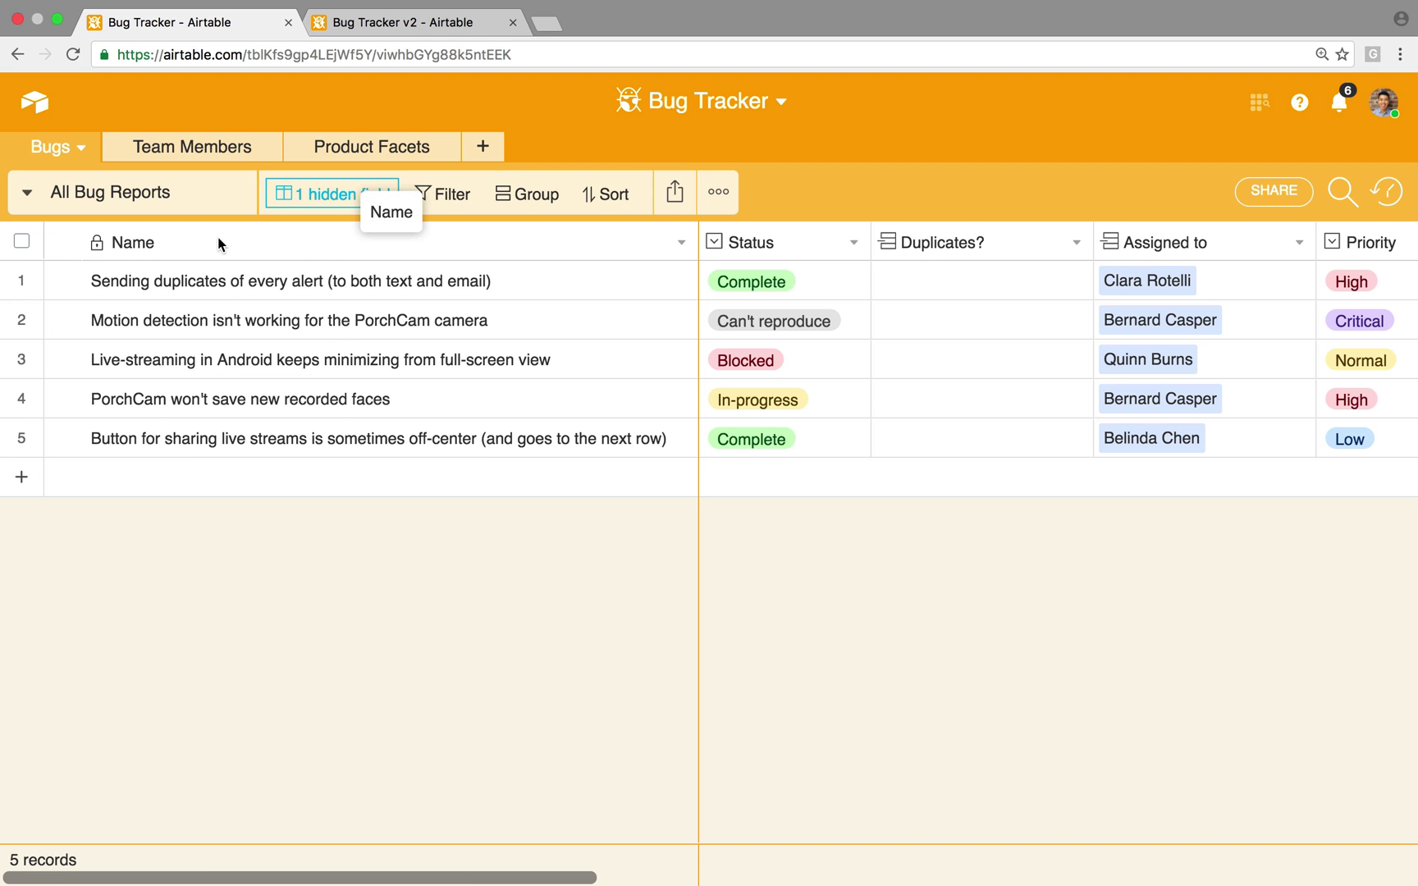
# Look over the Team Members and Product Facets tables, then return to Bugs.
pyautogui.click(220, 158)
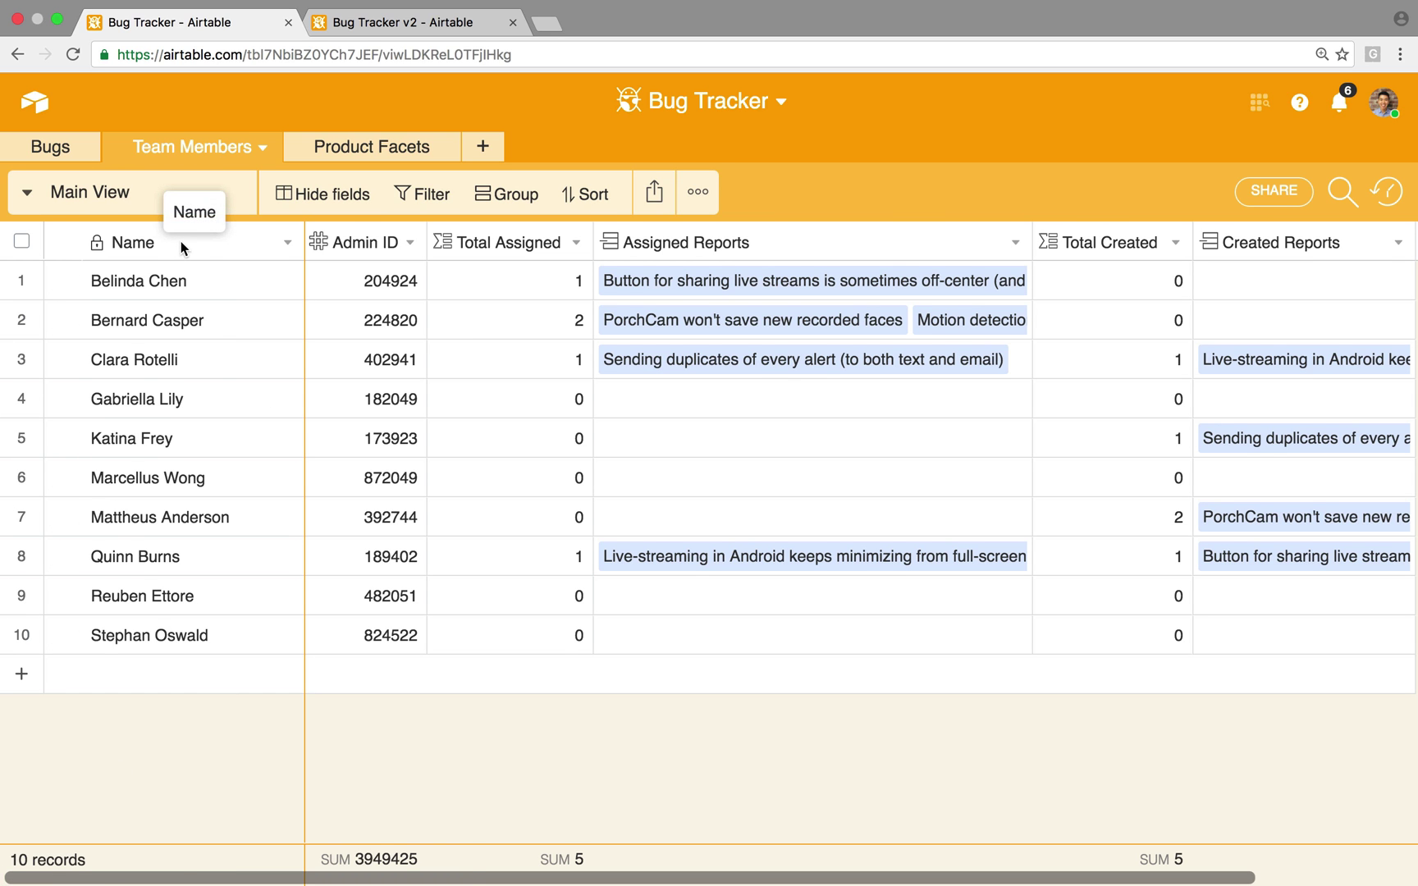
pyautogui.click(373, 154)
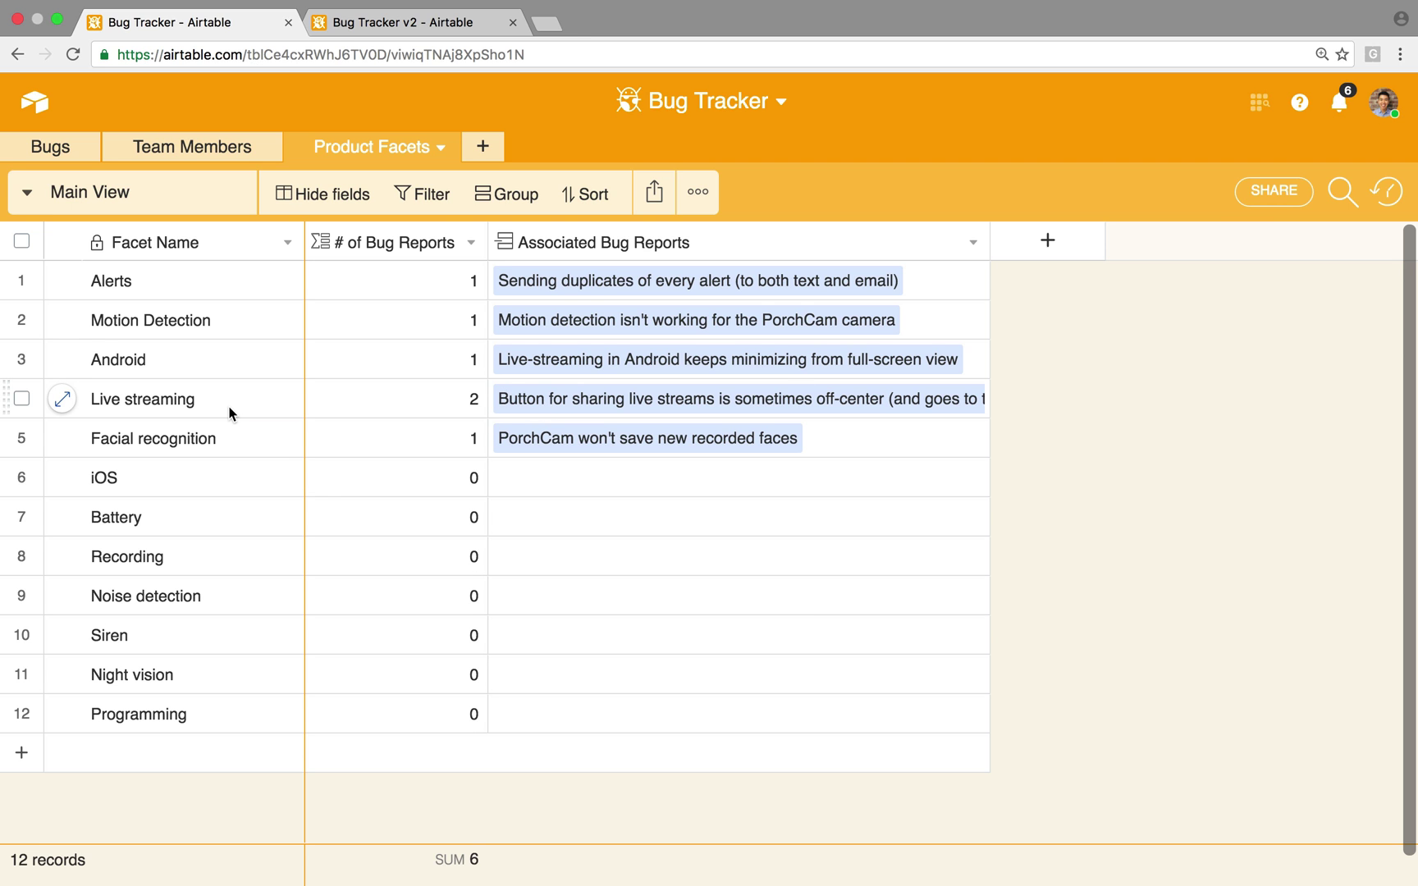
pyautogui.click(55, 146)
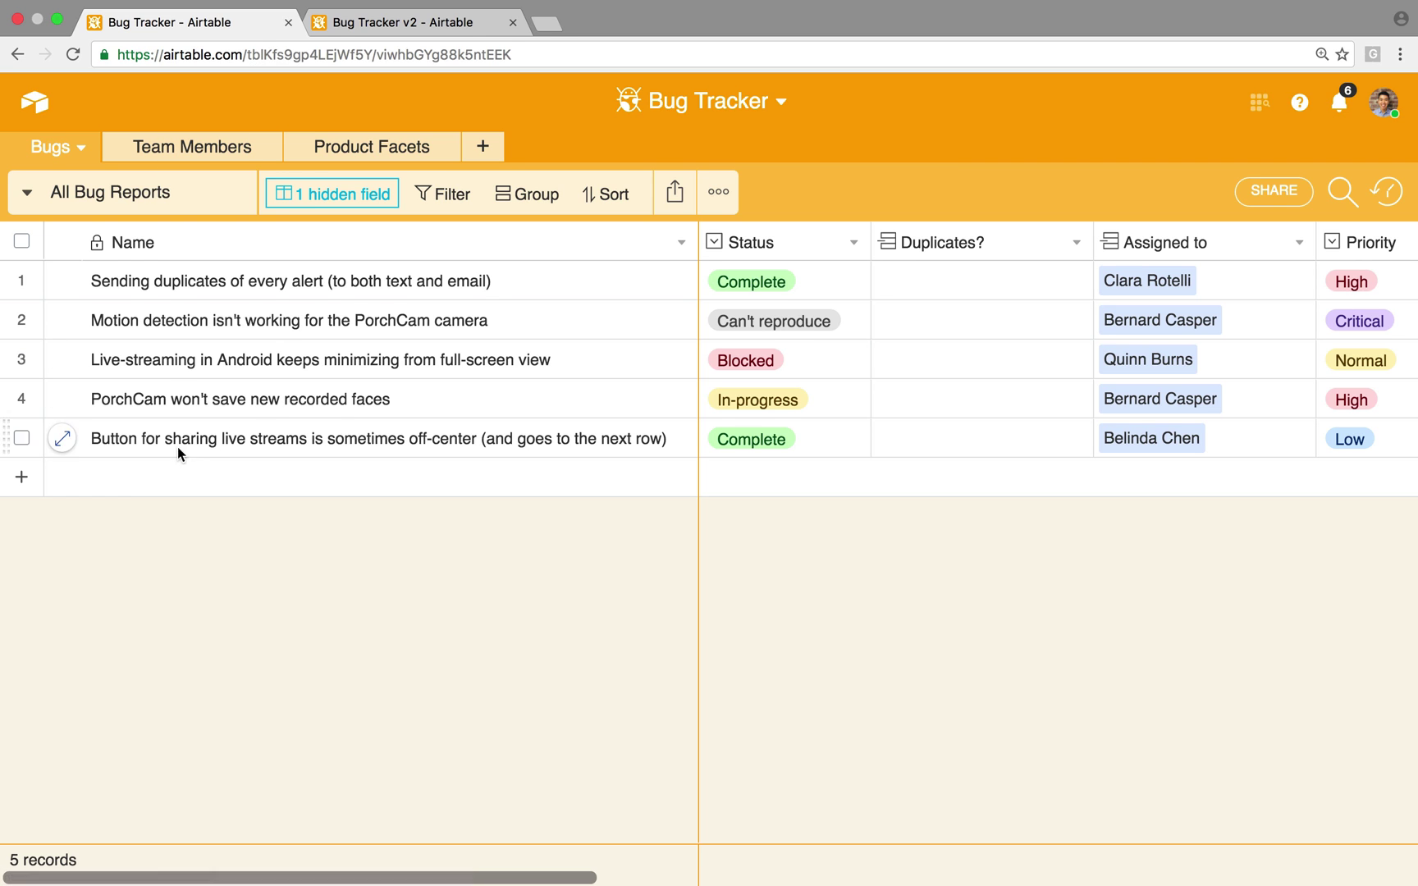
# Add a new bug record named 'Battery life isn't displaying properly'.
pyautogui.click(153, 477)
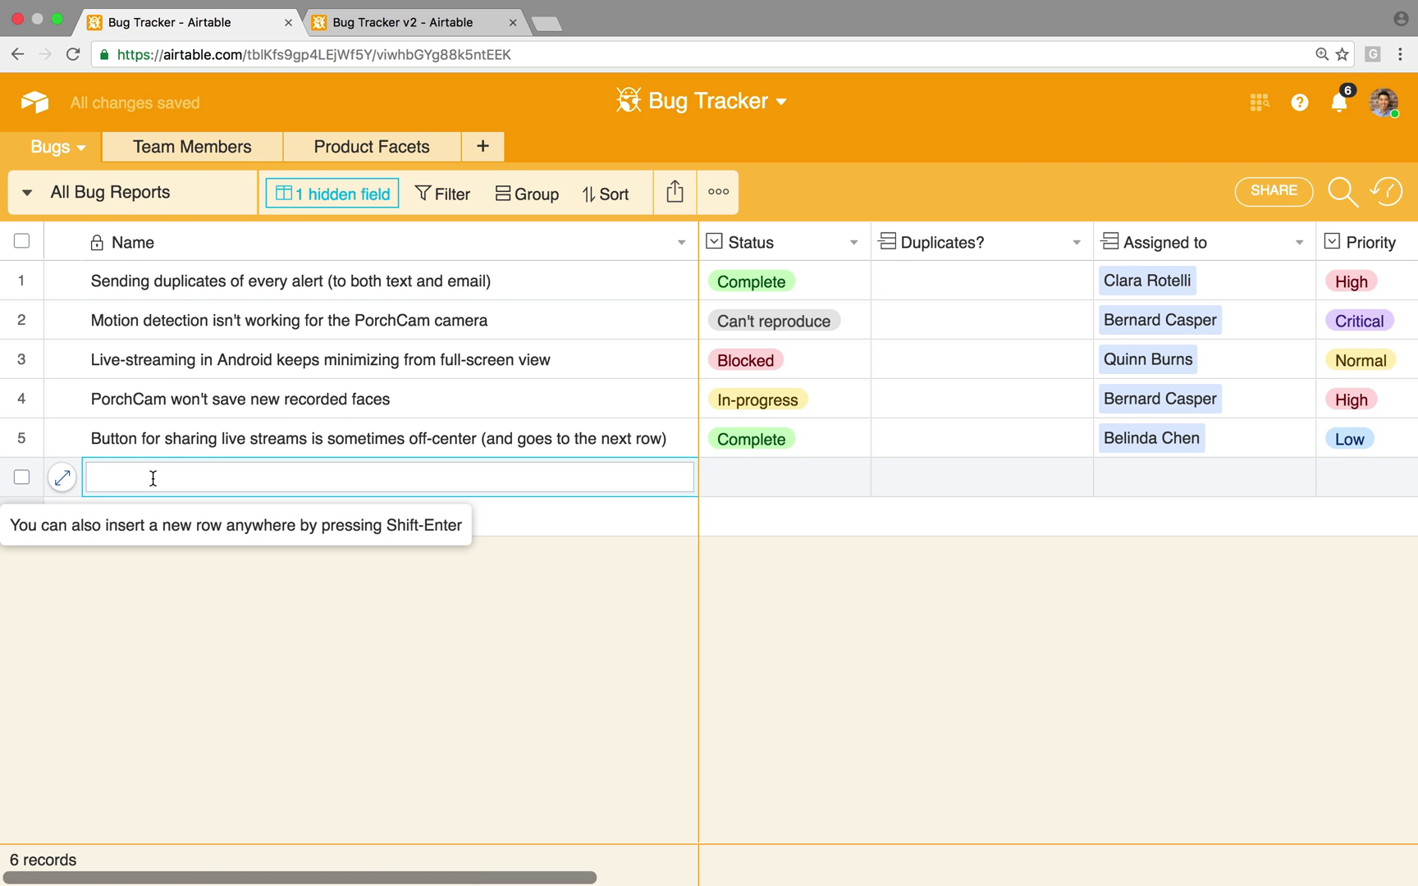
pyautogui.write('Battery life')
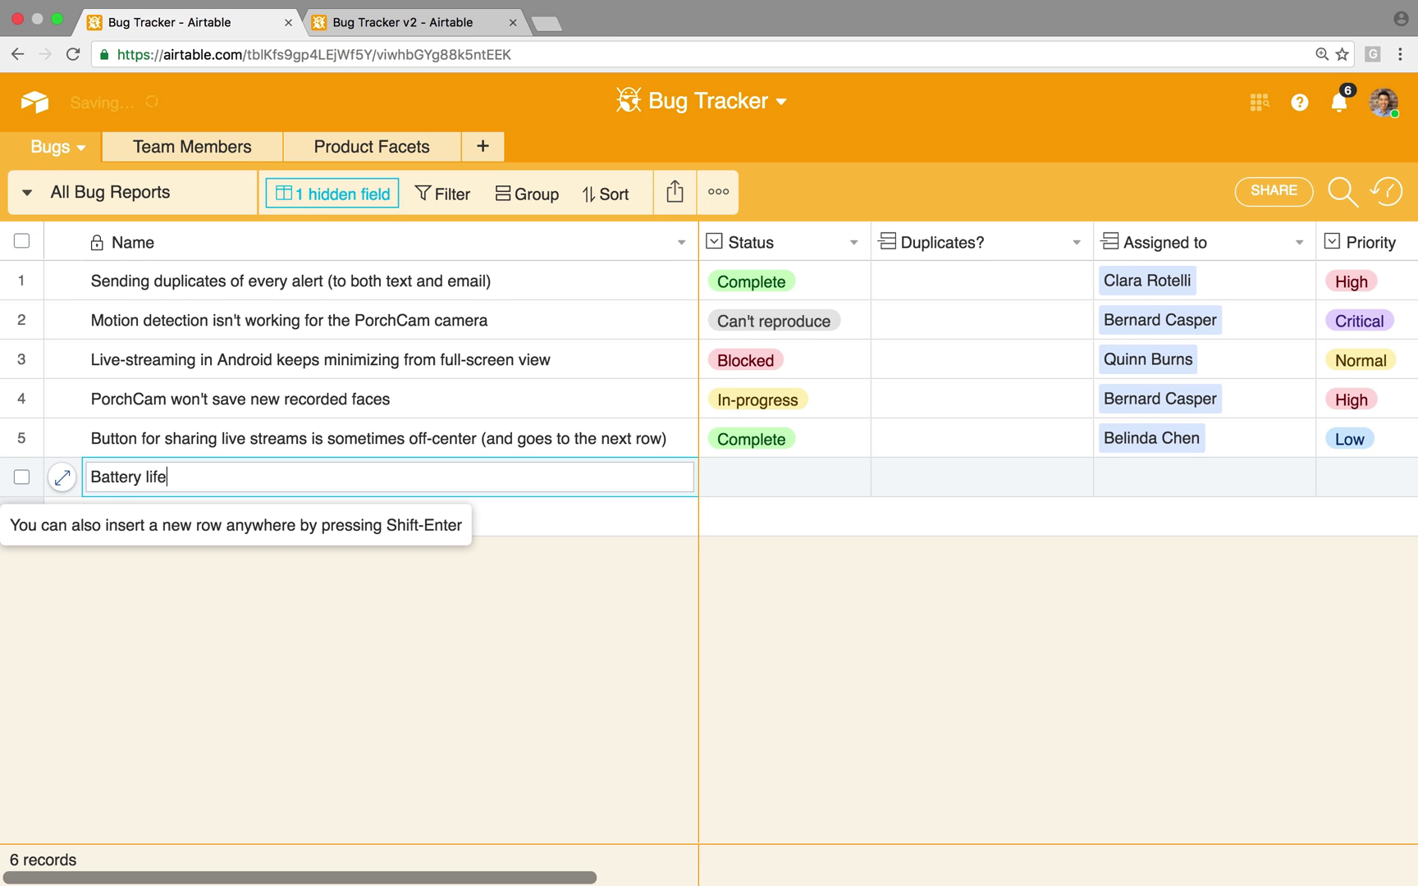
pyautogui.write(" isn't displaying properly")
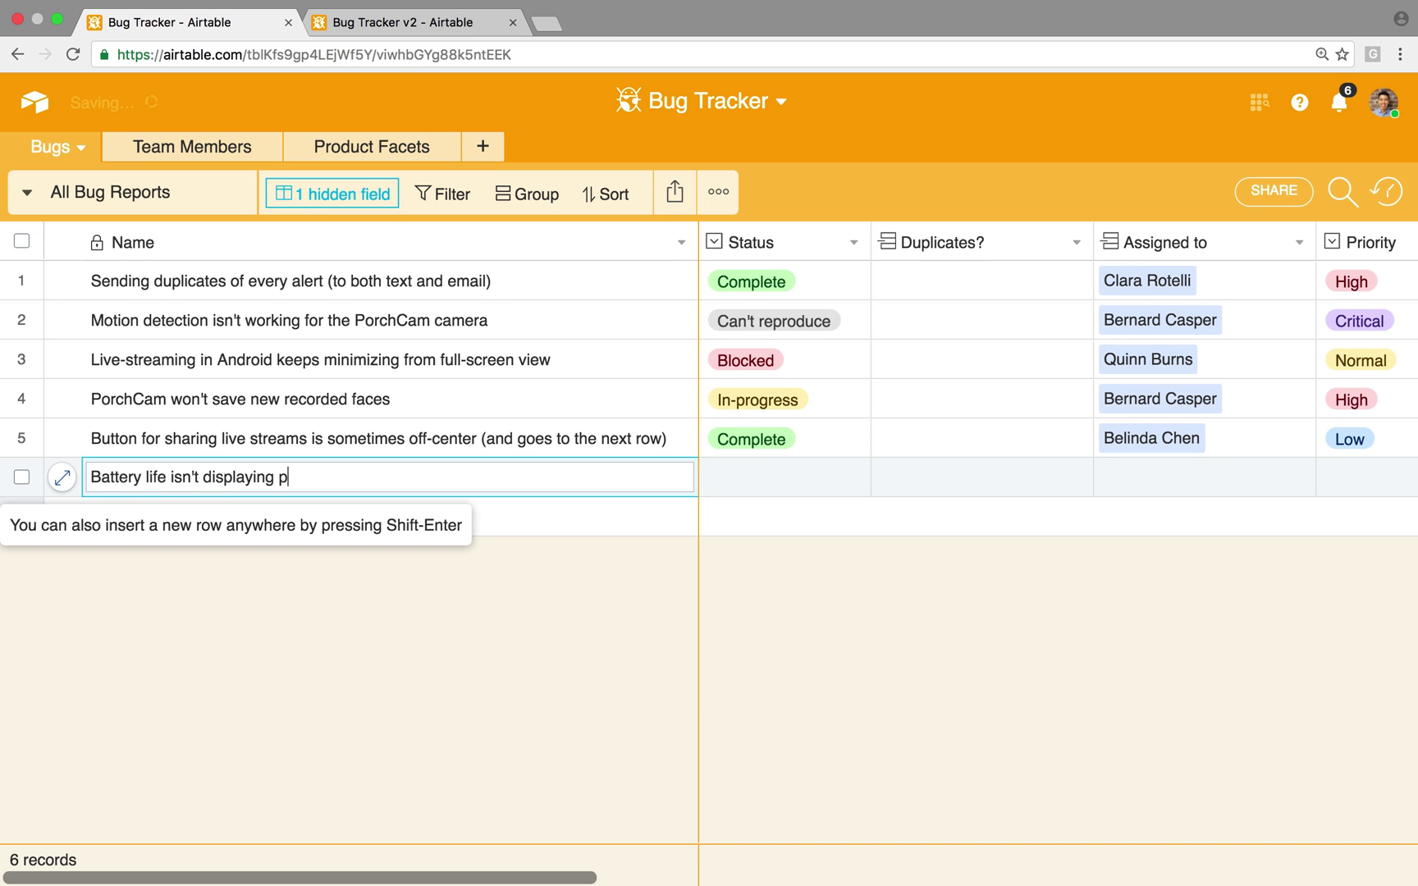
pyautogui.click(332, 566)
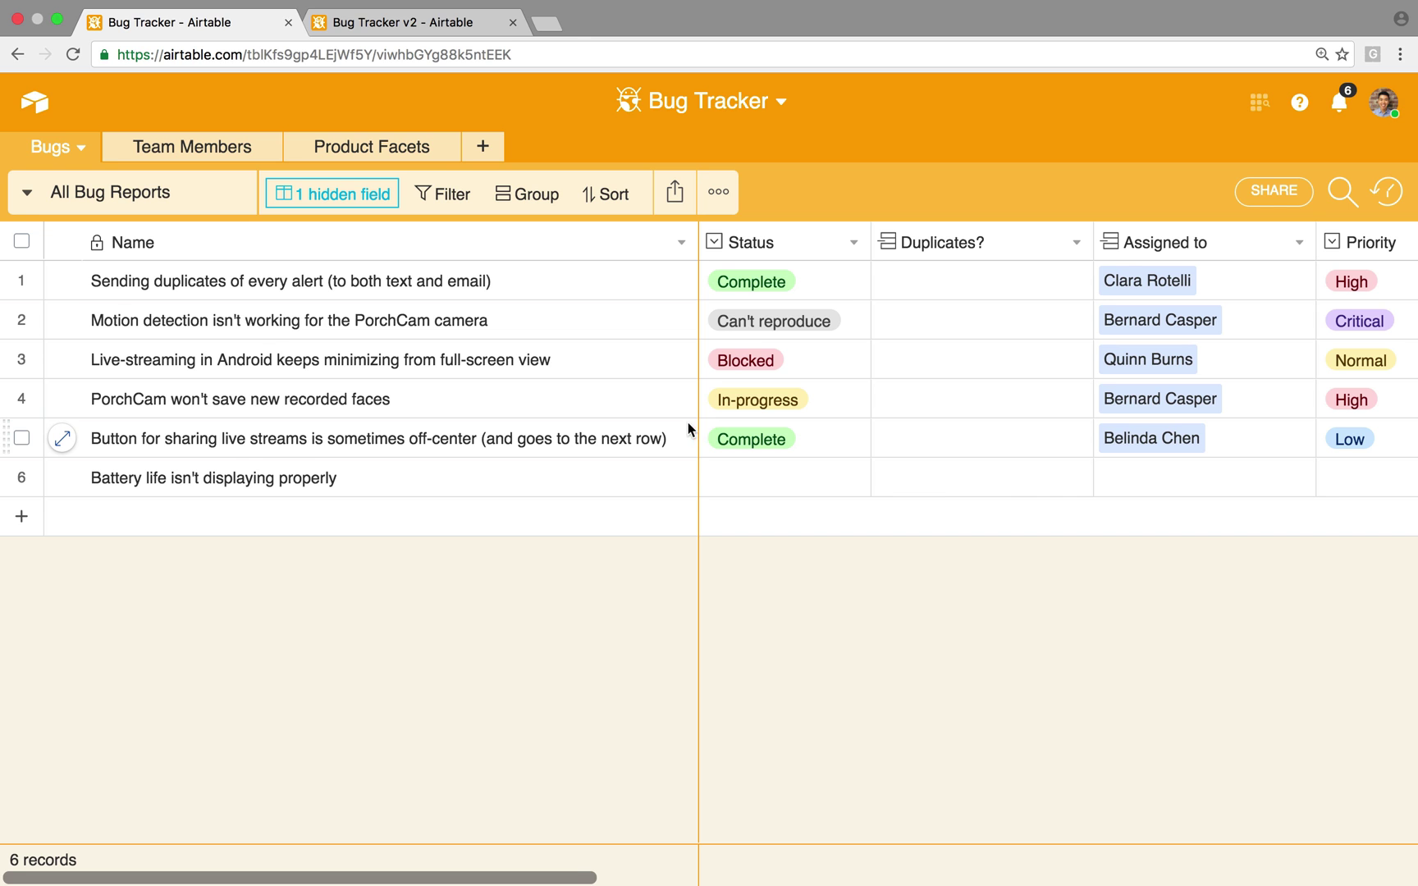
pyautogui.hscroll(10, 743, 420)
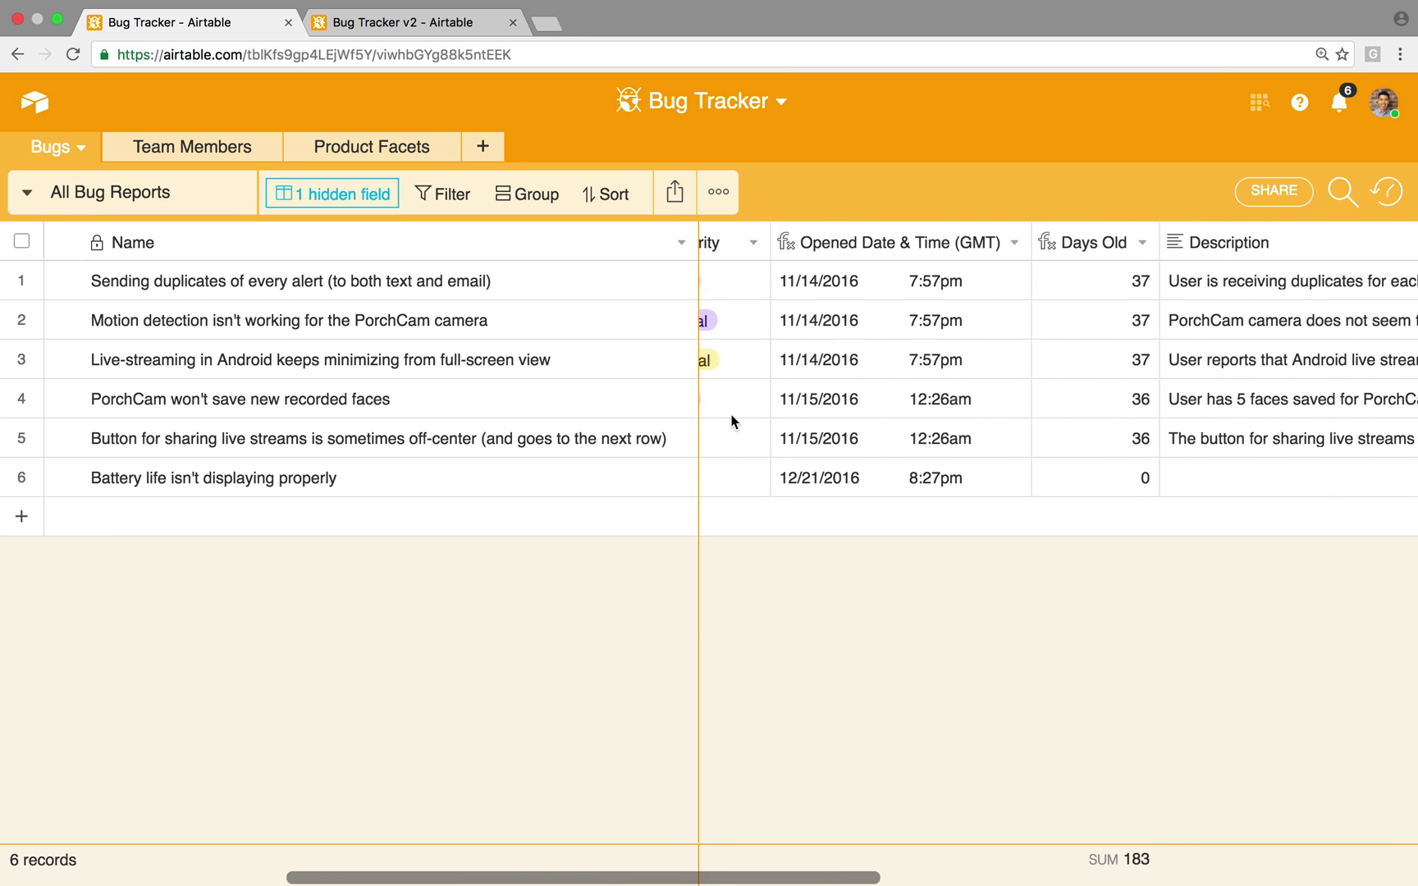
pyautogui.hscroll(-3, 733, 421)
# Set the new bug's Priority to High.
pyautogui.click(885, 484)
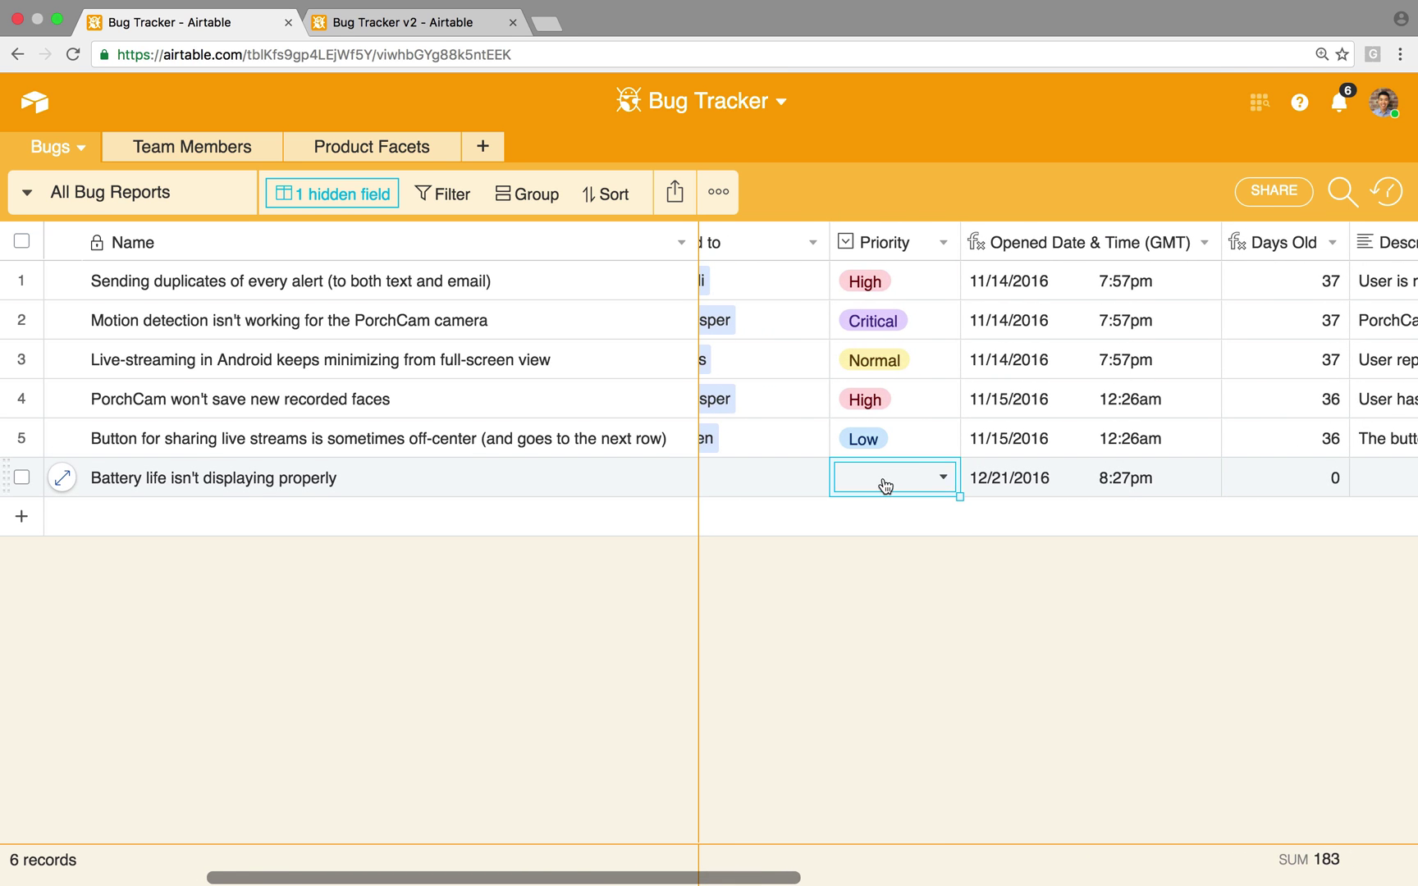
pyautogui.click(885, 484)
pyautogui.click(902, 588)
pyautogui.hscroll(2, 855, 369)
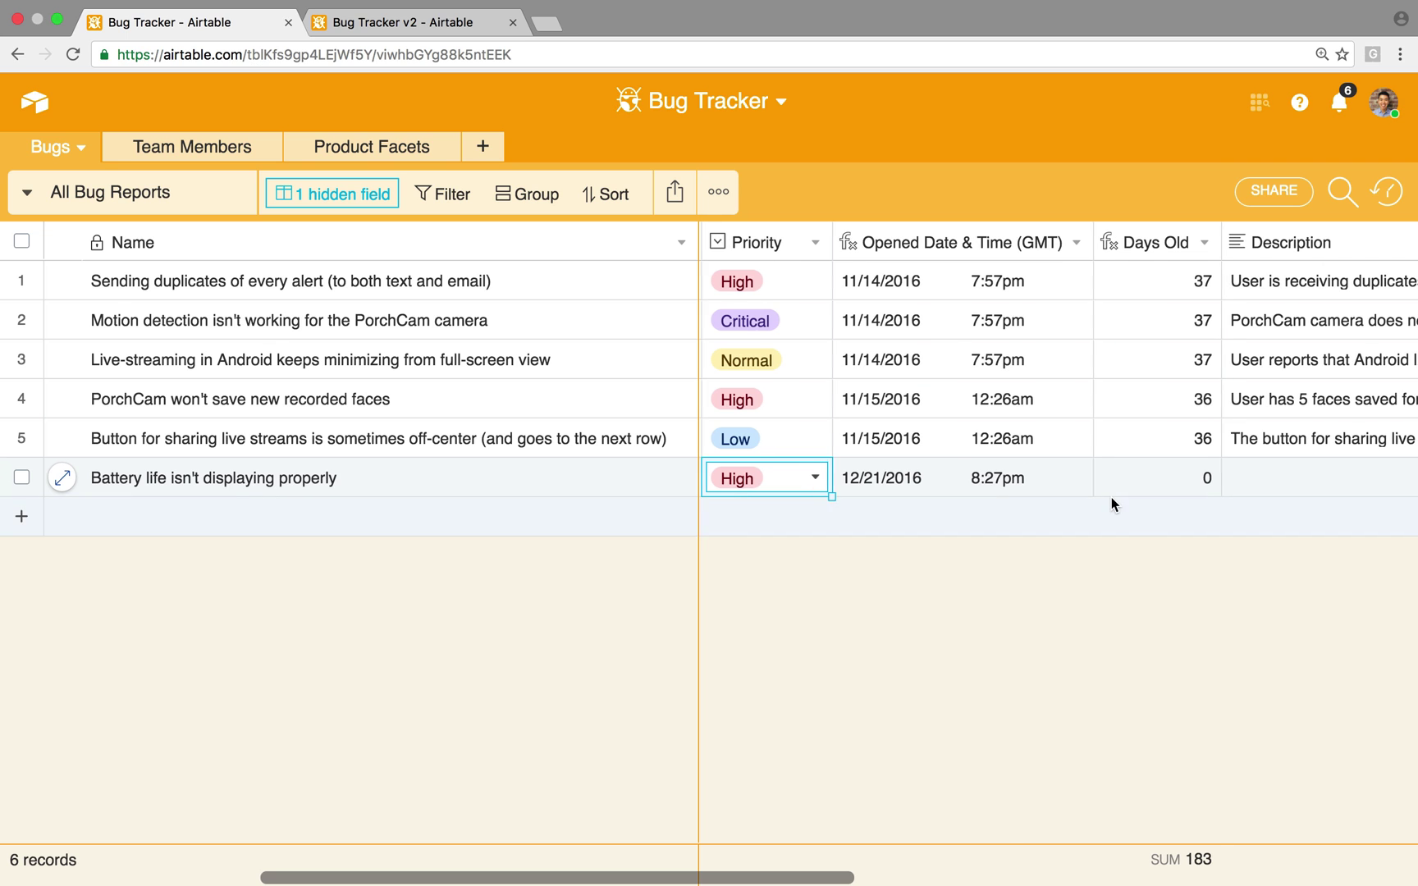
pyautogui.hscroll(4, 1137, 414)
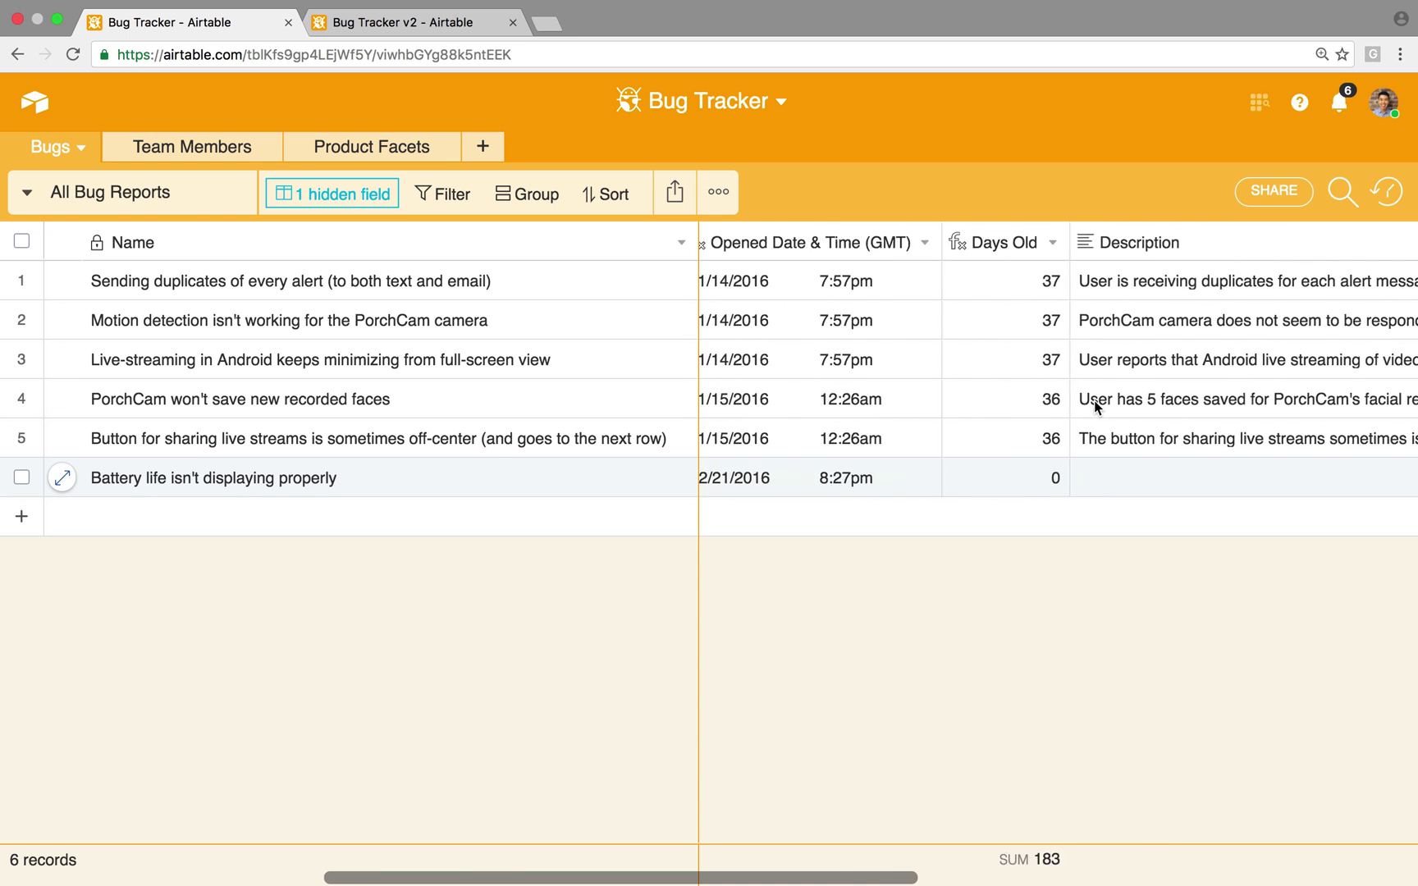
pyautogui.hscroll(5, 1092, 399)
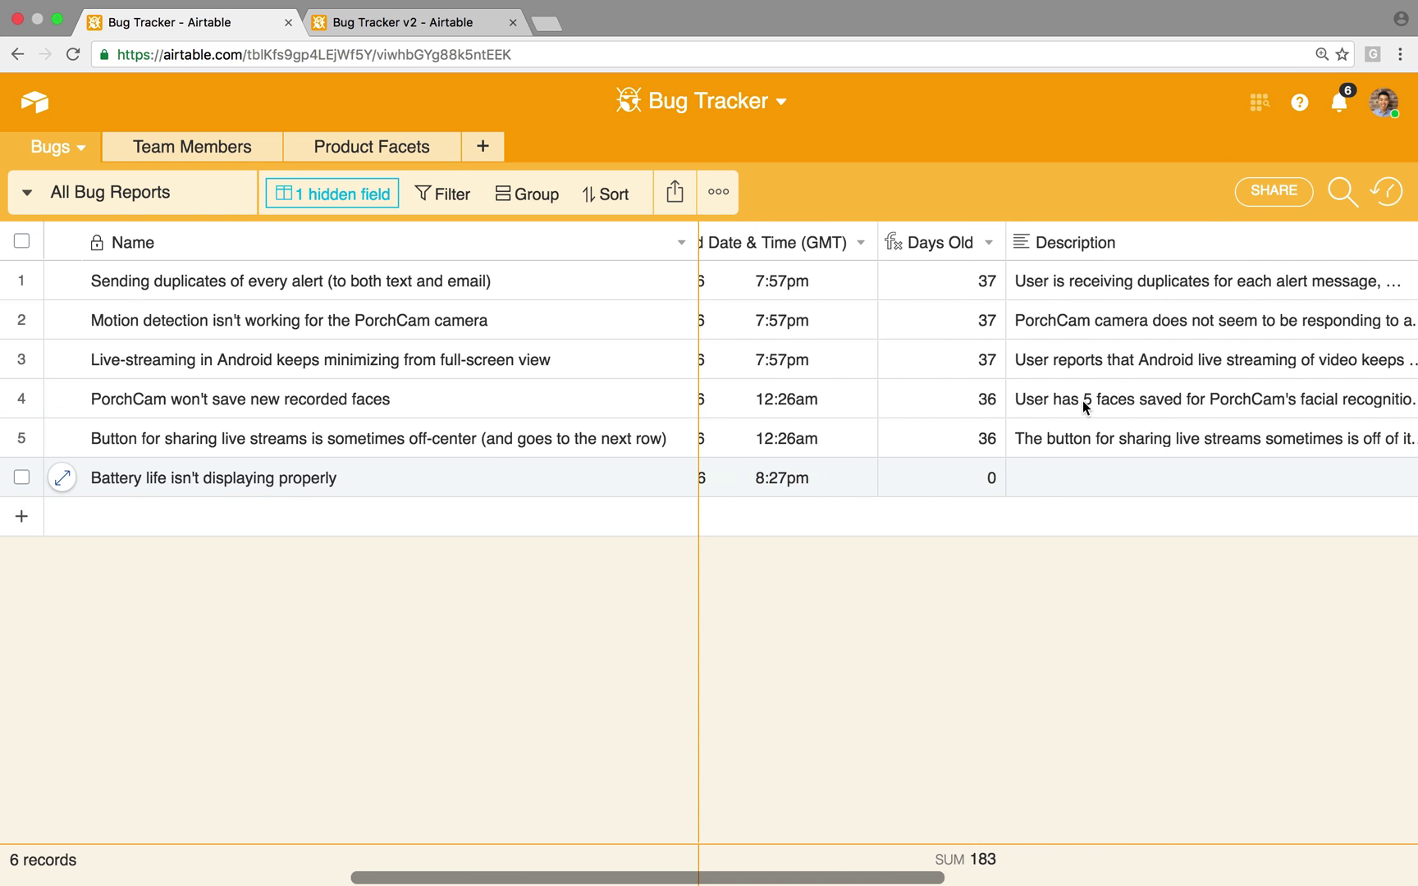
# Enter the description 'The battery icon doesn't display when selected in the device menu'.
pyautogui.click(1043, 478)
pyautogui.write('The bat')
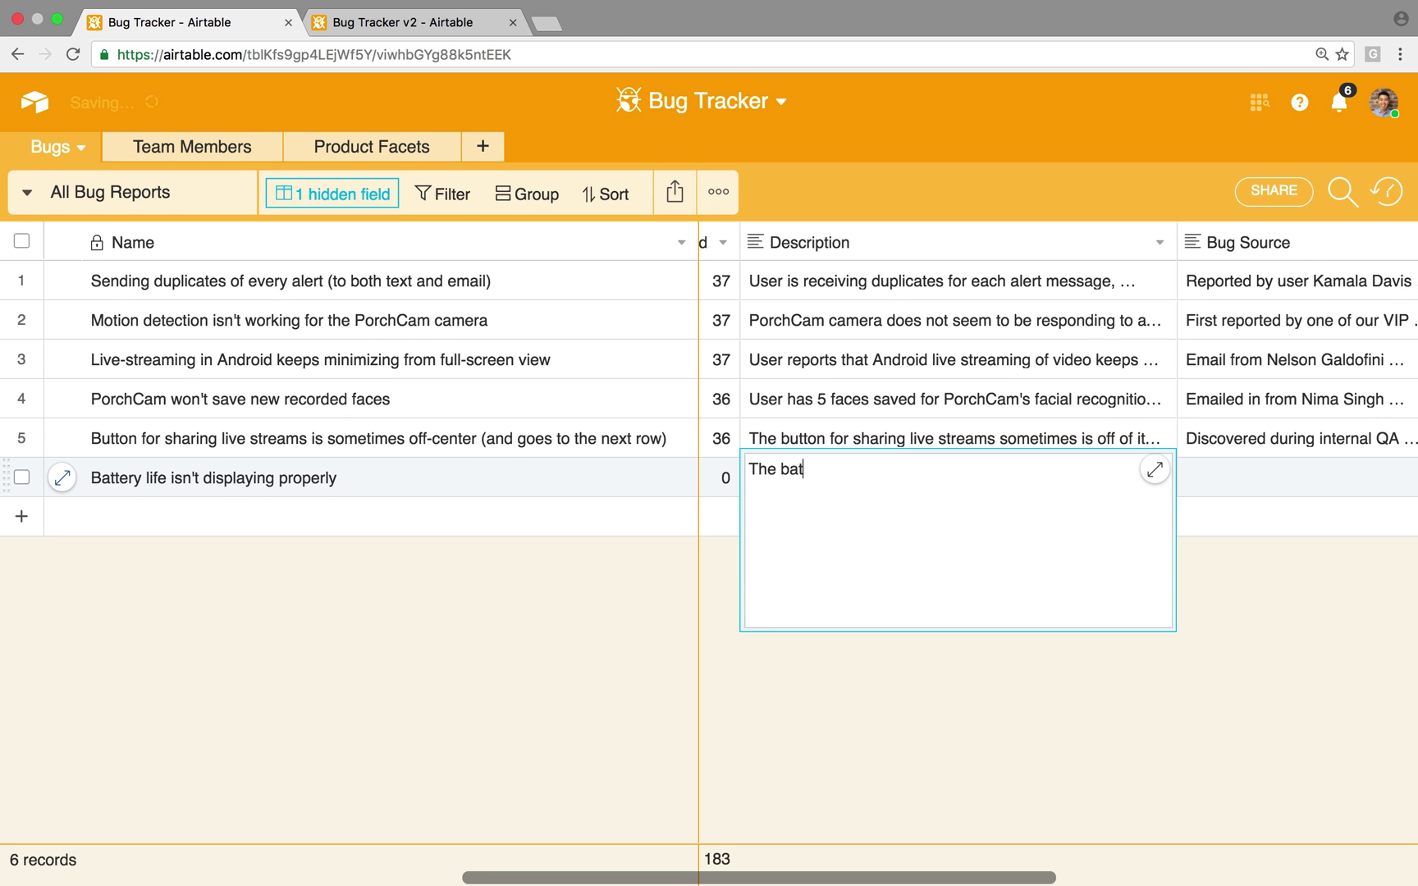
pyautogui.write("tery icon doesn't di")
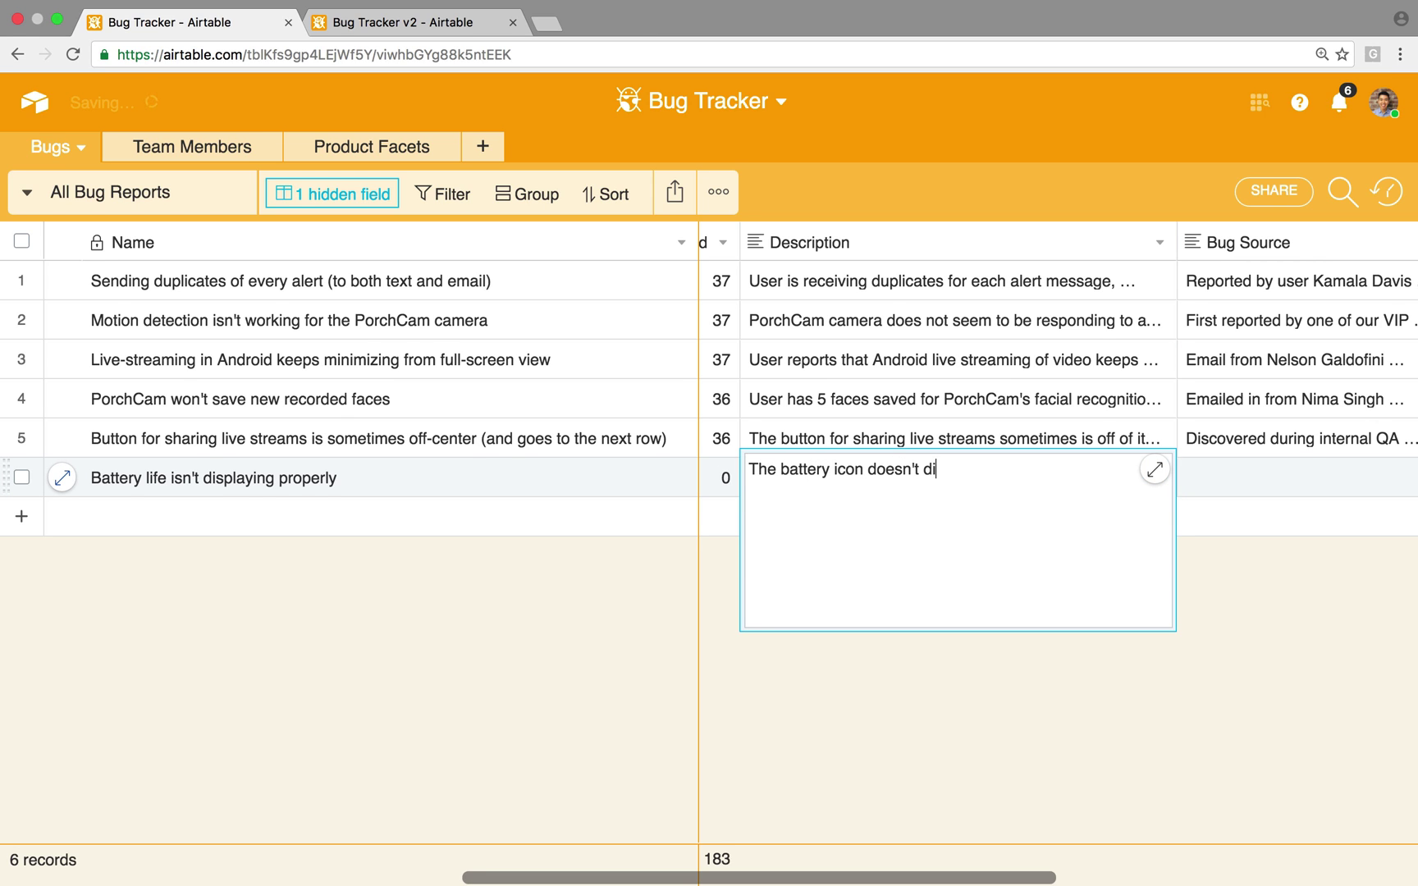
pyautogui.write('splay when selec')
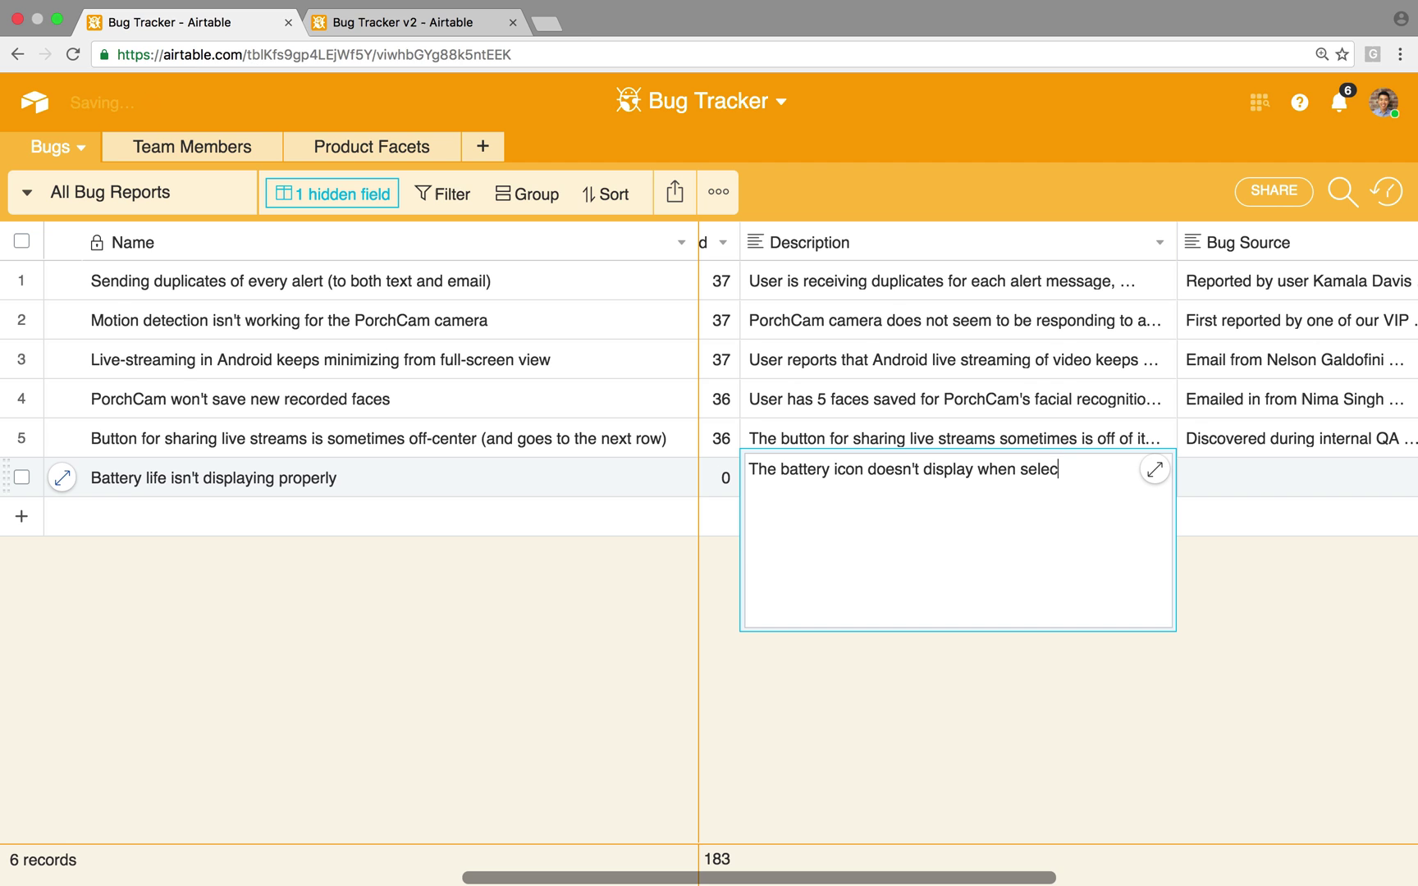
pyautogui.write('ted in the device menu')
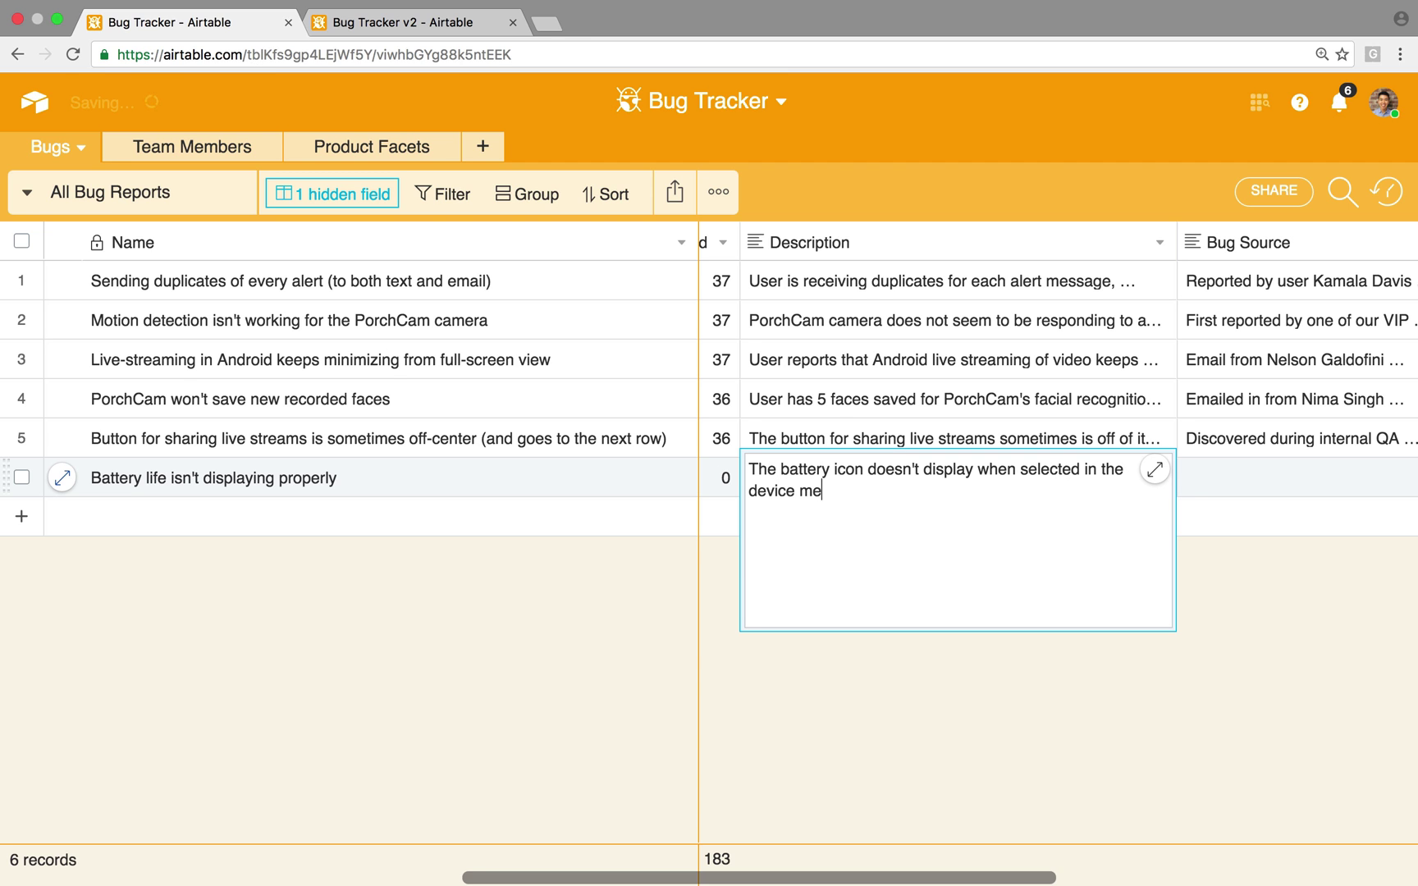
pyautogui.click(1342, 582)
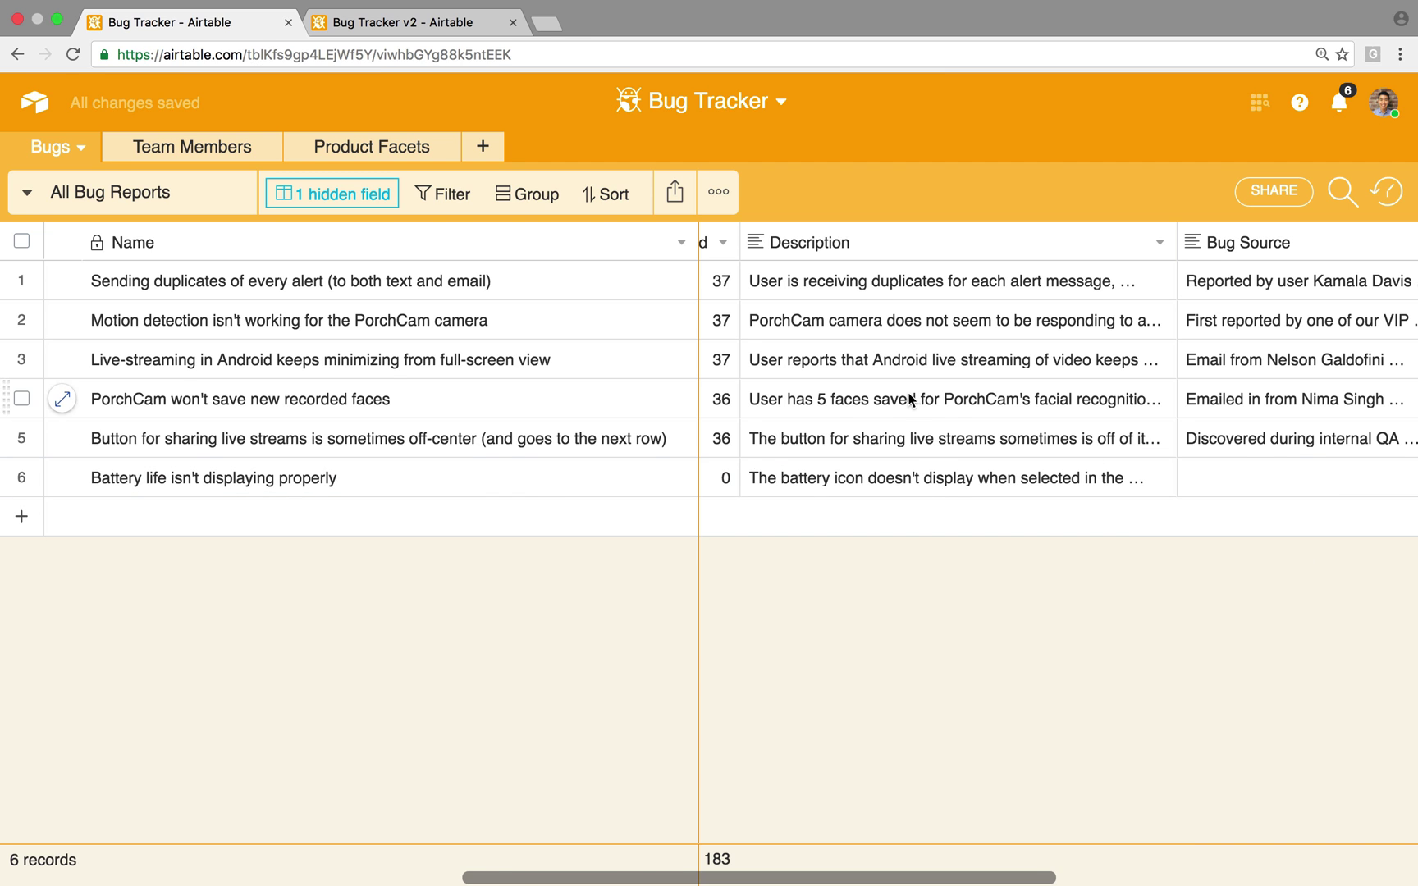
pyautogui.hscroll(5, 915, 400)
# Set the bug's Bug Source to 'Internal QA testing session'.
pyautogui.click(912, 484)
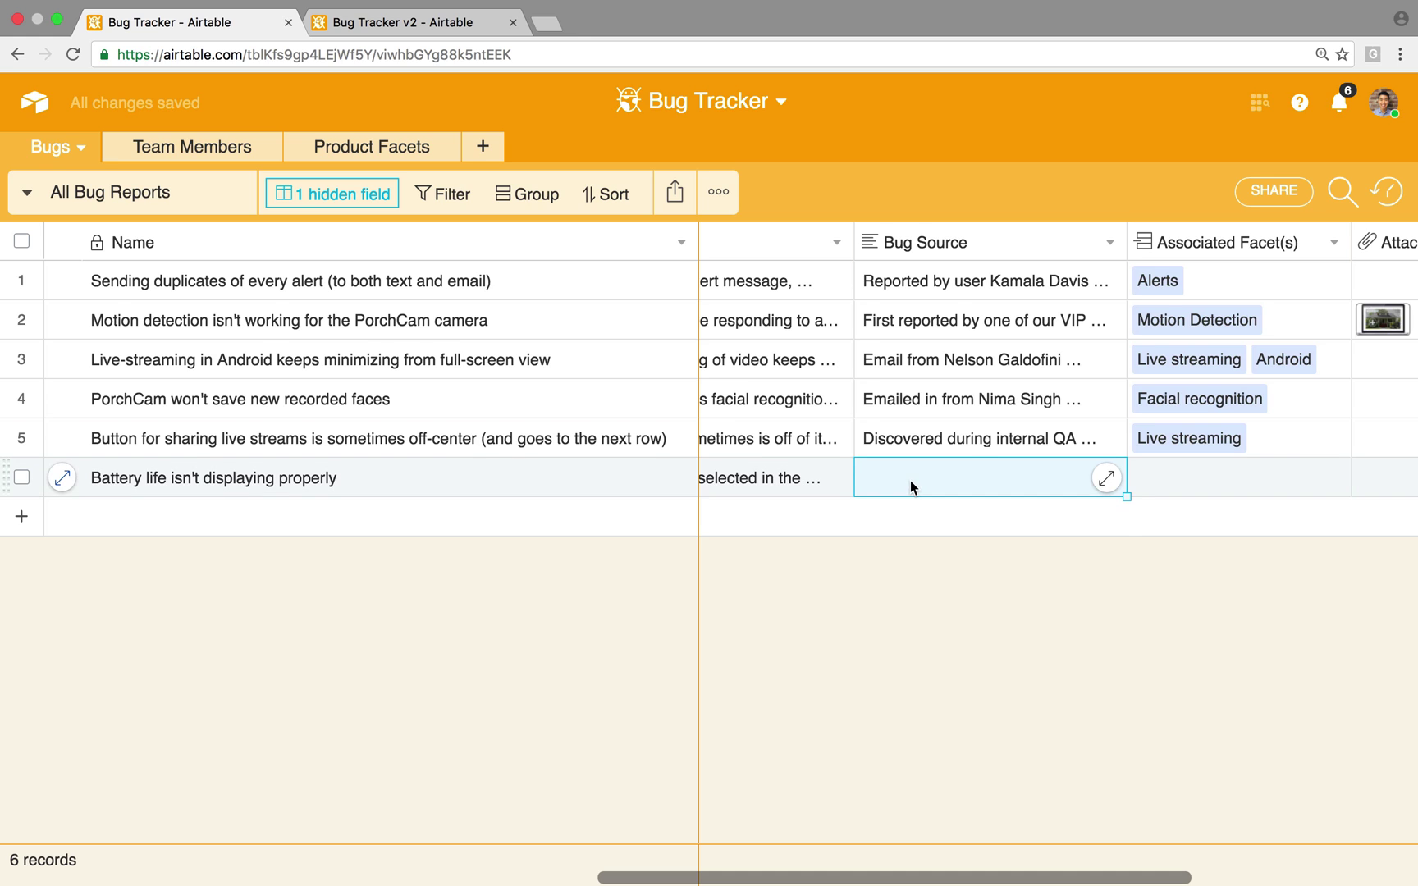
pyautogui.write('Internal ')
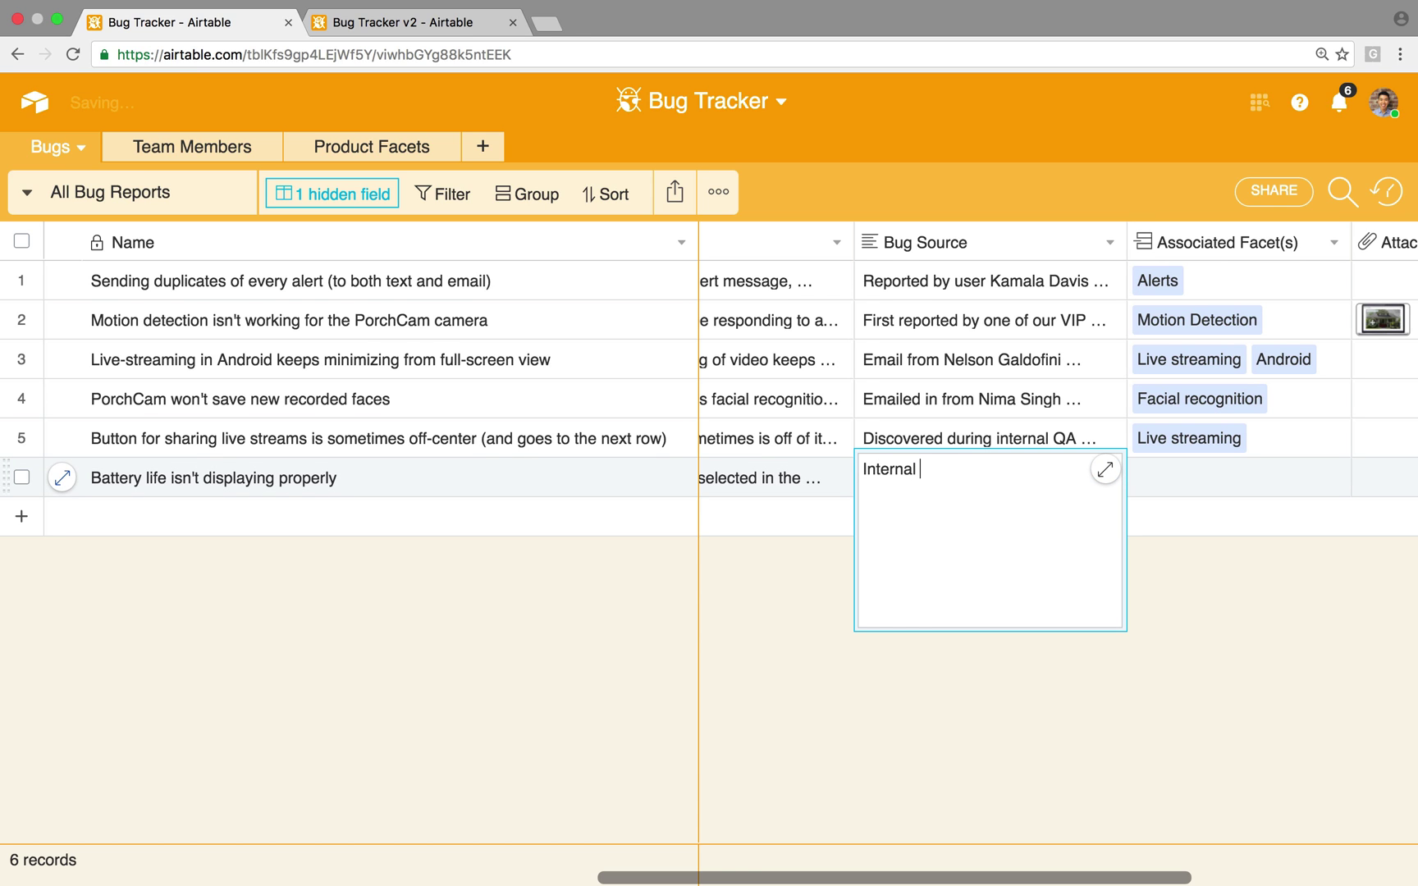
pyautogui.write('QA testing session')
pyautogui.click(1228, 586)
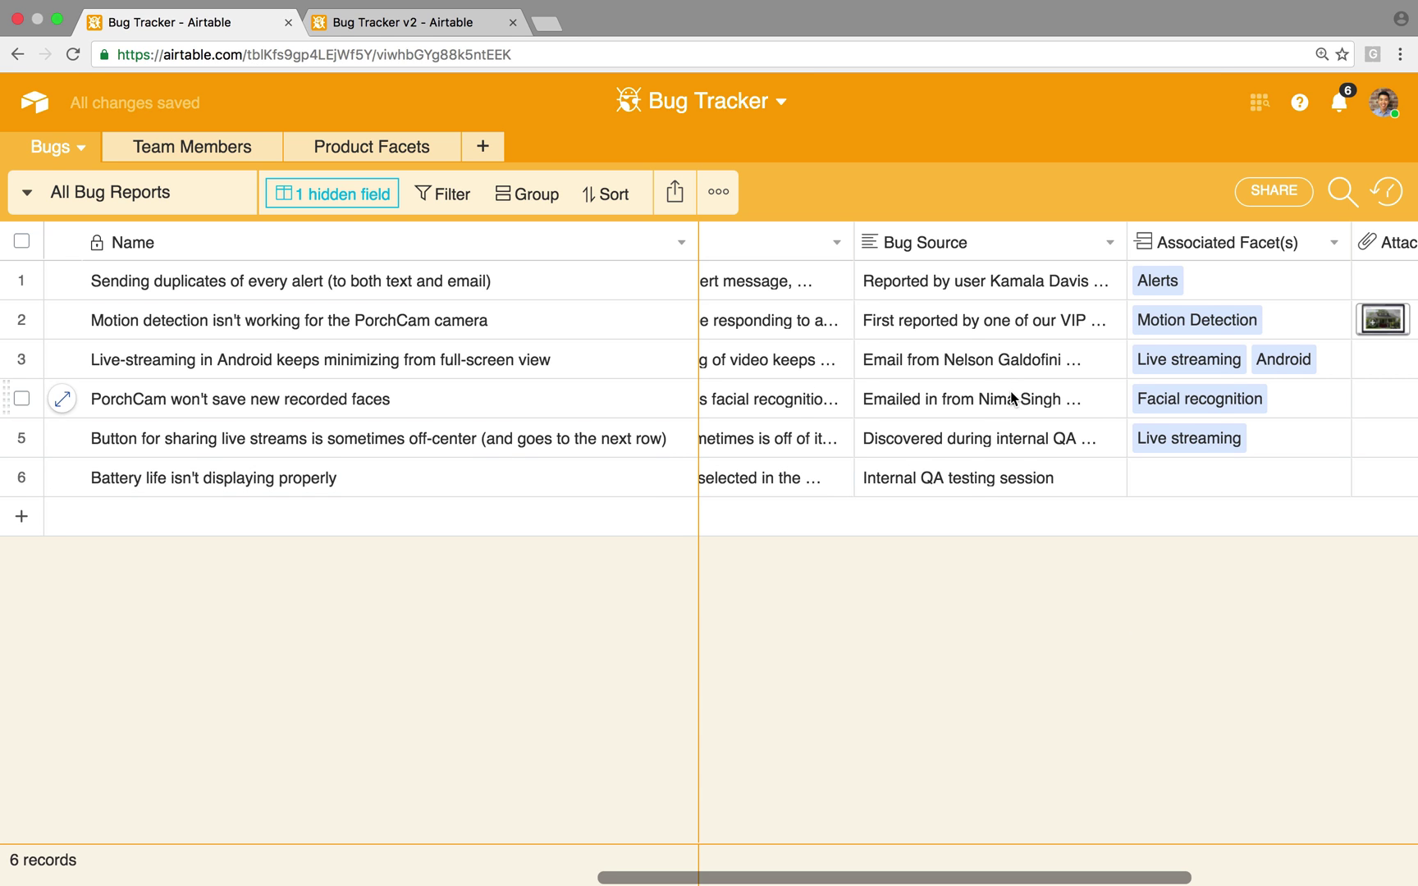
pyautogui.hscroll(3, 964, 387)
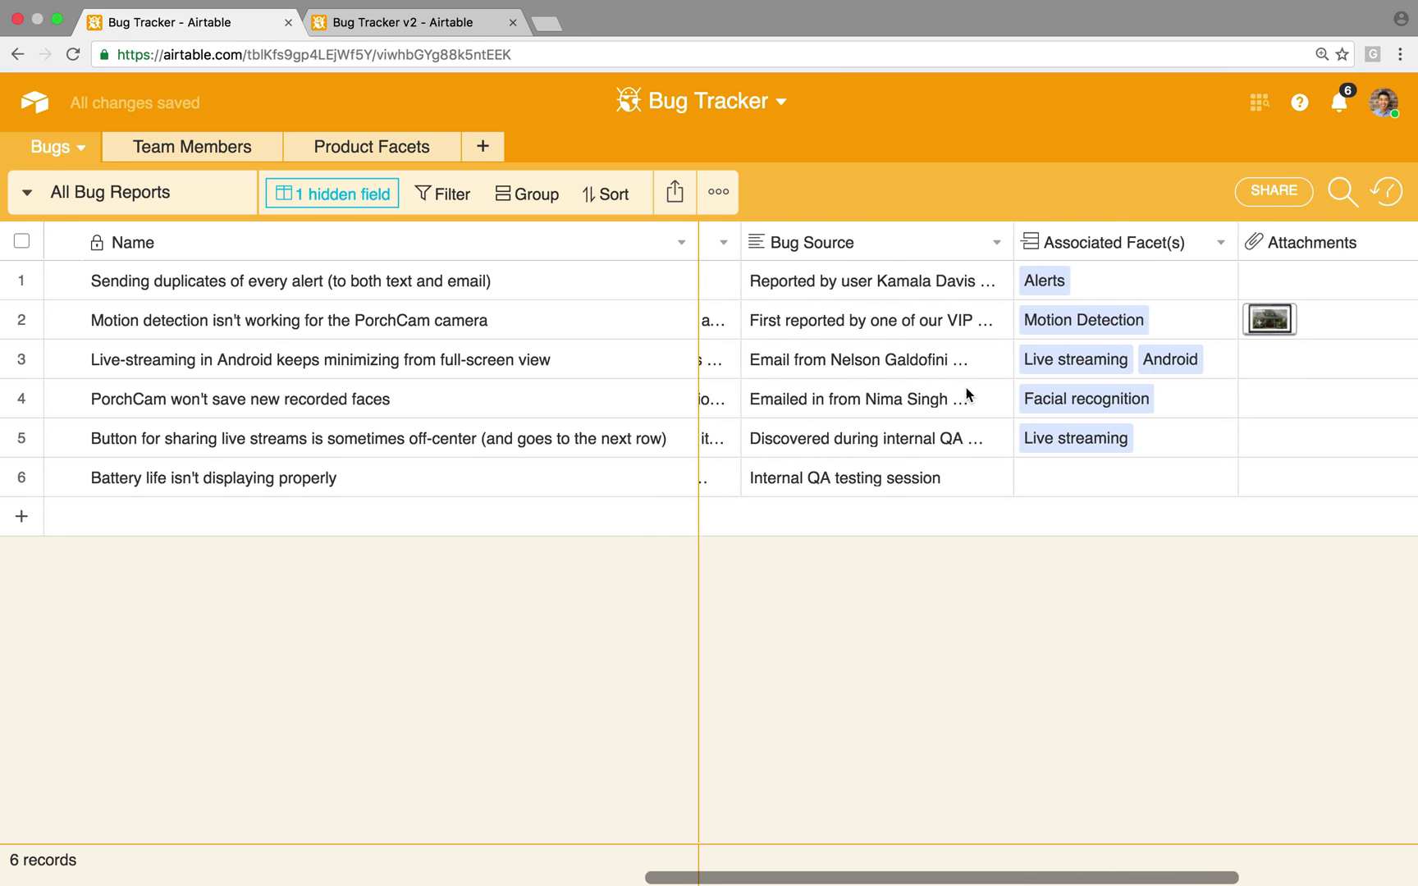
# Link the Battery product facet to the battery-life bug.
pyautogui.click(1046, 479)
pyautogui.click(1018, 478)
pyautogui.write('ba')
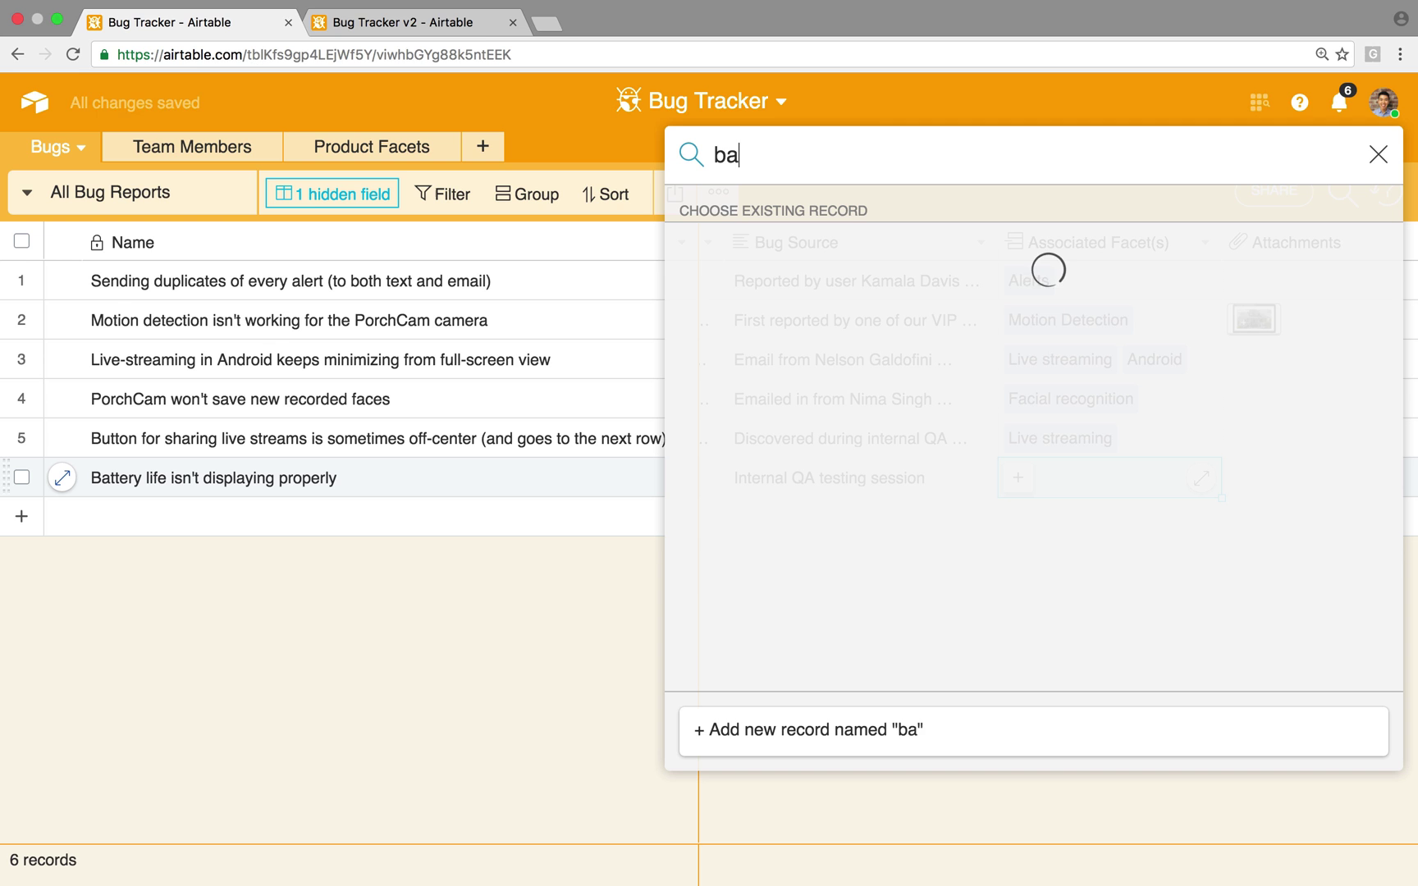
pyautogui.write('ttery')
pyautogui.click(952, 269)
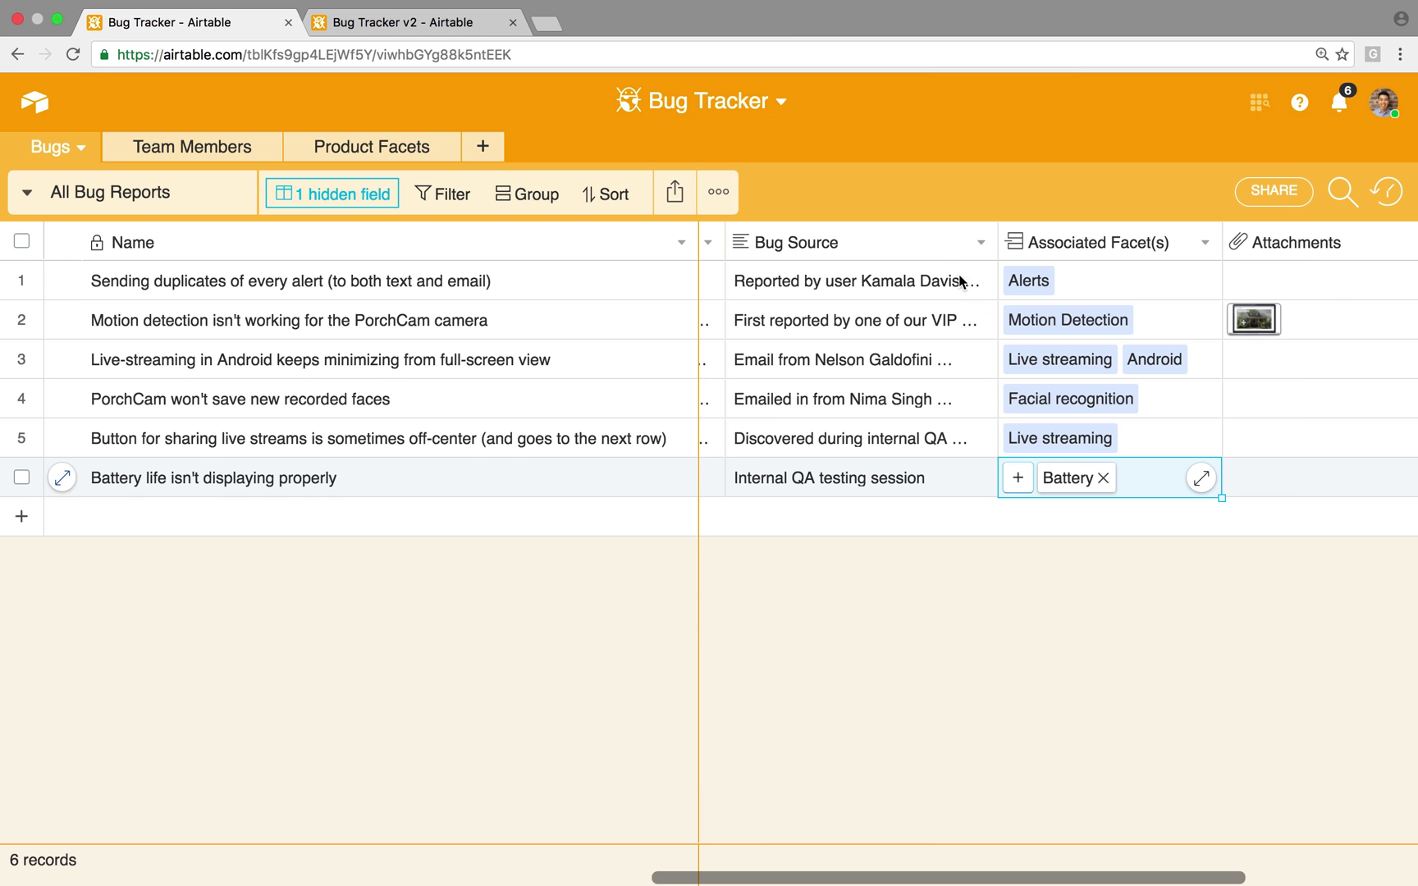
pyautogui.hscroll(9, 1021, 615)
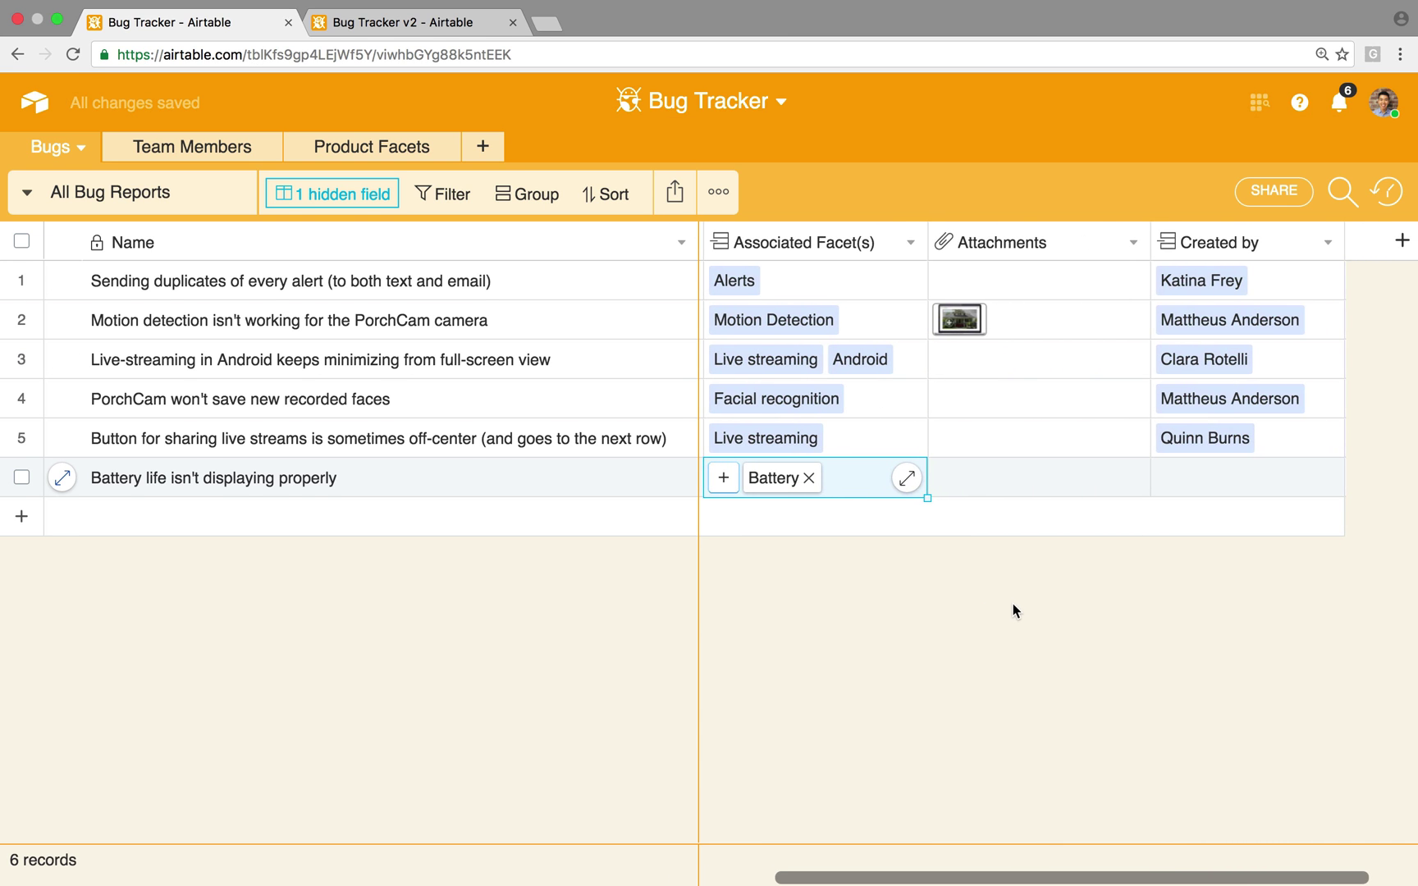
# Upload Example_Attachment.jpg to the bug's Attachments field.
pyautogui.click(953, 482)
pyautogui.click(949, 477)
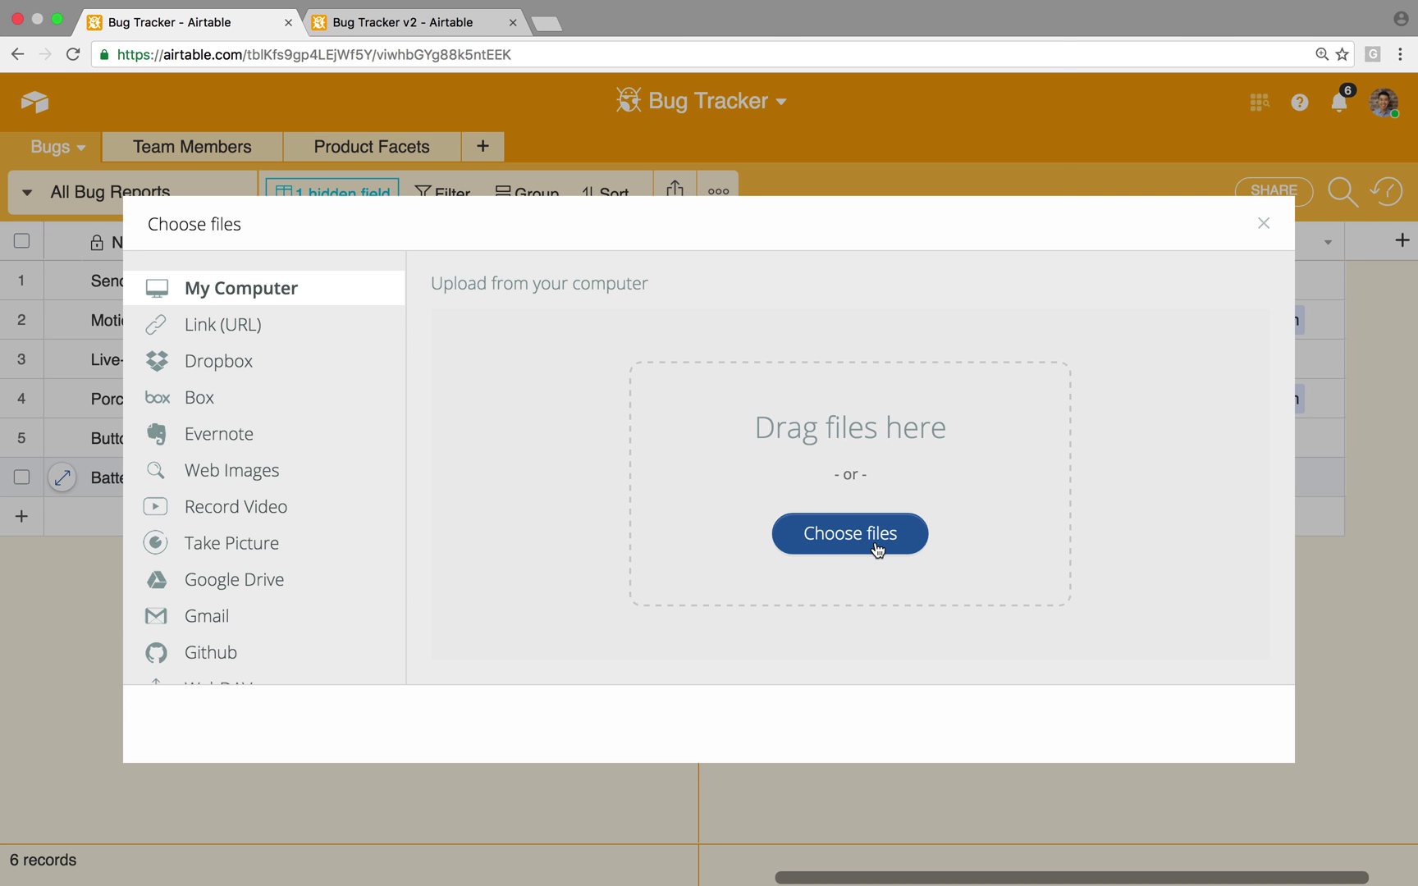
pyautogui.click(871, 543)
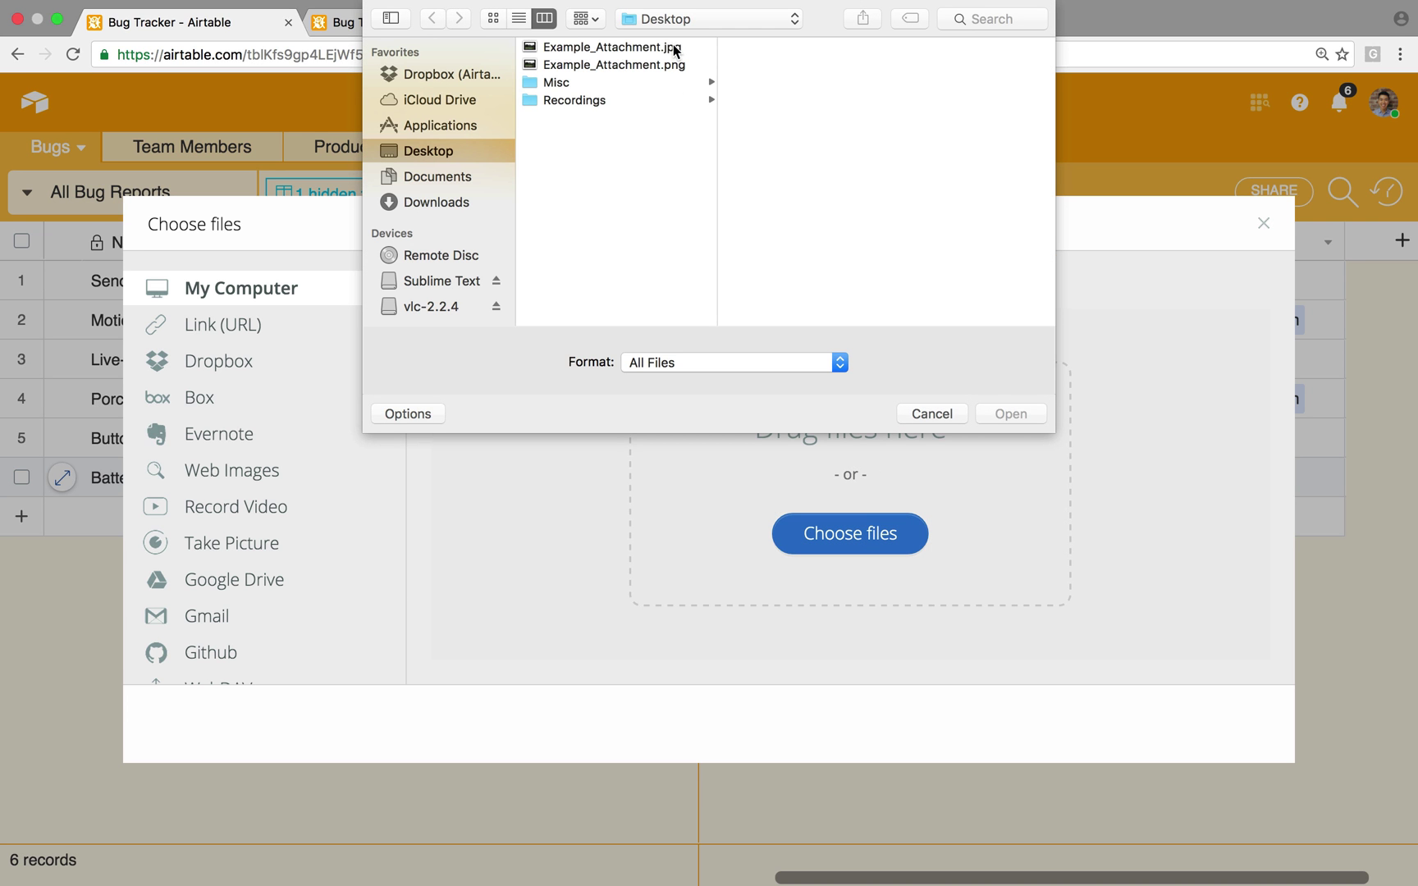
pyautogui.doubleClick(673, 47)
pyautogui.click(1231, 722)
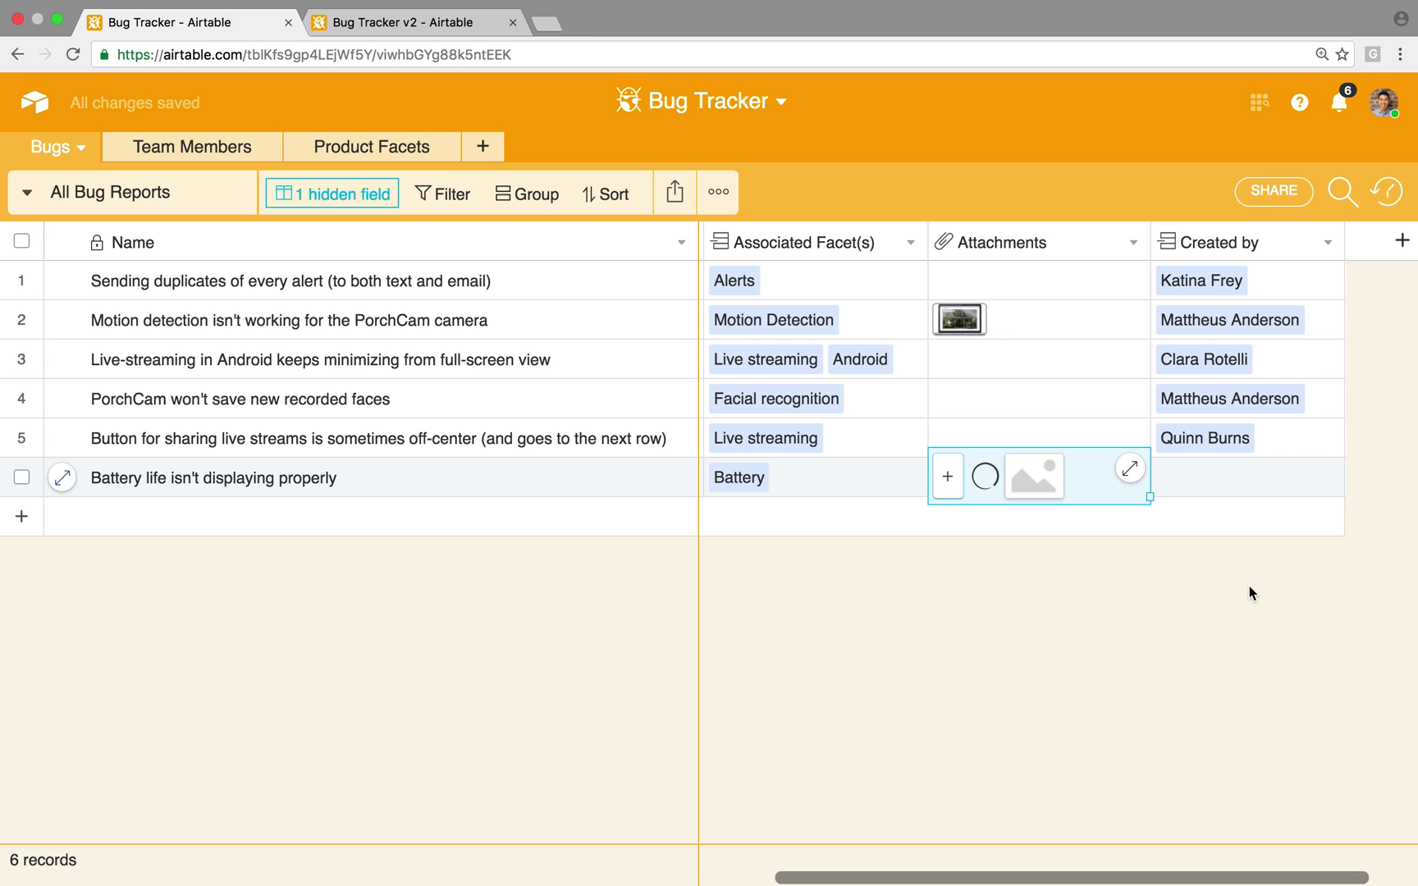
pyautogui.click(1203, 476)
# Set the battery-life bug's Created by field to the reporting team member.
pyautogui.click(1170, 477)
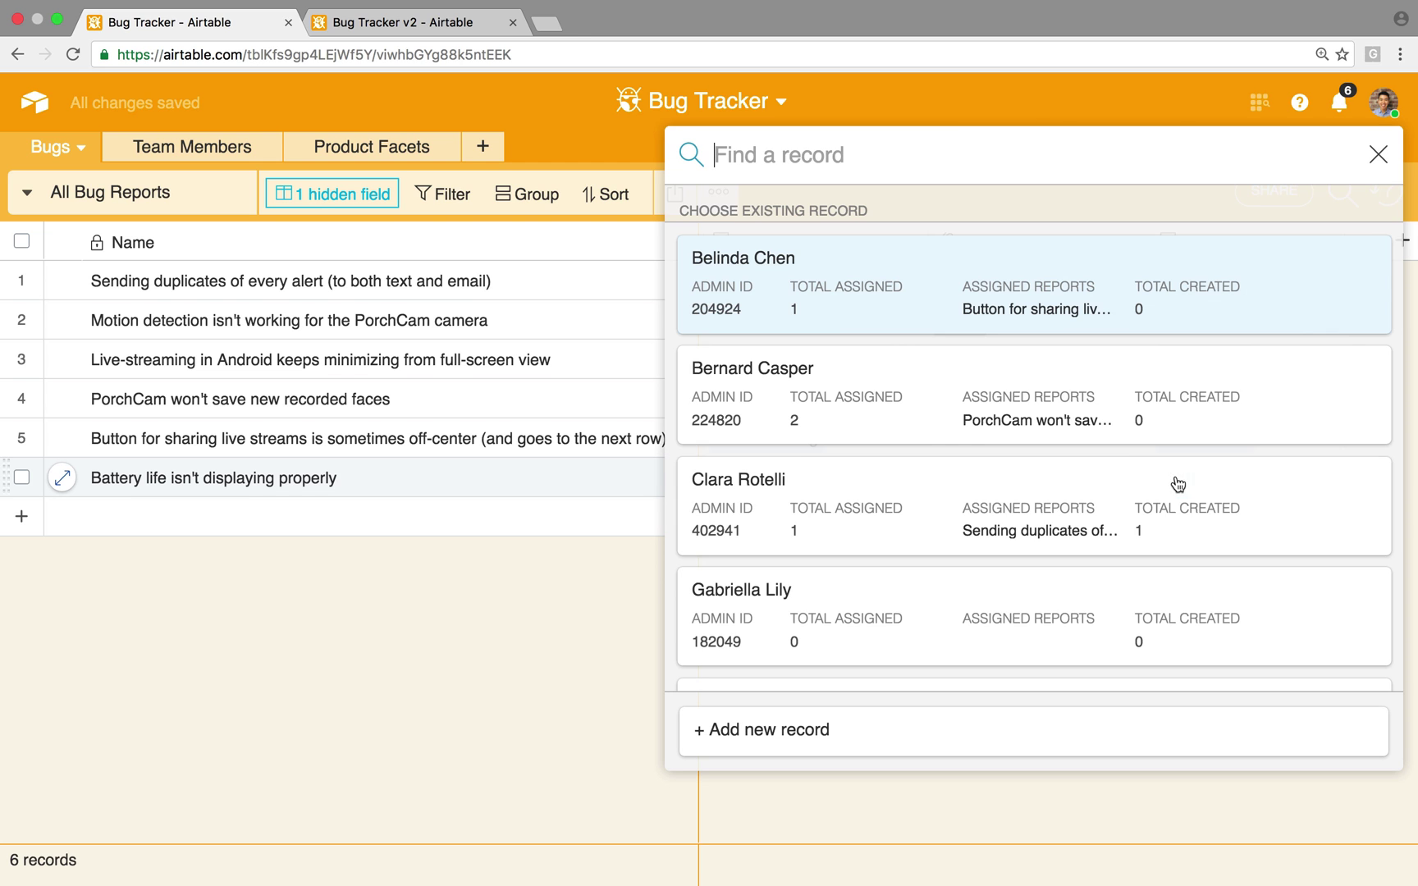
pyautogui.click(906, 392)
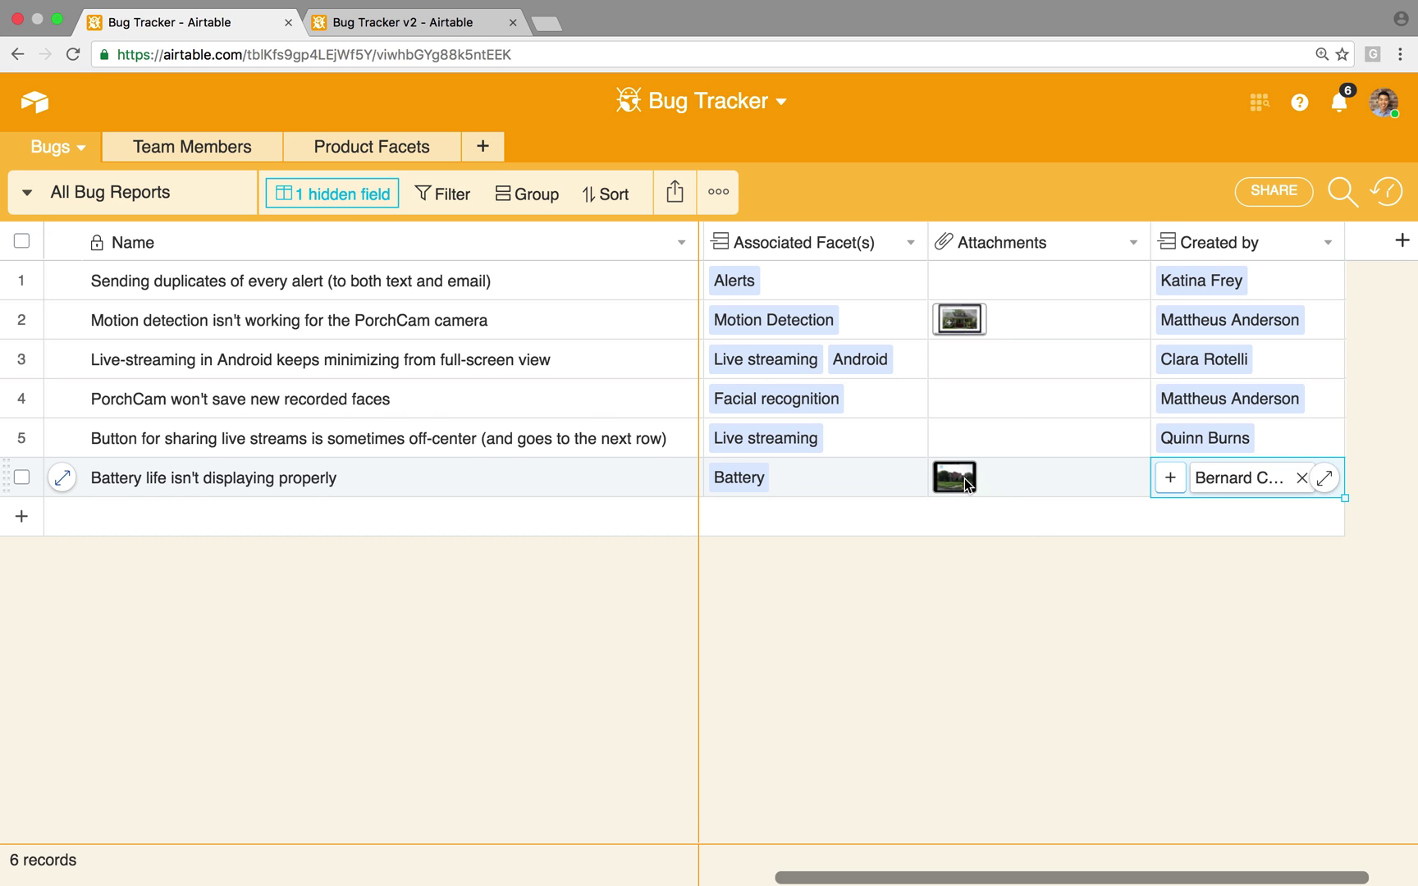
pyautogui.hscroll(-15, 963, 479)
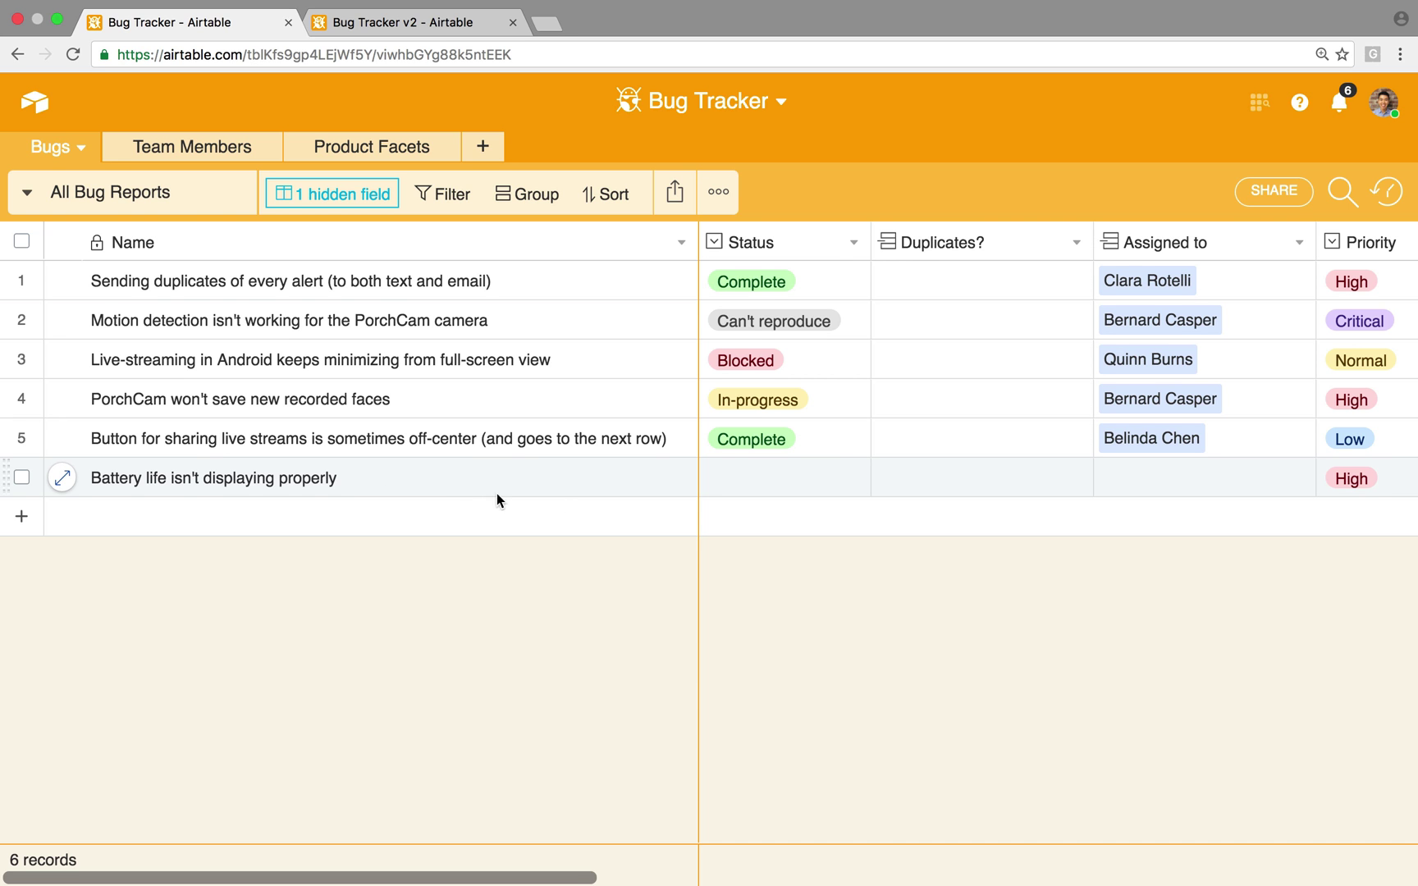
pyautogui.hscroll(5, 742, 492)
pyautogui.hscroll(5, 749, 489)
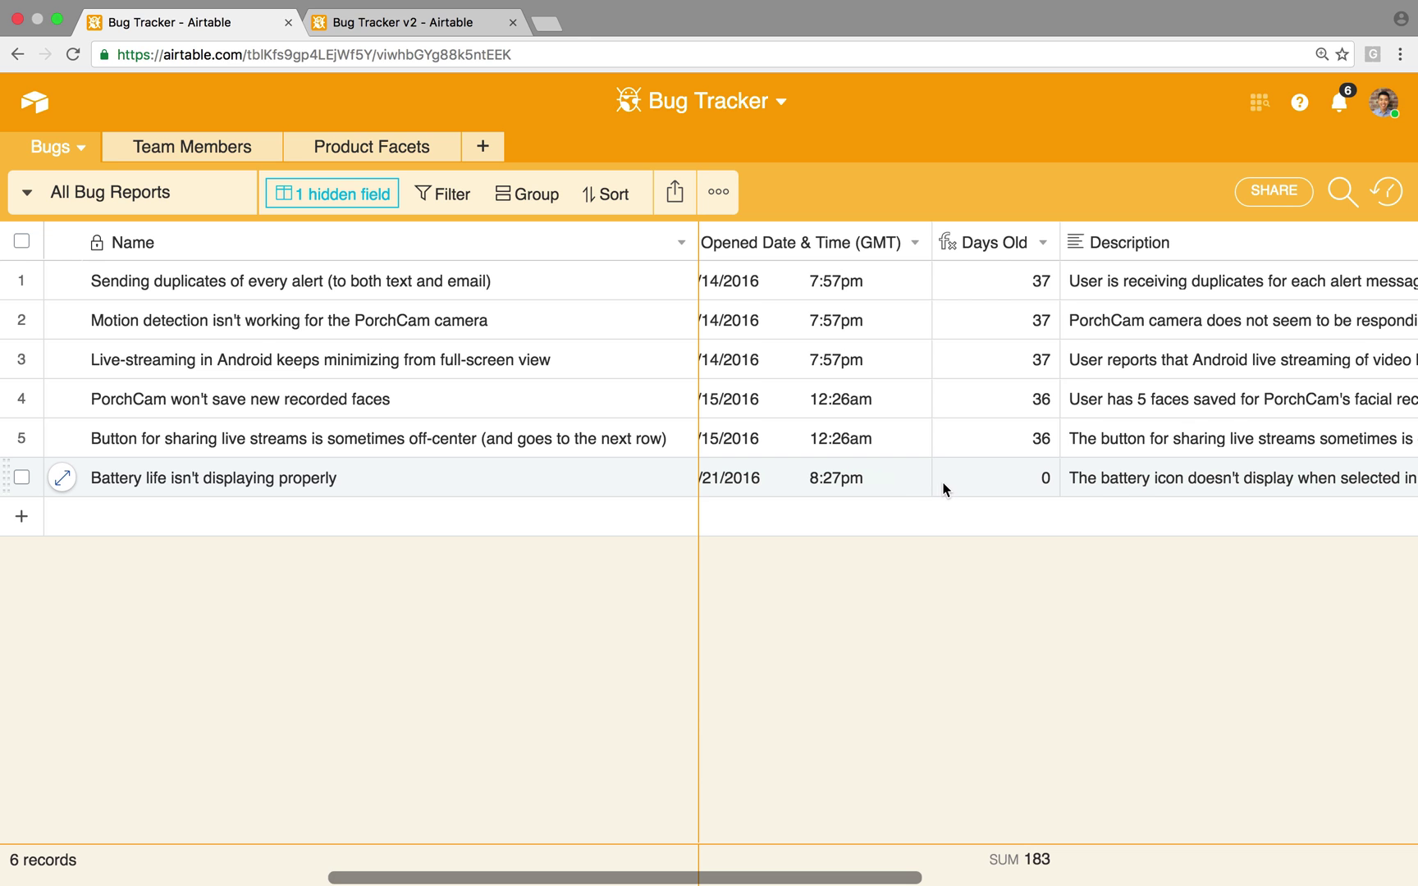
pyautogui.hscroll(5, 939, 484)
pyautogui.hscroll(5, 945, 483)
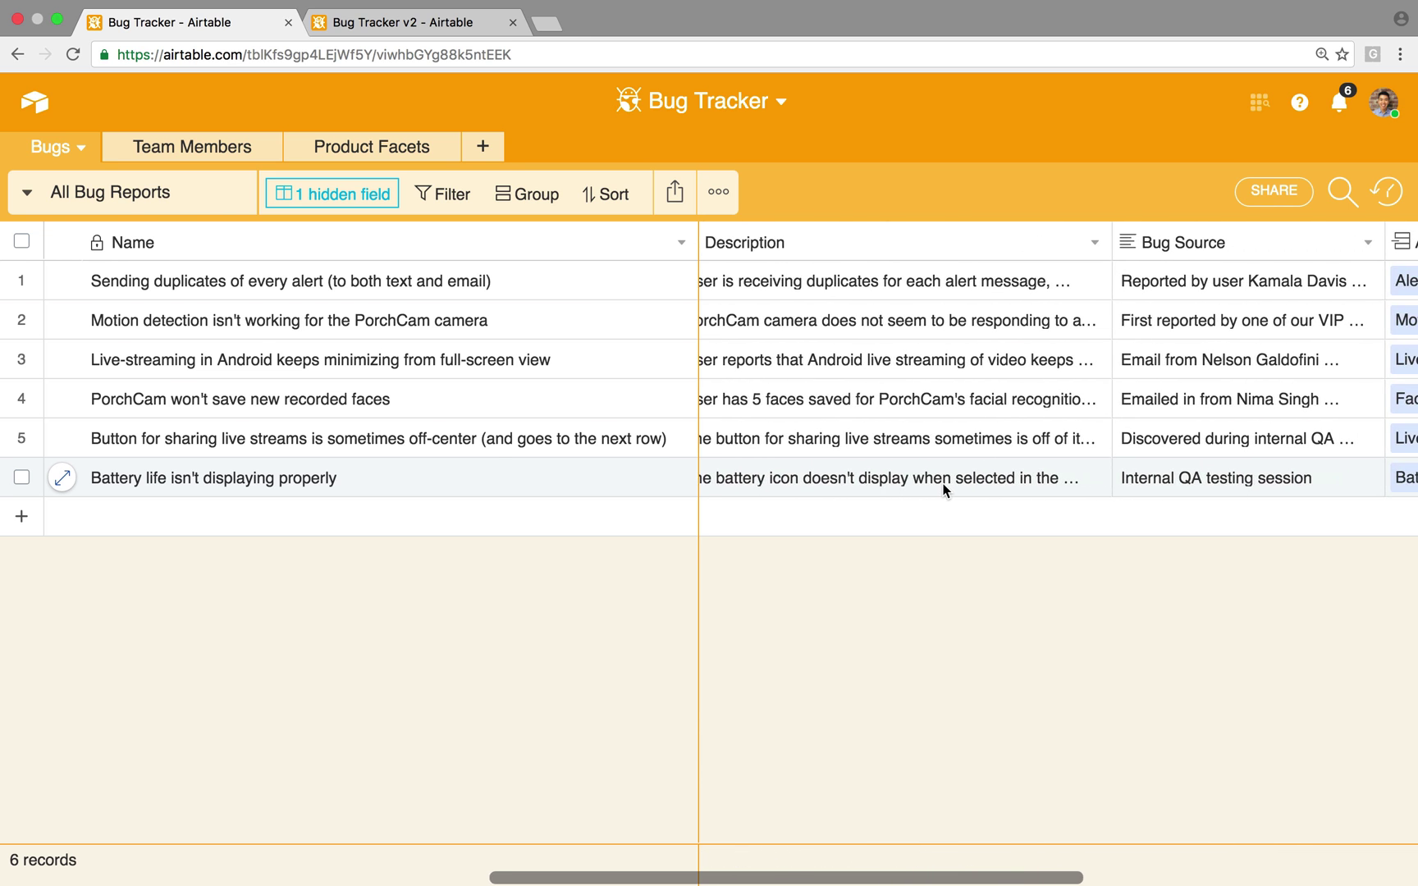
pyautogui.hscroll(3, 935, 484)
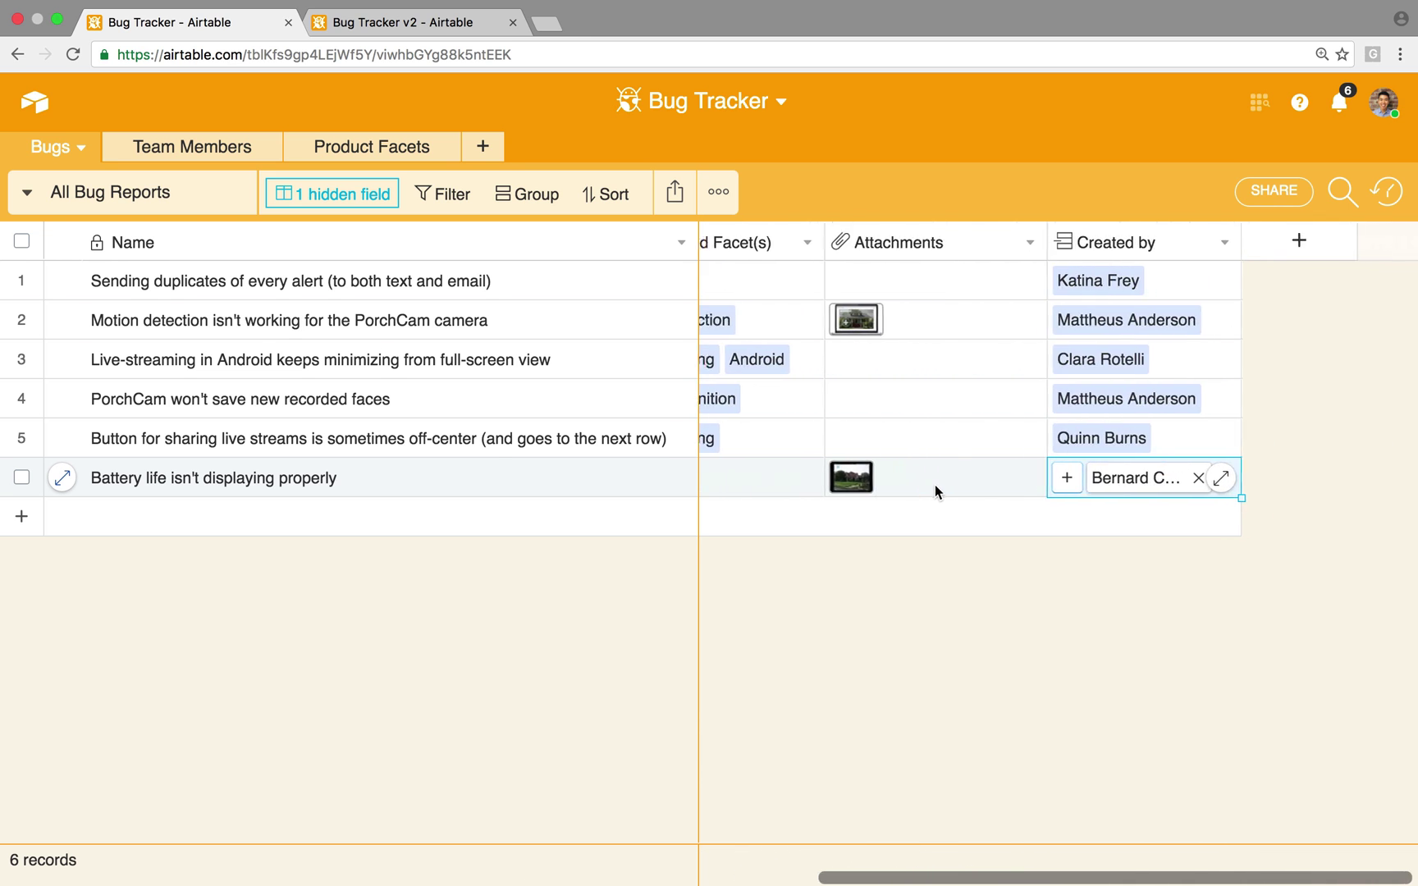
pyautogui.hscroll(-10, 934, 484)
pyautogui.hscroll(-5, 933, 493)
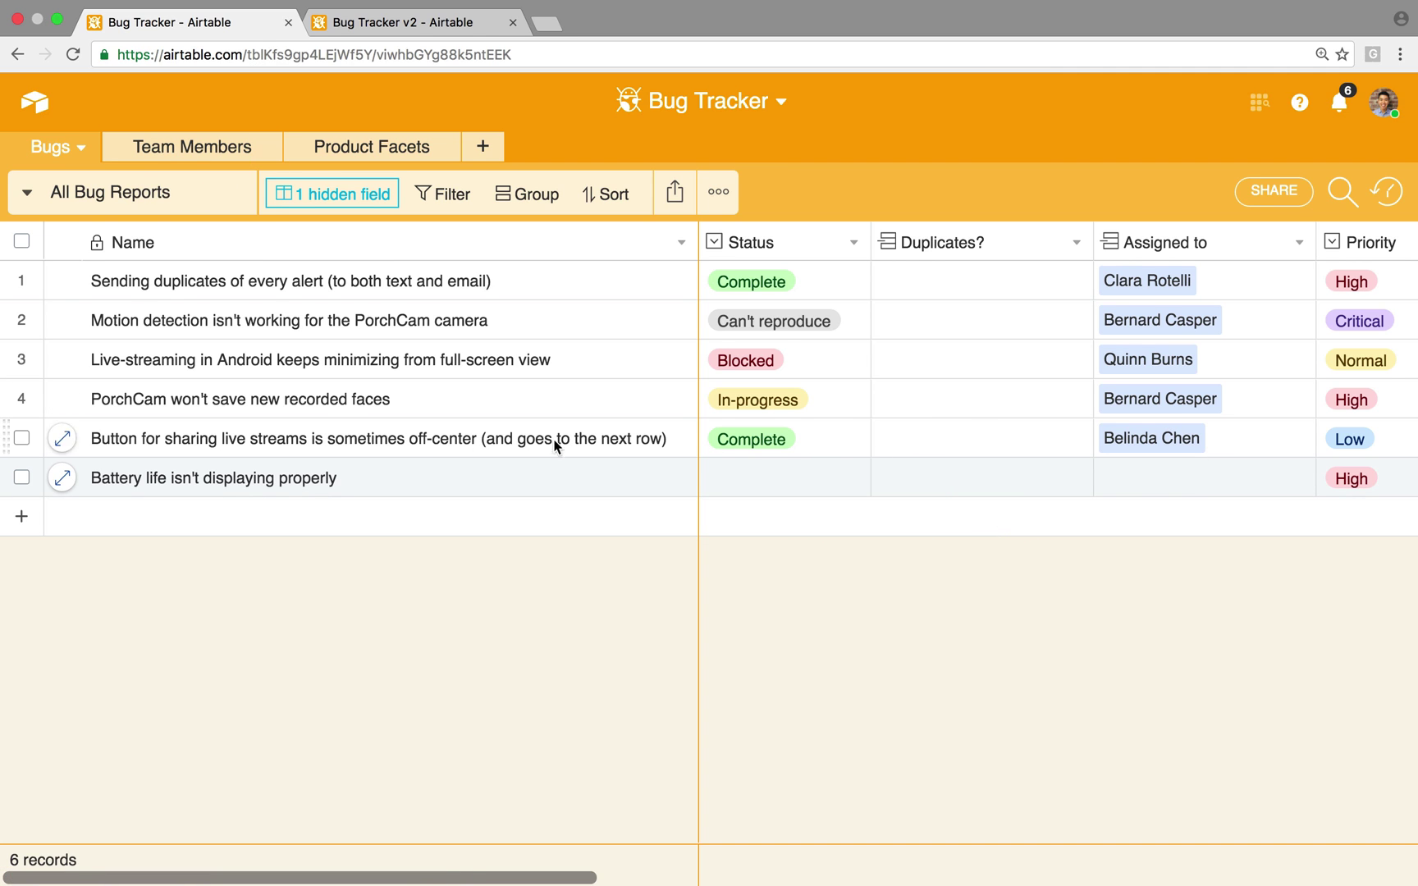
# Assign a team member to the battery-life bug and verify it in Team Members.
pyautogui.click(1140, 482)
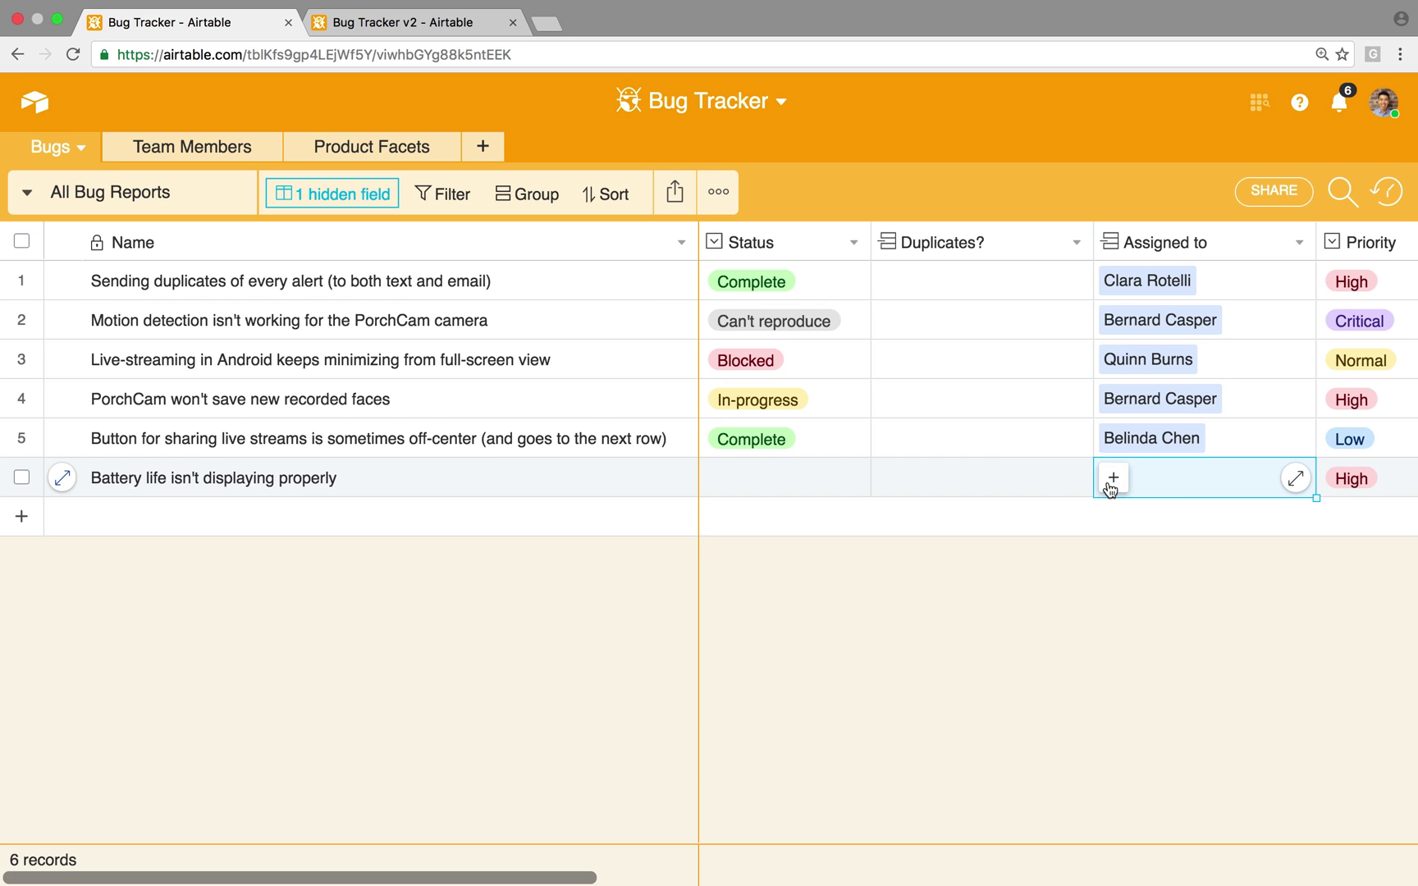
pyautogui.click(1112, 483)
pyautogui.scroll(-5, 1071, 456)
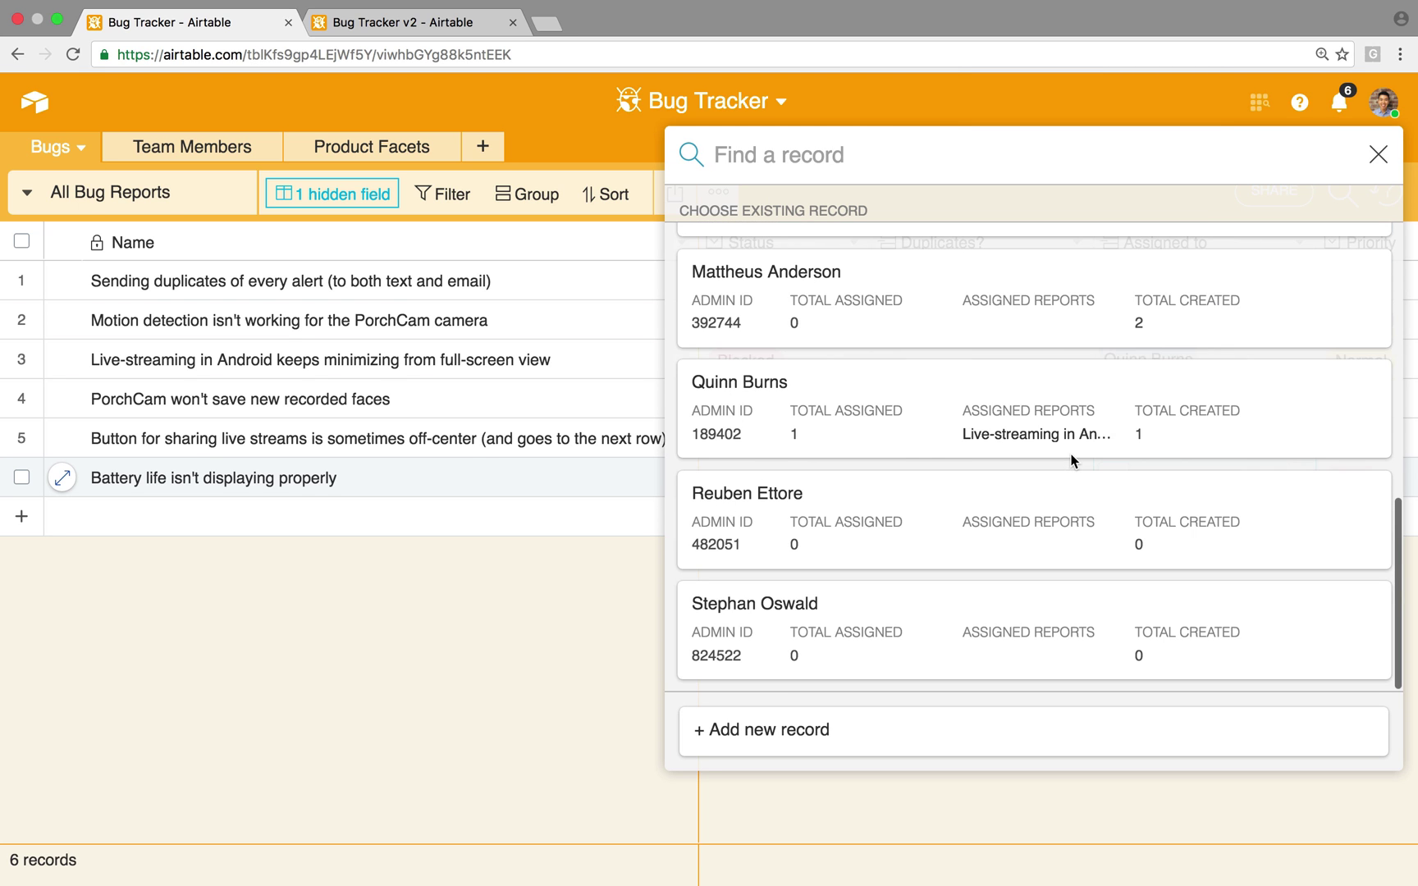
pyautogui.click(1000, 619)
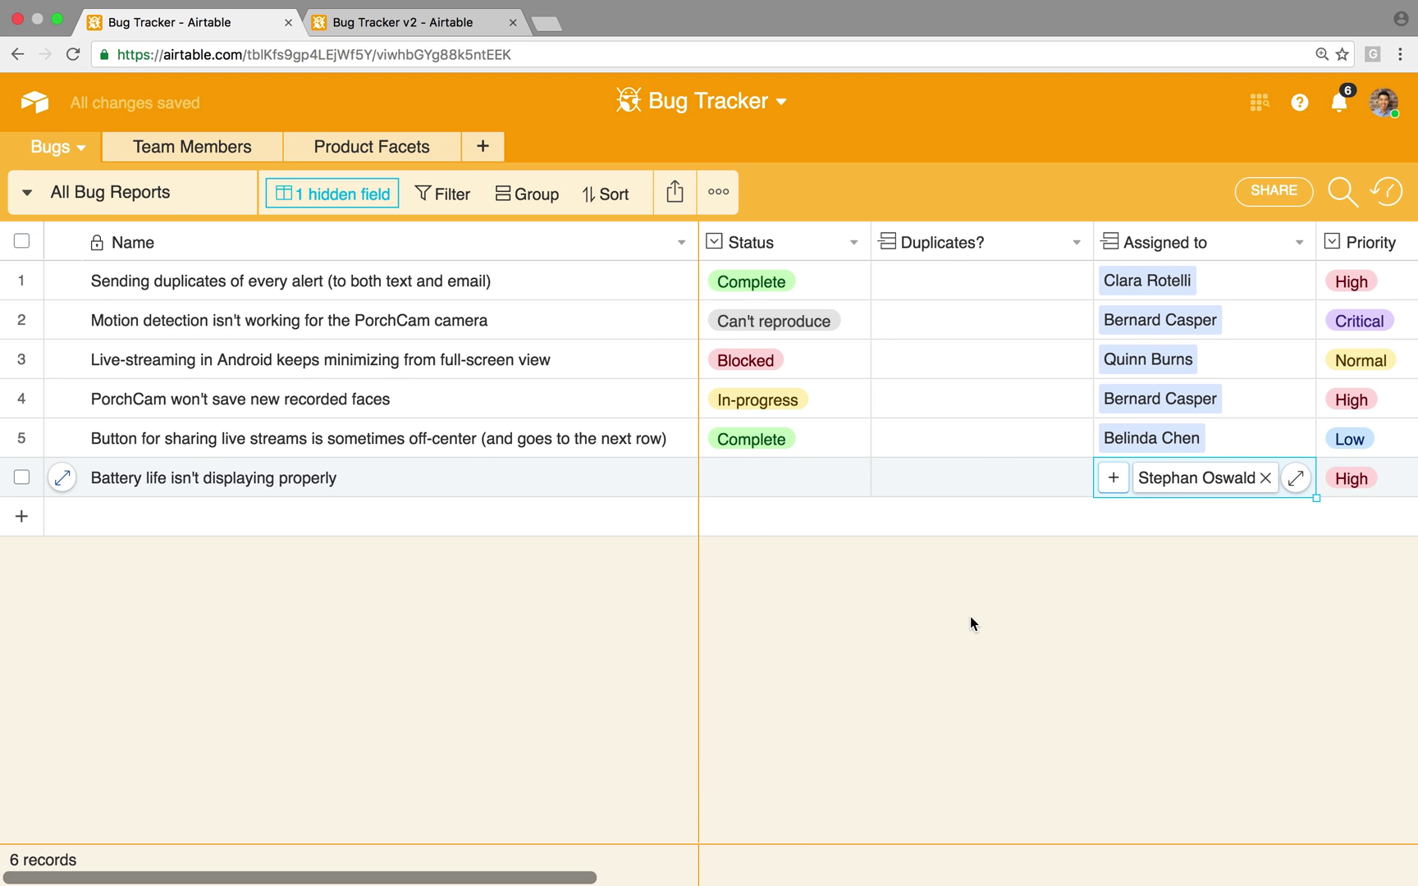
pyautogui.click(224, 148)
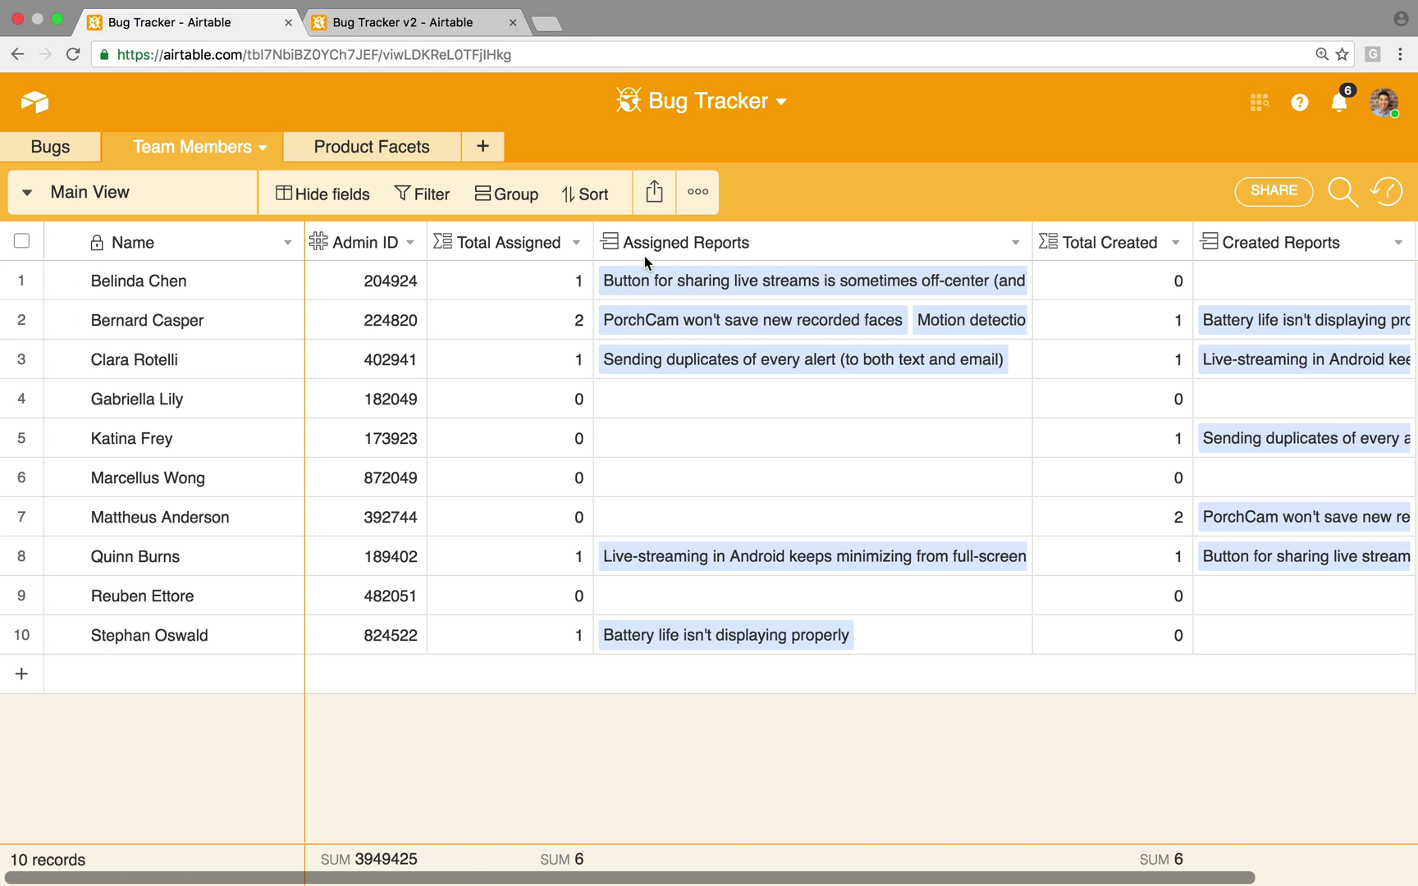
pyautogui.click(36, 149)
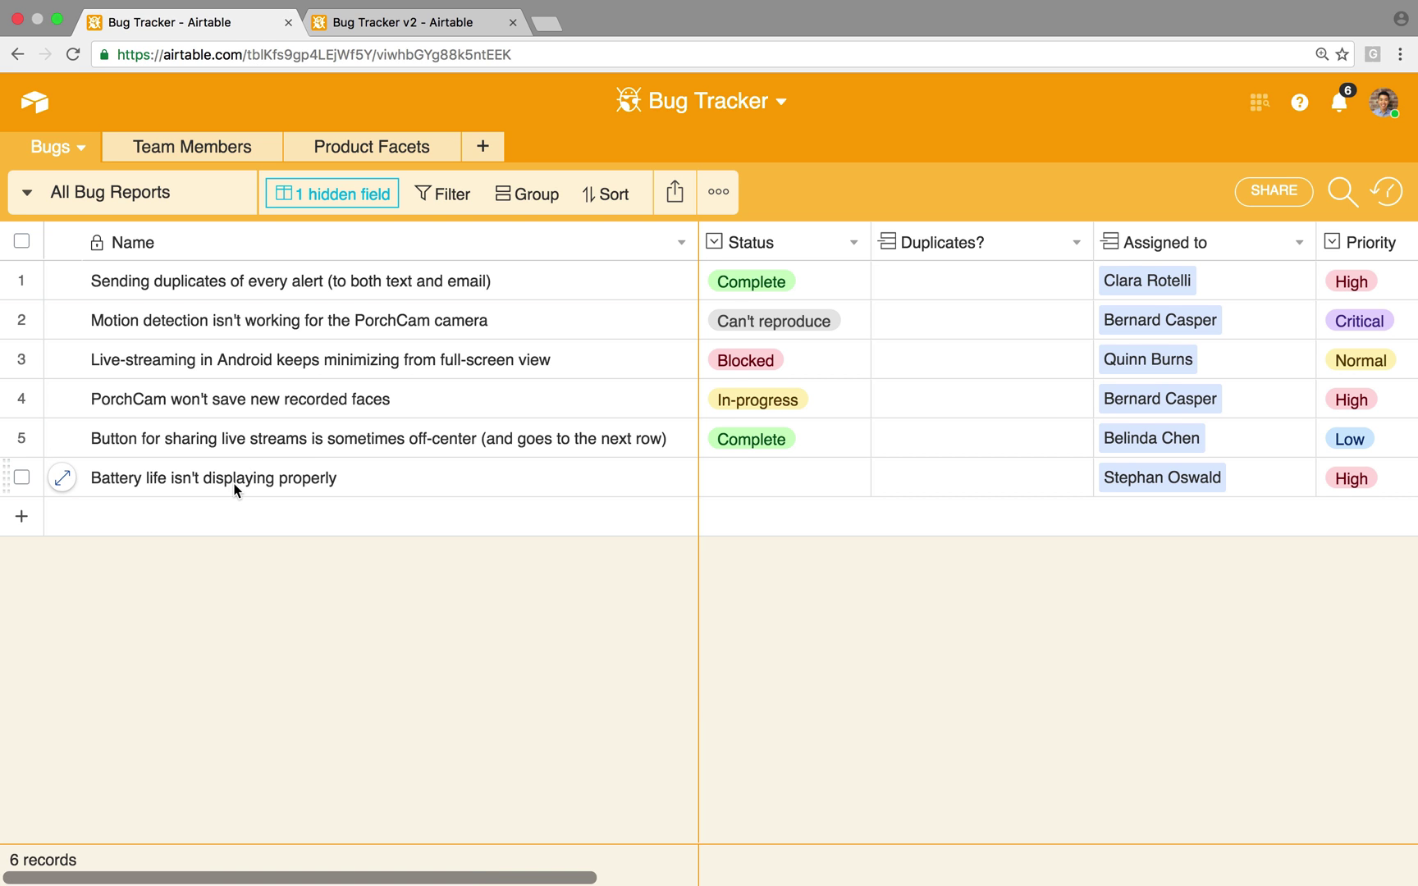
# Post a comment mentioning the assignee: 'Can you take a look at this bug?'.
pyautogui.click(64, 479)
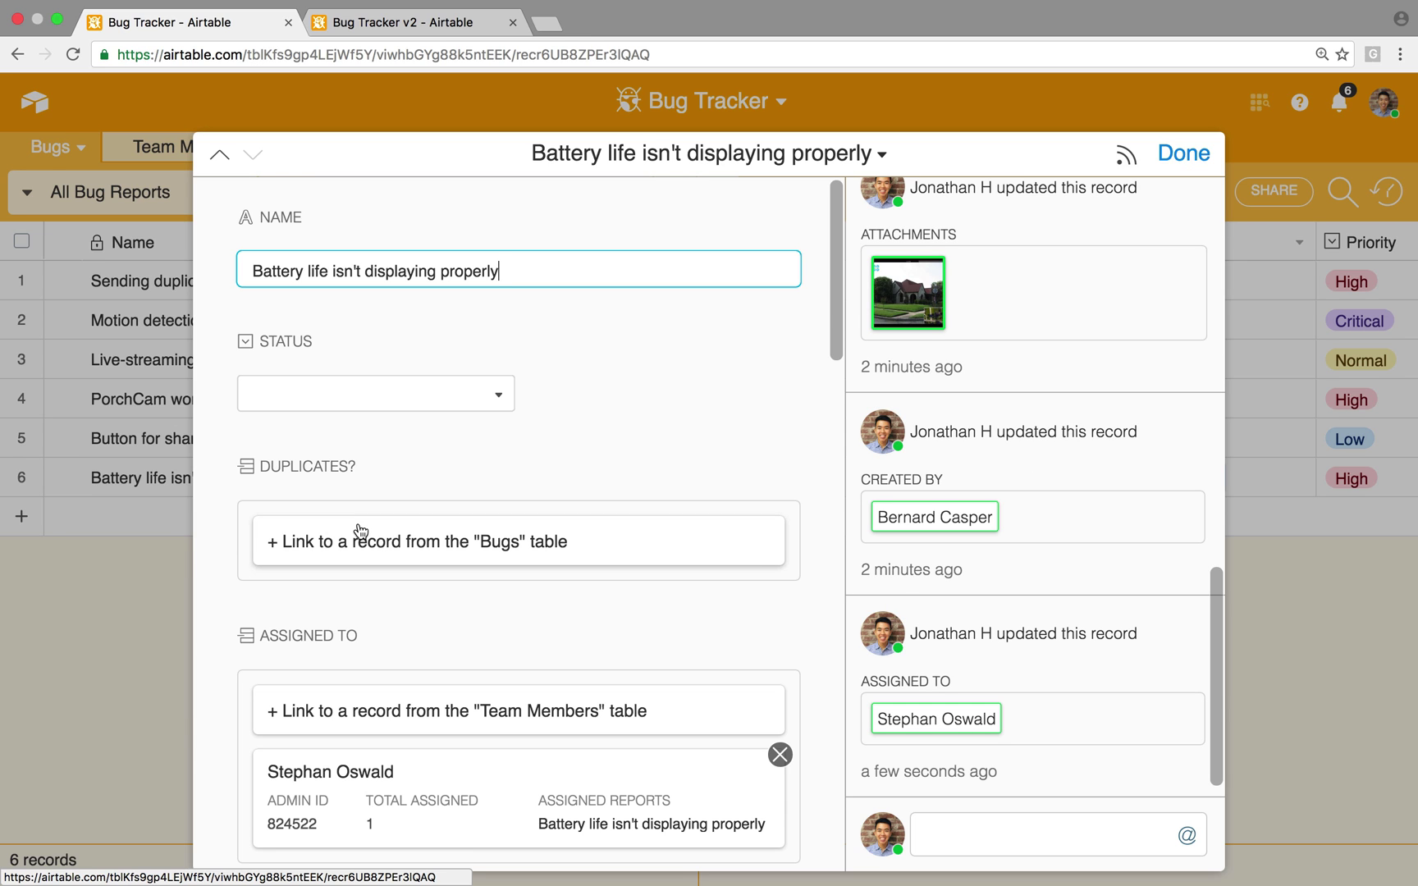
pyautogui.click(1018, 838)
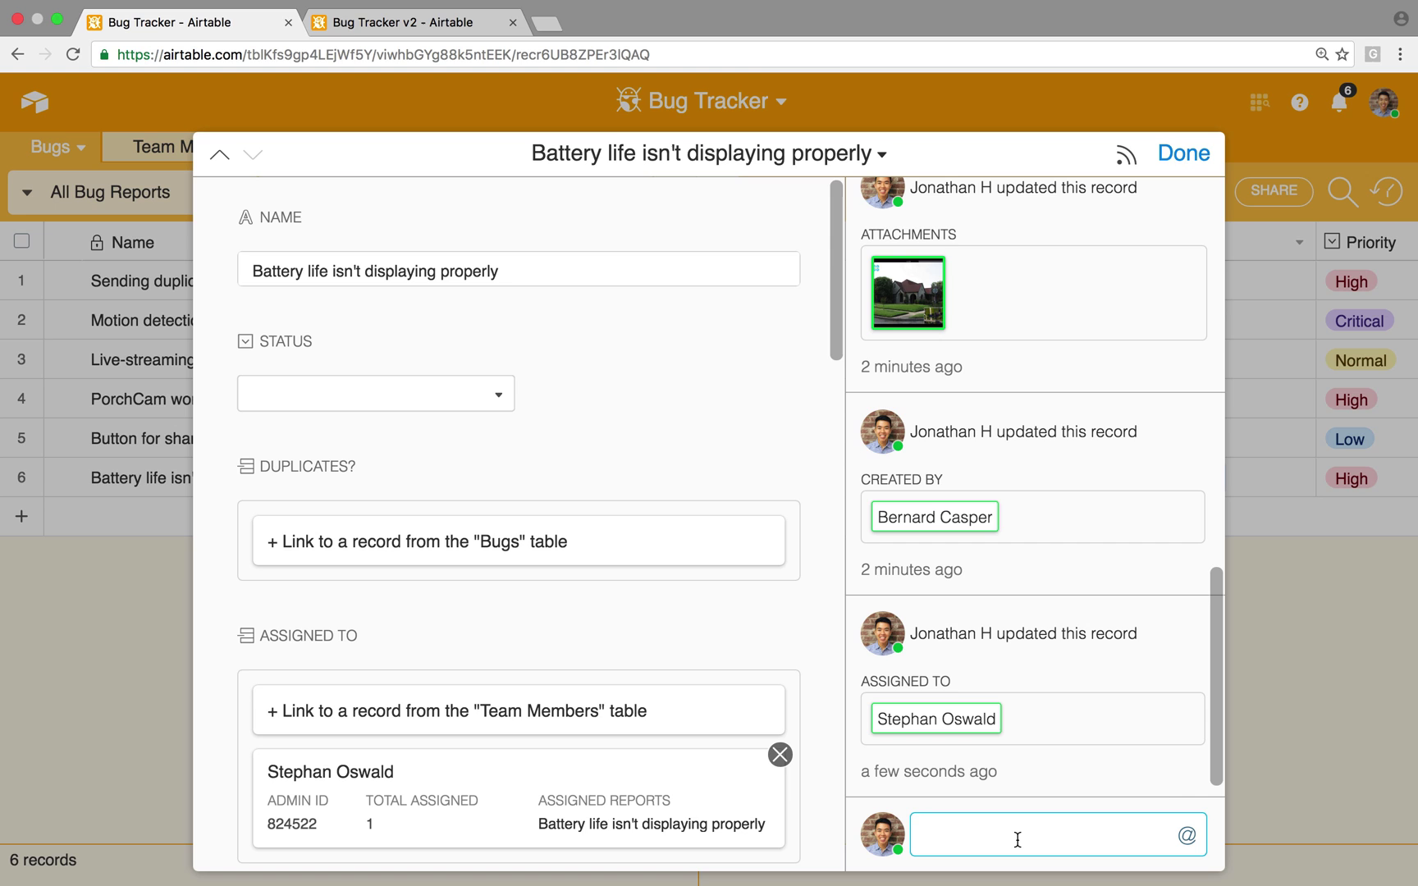
pyautogui.write('@st')
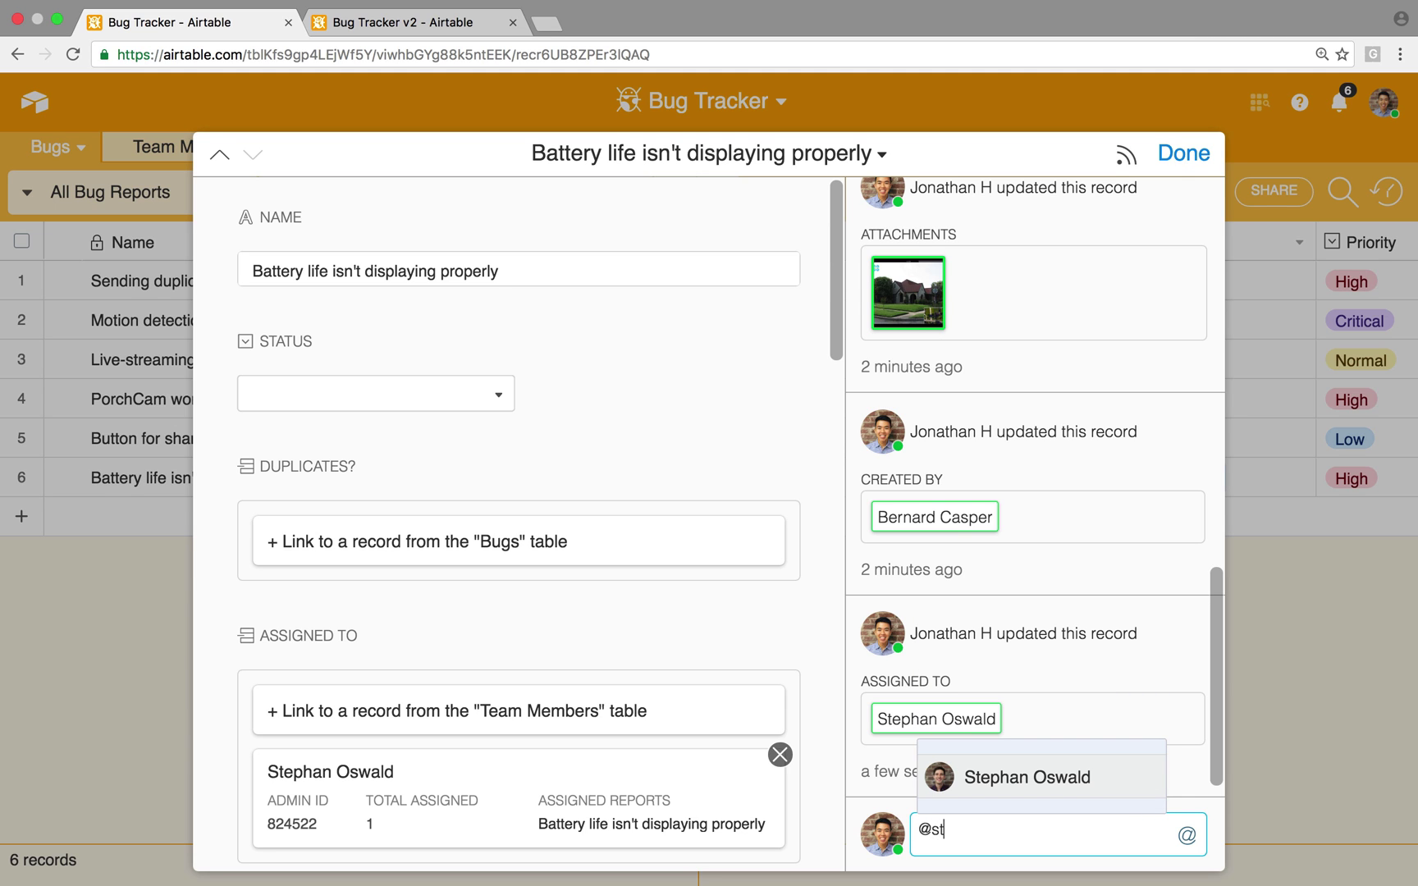
pyautogui.press('Return')
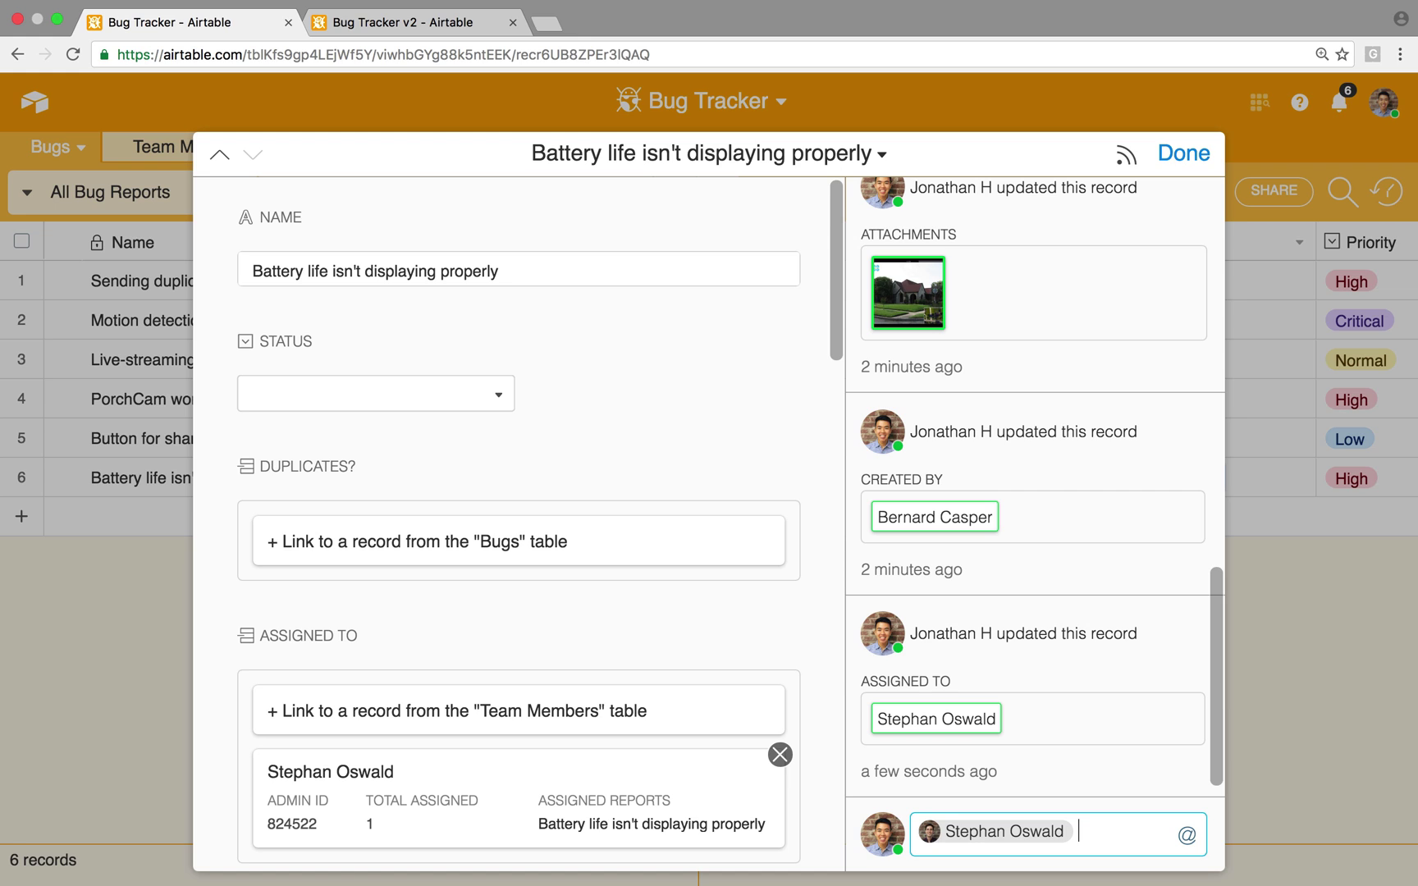
pyautogui.write('Can you take a look at ')
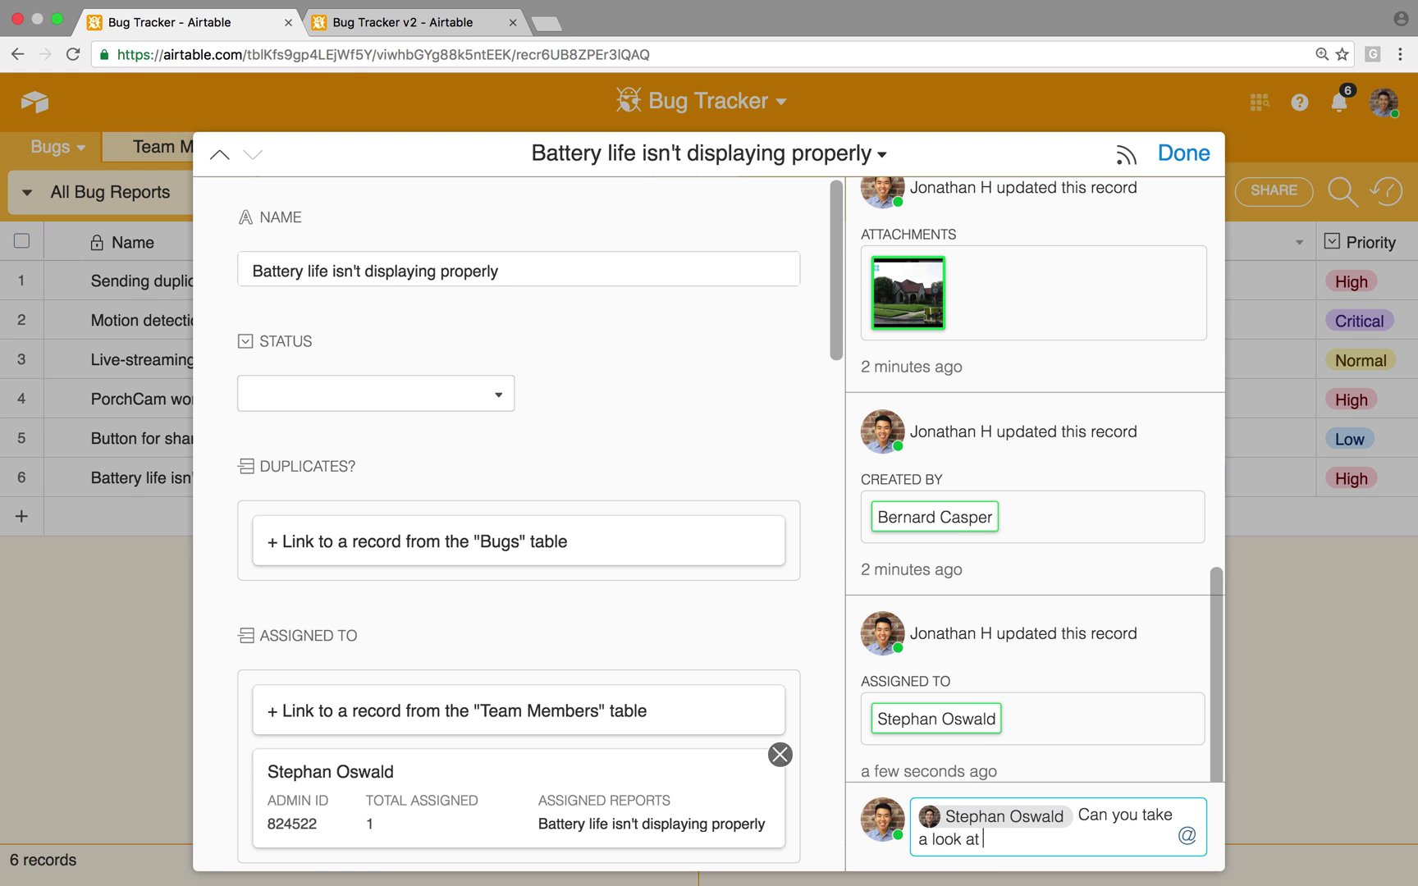
pyautogui.write('this bug?')
pyautogui.press('Return')
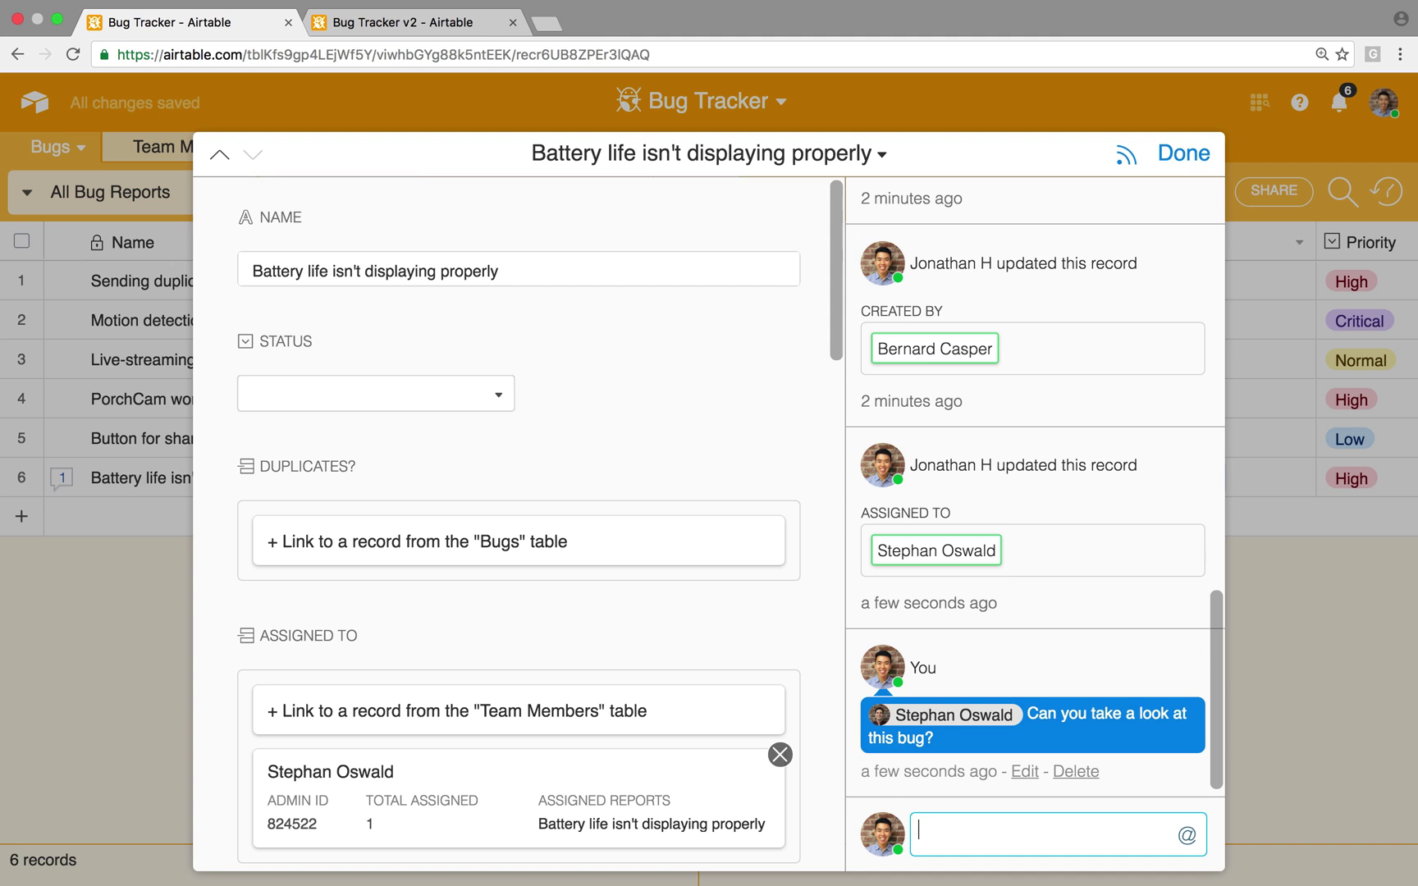
pyautogui.press('Escape')
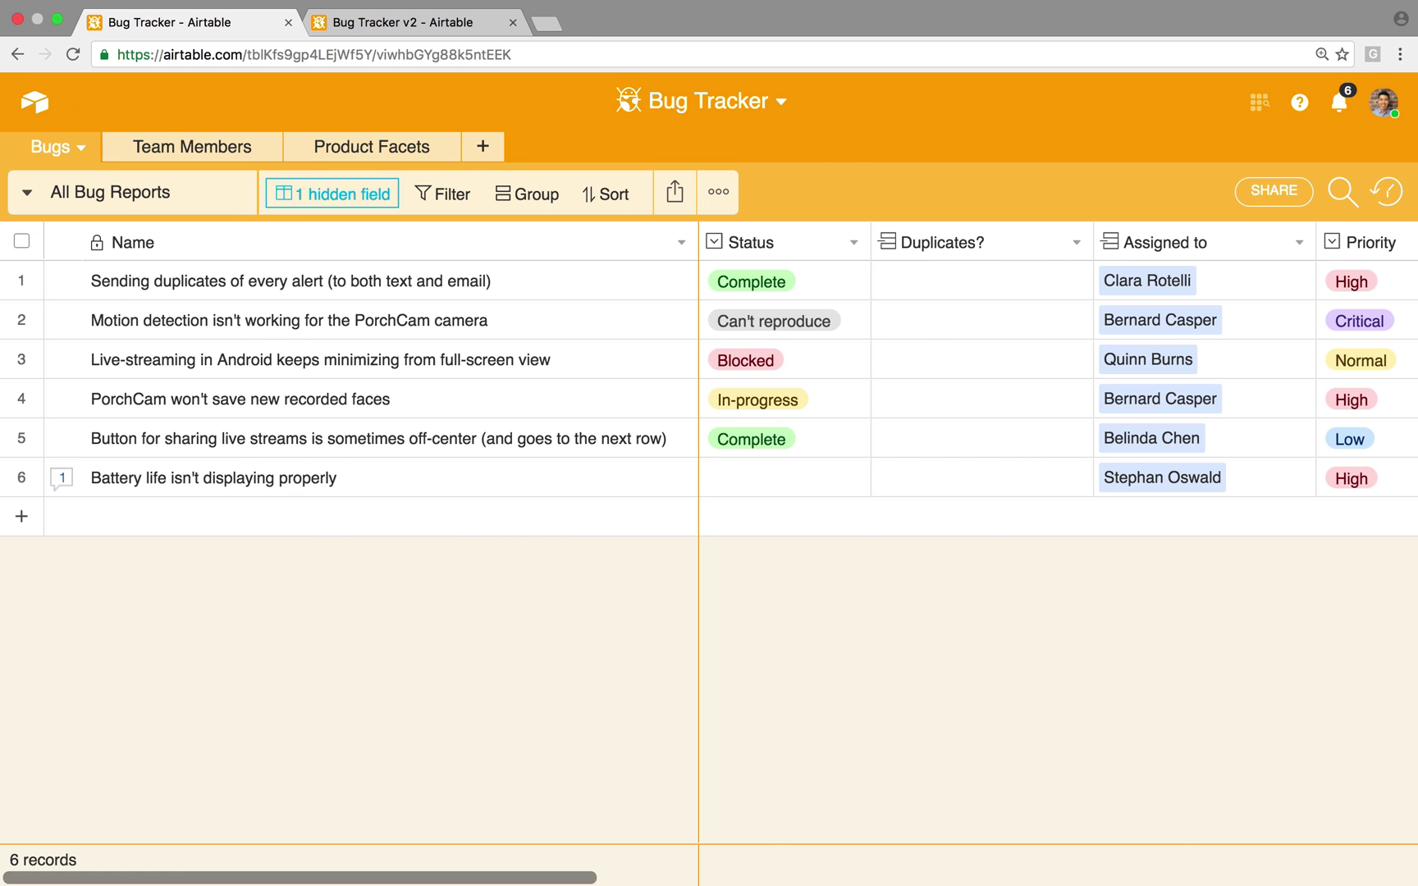
# Switch to the Bug Tracker v2 base with its 20 bug reports.
pyautogui.hotkey('ctrl', 'Tab')
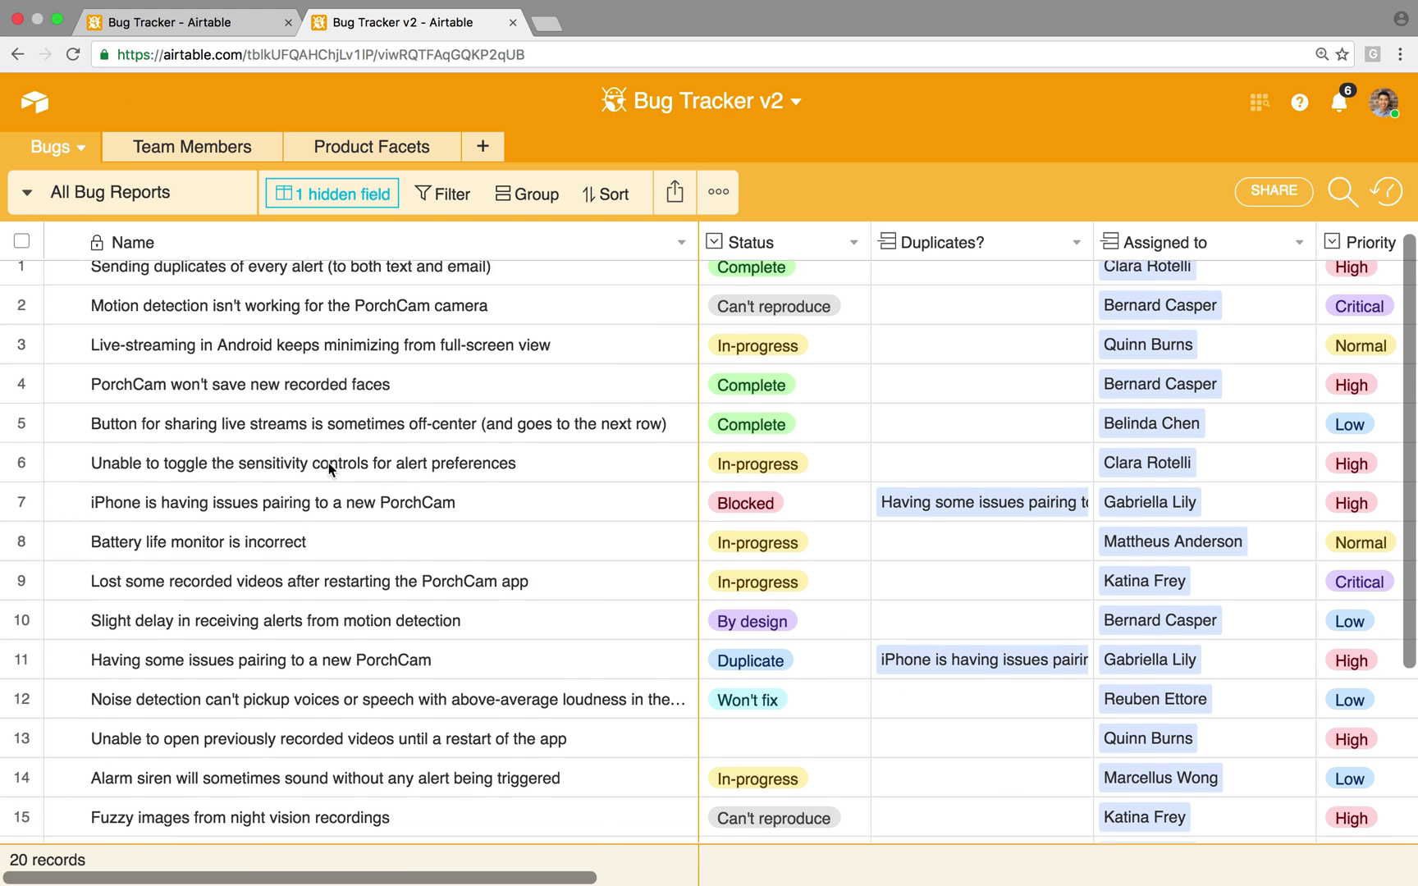
# Set the night vision black-screen bug's Status to Can't reproduce.
pyautogui.scroll(-5, 328, 465)
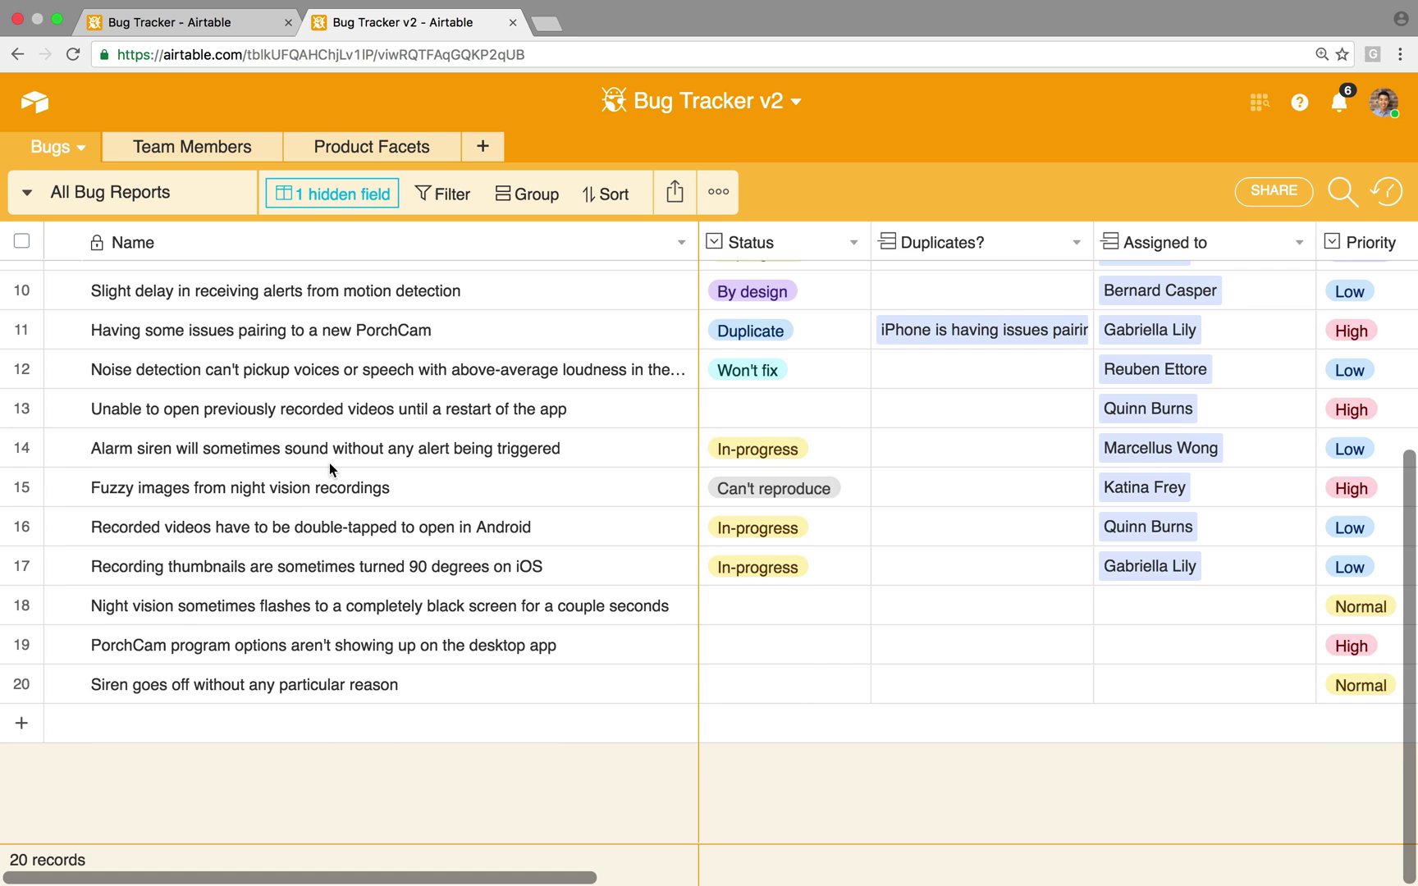
pyautogui.click(164, 612)
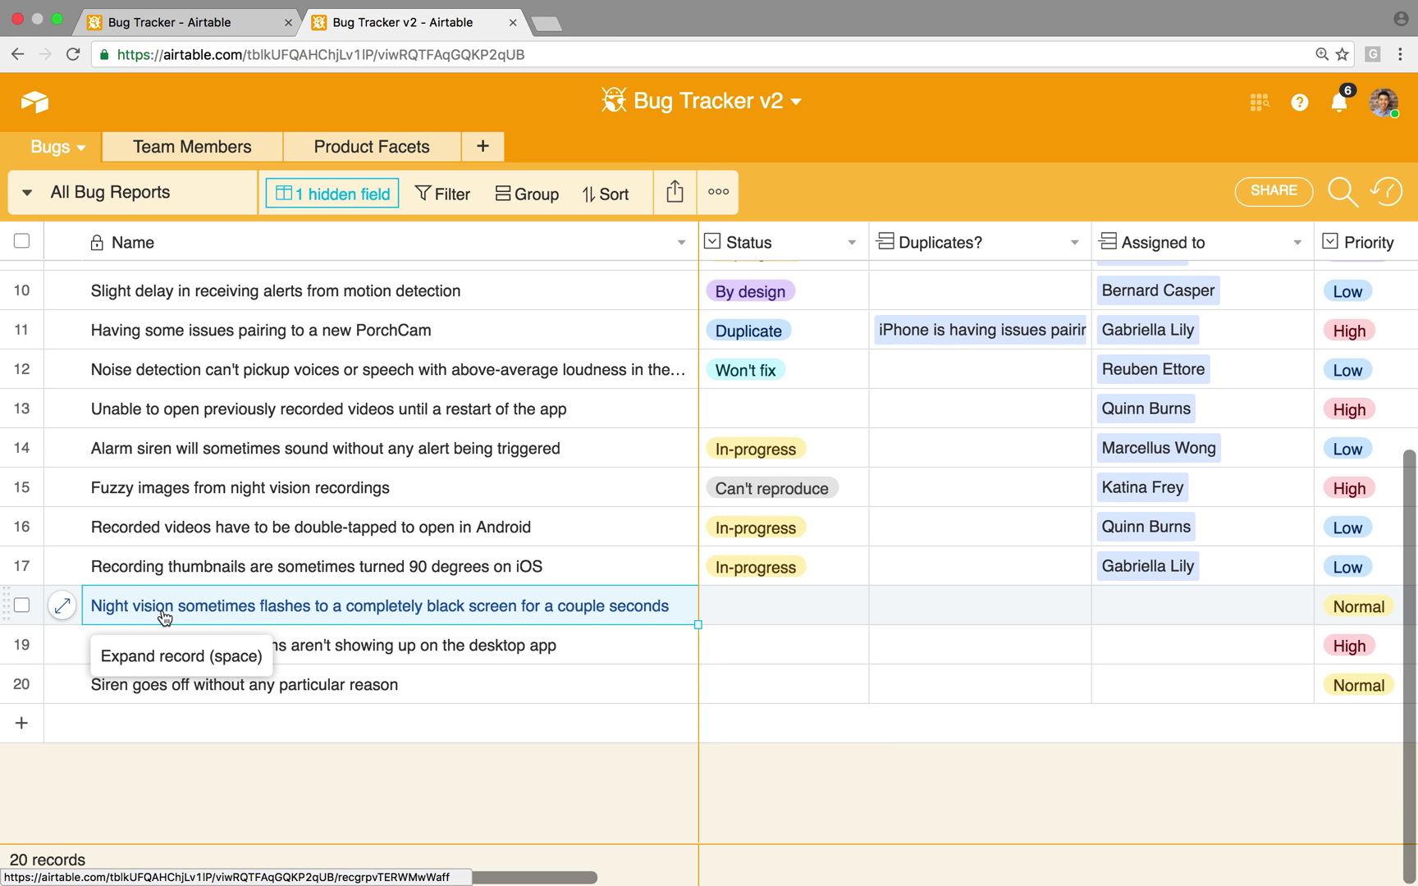
pyautogui.click(739, 614)
pyautogui.click(759, 613)
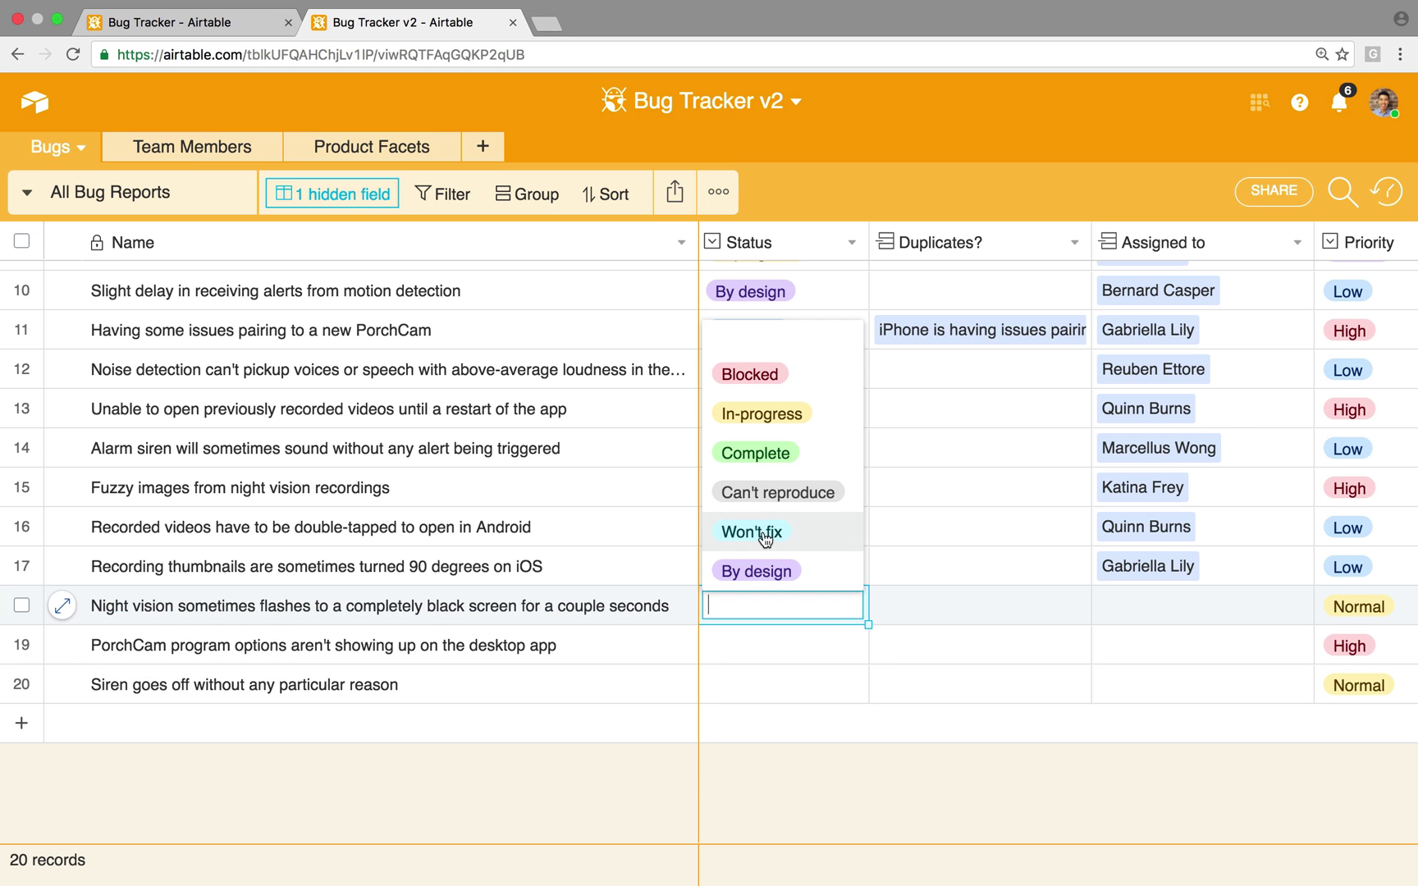
pyautogui.click(757, 488)
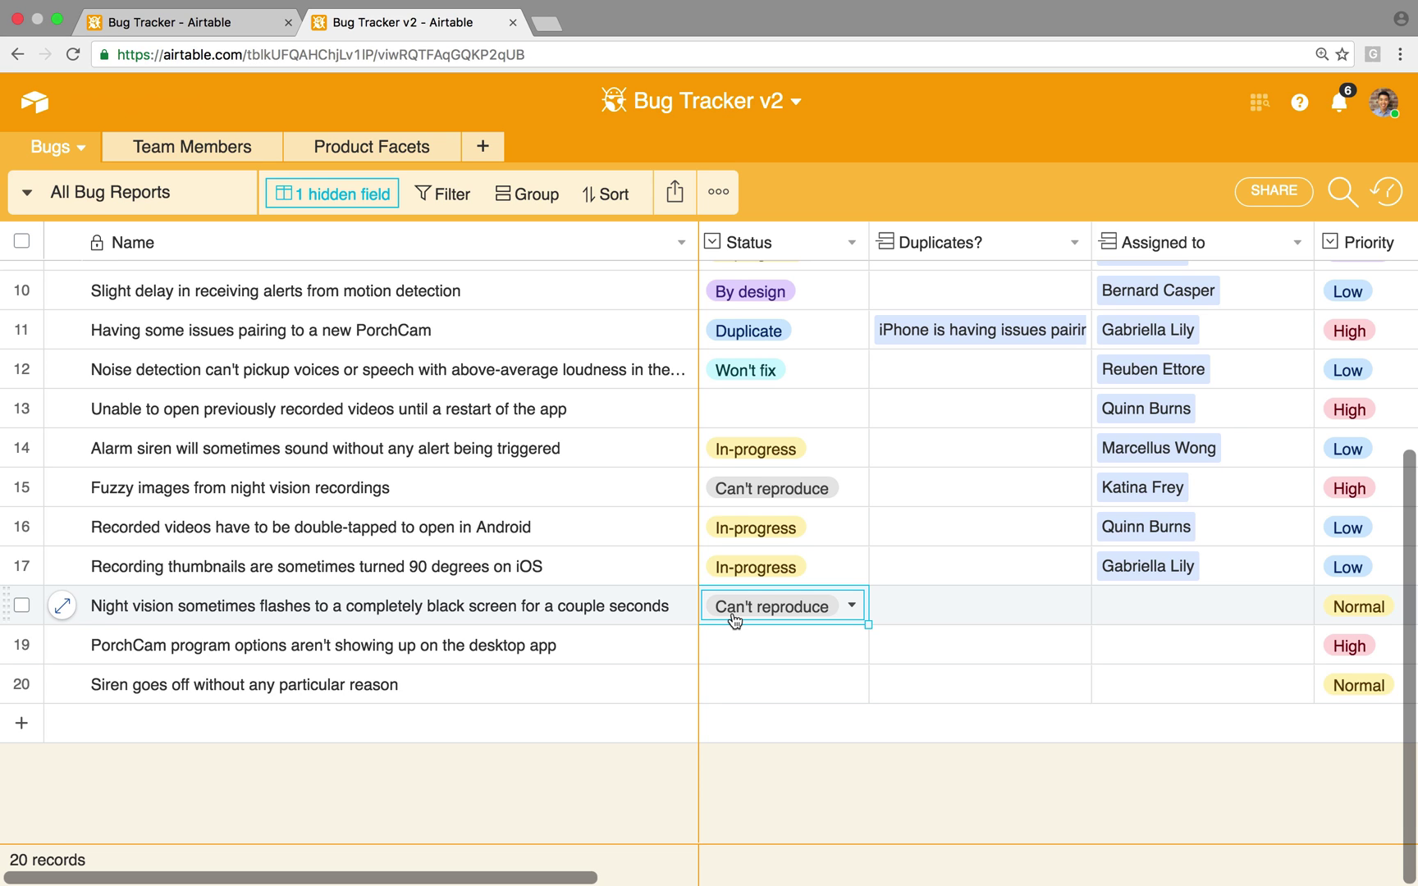
pyautogui.click(198, 654)
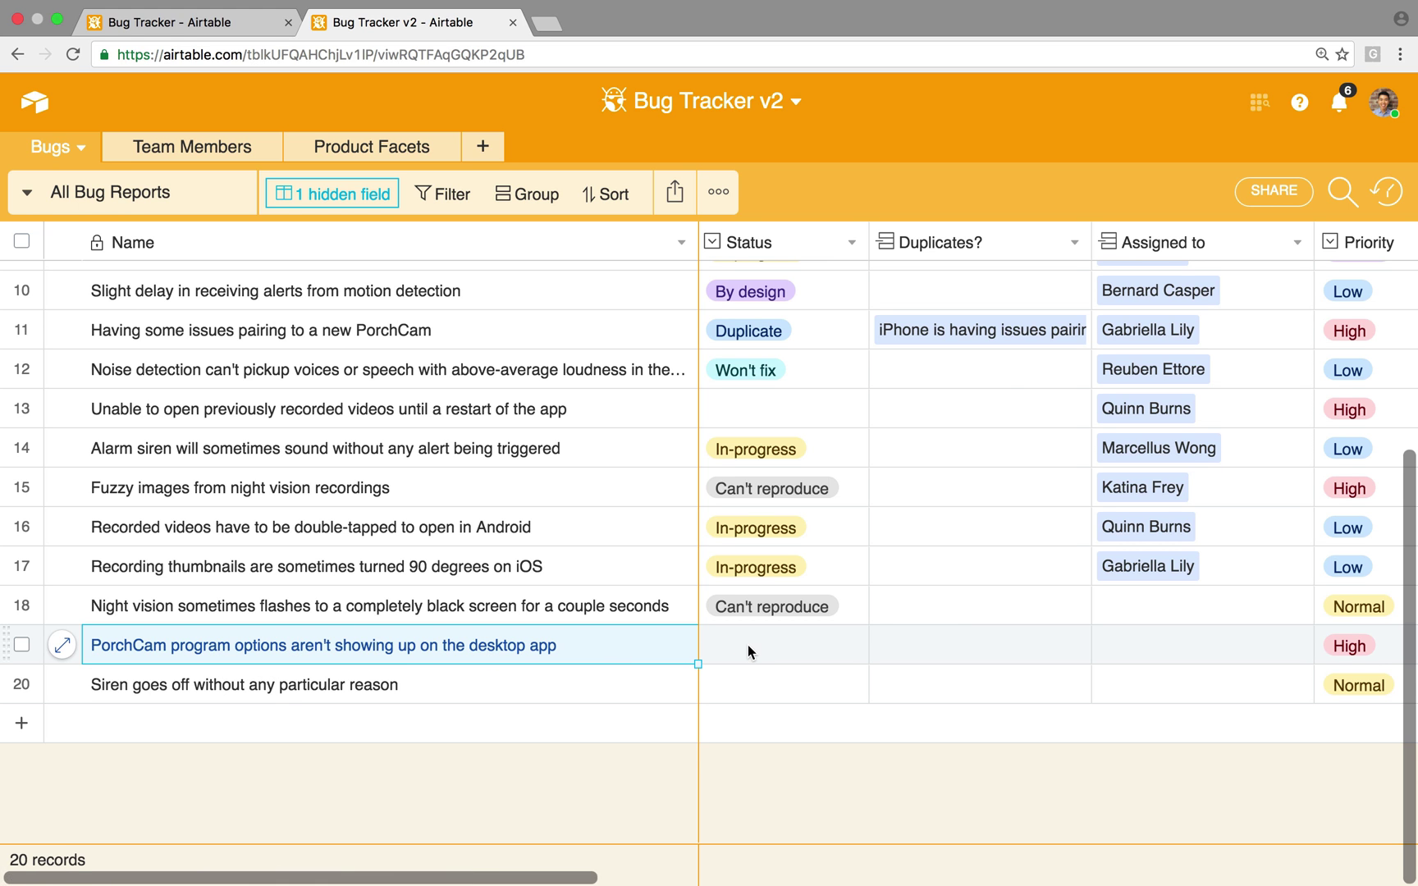
# Comment on the desktop app options bug, mentioning its creator: 'Where did this bug occur for you?'.
pyautogui.hscroll(10, 747, 645)
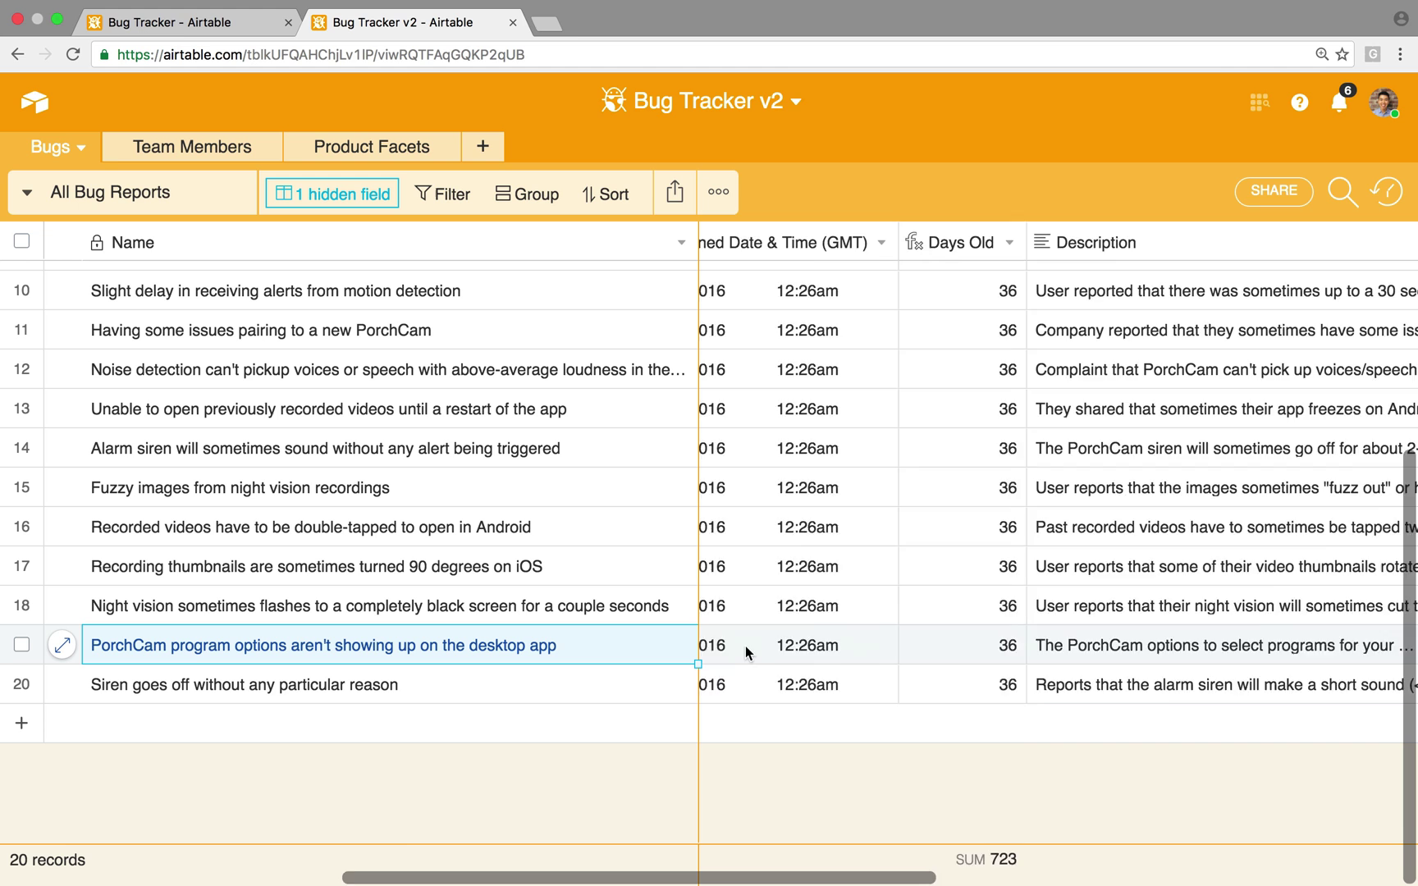
pyautogui.hscroll(5, 747, 646)
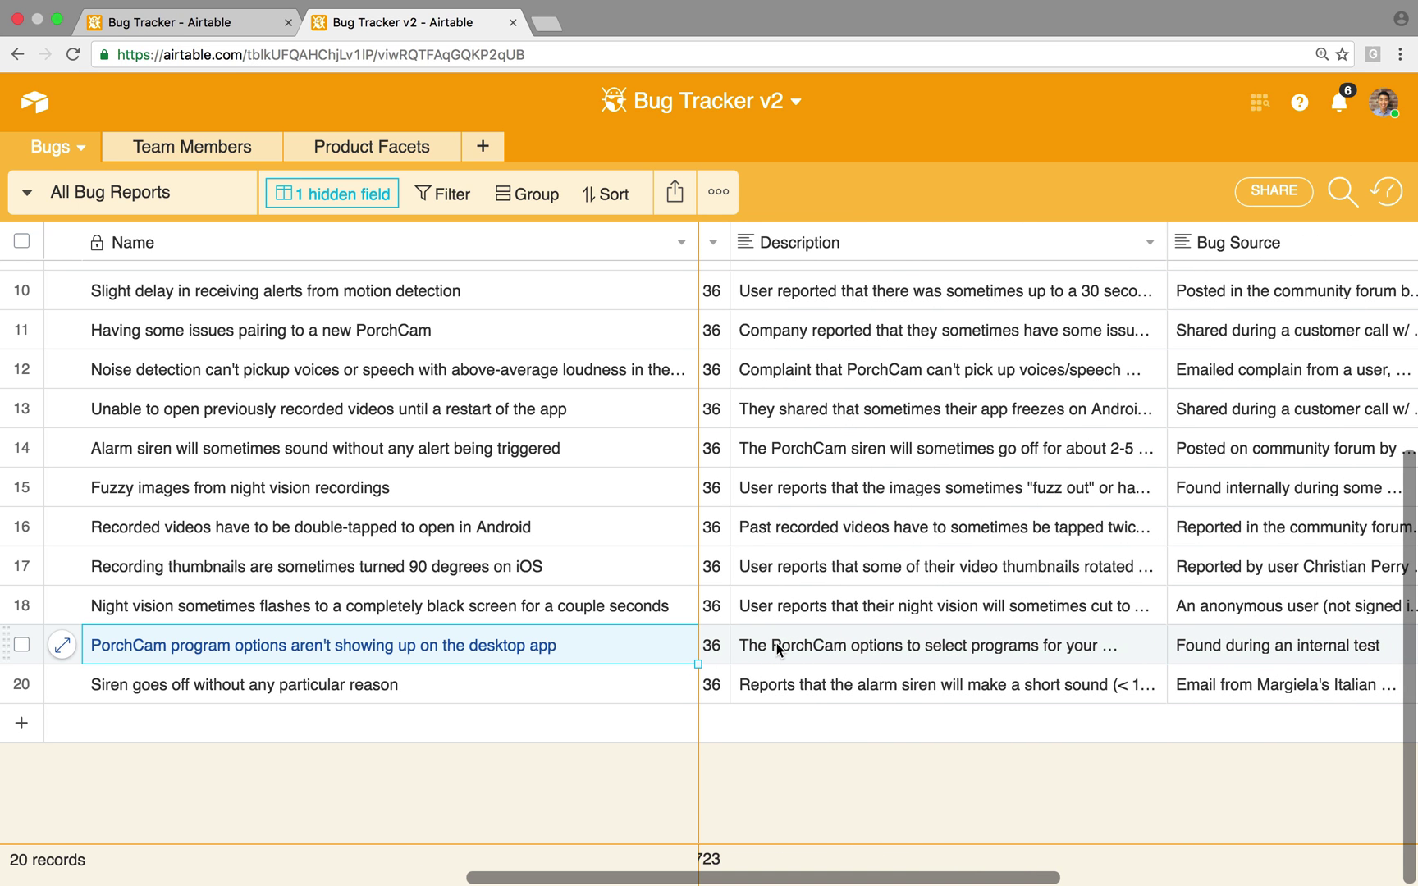
pyautogui.hscroll(10, 807, 645)
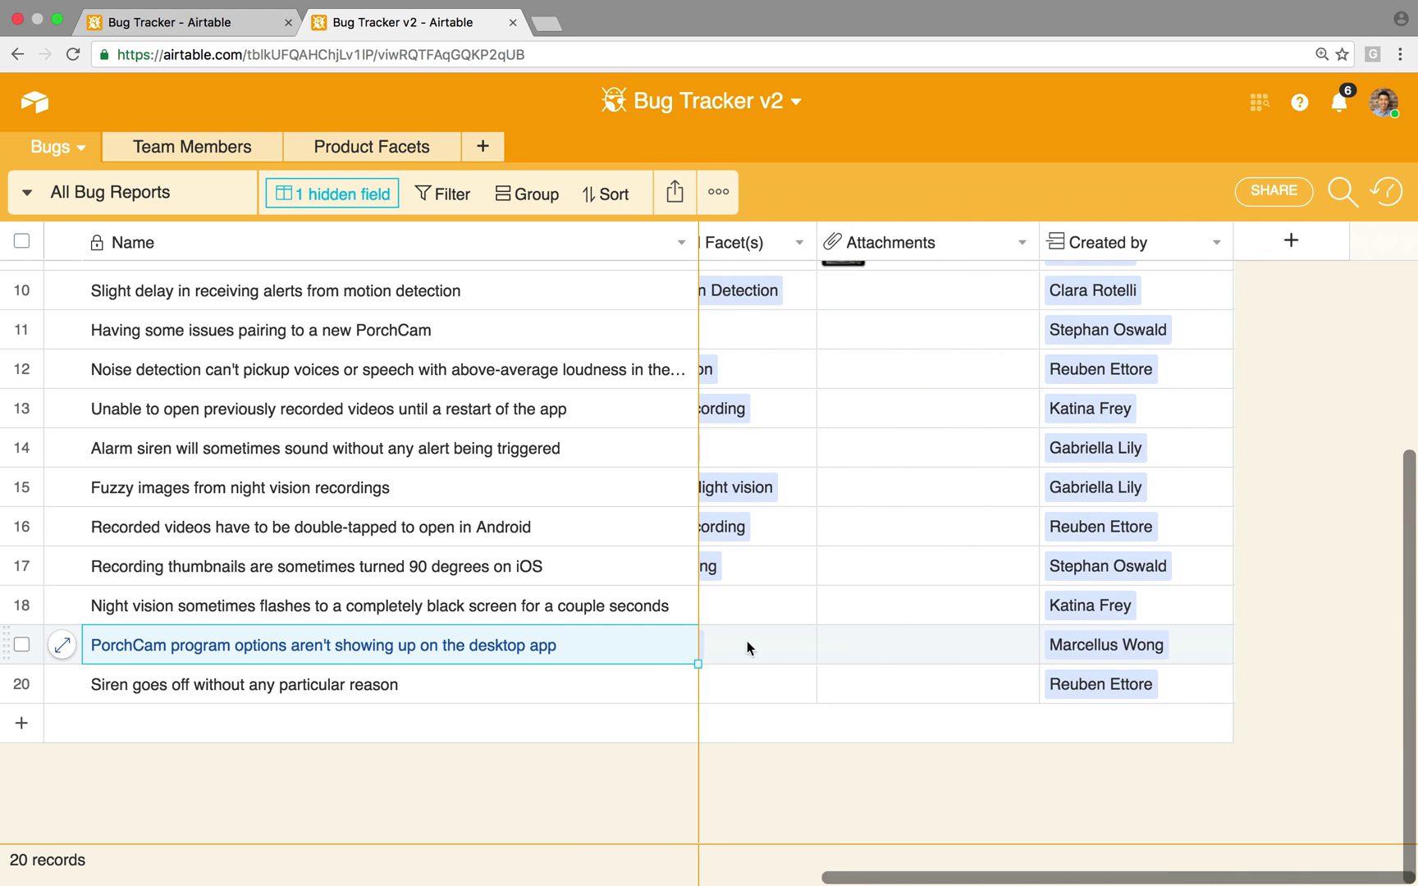
pyautogui.click(63, 648)
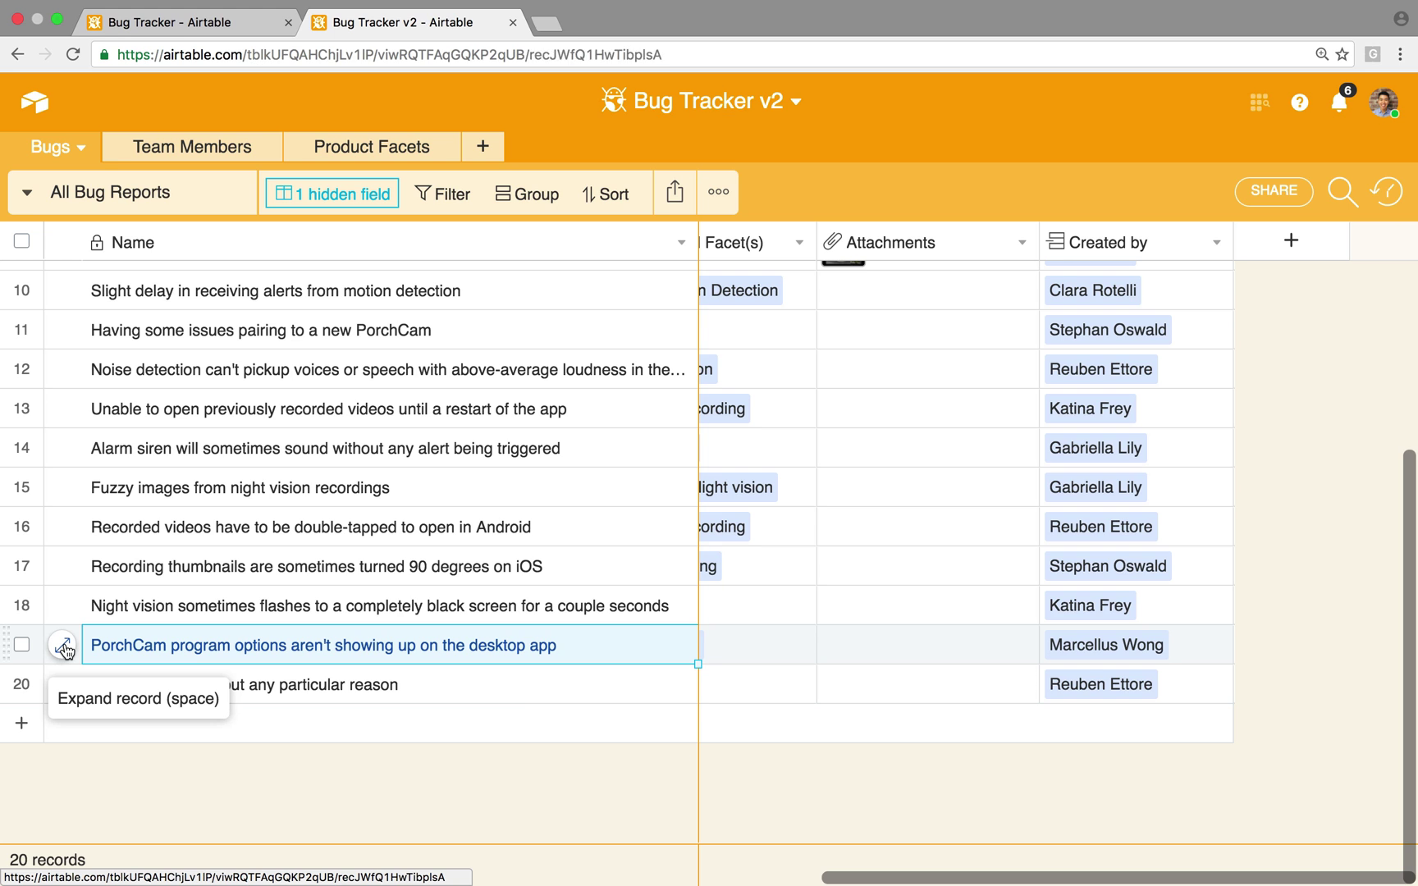
pyautogui.click(944, 820)
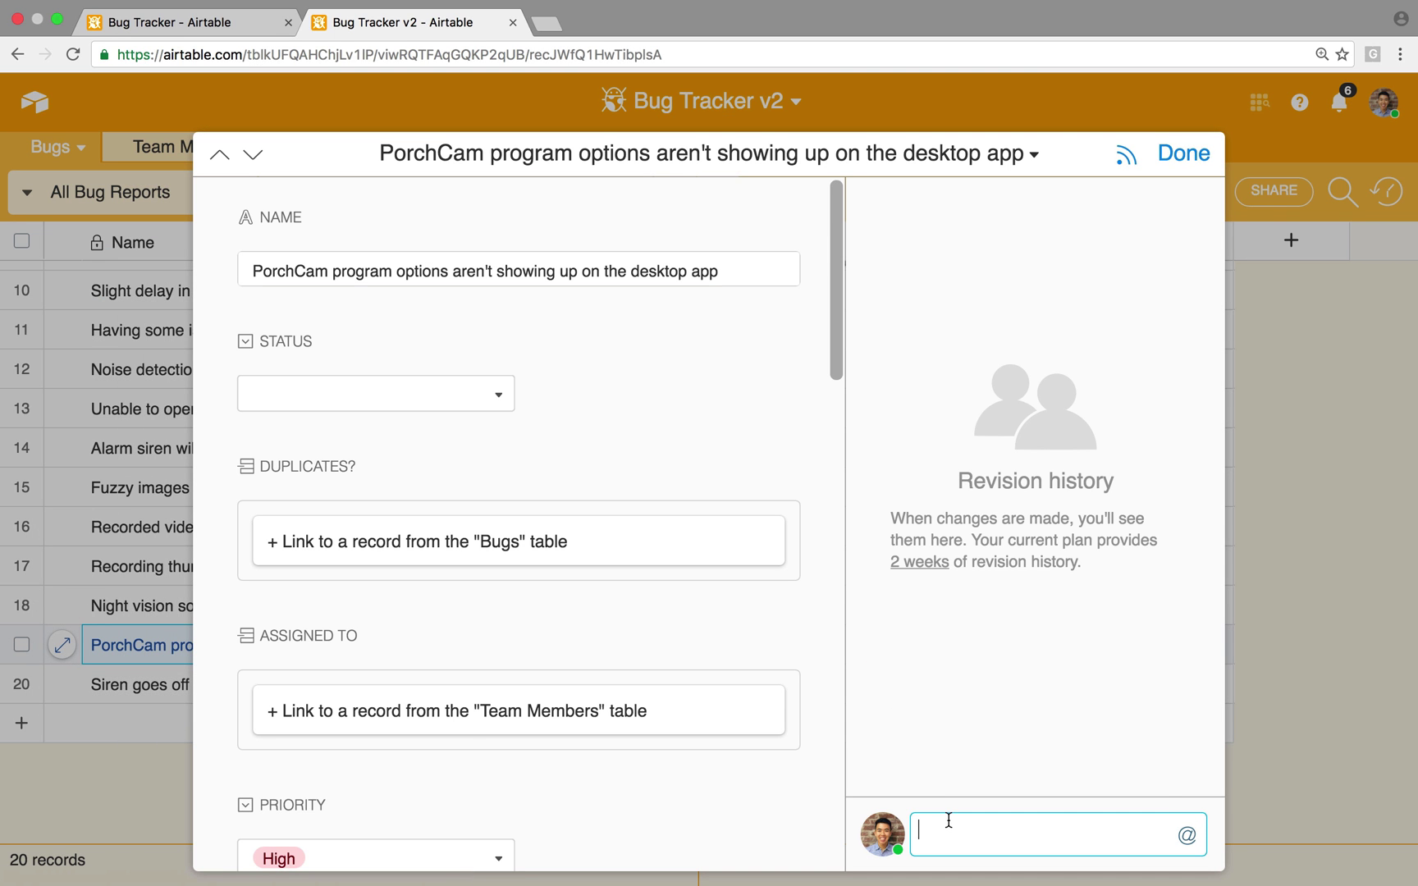
pyautogui.write('@mar')
pyautogui.press('Return')
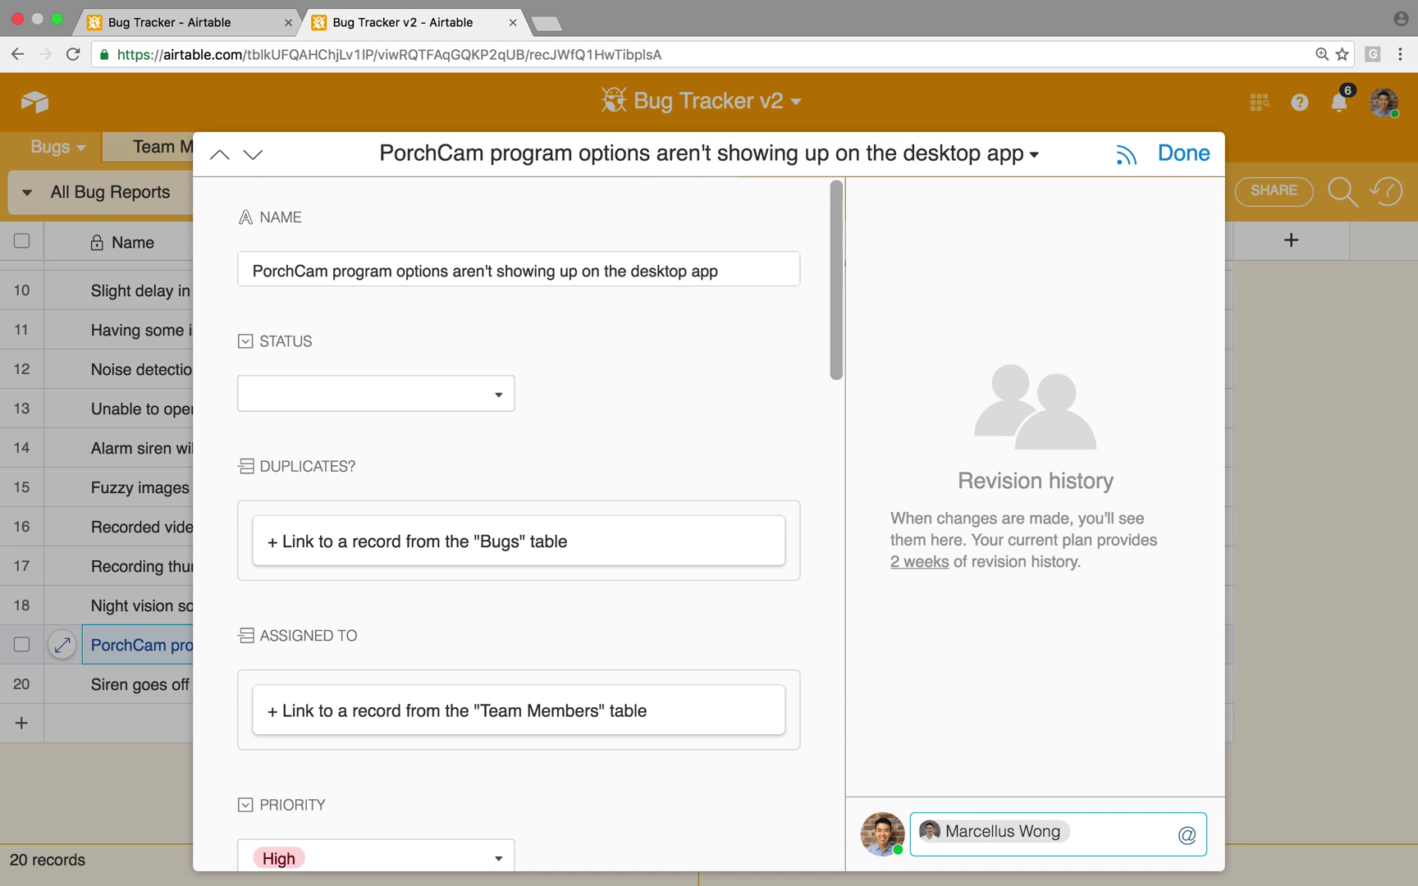
pyautogui.write('Where did this bu')
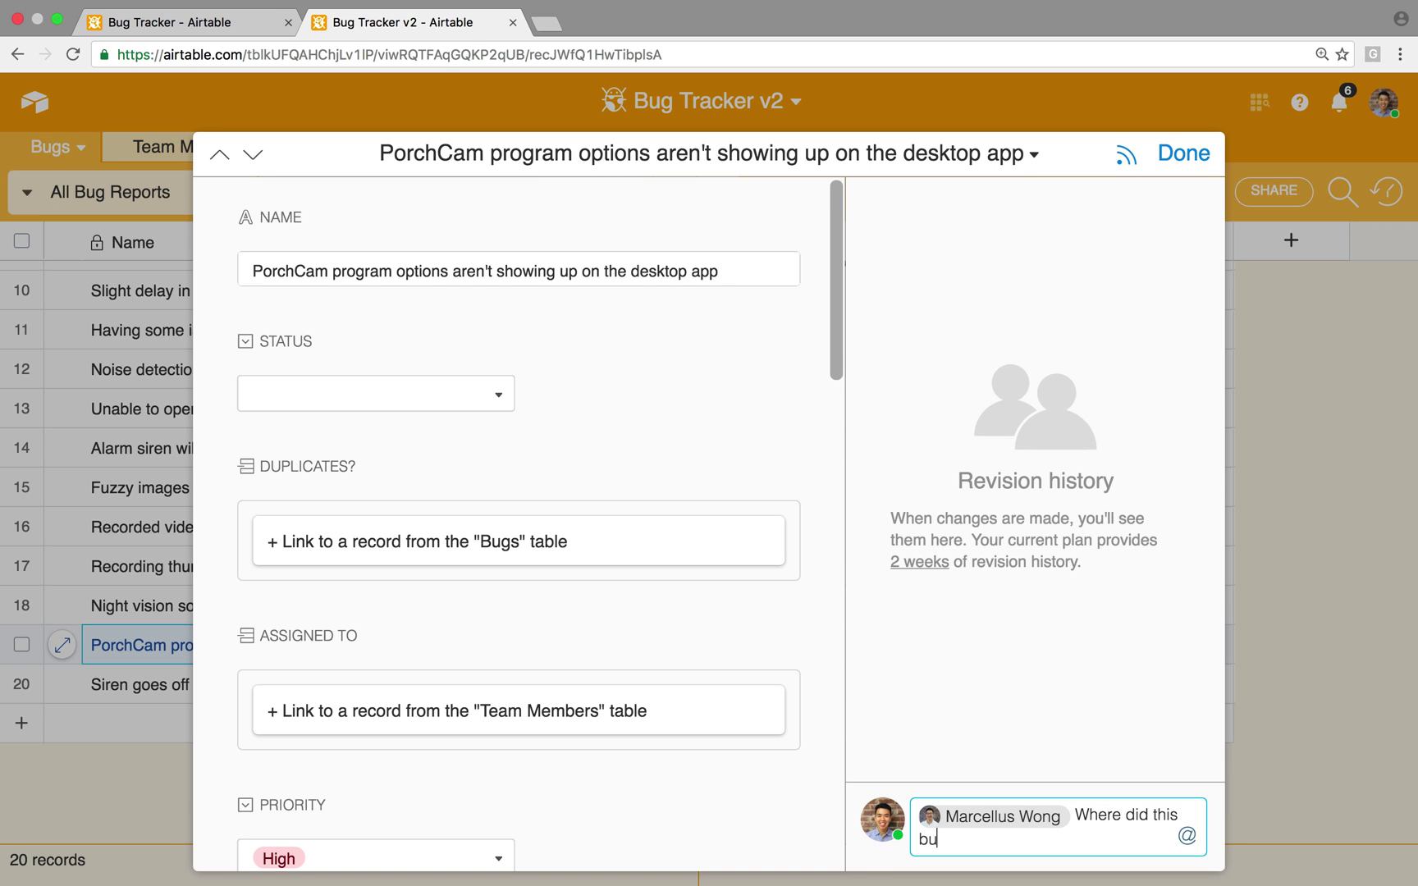
pyautogui.write('g occur for you?')
pyautogui.press('Return')
# Set the Status of 'Siren goes off without any particular reason' to Duplicate.
pyautogui.click(1285, 759)
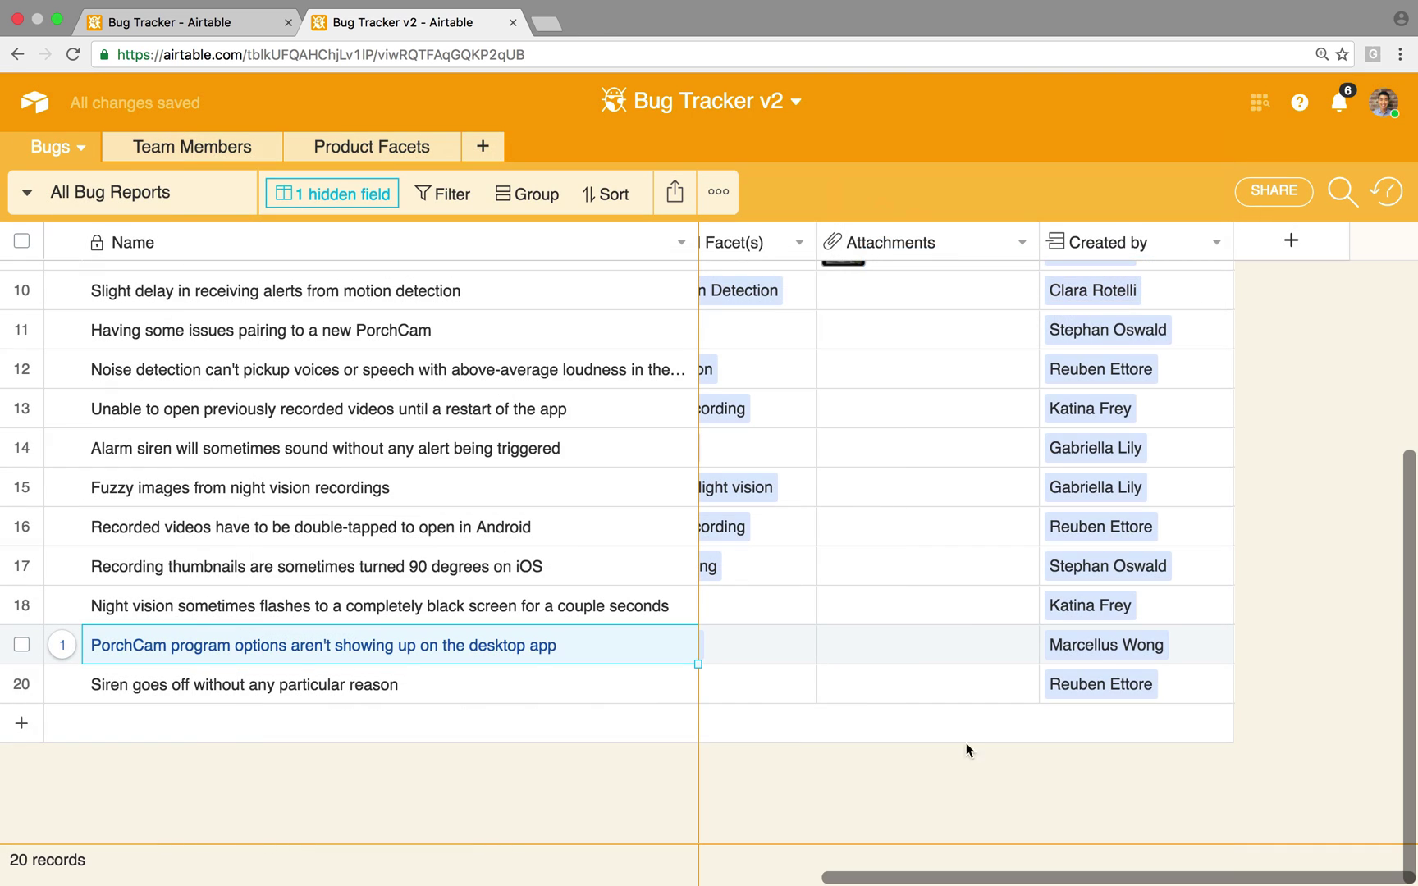
pyautogui.hscroll(-10, 813, 646)
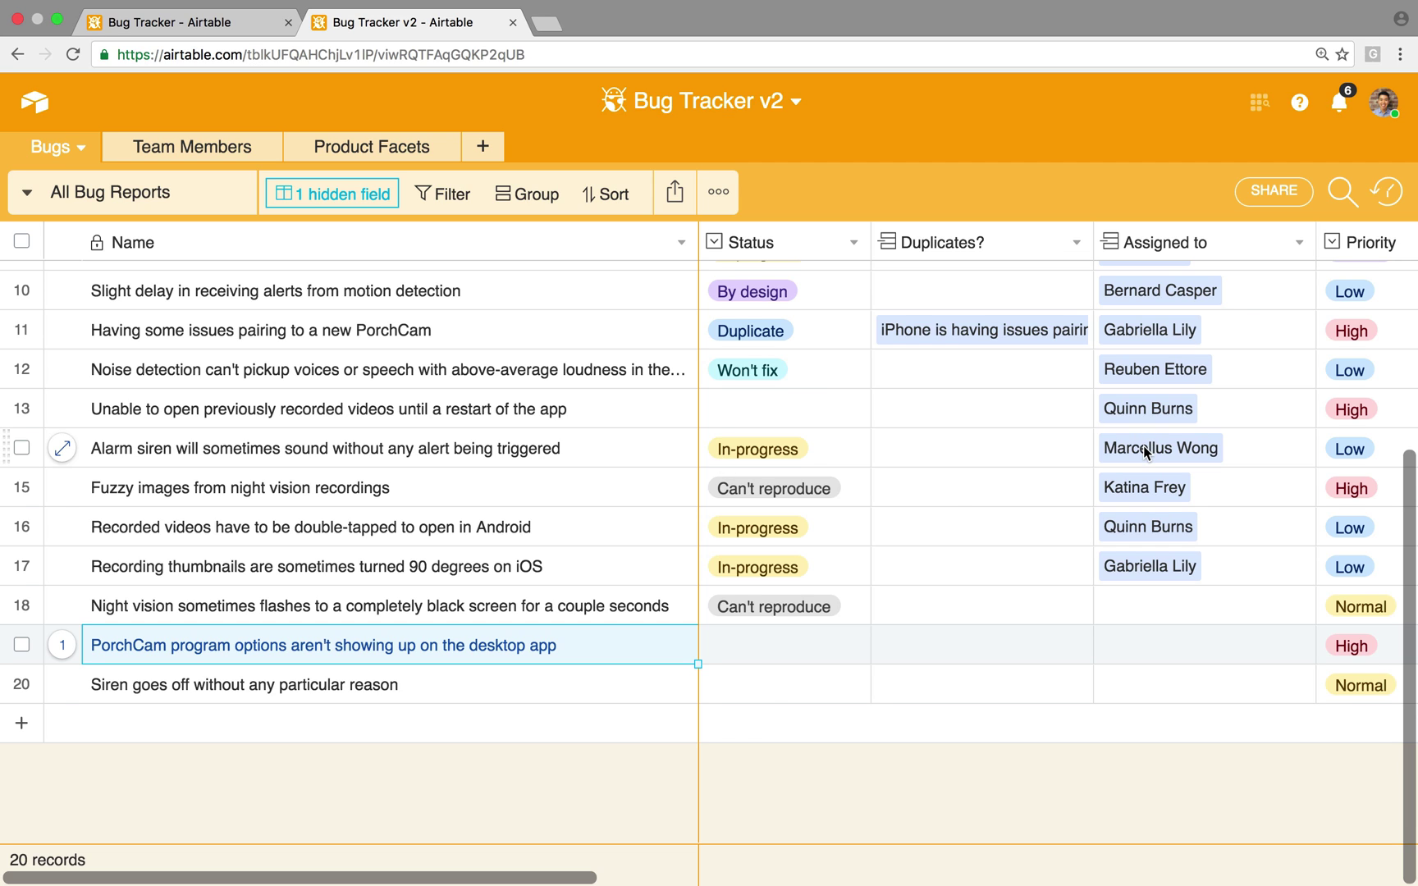
pyautogui.click(763, 681)
pyautogui.click(753, 681)
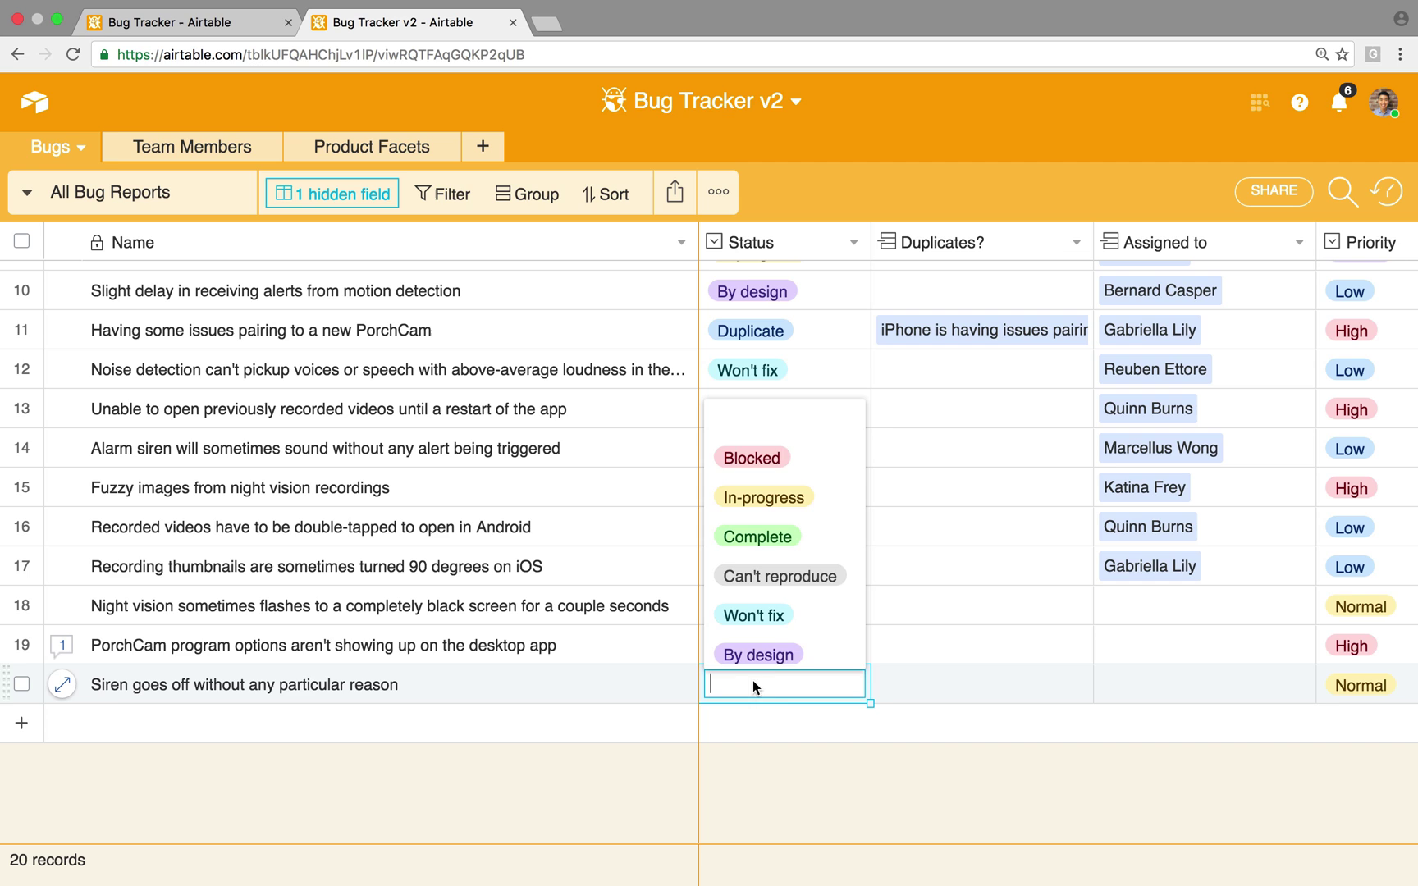
pyautogui.scroll(-1, 779, 648)
pyautogui.click(784, 649)
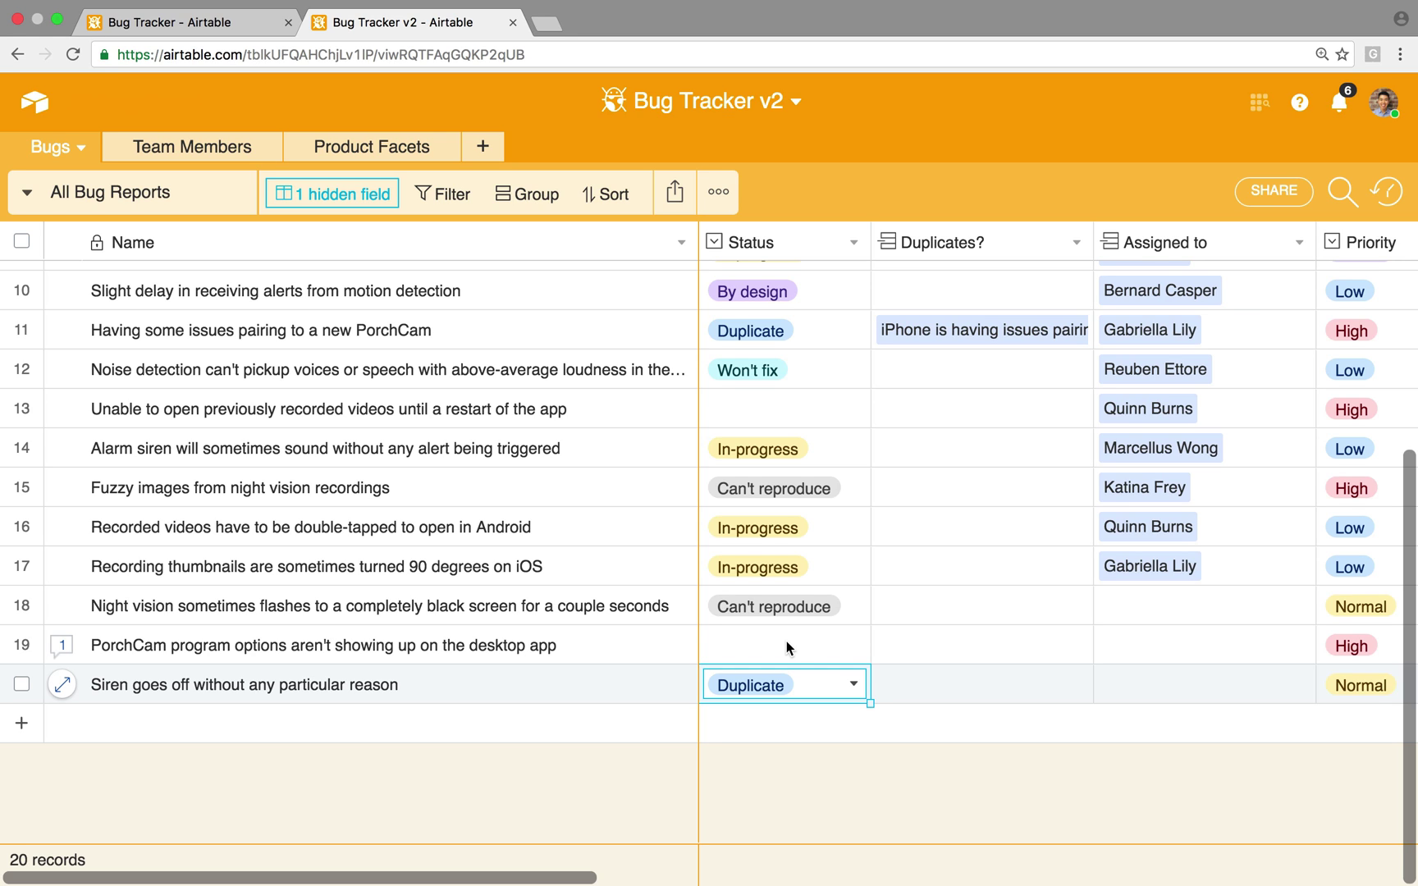
pyautogui.scroll(1, 960, 500)
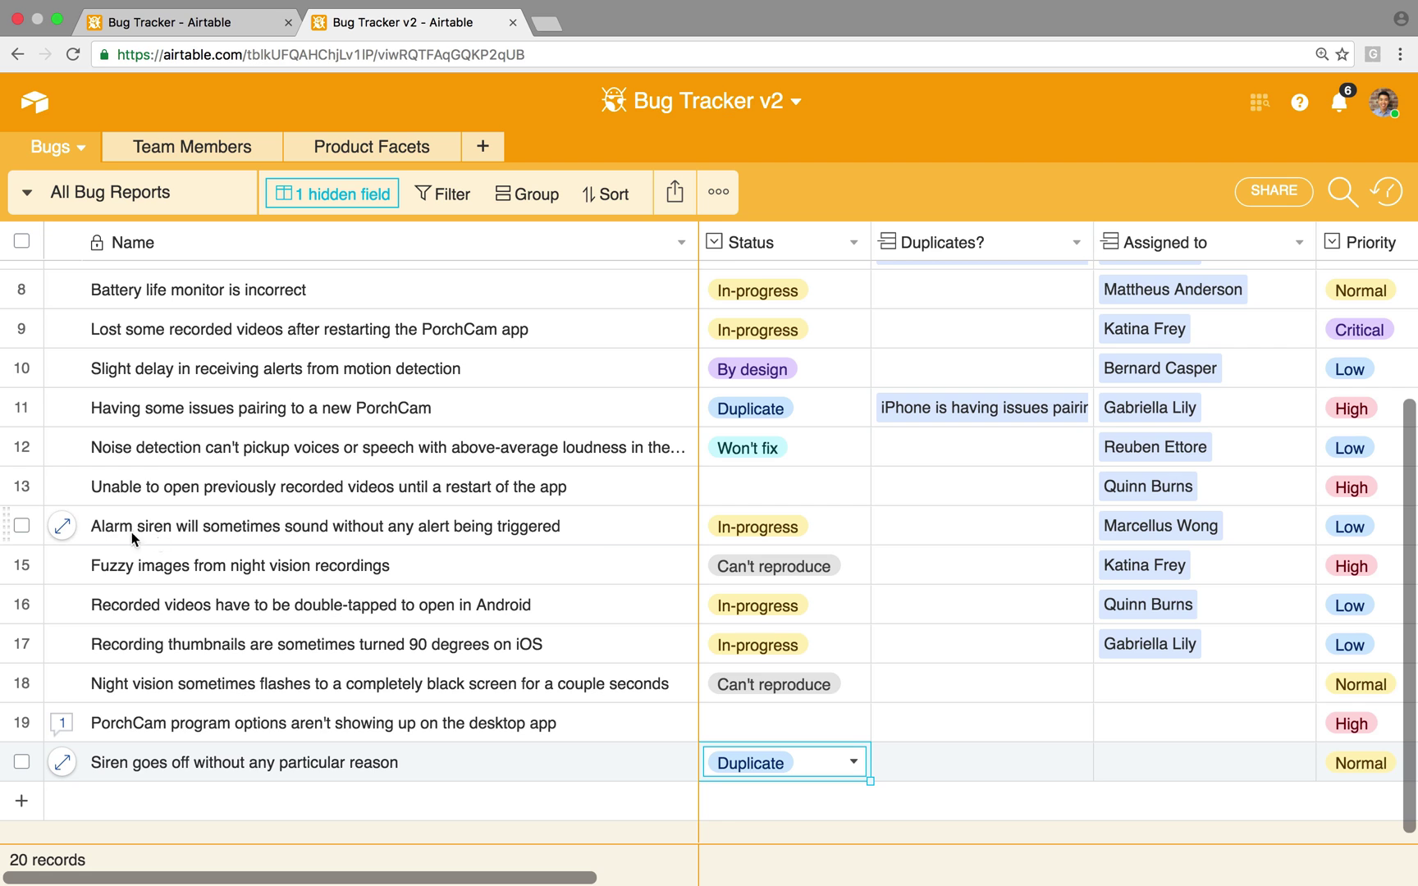
# In row 14's Duplicates? field, link the record found by searching 'siren goes off'.
pyautogui.click(908, 529)
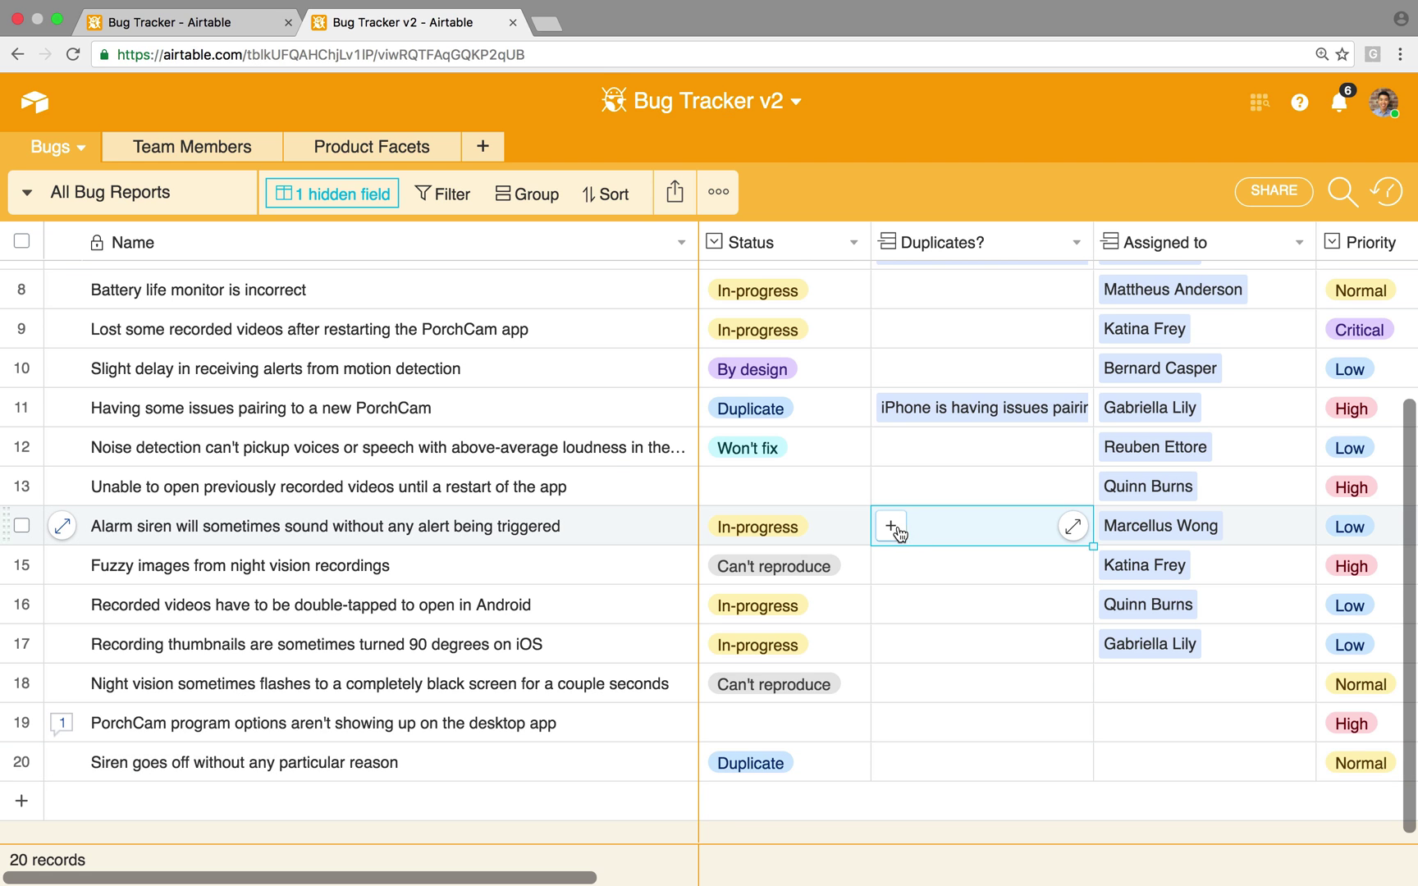
pyautogui.click(887, 529)
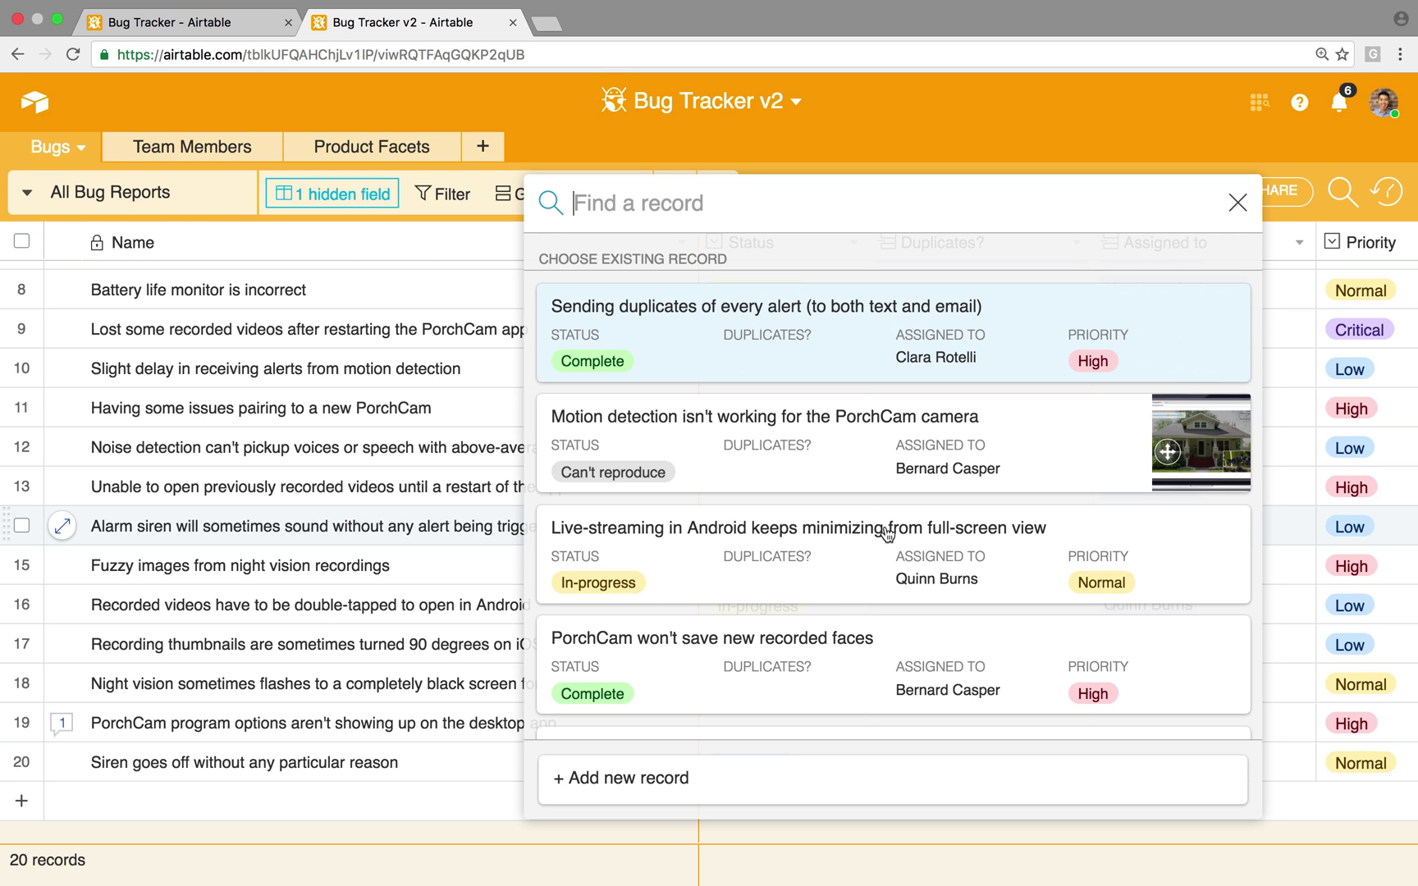
pyautogui.write('siren goes off')
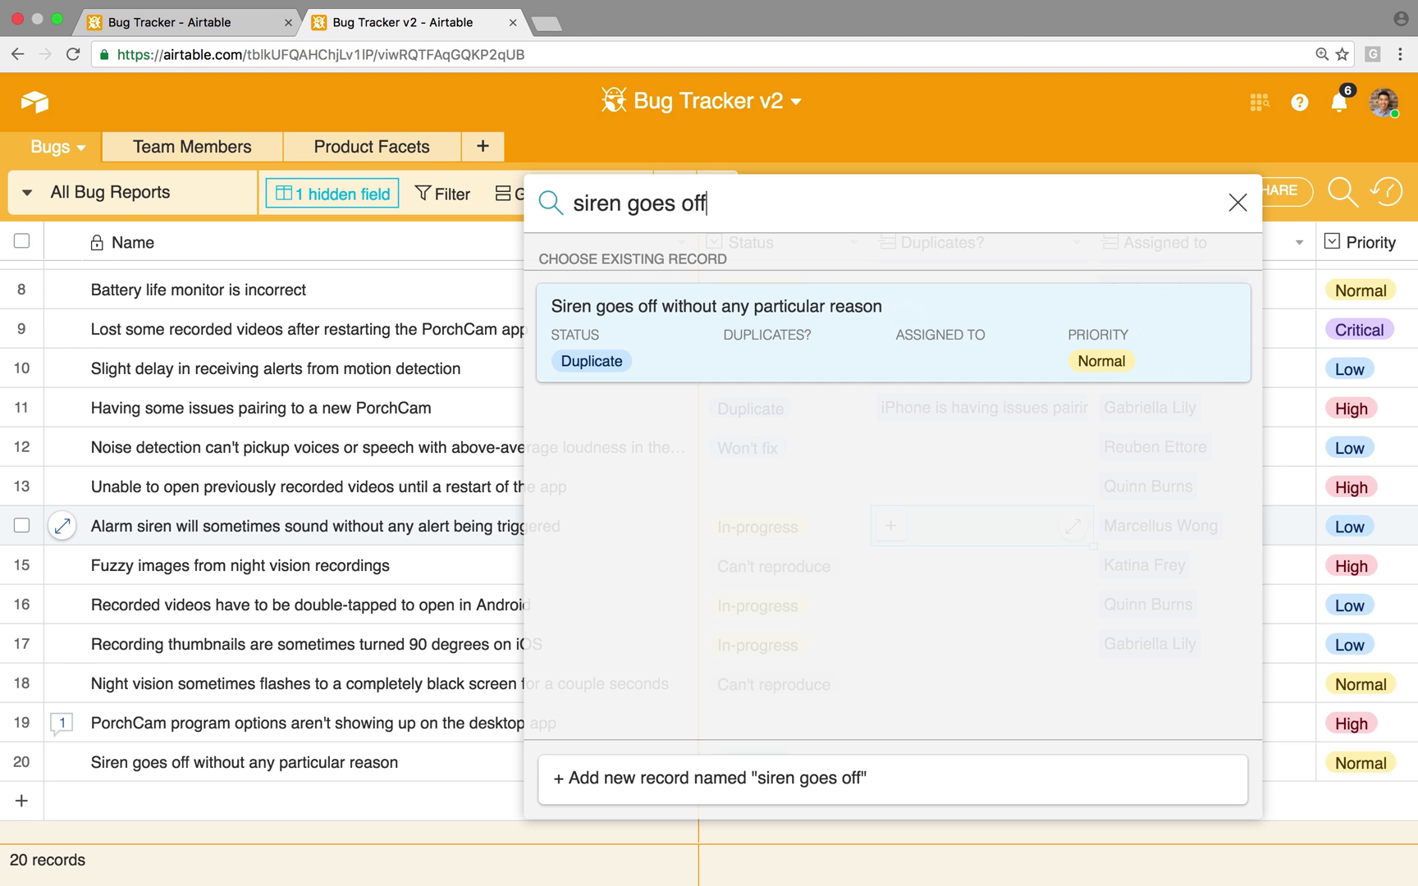
pyautogui.click(768, 312)
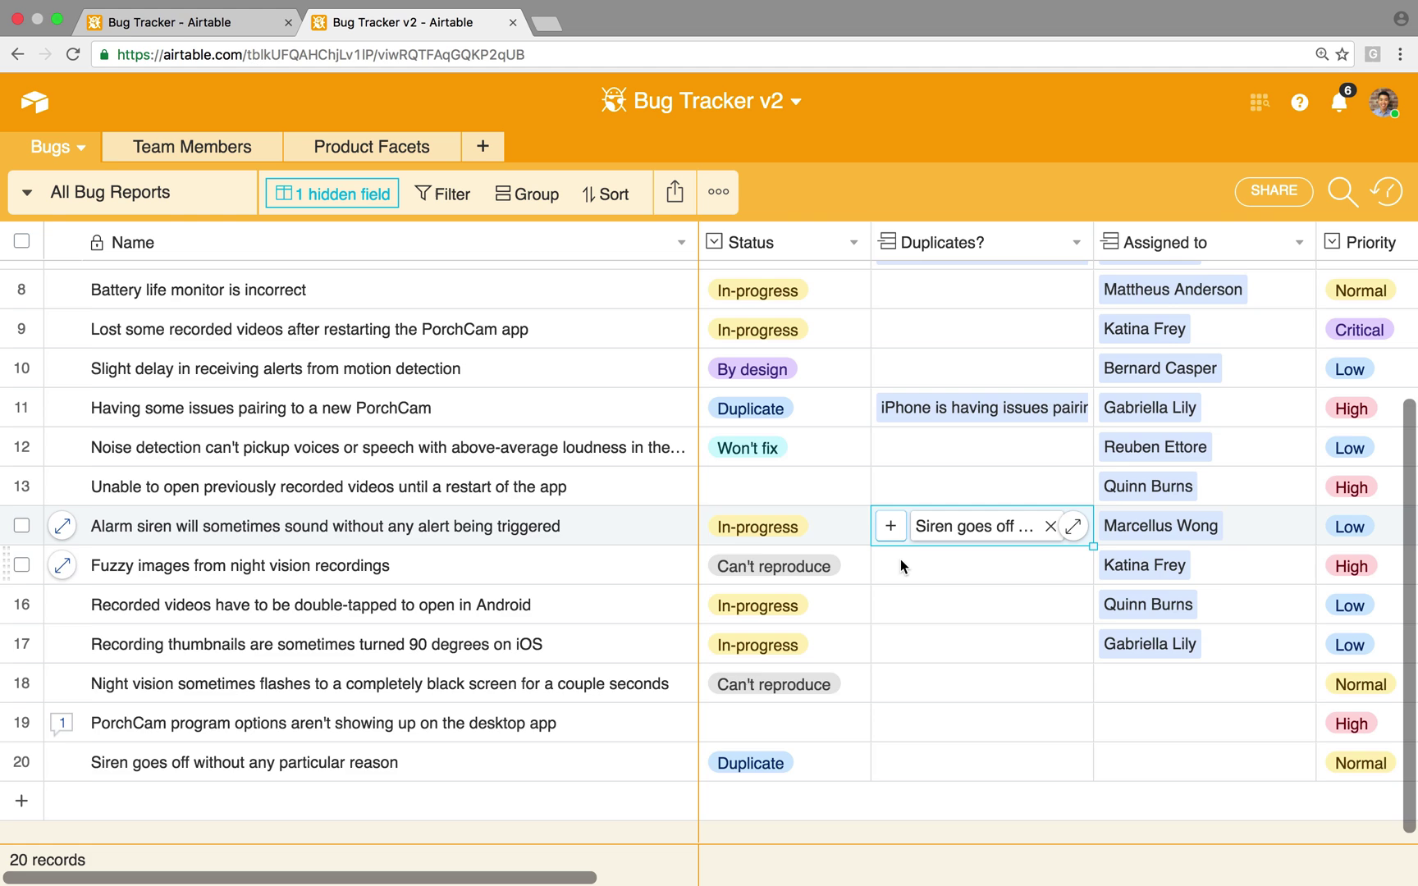
pyautogui.scroll(-1, 902, 558)
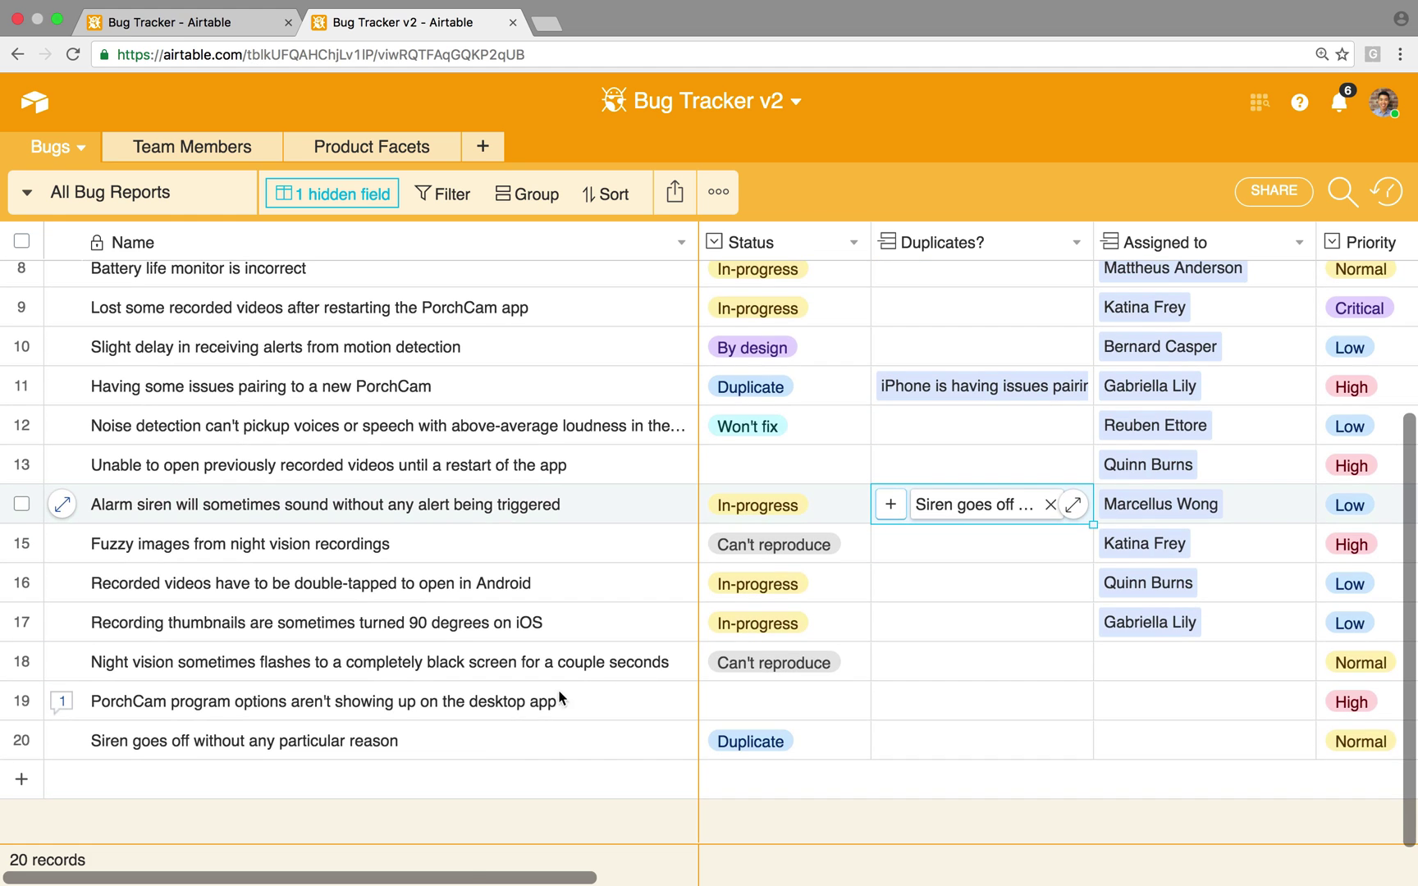
# Link row 20's Duplicates? field to the 'Alarm siren will sometimes sound…' record, found by searching 'alarm siren'.
pyautogui.click(209, 743)
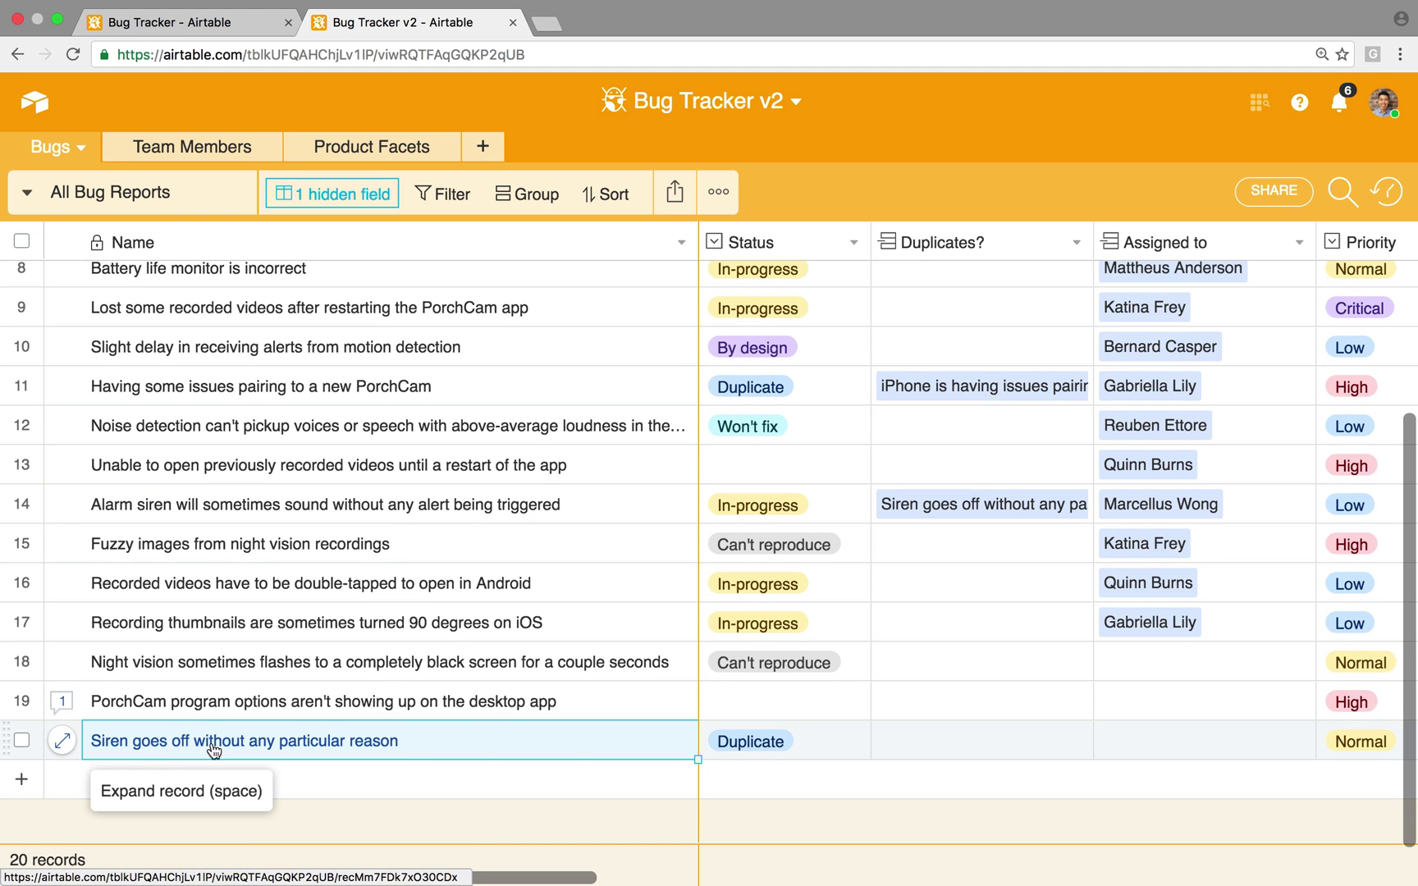
pyautogui.click(904, 745)
pyautogui.click(890, 740)
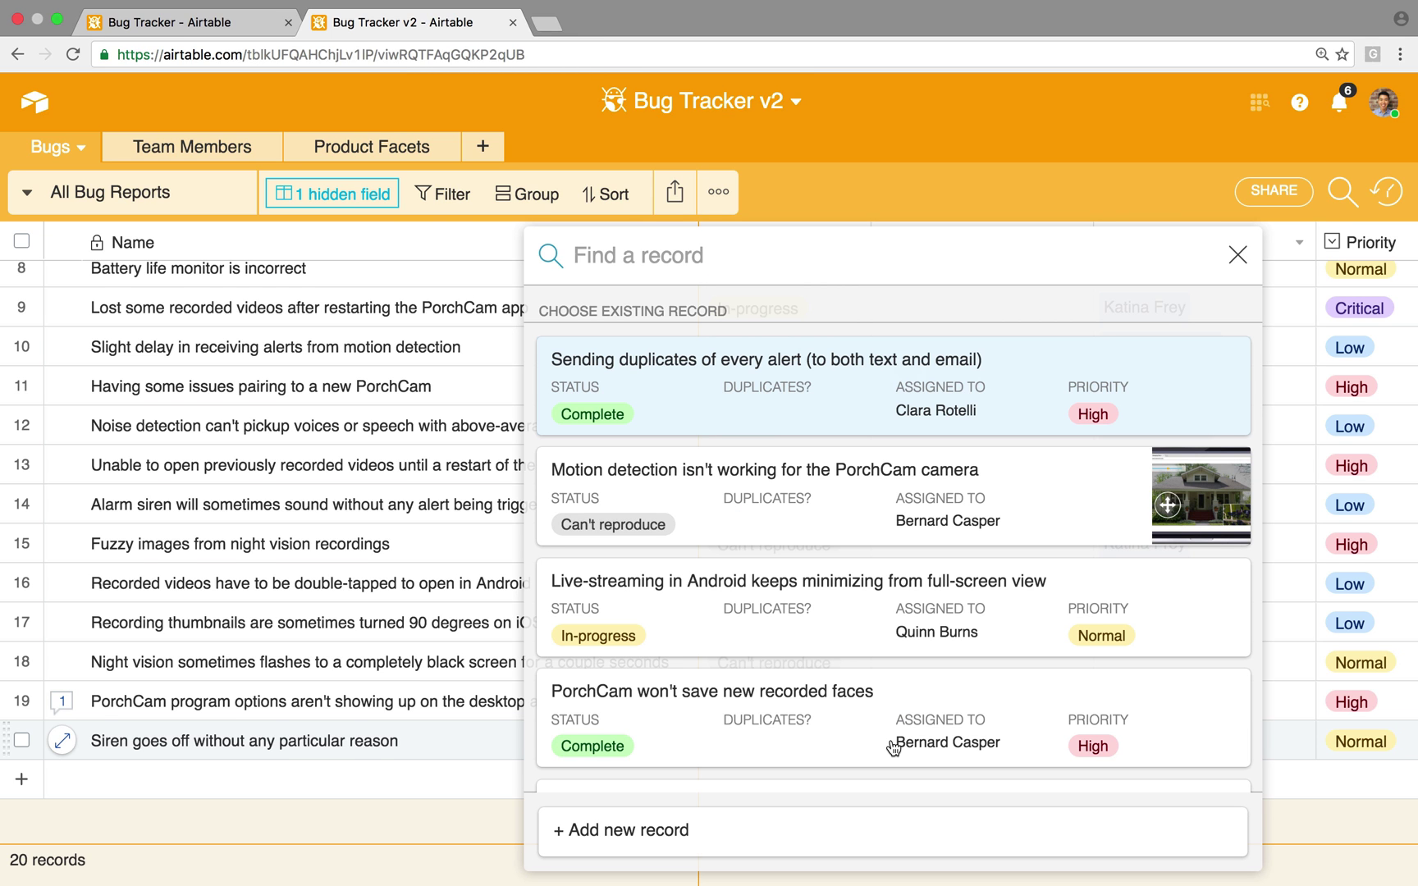
pyautogui.write('alarm siren')
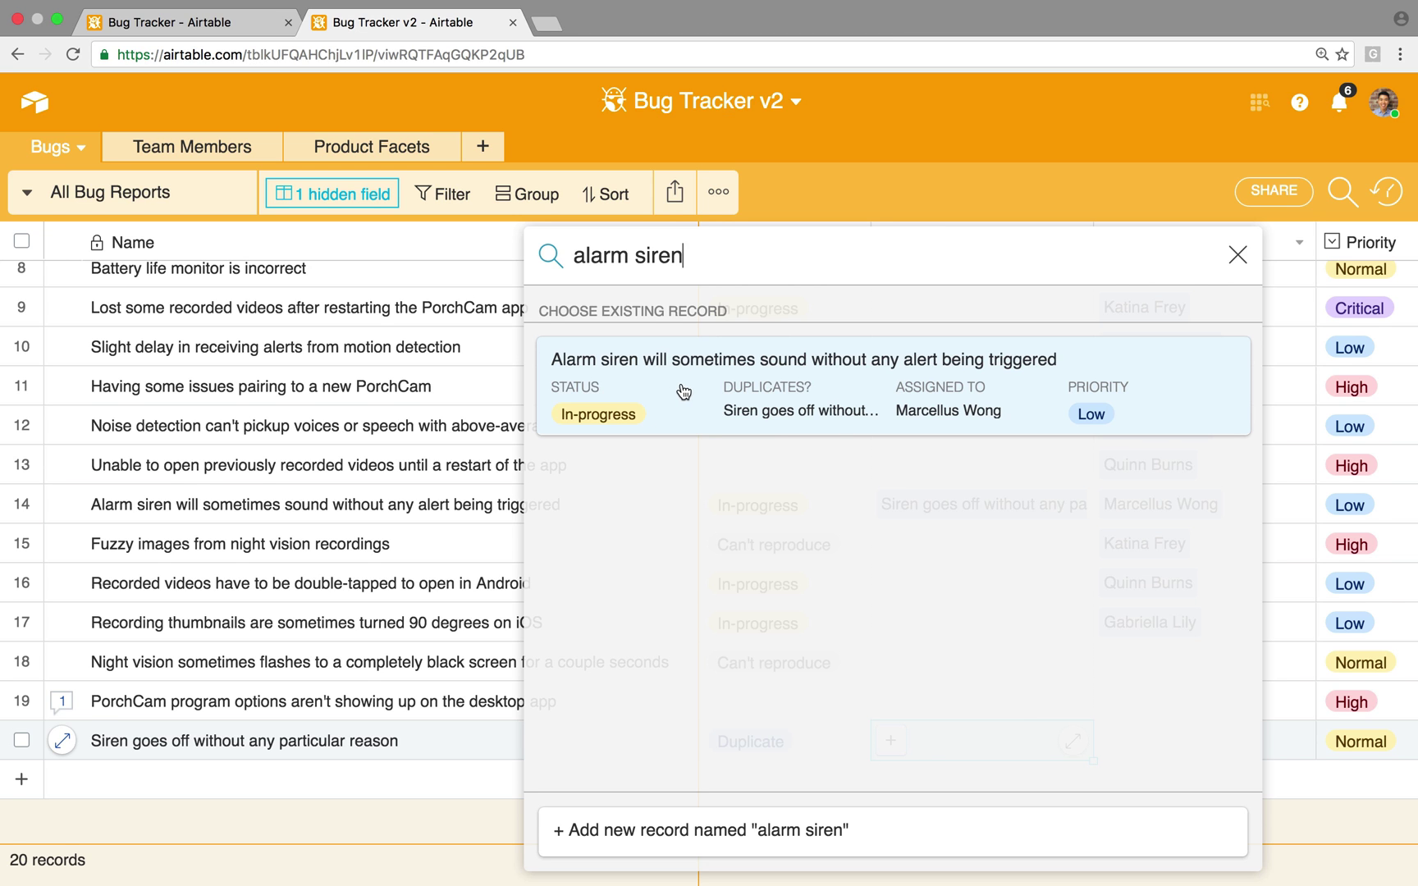
pyautogui.click(680, 390)
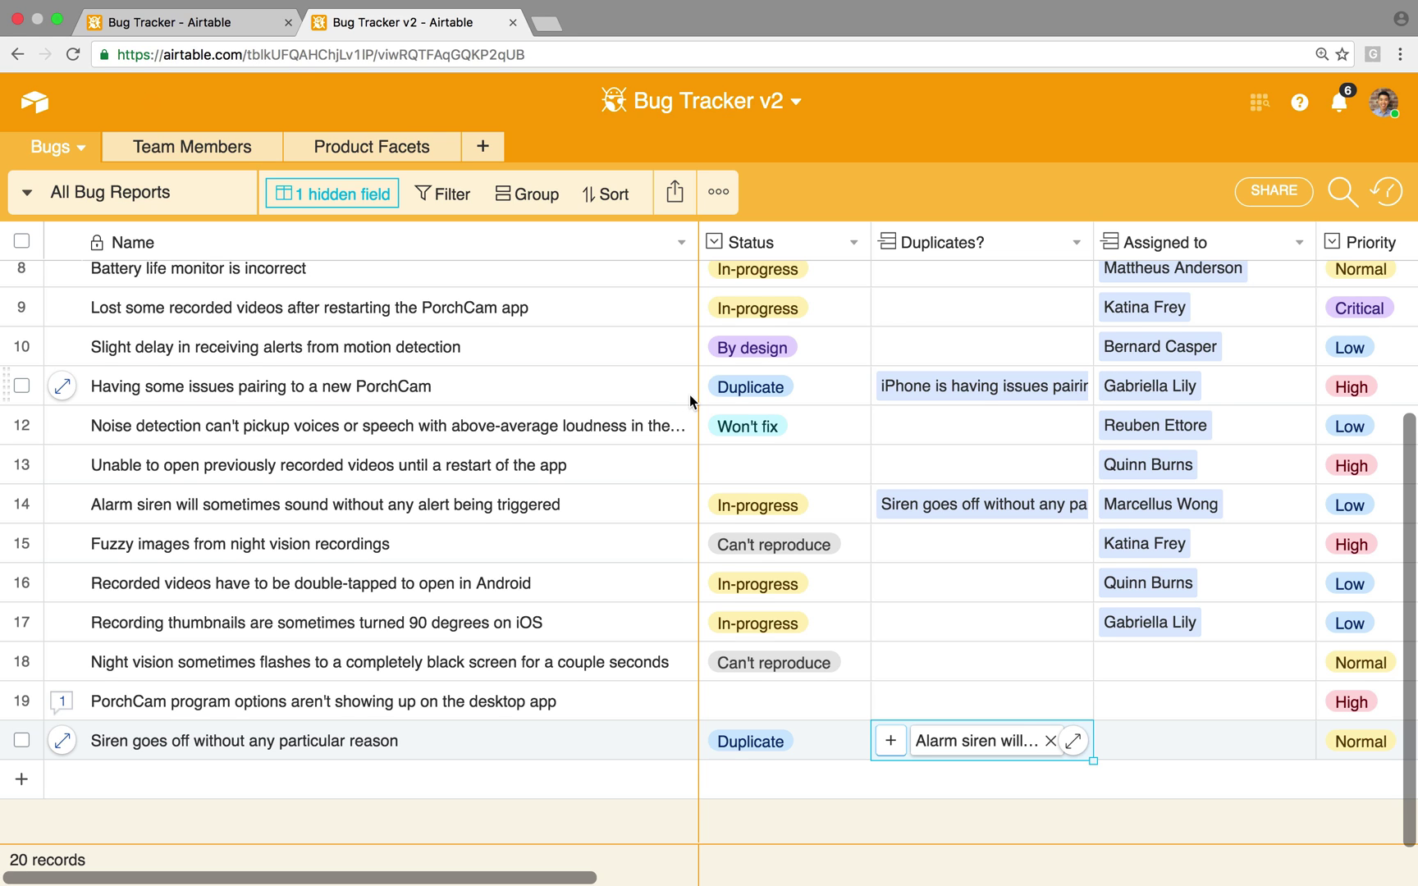
# Add a new grid view named with the team member's name followed by ' - Assigned Bugs'.
pyautogui.click(27, 196)
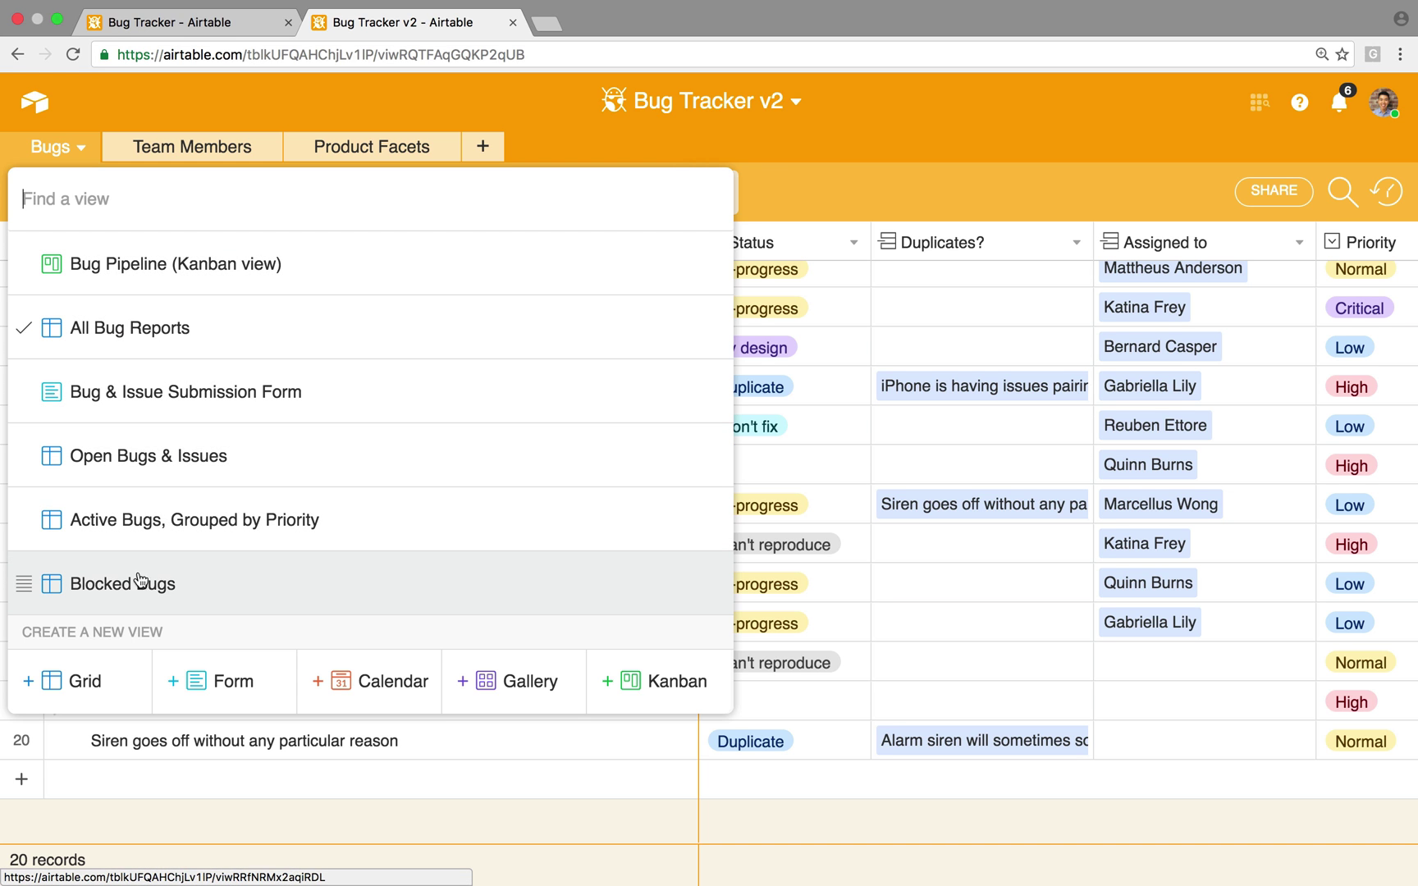
pyautogui.click(119, 669)
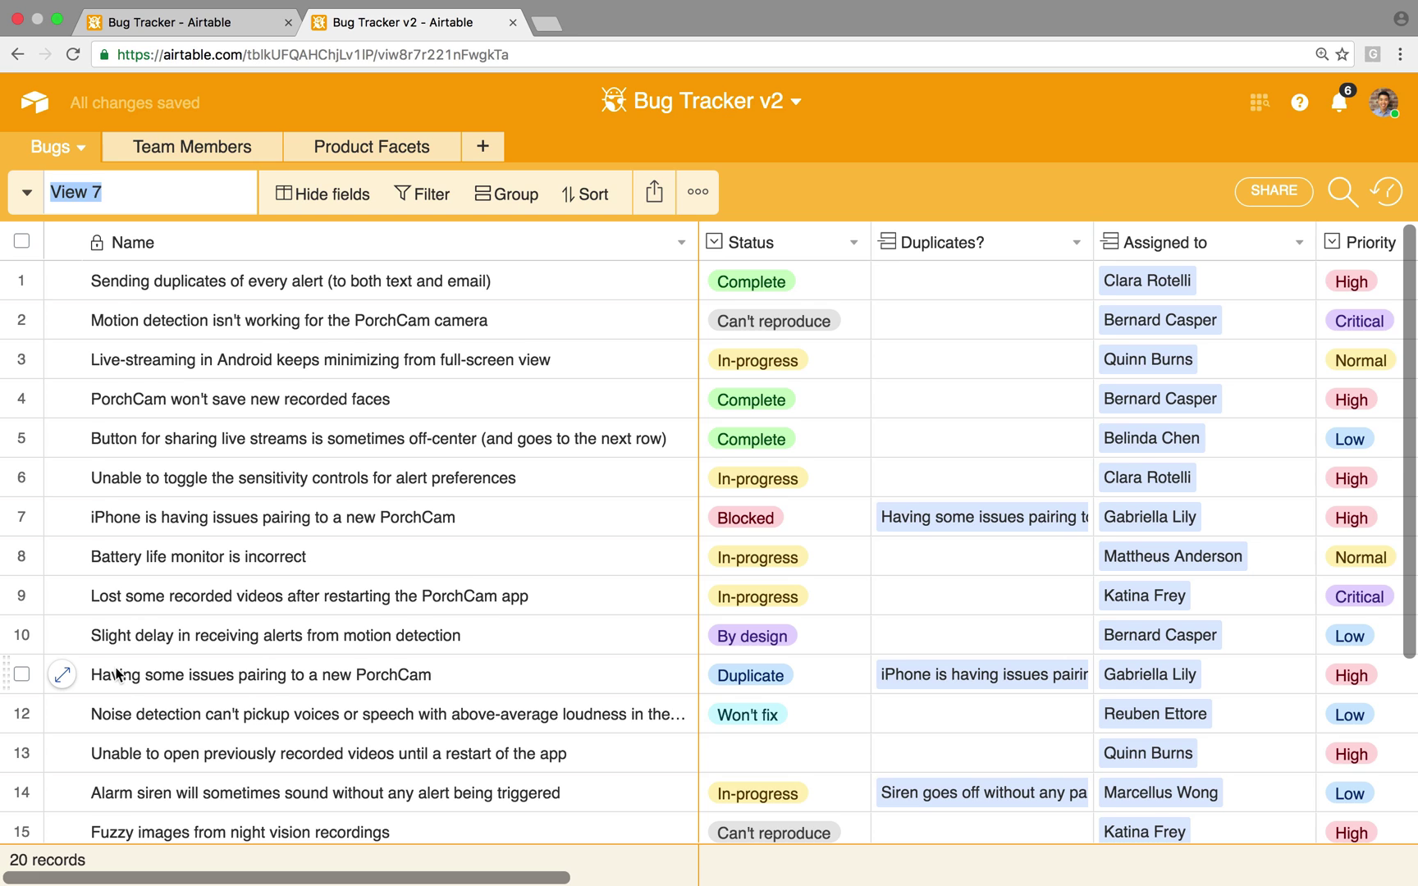
pyautogui.write('Quinn - Assigned ')
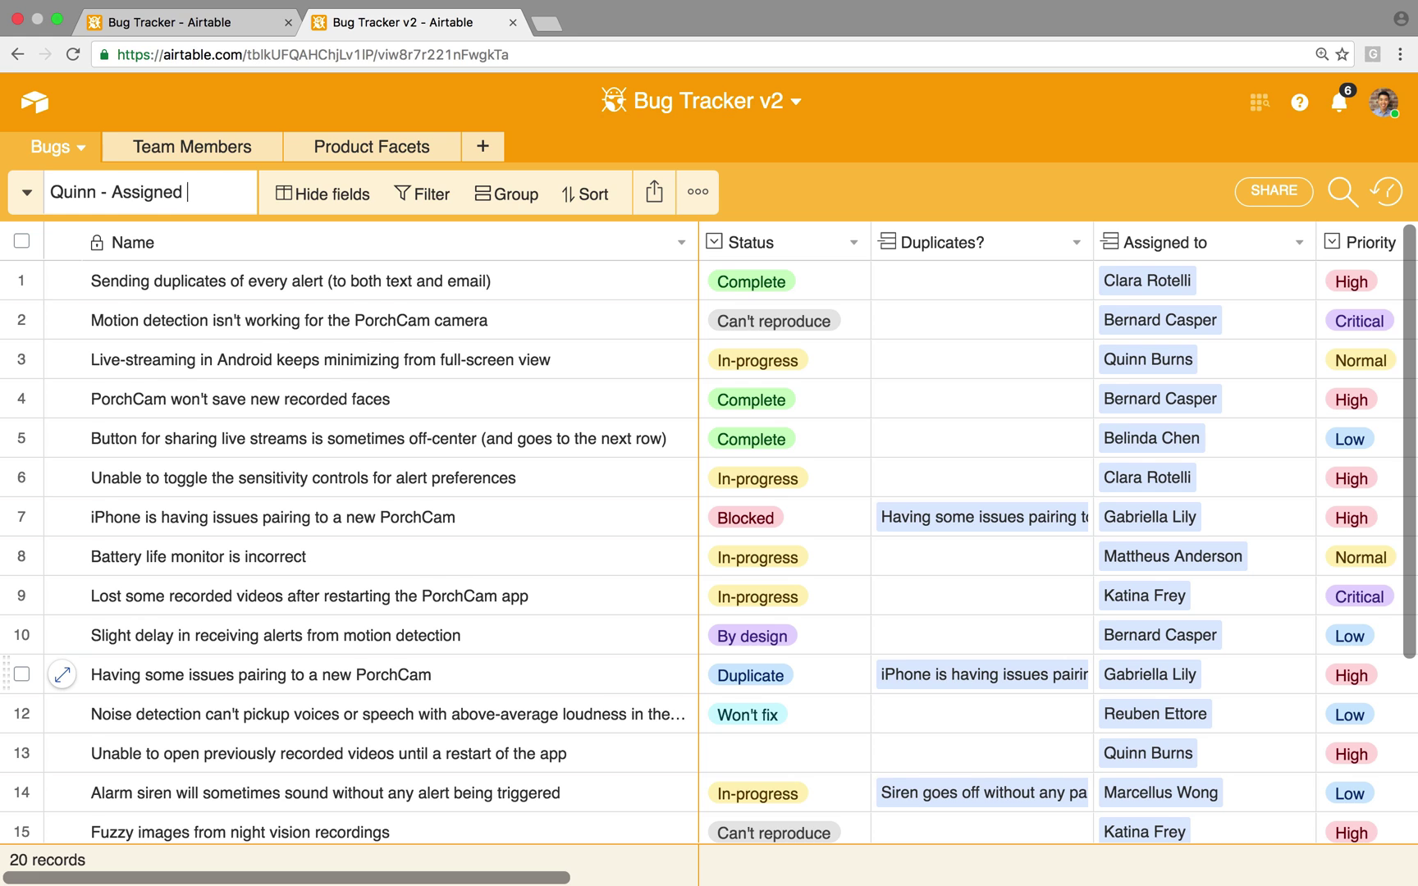
pyautogui.write('Bugs')
pyautogui.click(769, 189)
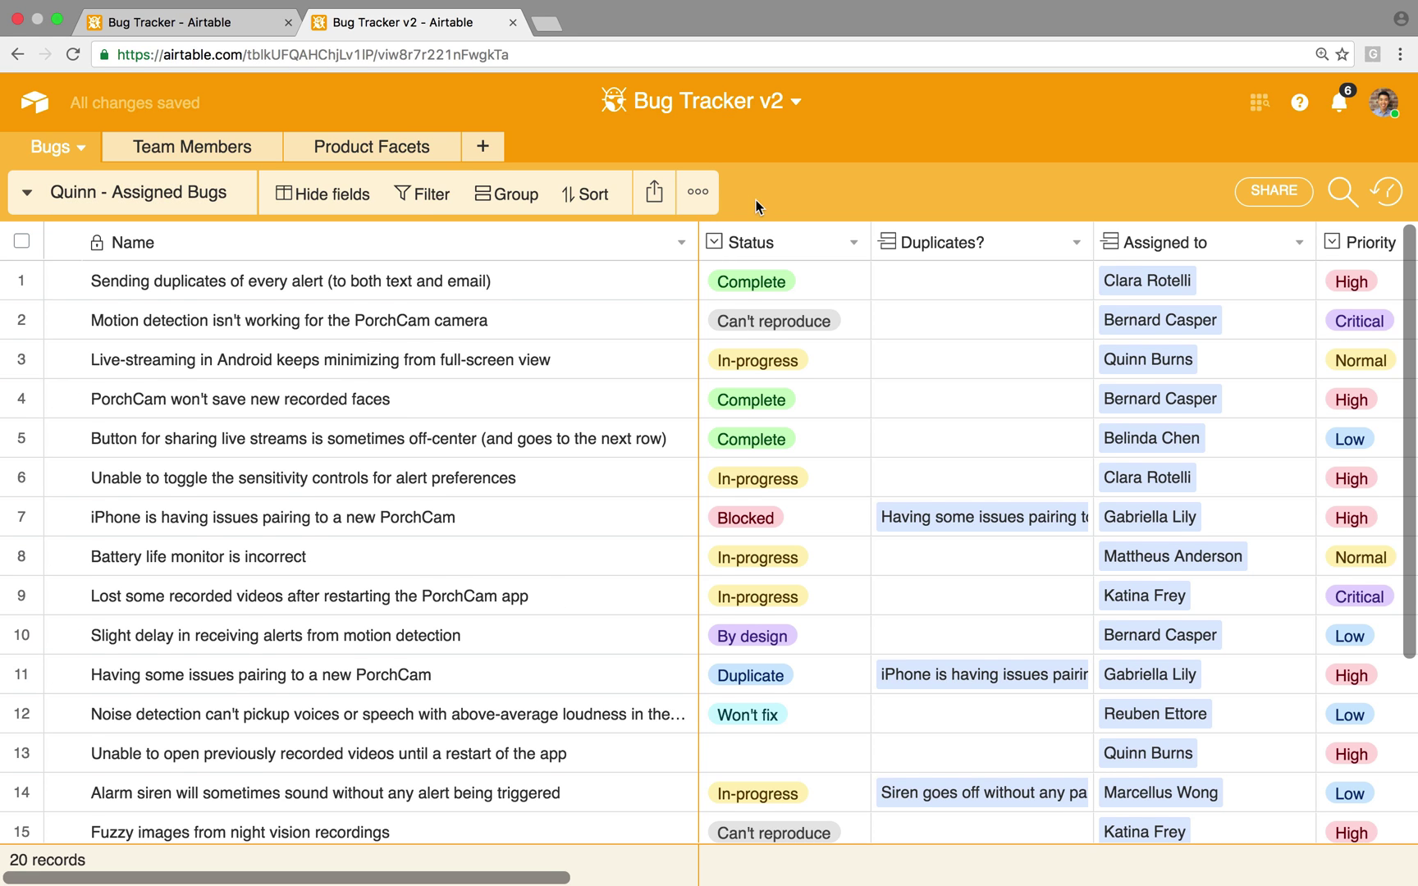
# Add a filter so Assigned to contains the team member's name.
pyautogui.click(422, 197)
pyautogui.click(462, 233)
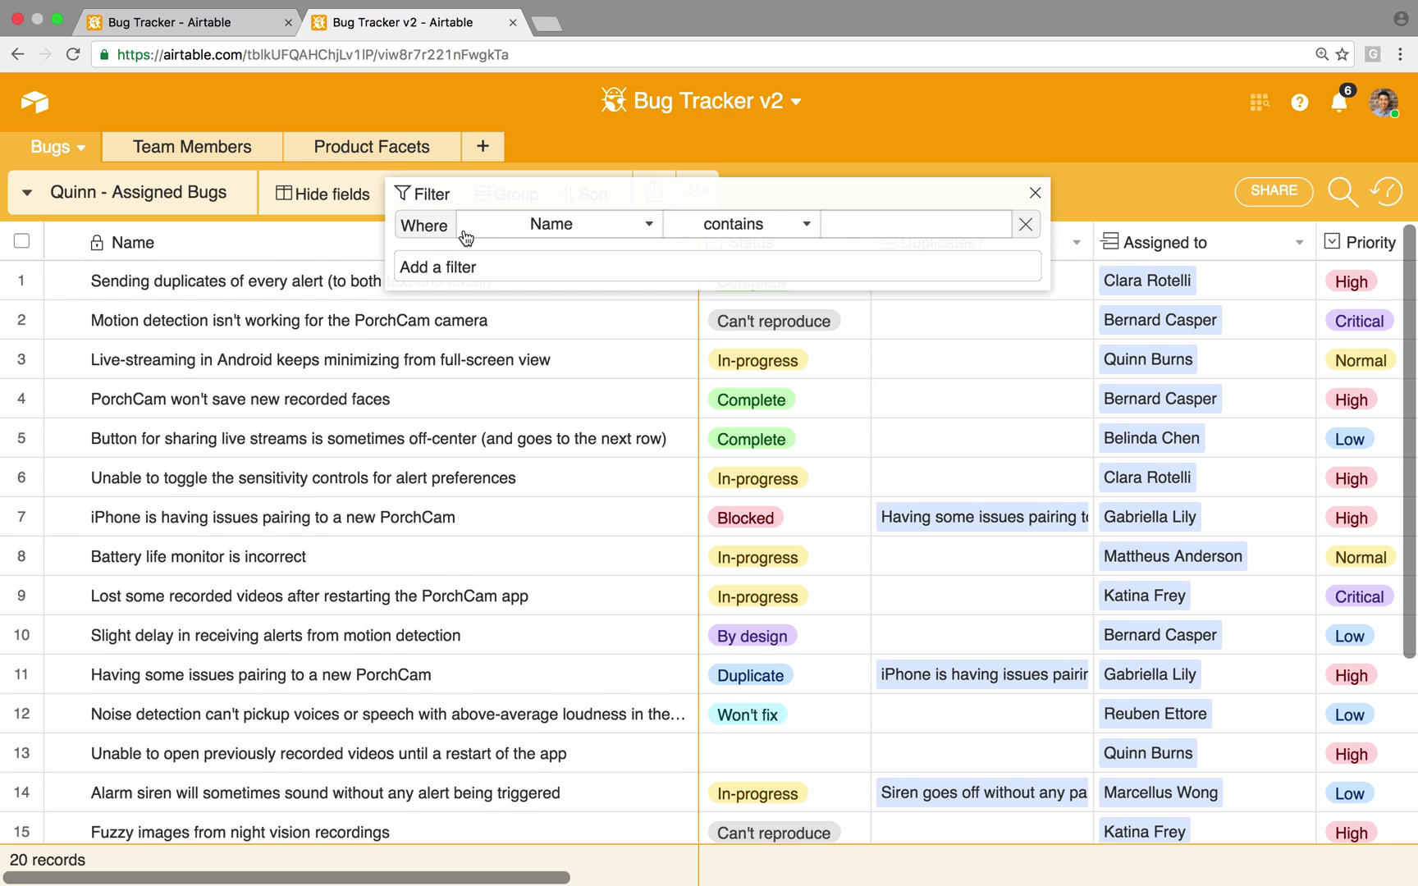
pyautogui.click(568, 228)
pyautogui.click(507, 393)
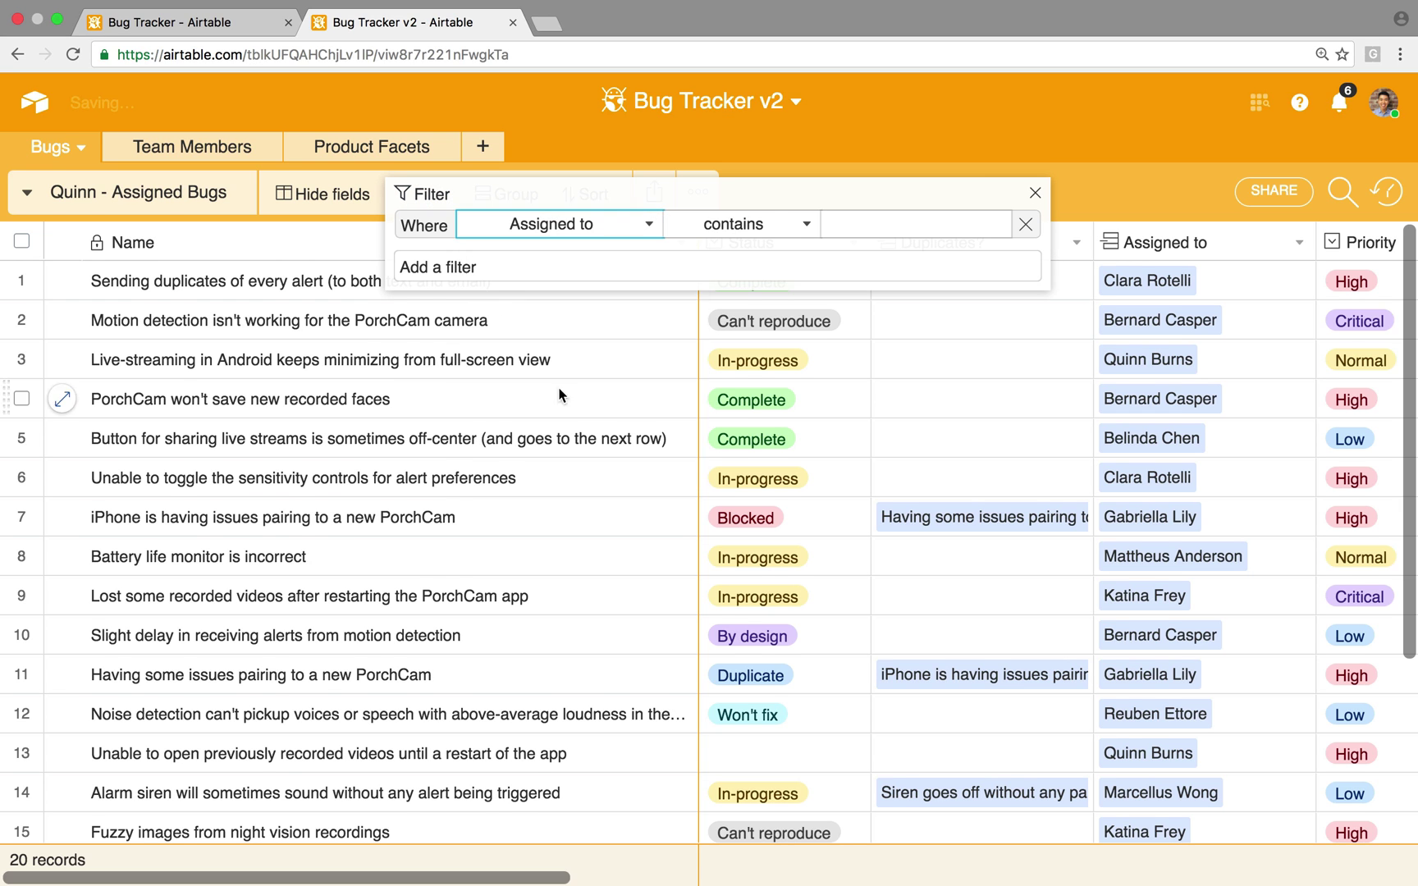
pyautogui.click(859, 223)
pyautogui.write('Quinn')
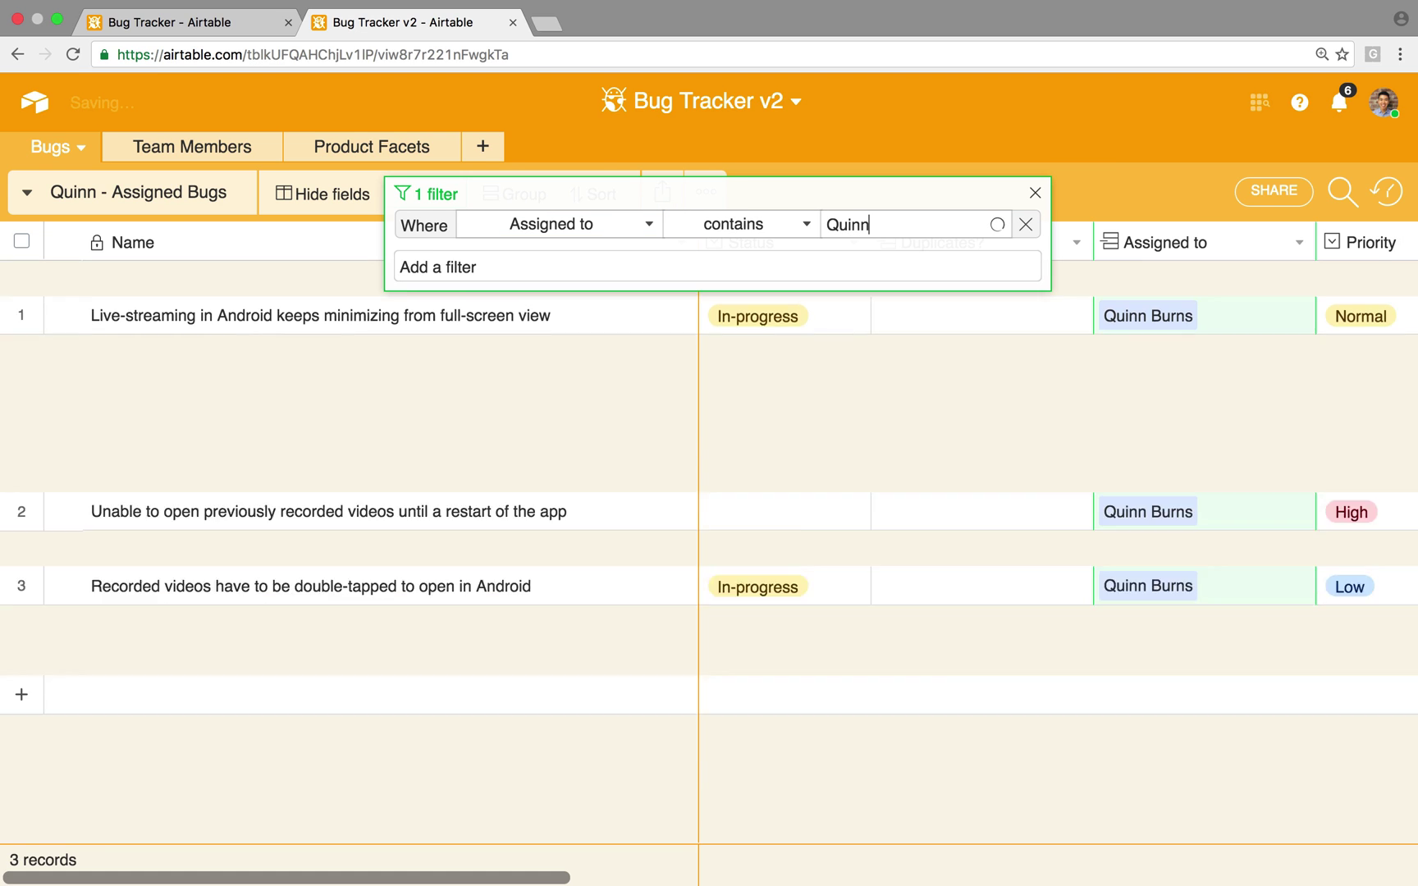
pyautogui.click(1036, 194)
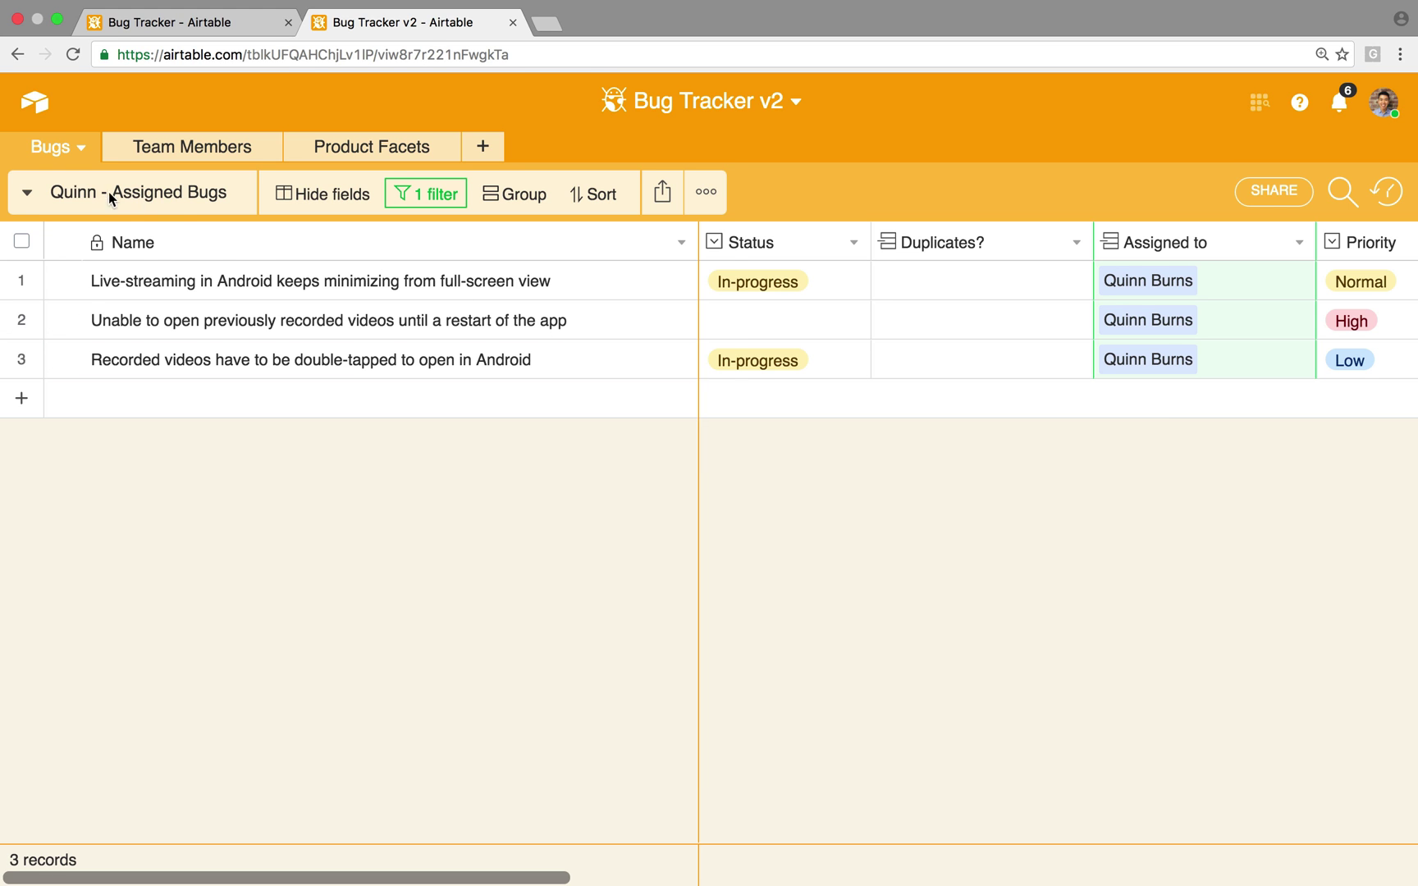
# Switch to All Bug Reports and back to the filtered assigned-bugs view.
pyautogui.click(26, 192)
pyautogui.click(261, 332)
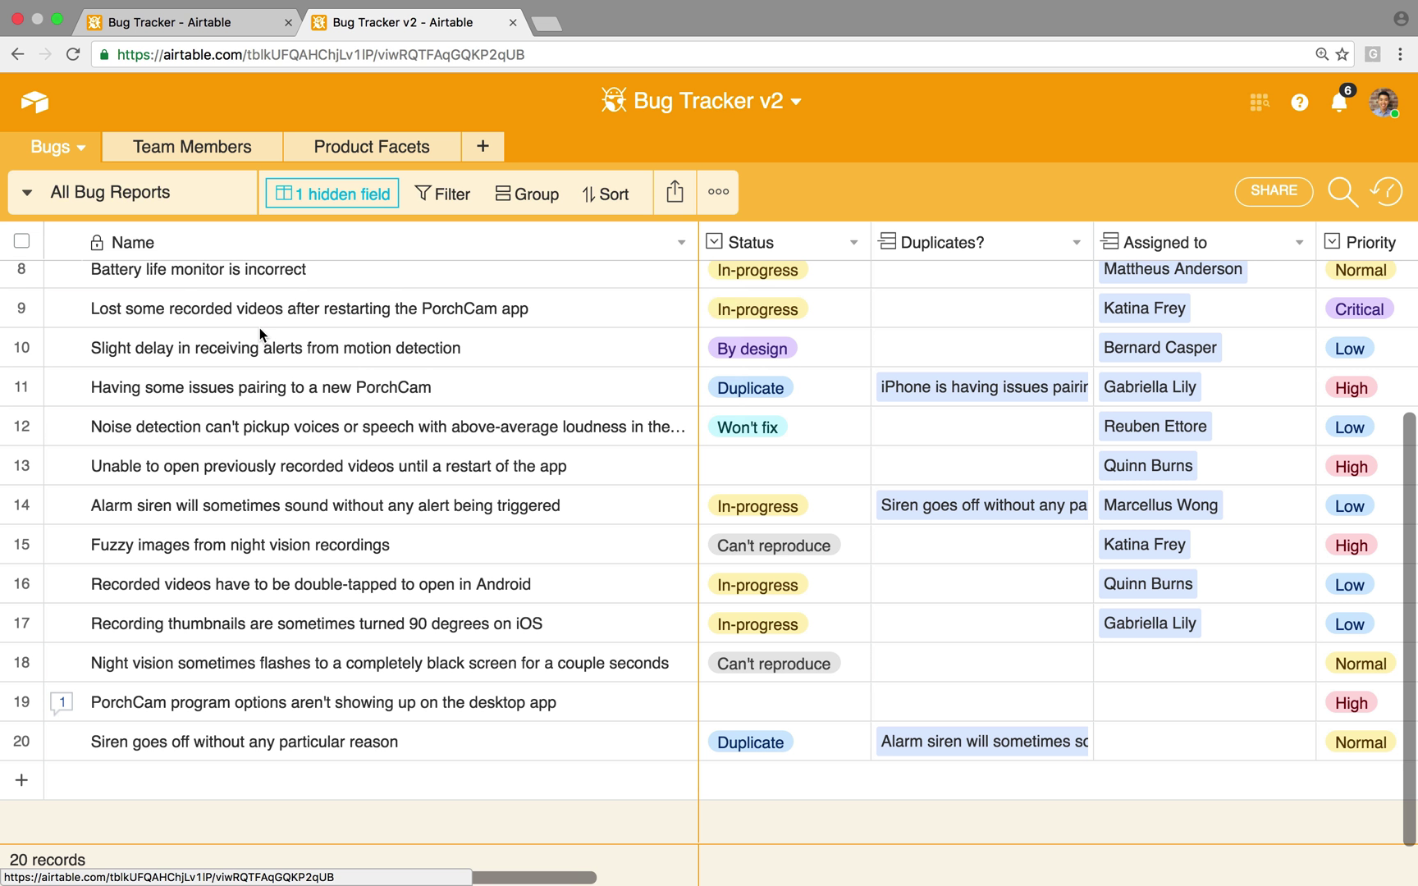
pyautogui.click(26, 192)
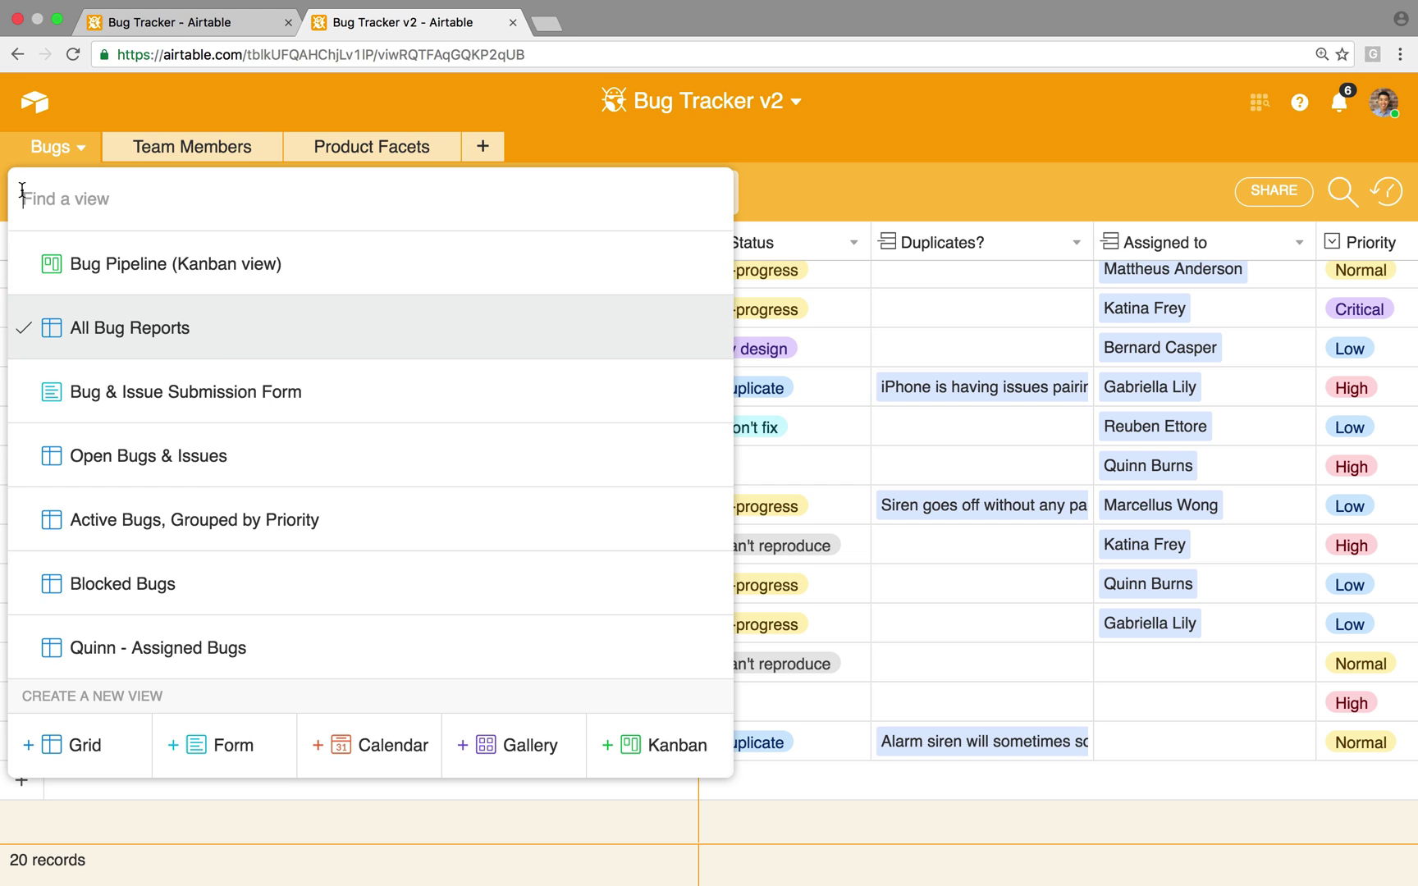
pyautogui.click(270, 631)
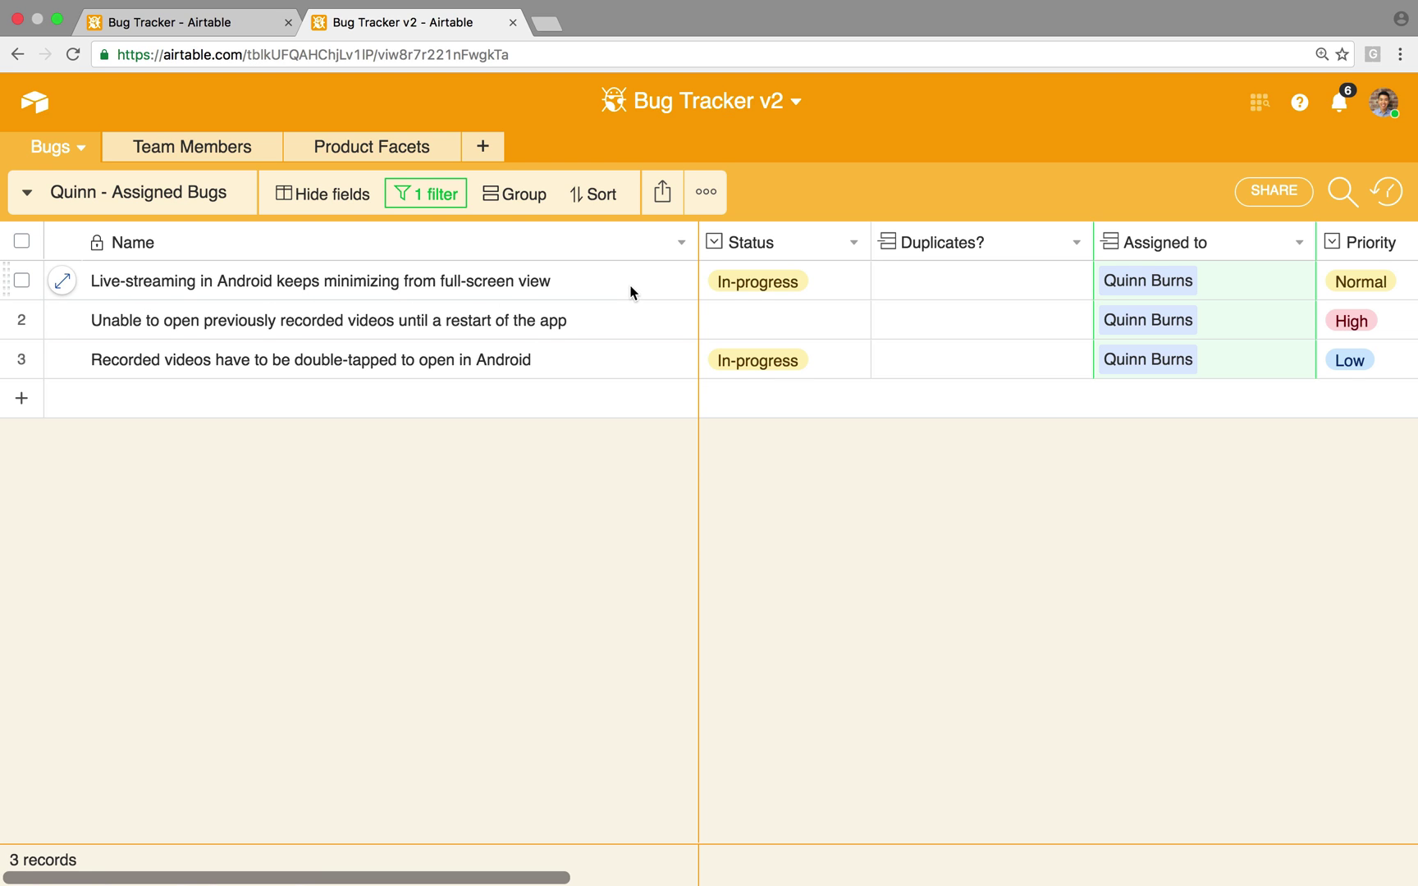
# Set statuses of rows 1–3: live-streaming bug Blocked, row 2 In-progress, row 3 Complete.
pyautogui.click(758, 283)
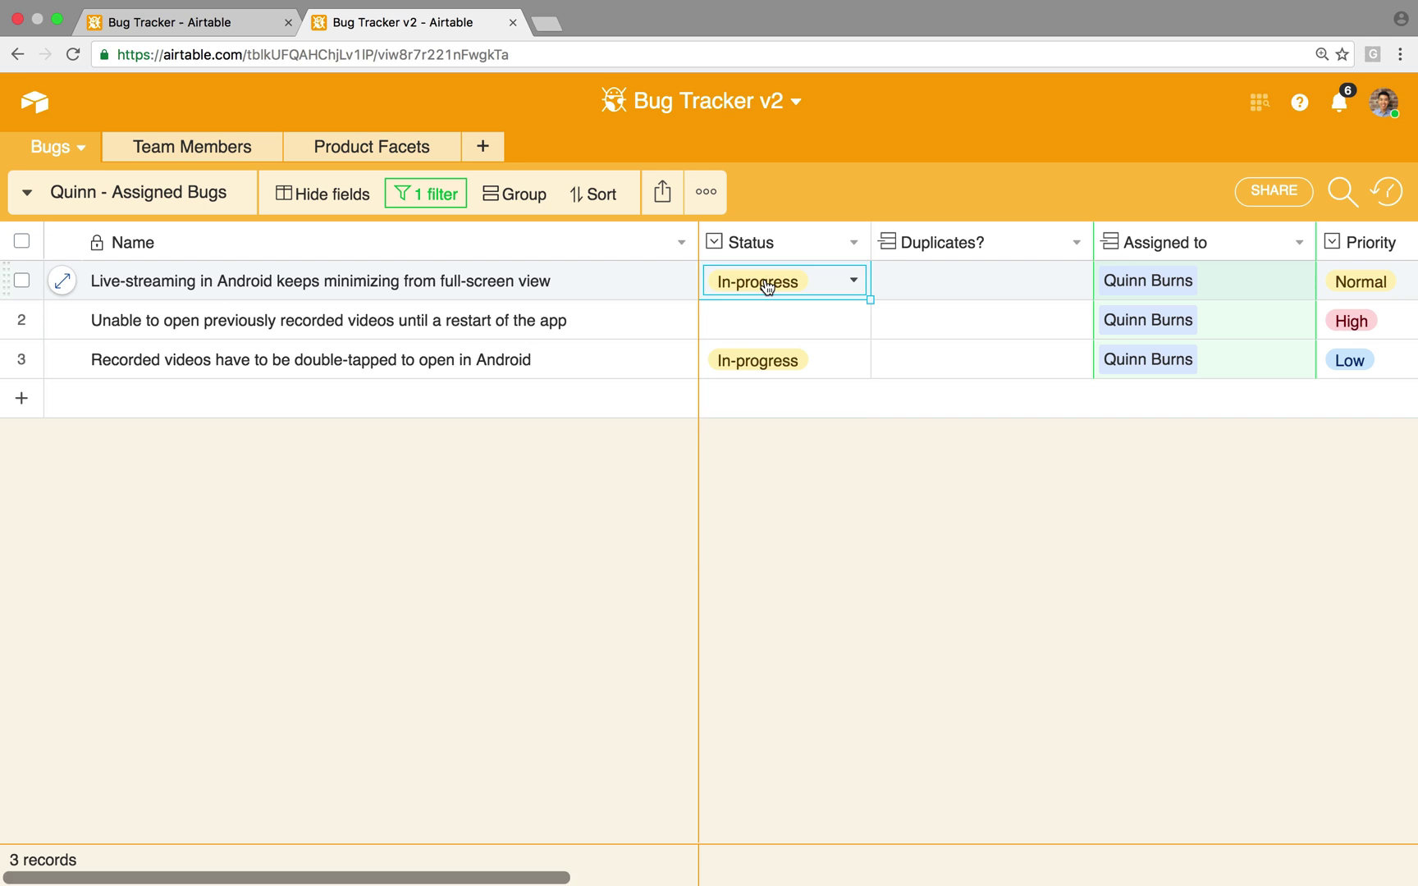
pyautogui.click(761, 281)
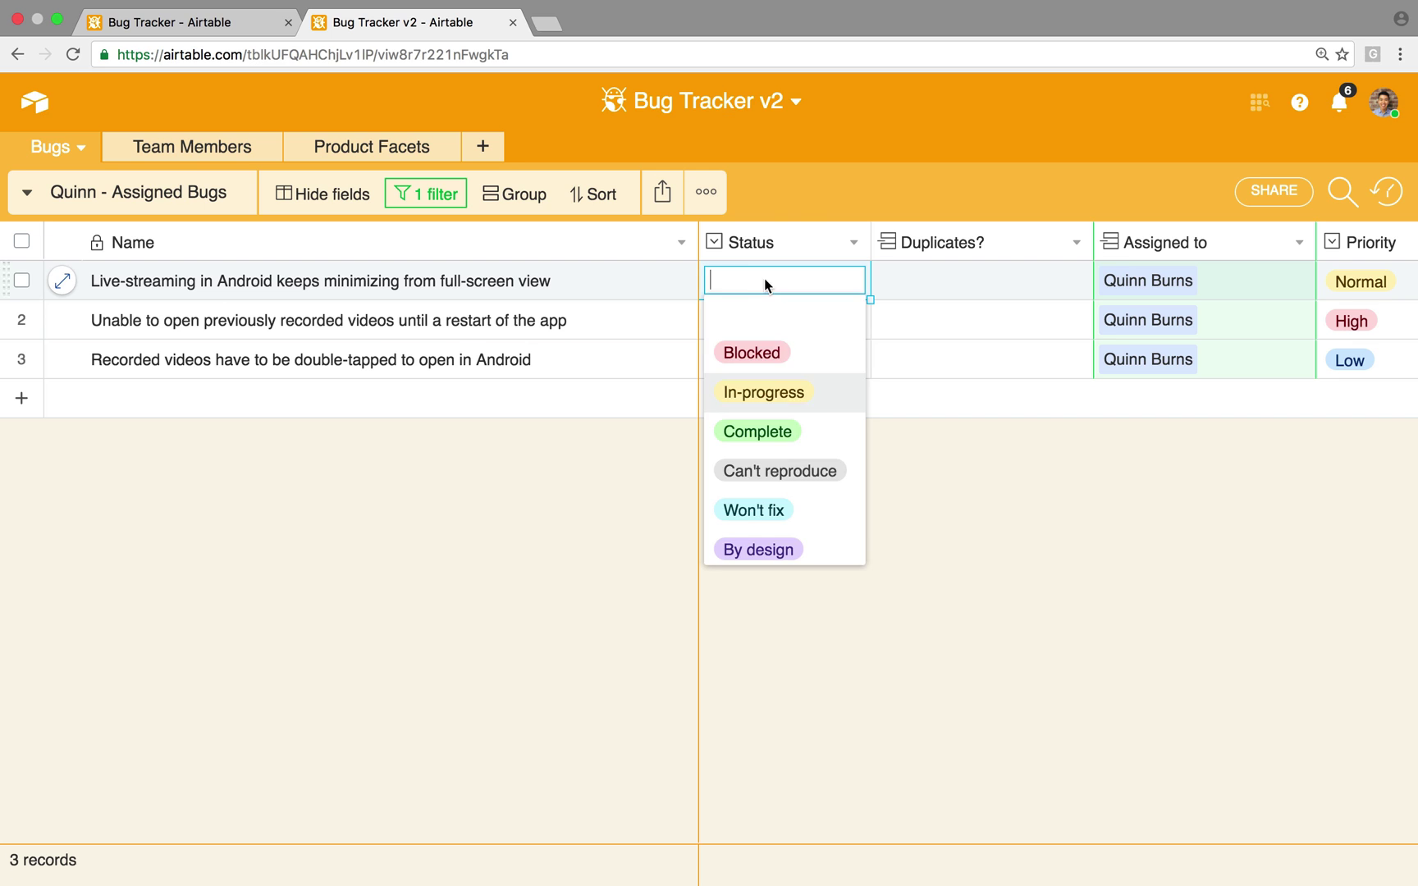
pyautogui.click(783, 361)
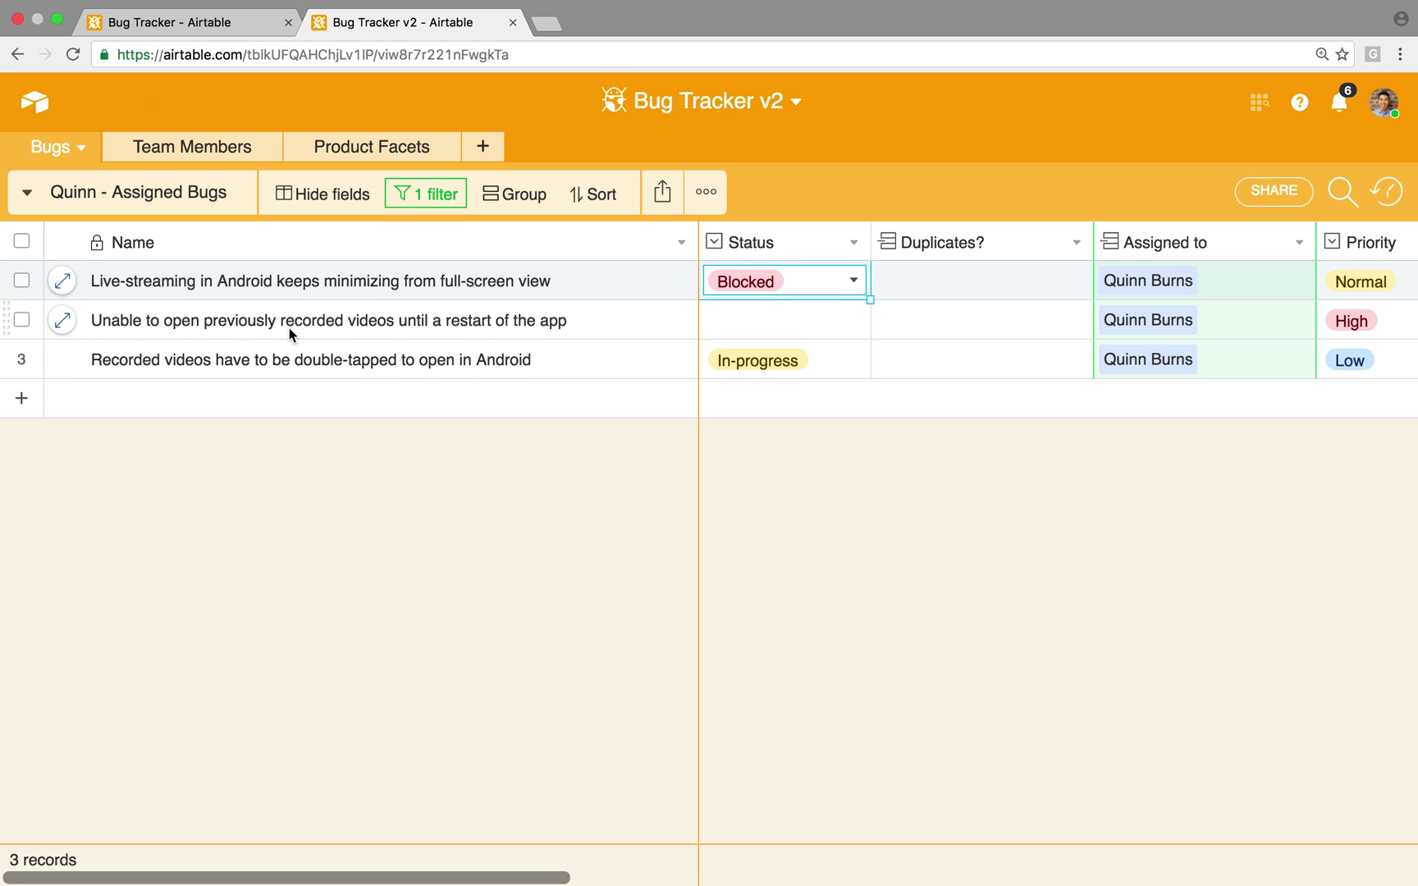
pyautogui.click(764, 324)
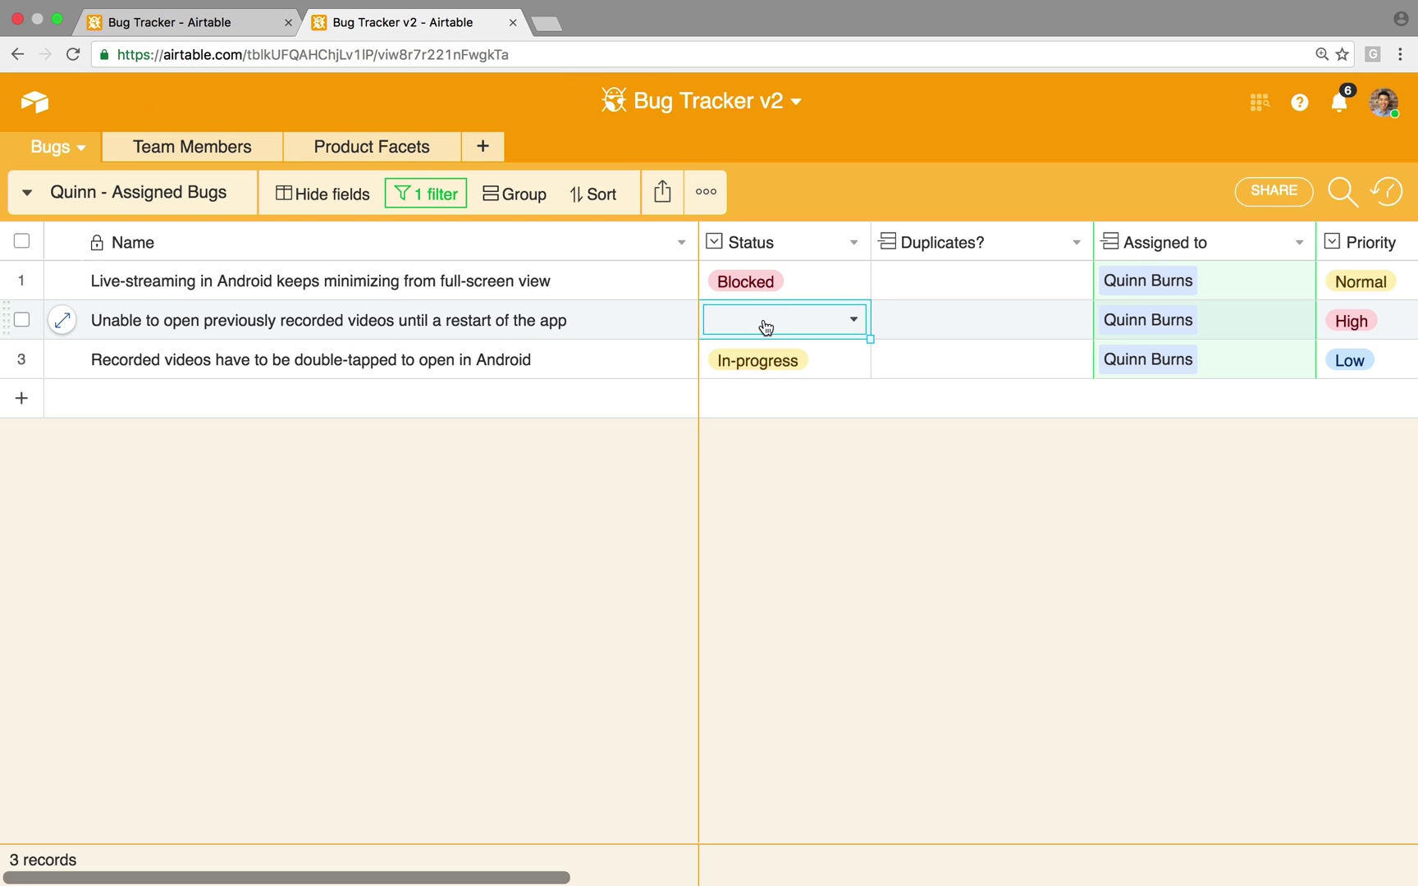
pyautogui.click(796, 320)
pyautogui.click(791, 431)
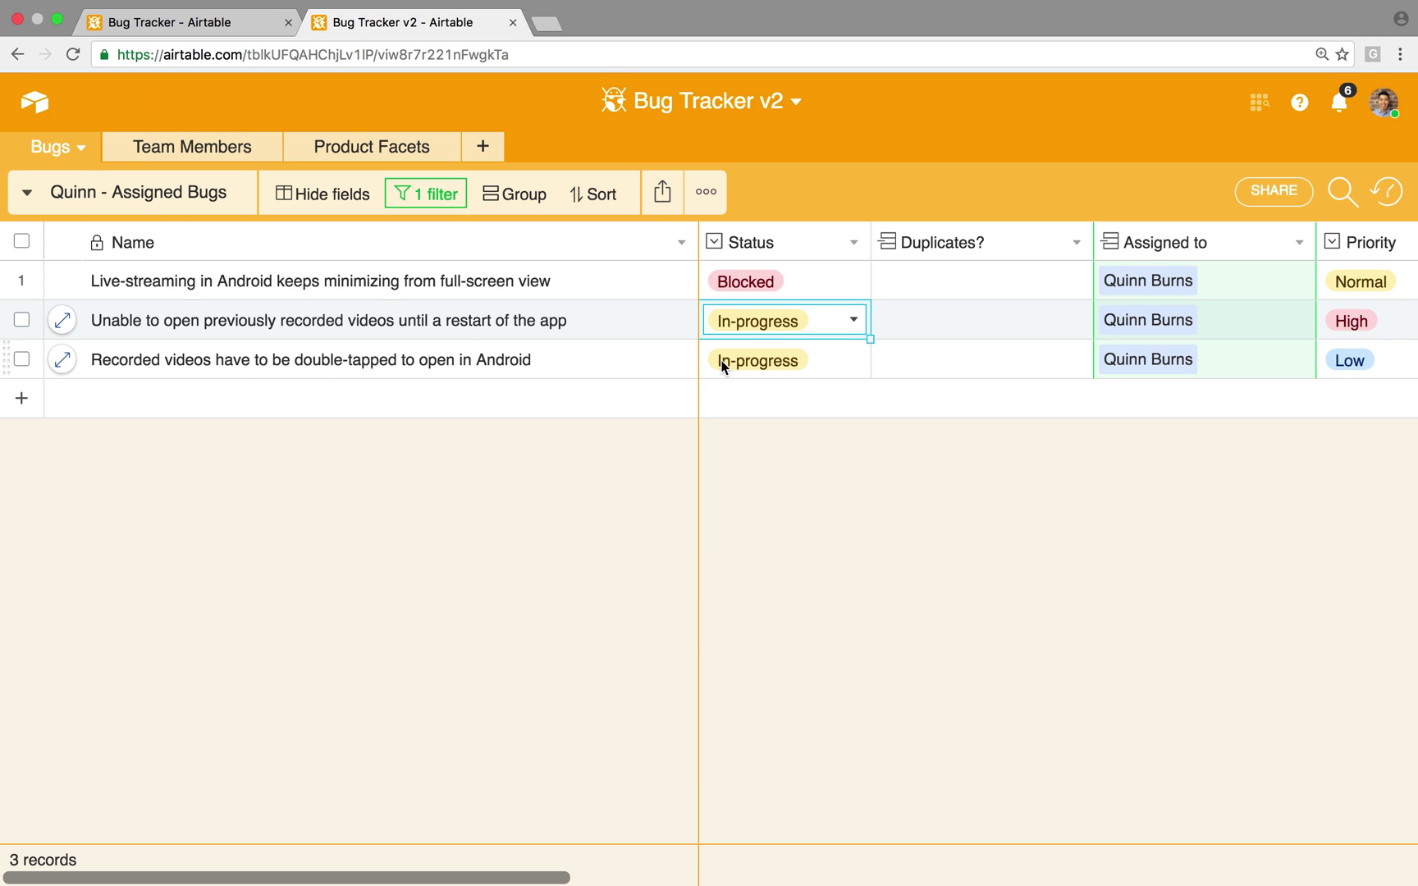
pyautogui.click(754, 369)
pyautogui.click(758, 364)
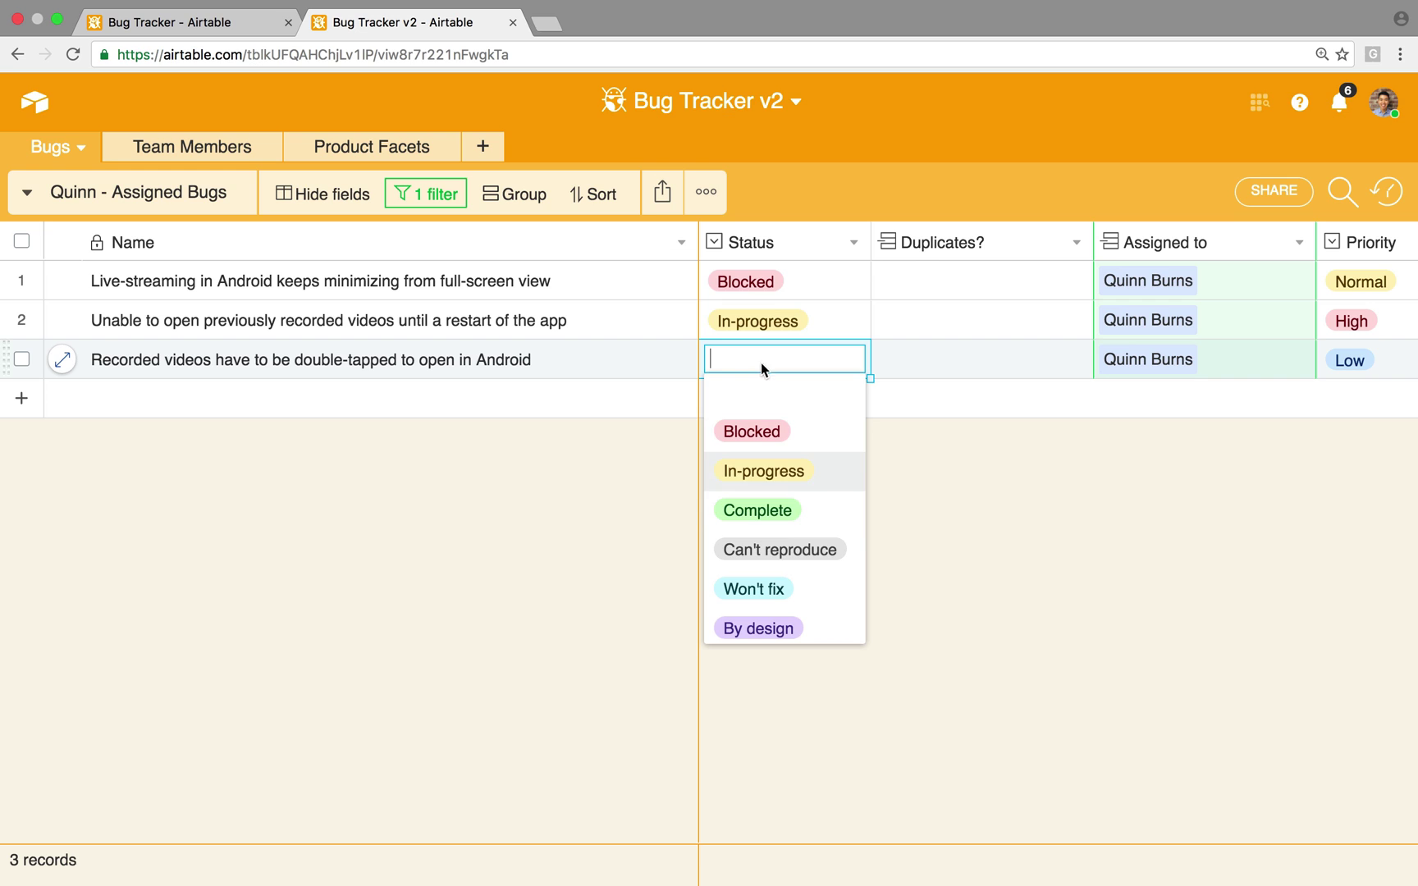
pyautogui.click(760, 515)
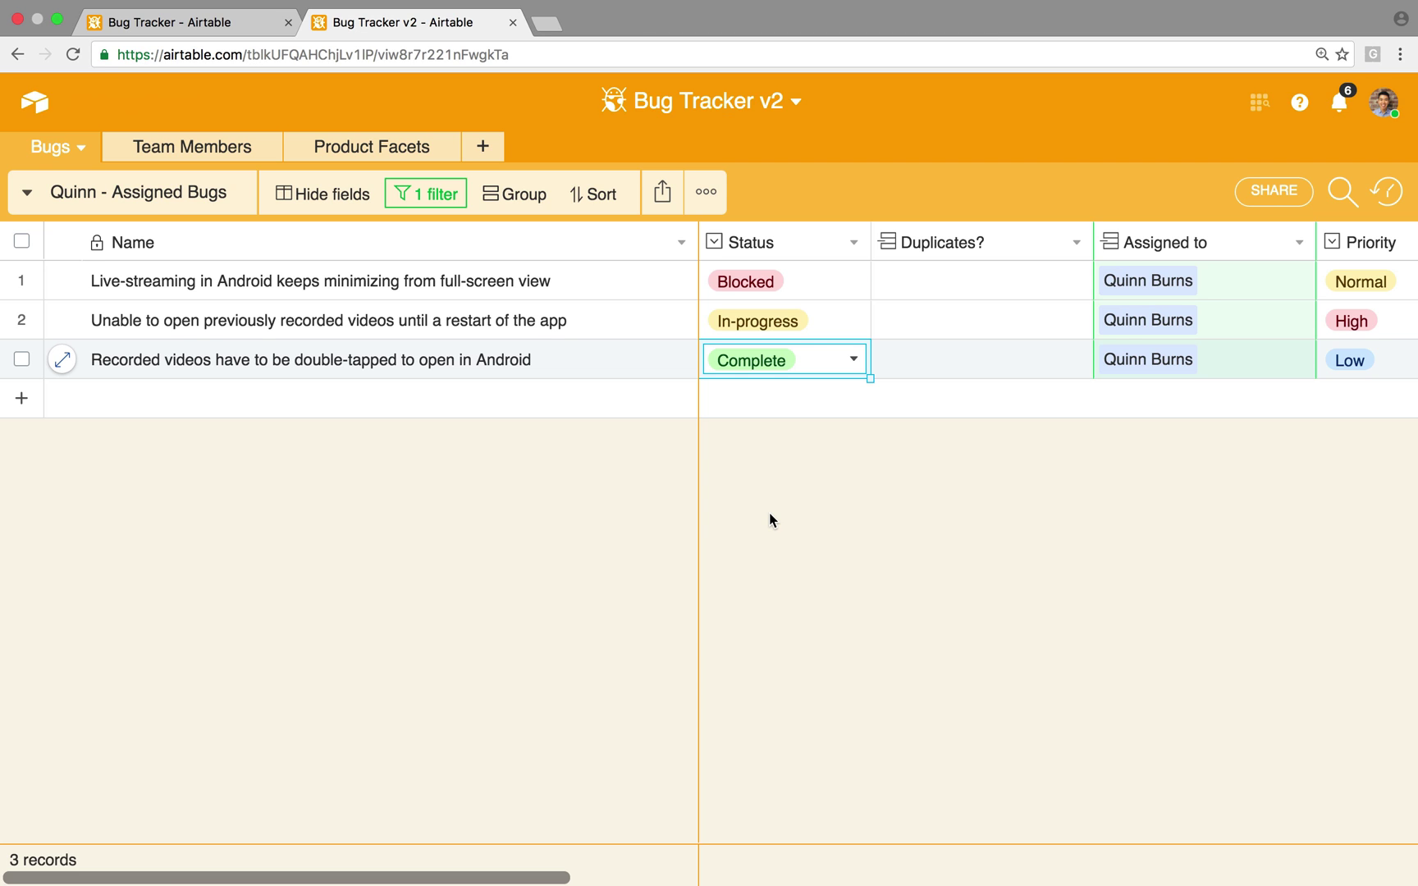
# Switch to the Bug Pipeline Kanban board.
pyautogui.click(24, 197)
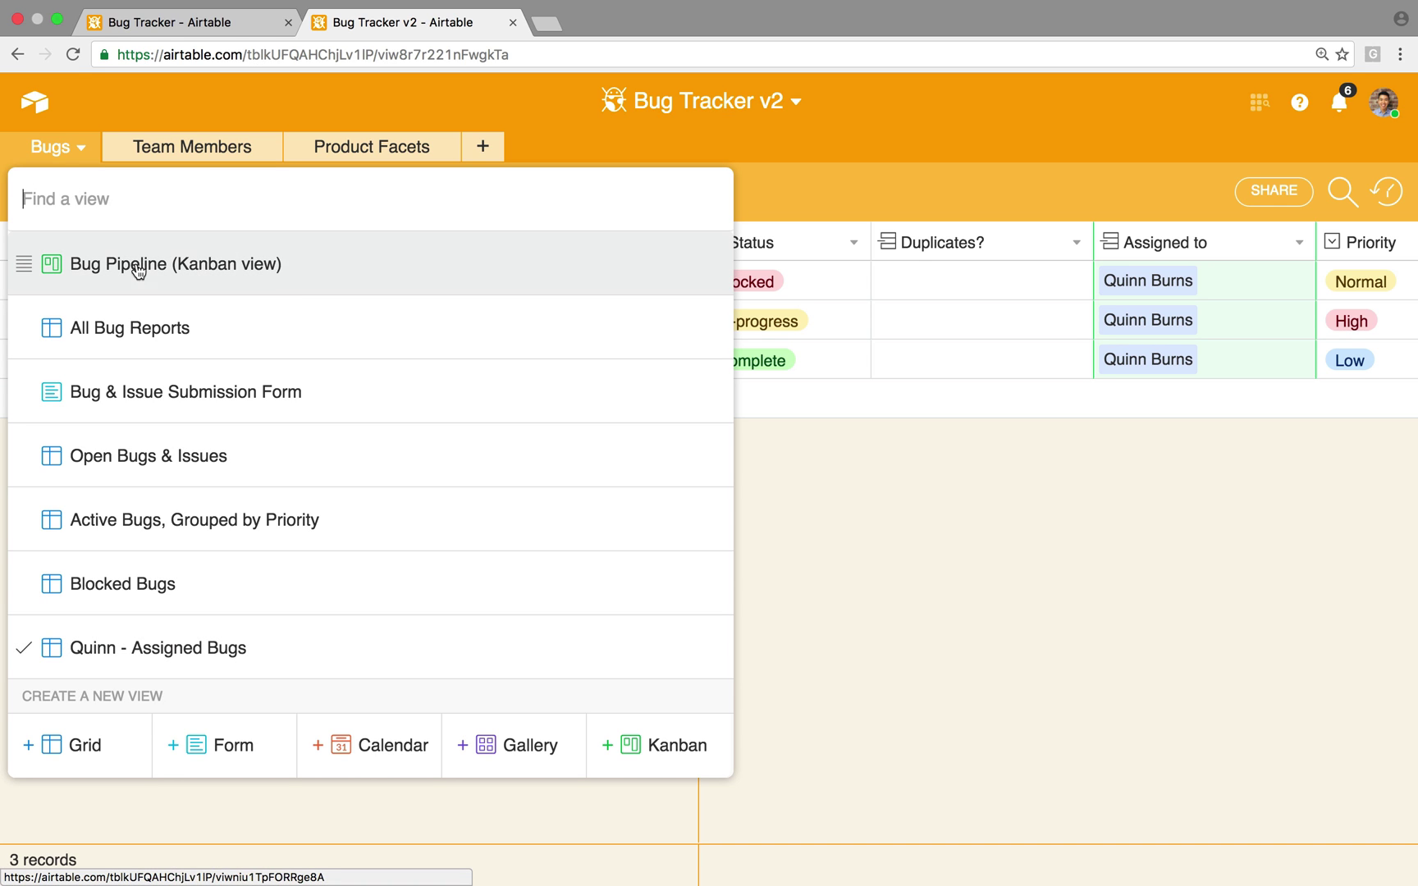
pyautogui.click(331, 262)
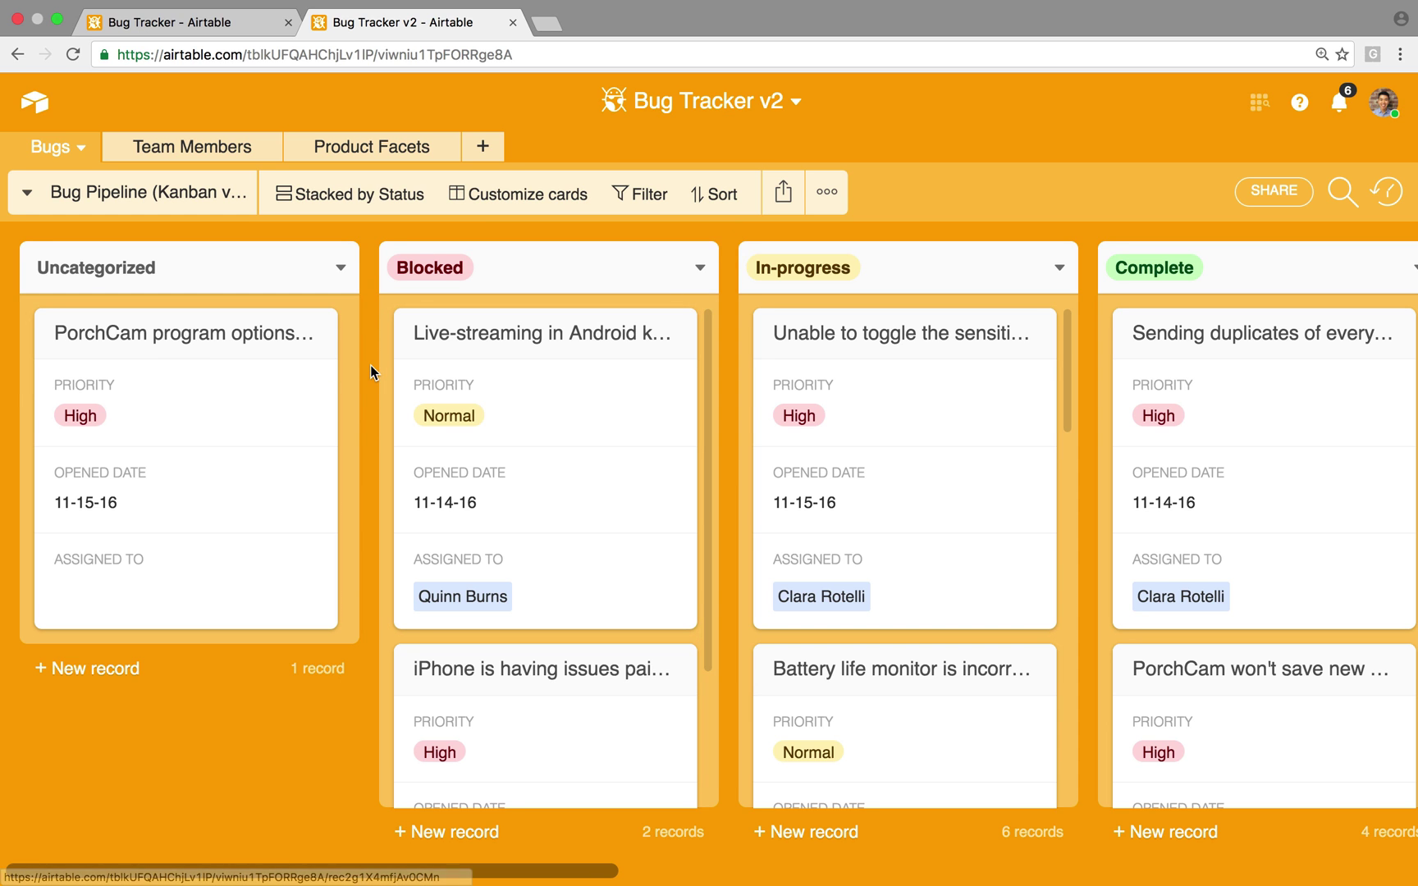
pyautogui.hscroll(5, 350, 336)
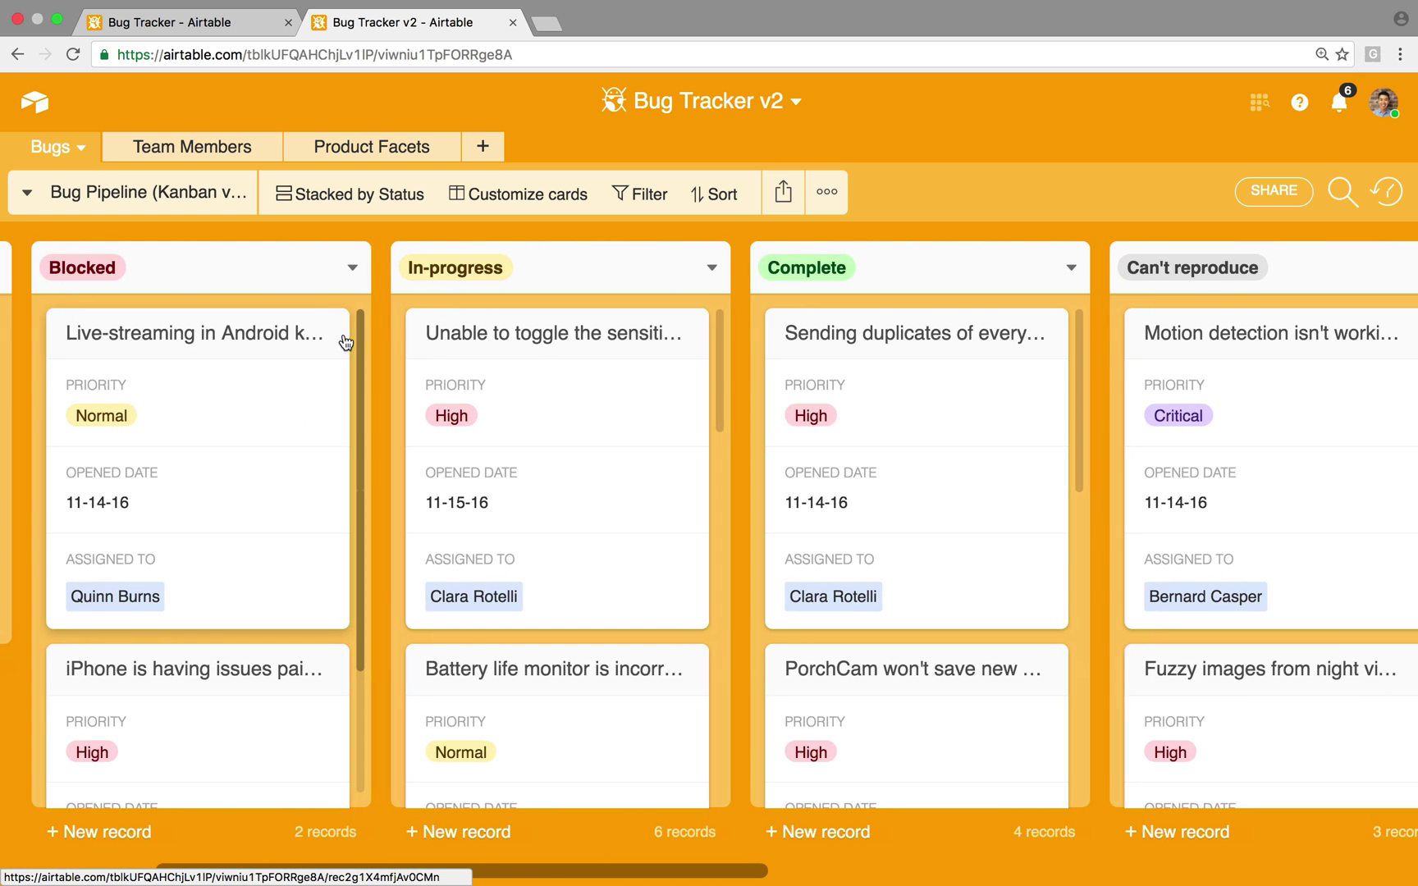
pyautogui.scroll(-3, 525, 396)
pyautogui.scroll(3, 484, 389)
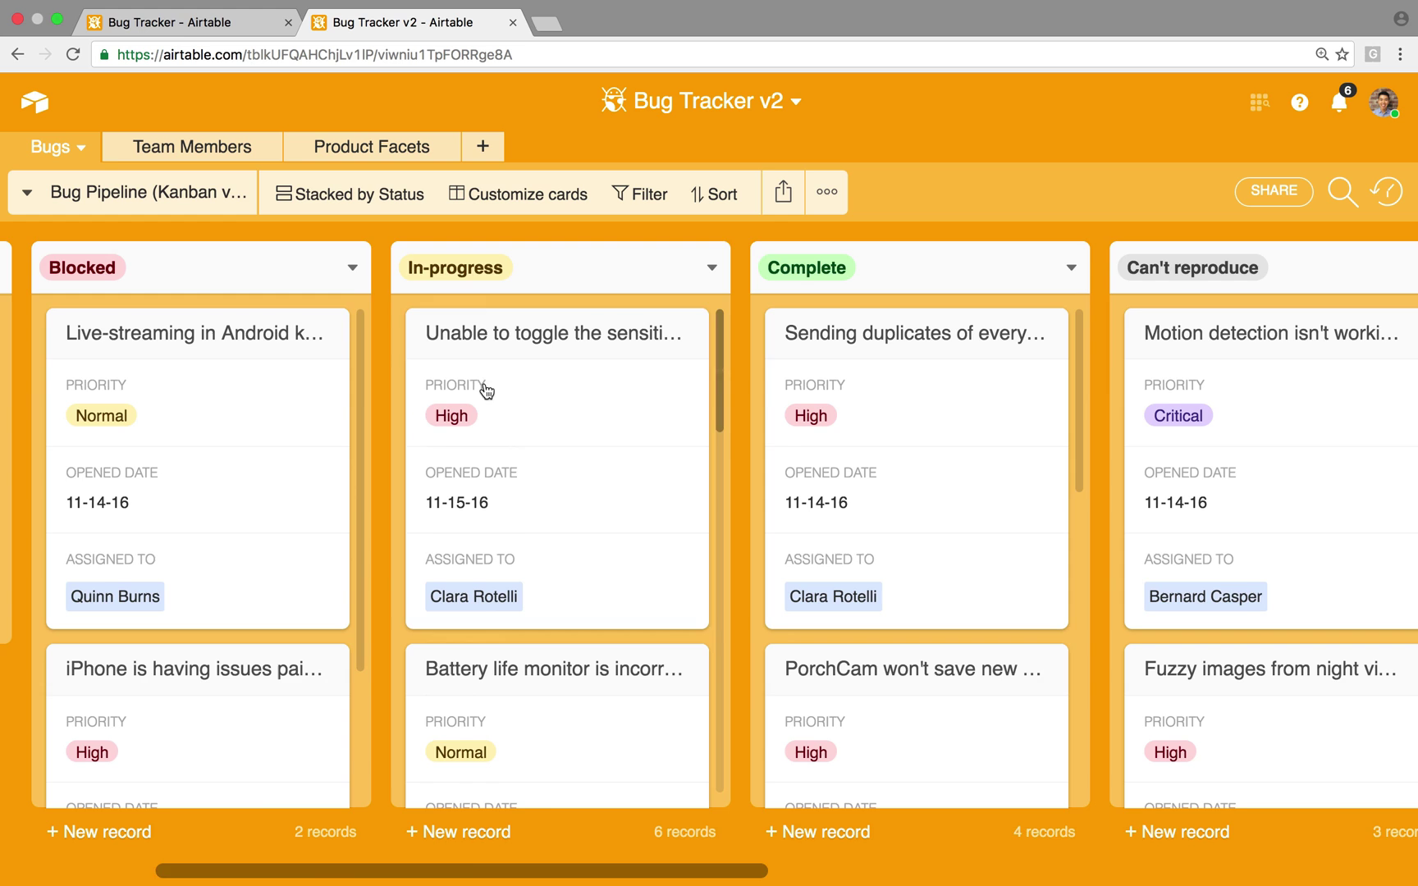
pyautogui.hscroll(-5, 492, 277)
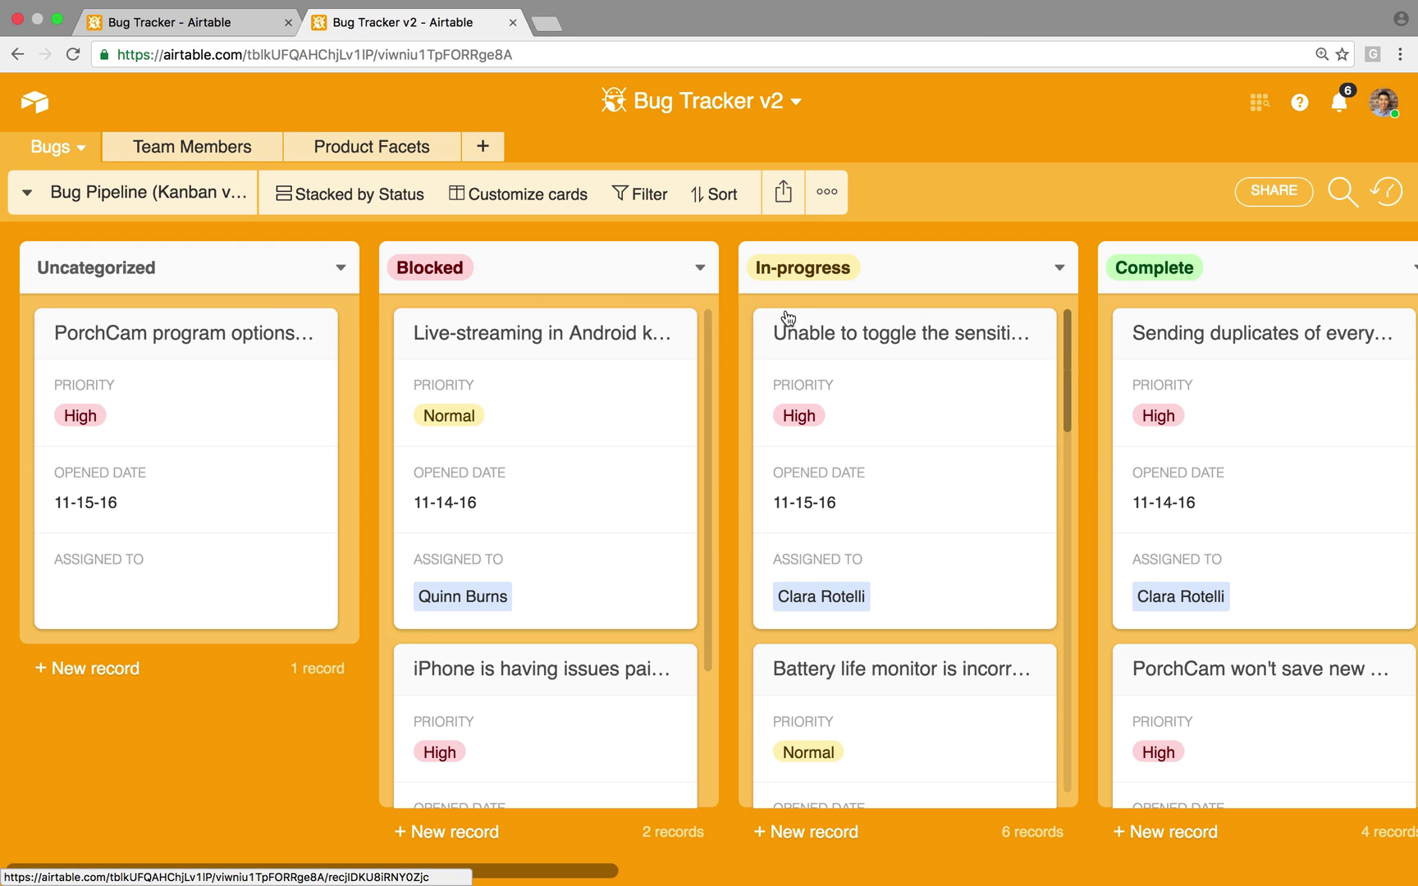
# Review the sensitivity-controls card, then drag it from In-progress into Blocked.
pyautogui.click(847, 341)
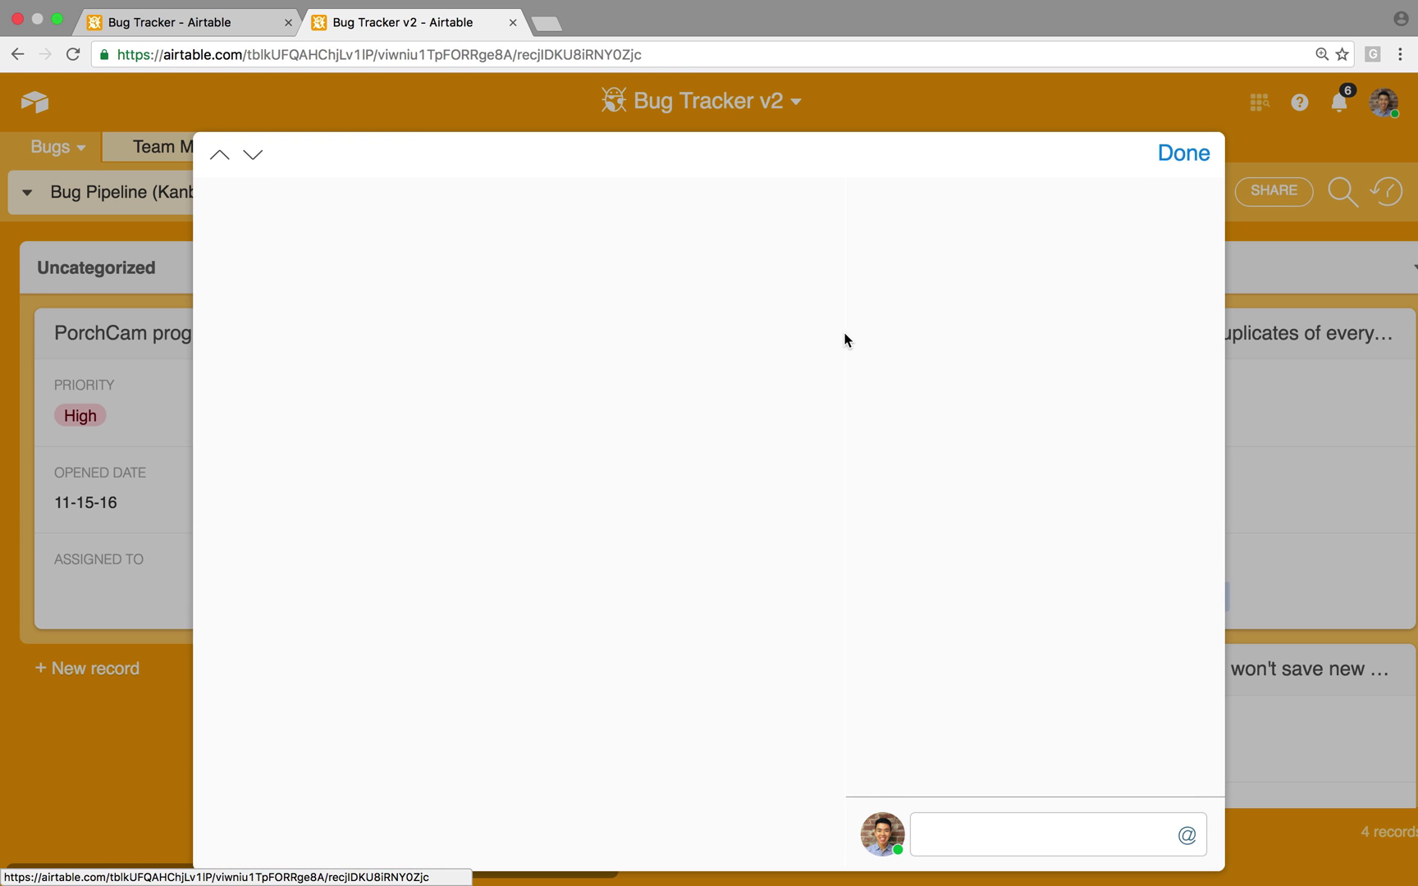
pyautogui.scroll(-3, 719, 398)
pyautogui.scroll(-10, 782, 389)
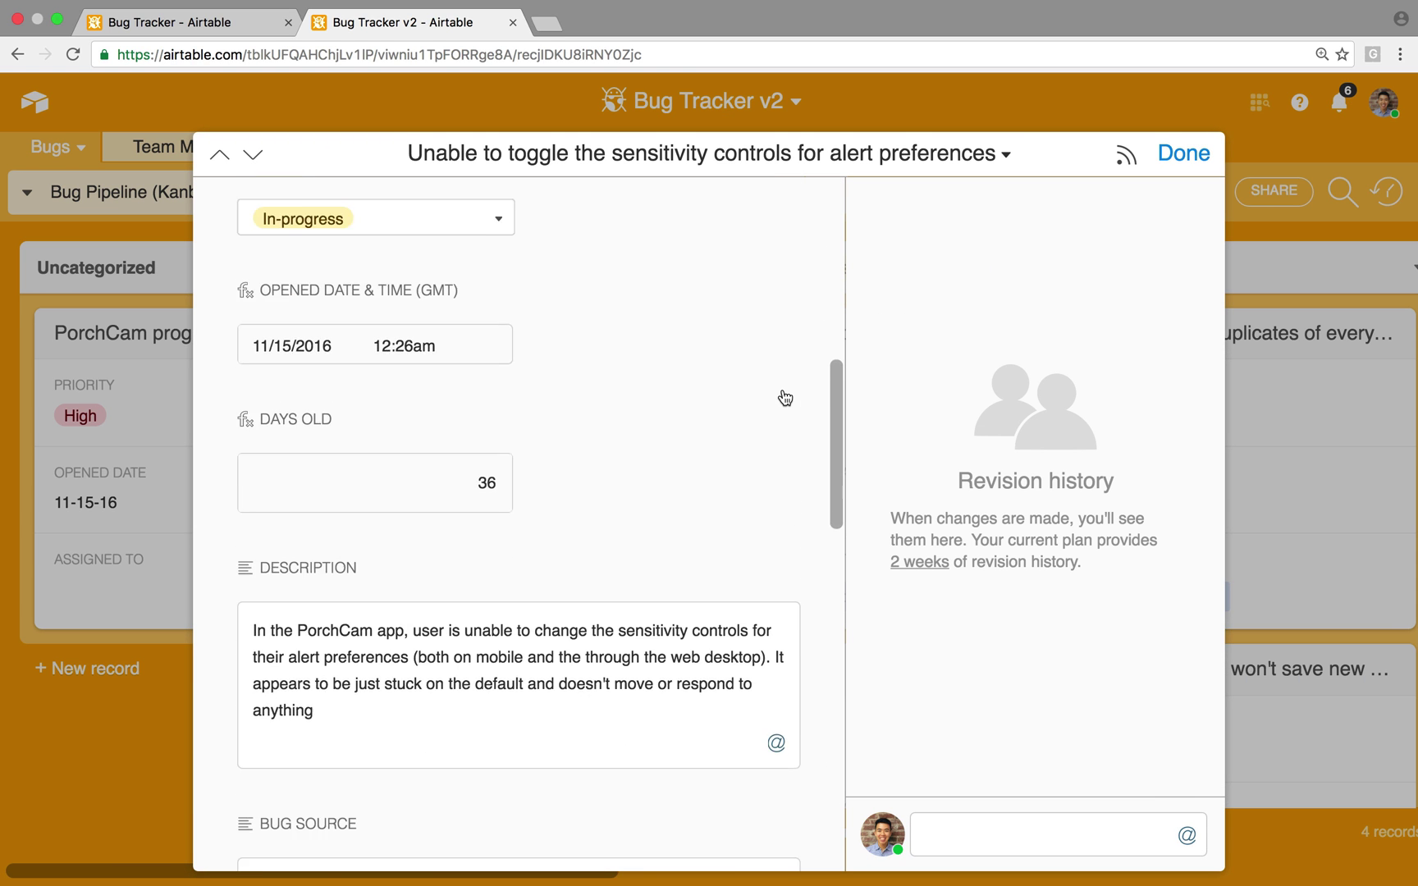
pyautogui.scroll(10, 782, 389)
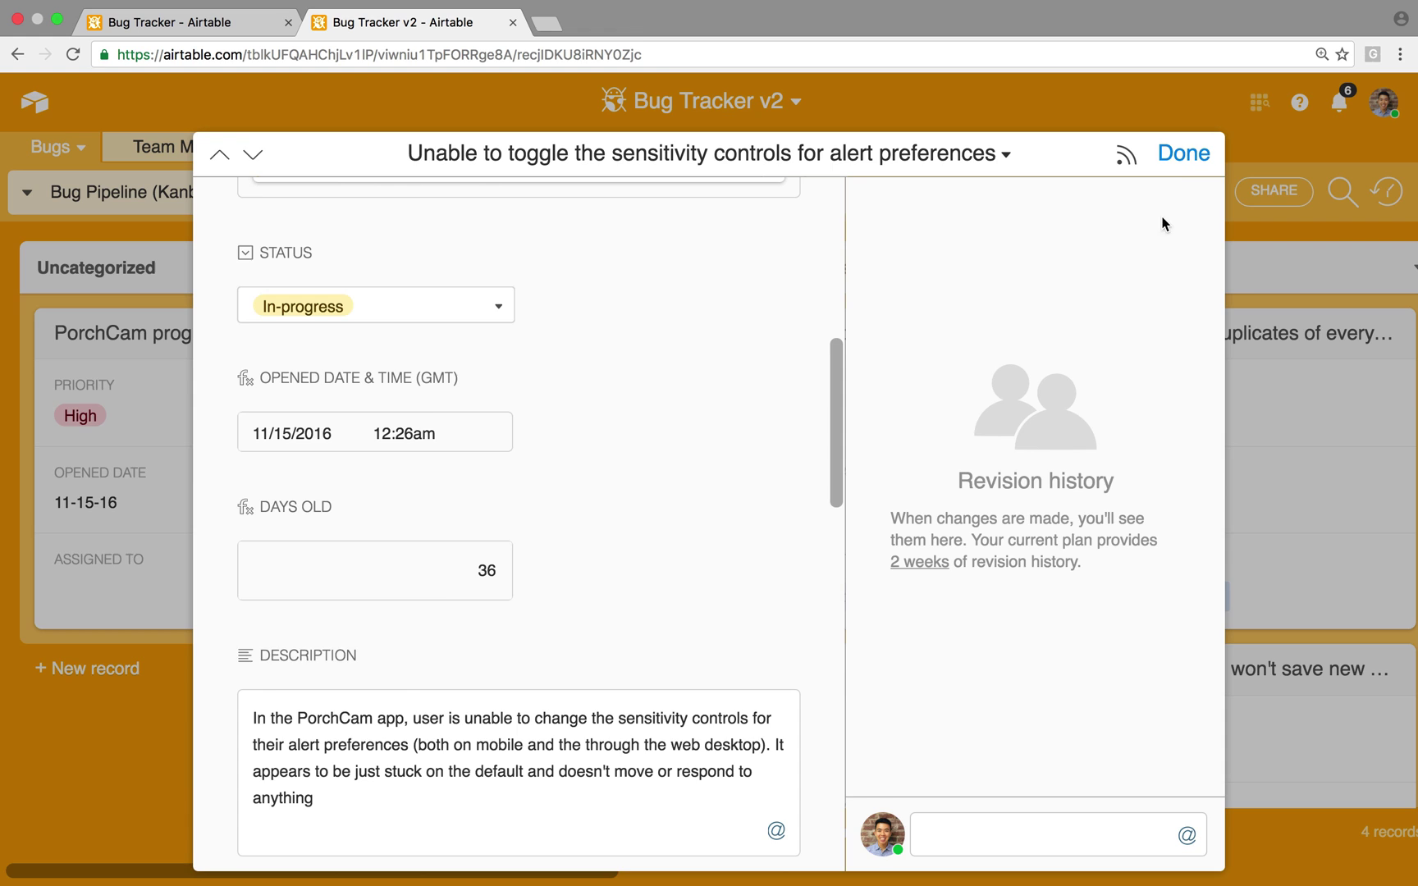
pyautogui.click(1186, 156)
pyautogui.moveTo(894, 348); pyautogui.dragTo(605, 341)
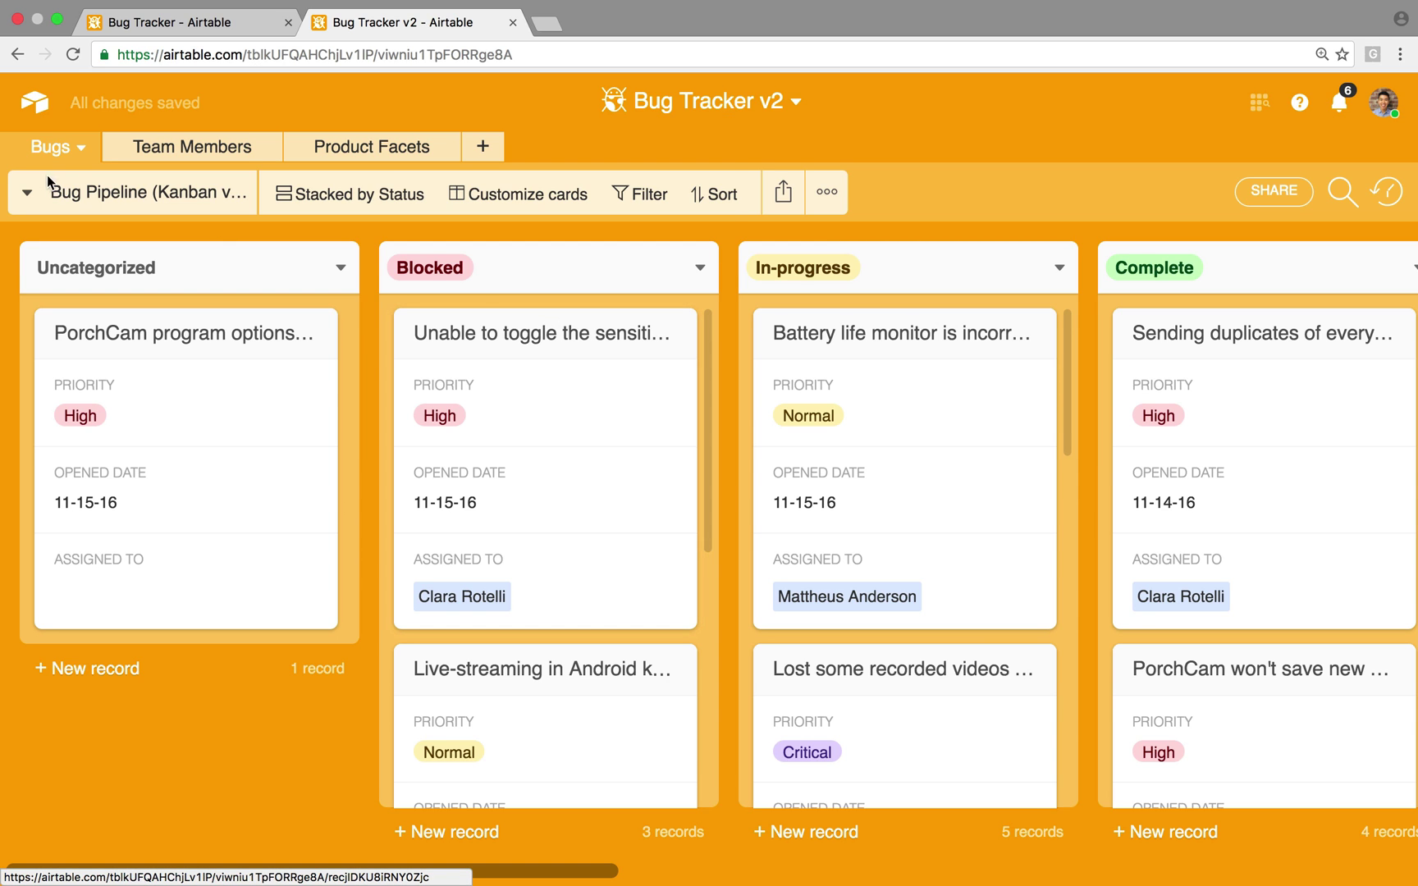
# Switch to the Open Bugs & Issues grid view.
pyautogui.click(24, 194)
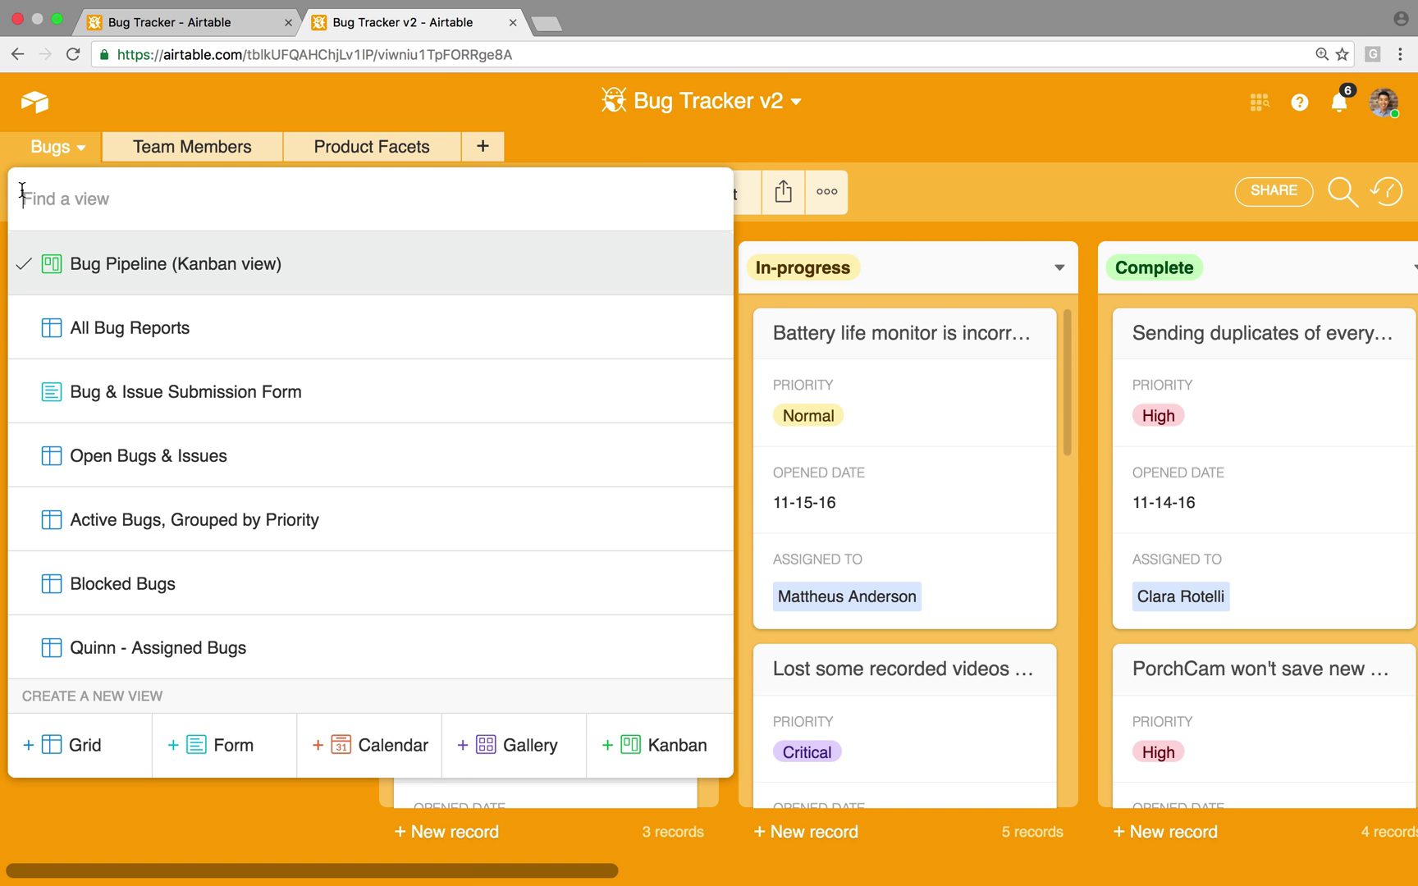
pyautogui.click(293, 461)
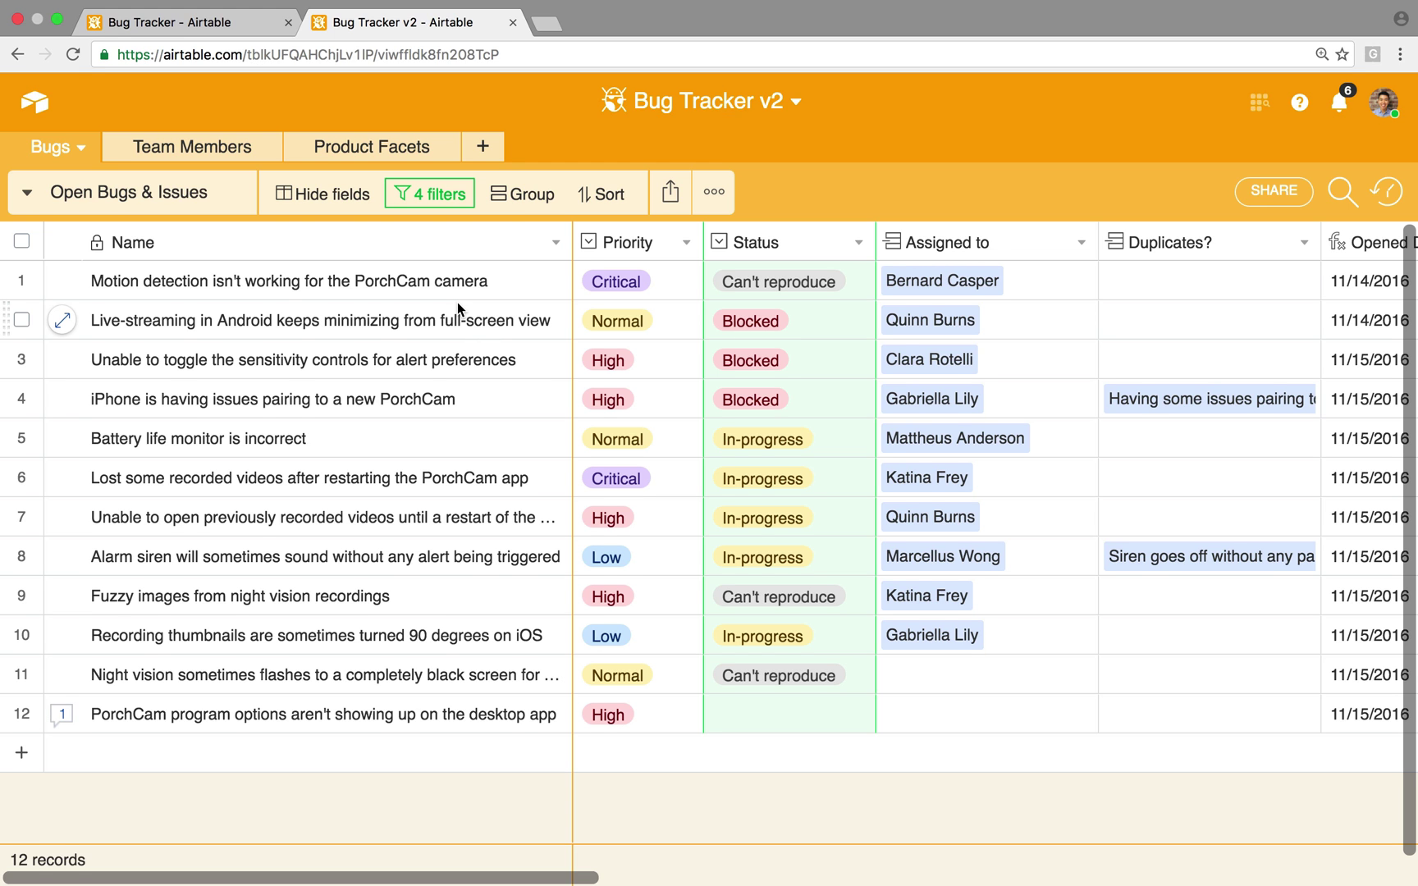
# Group the open bugs by Priority.
pyautogui.click(521, 194)
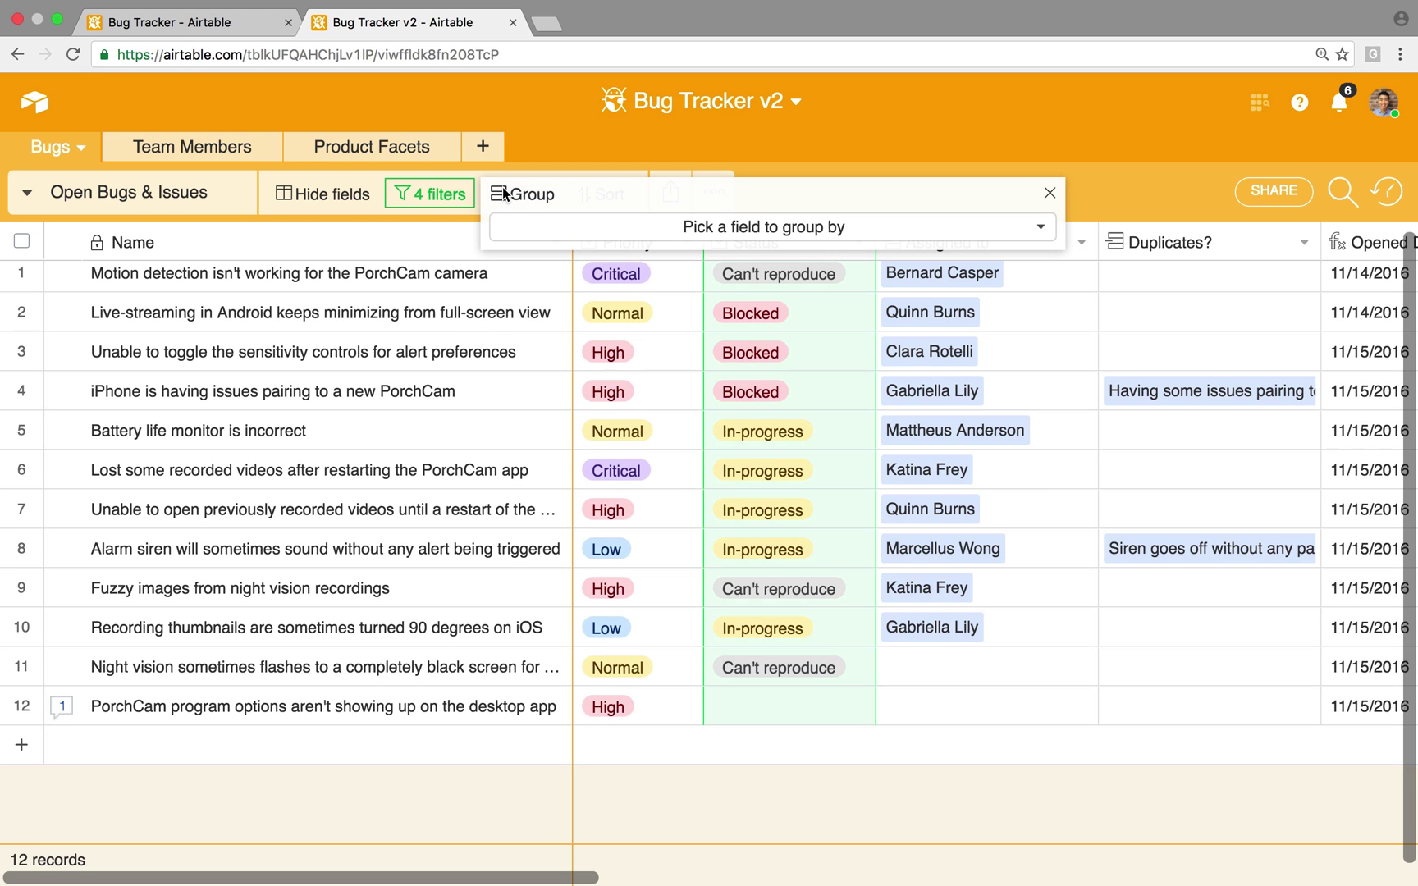
pyautogui.click(543, 229)
pyautogui.click(556, 307)
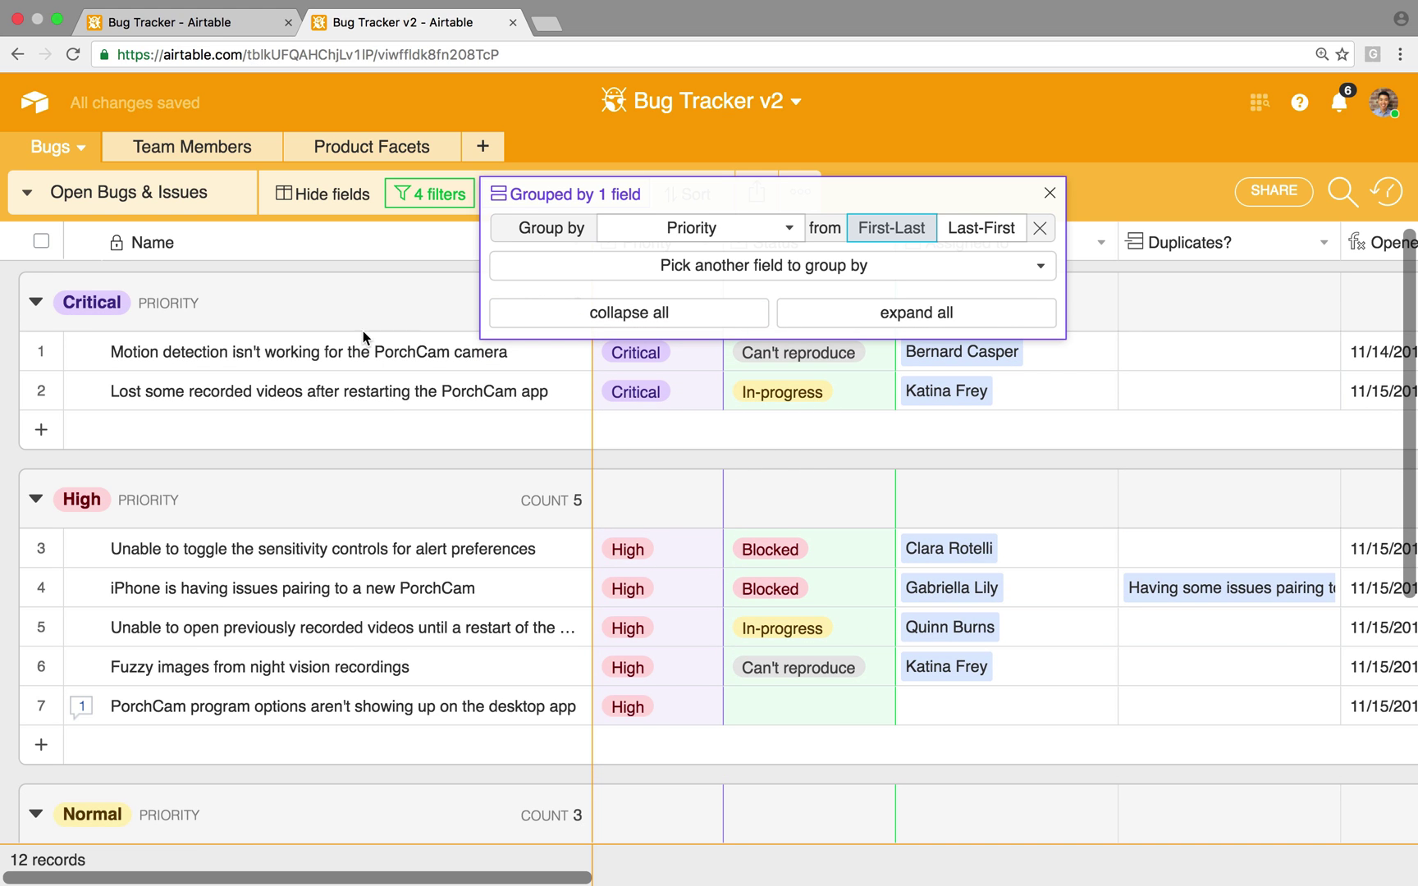
pyautogui.click(1049, 192)
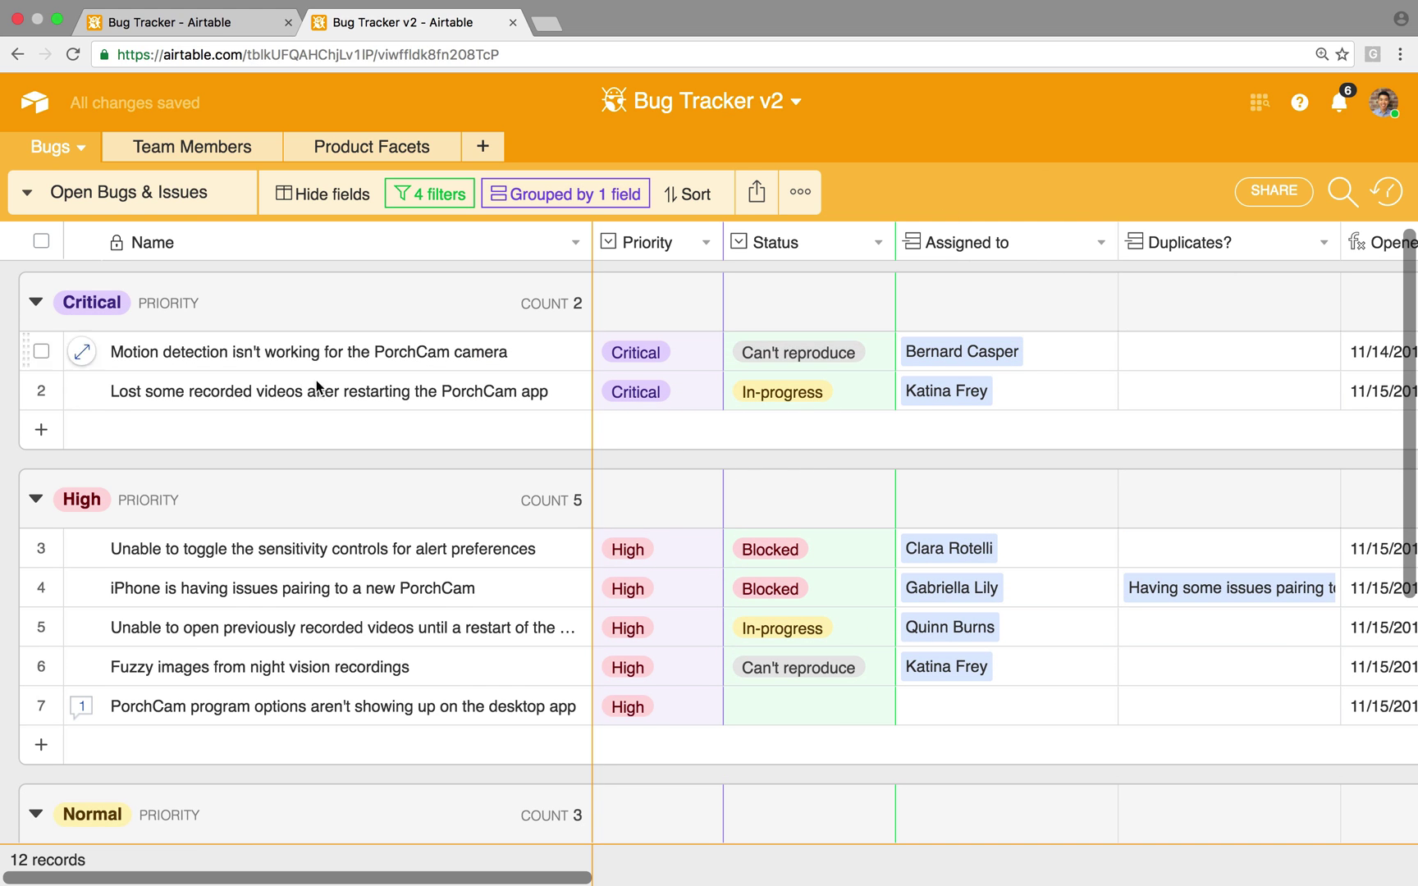
pyautogui.scroll(-5, 279, 329)
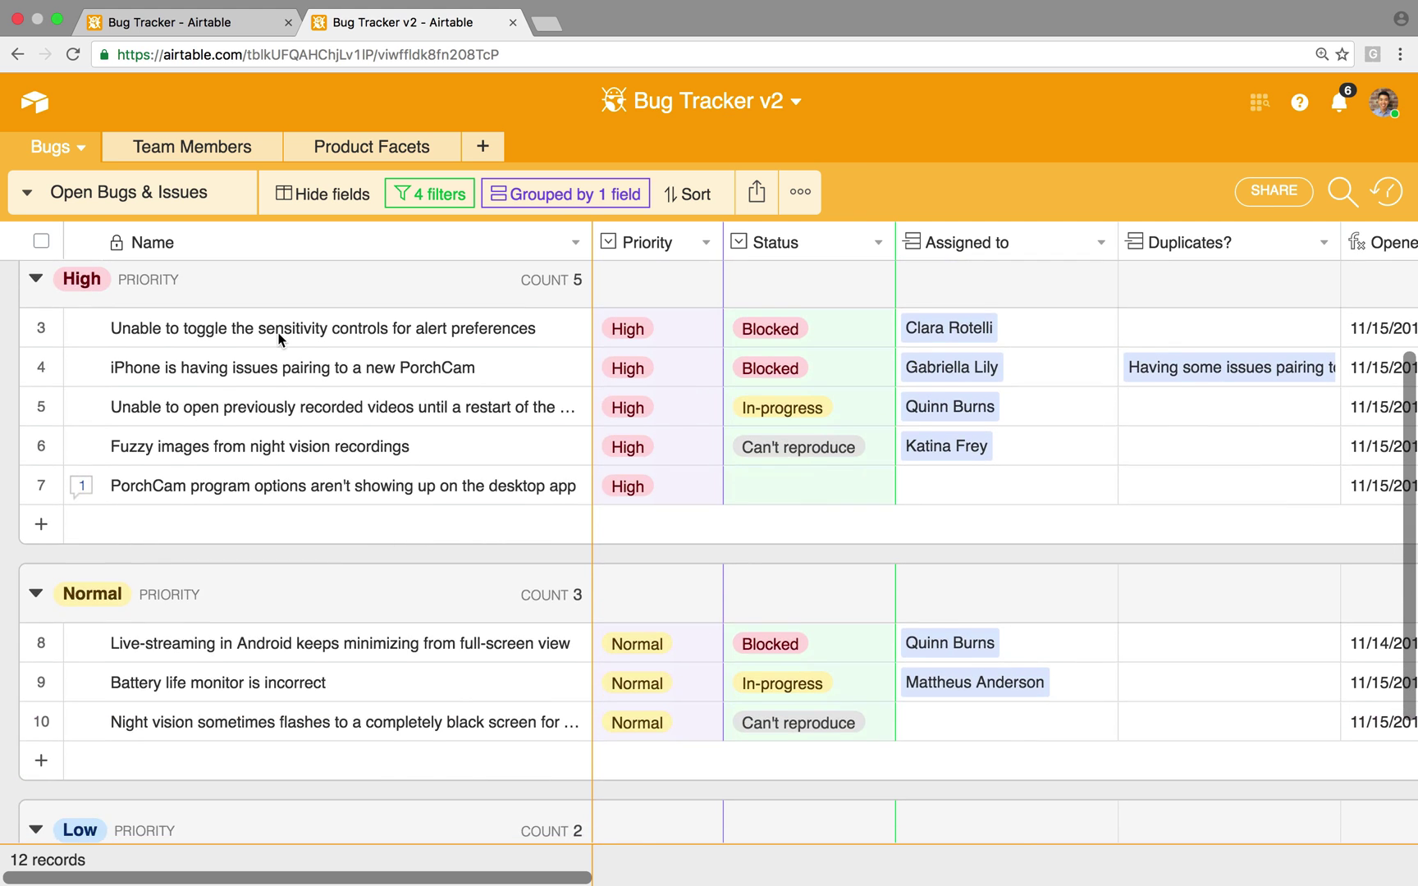
pyautogui.scroll(-6, 277, 335)
pyautogui.scroll(10, 276, 335)
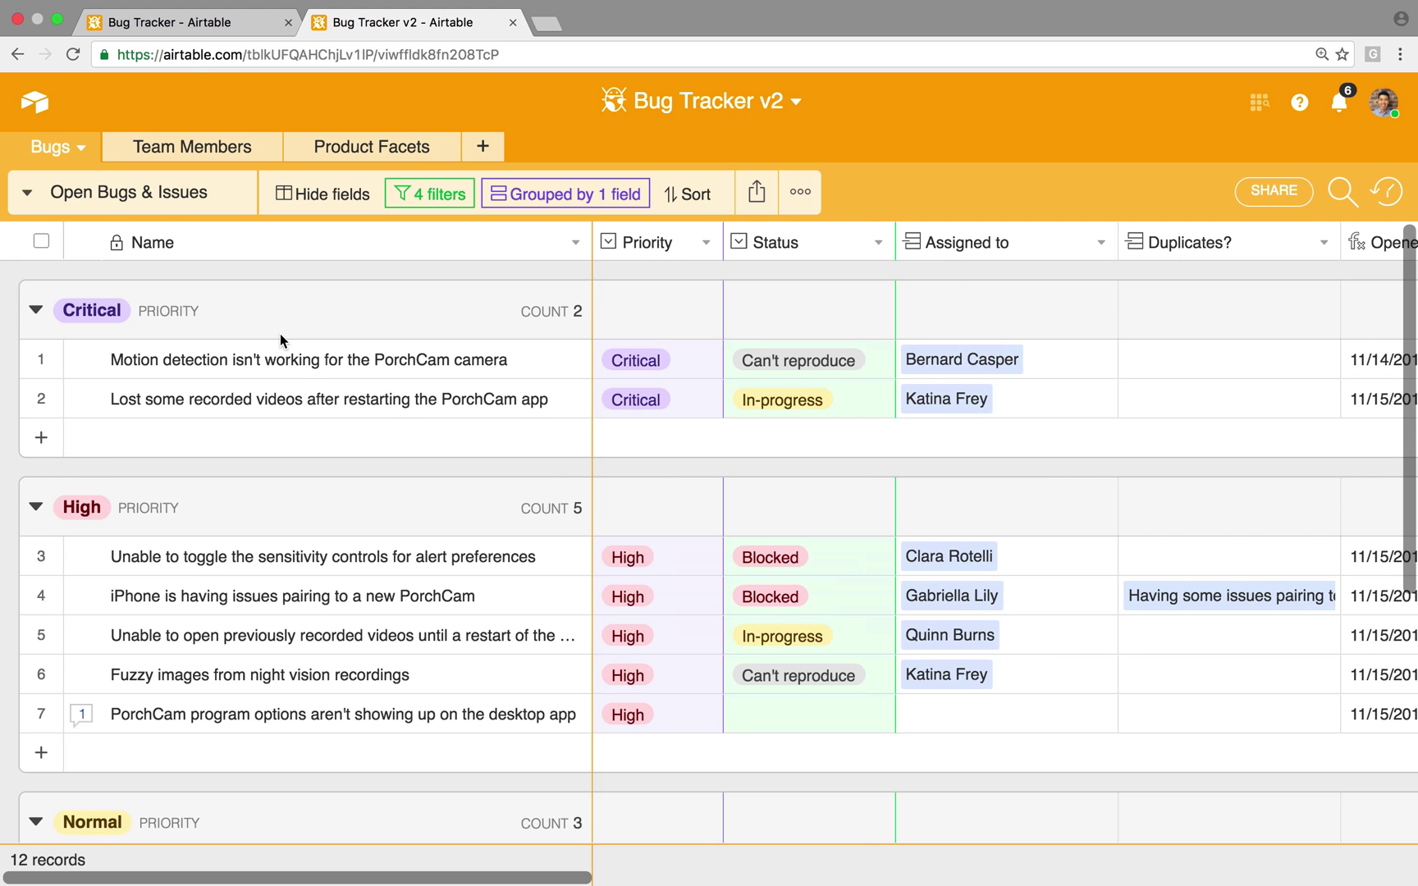
# Set group summaries: Earliest Date for Opened Date & Time, Average for Days Old.
pyautogui.moveTo(685, 297)
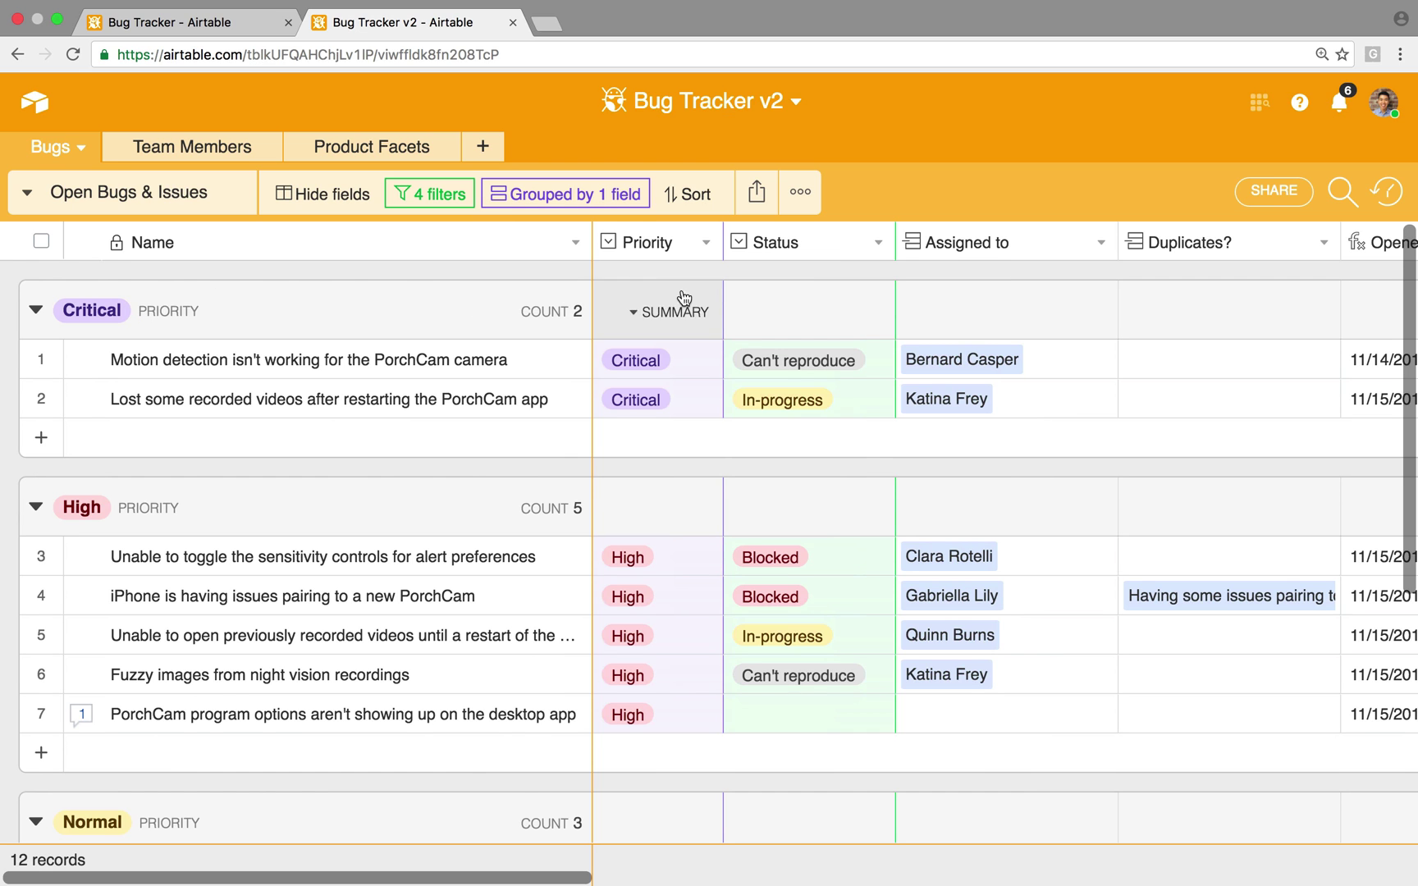
pyautogui.scroll(-1, 156, 480)
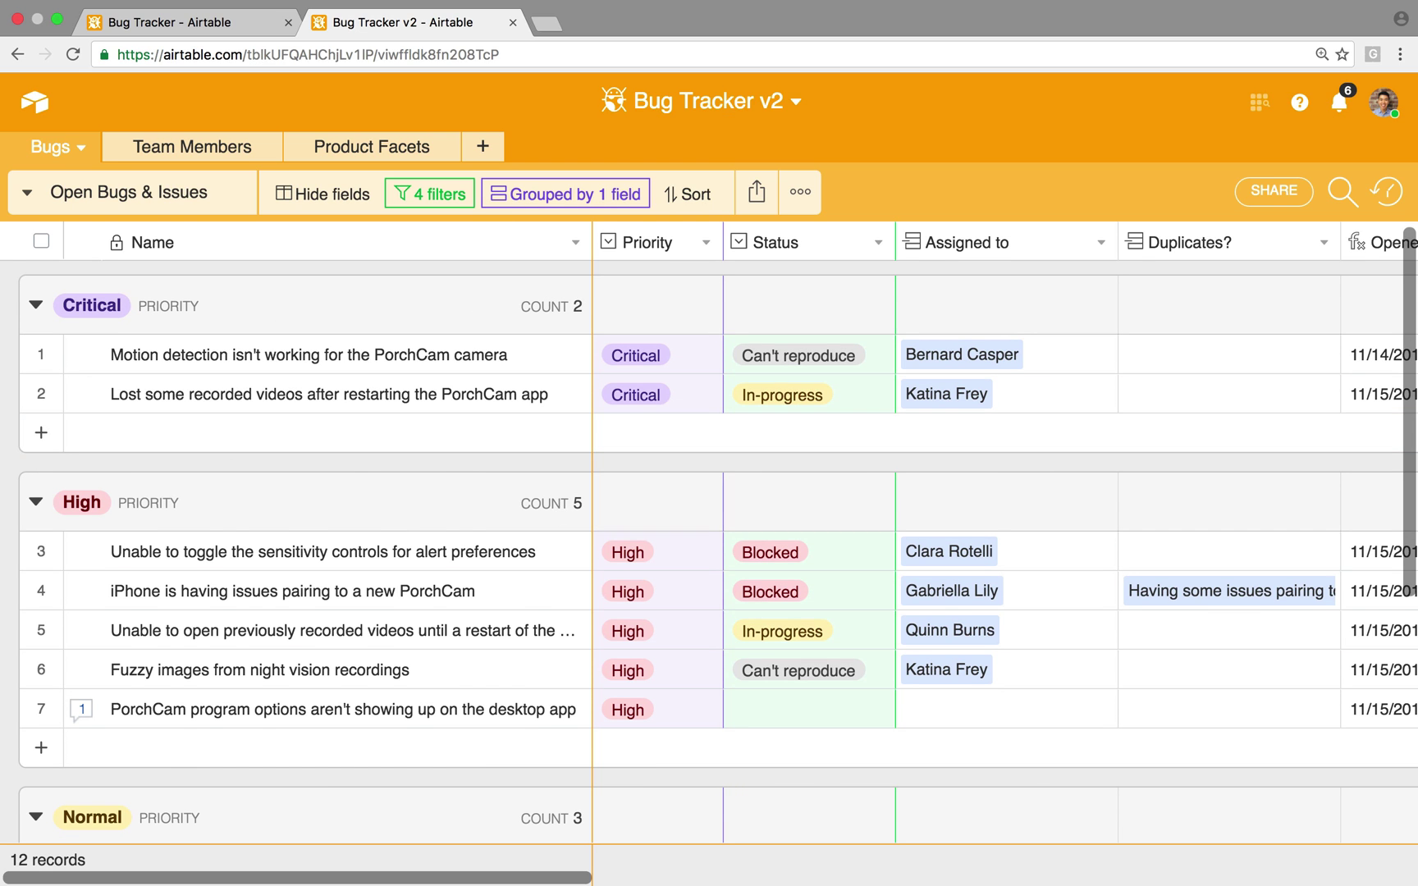
pyautogui.scroll(1, 380, 453)
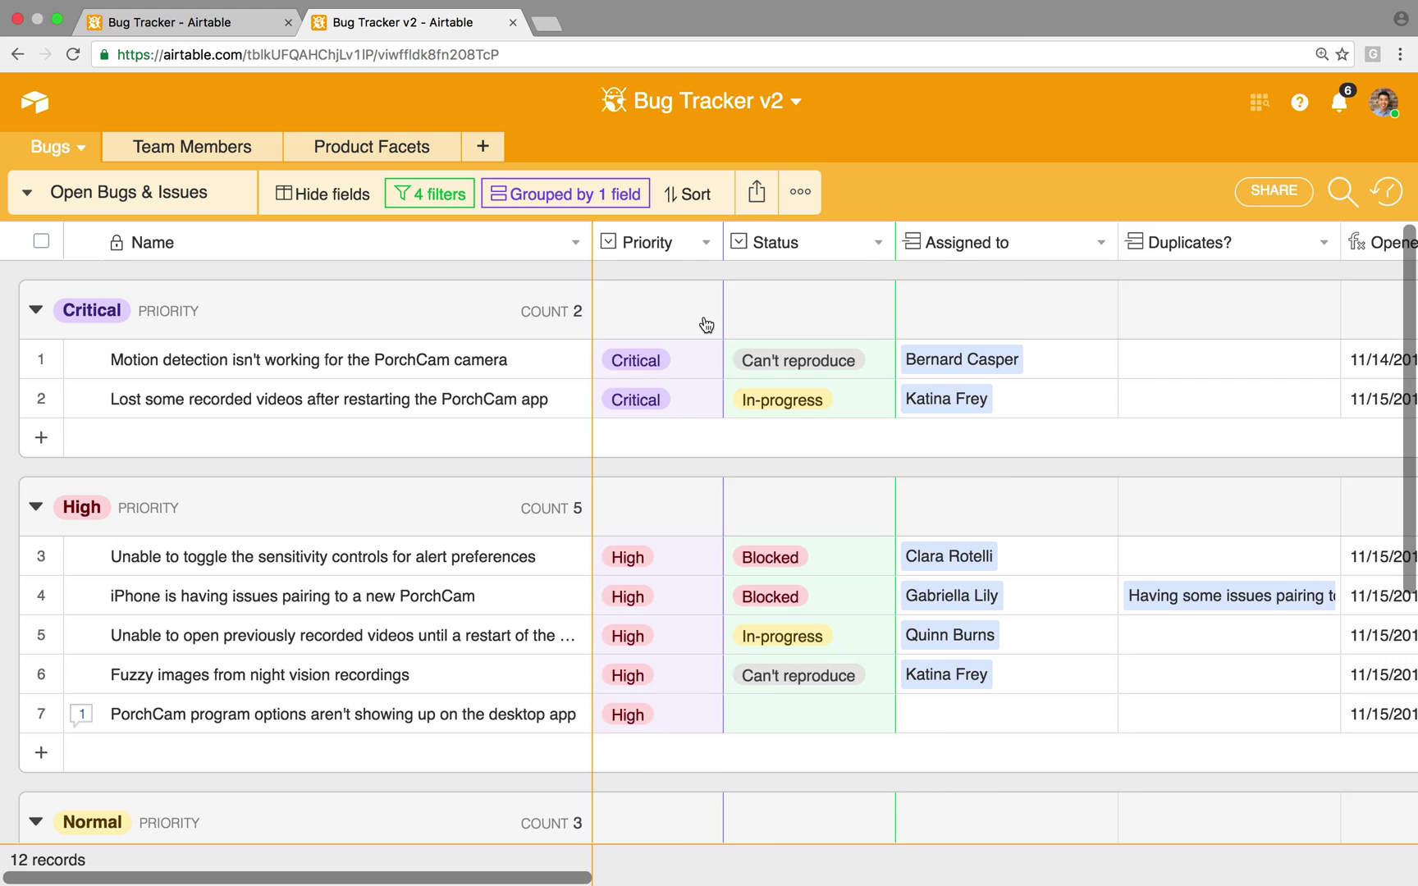
pyautogui.hscroll(5, 712, 320)
pyautogui.click(1145, 310)
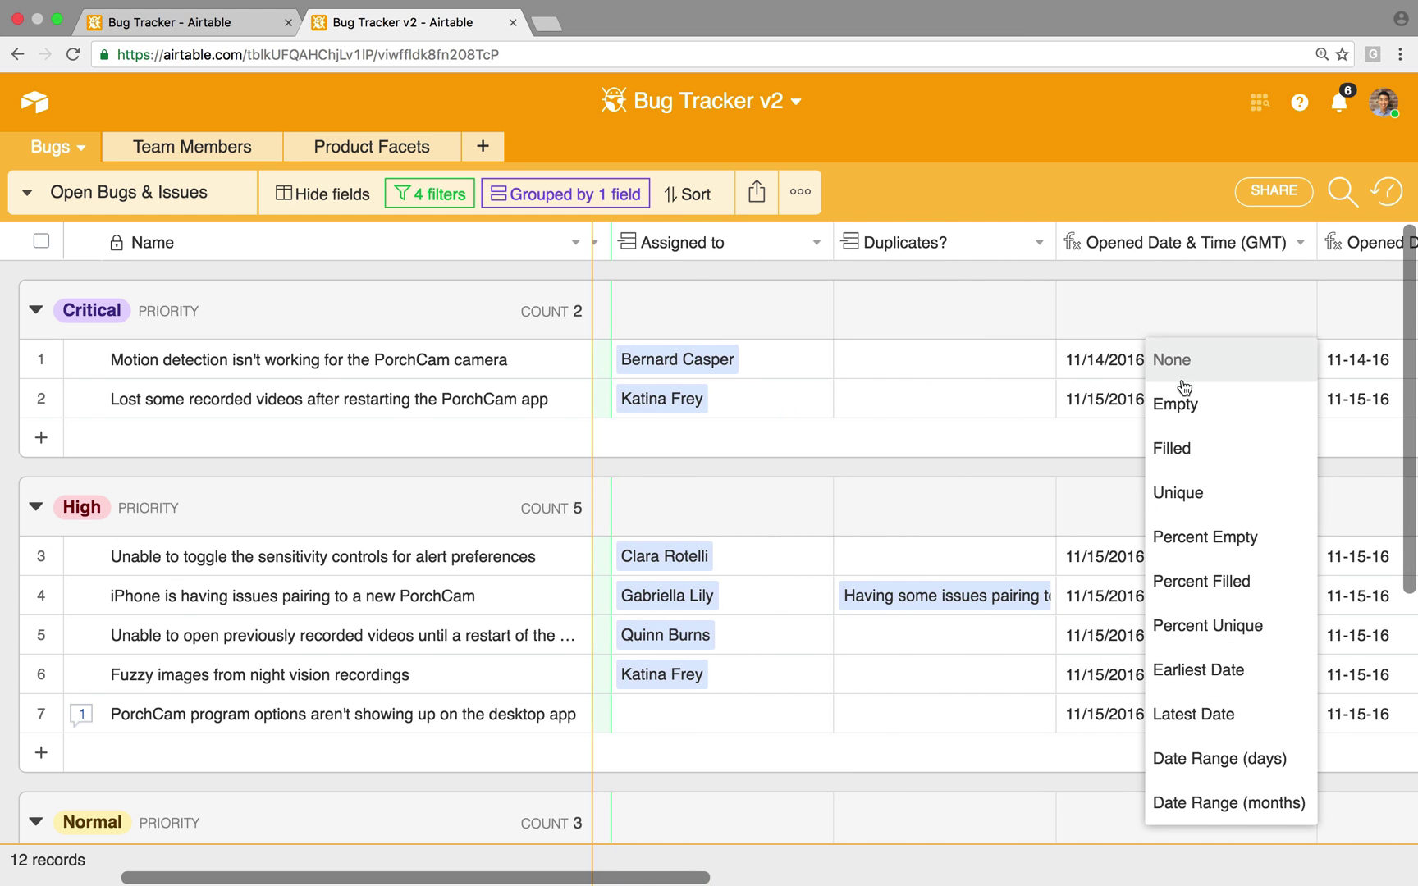
pyautogui.click(1218, 671)
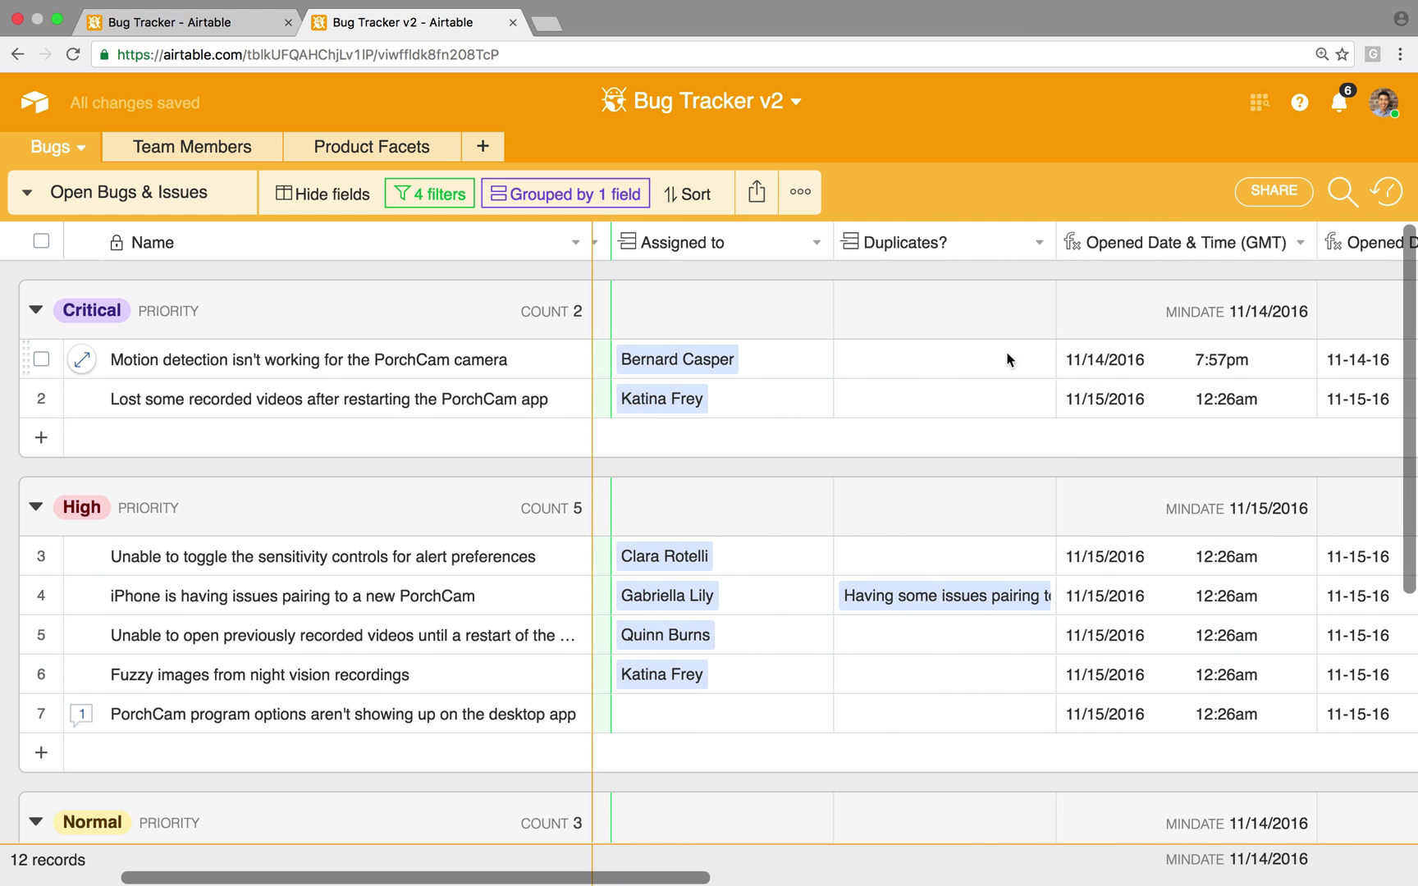
pyautogui.hscroll(6, 936, 342)
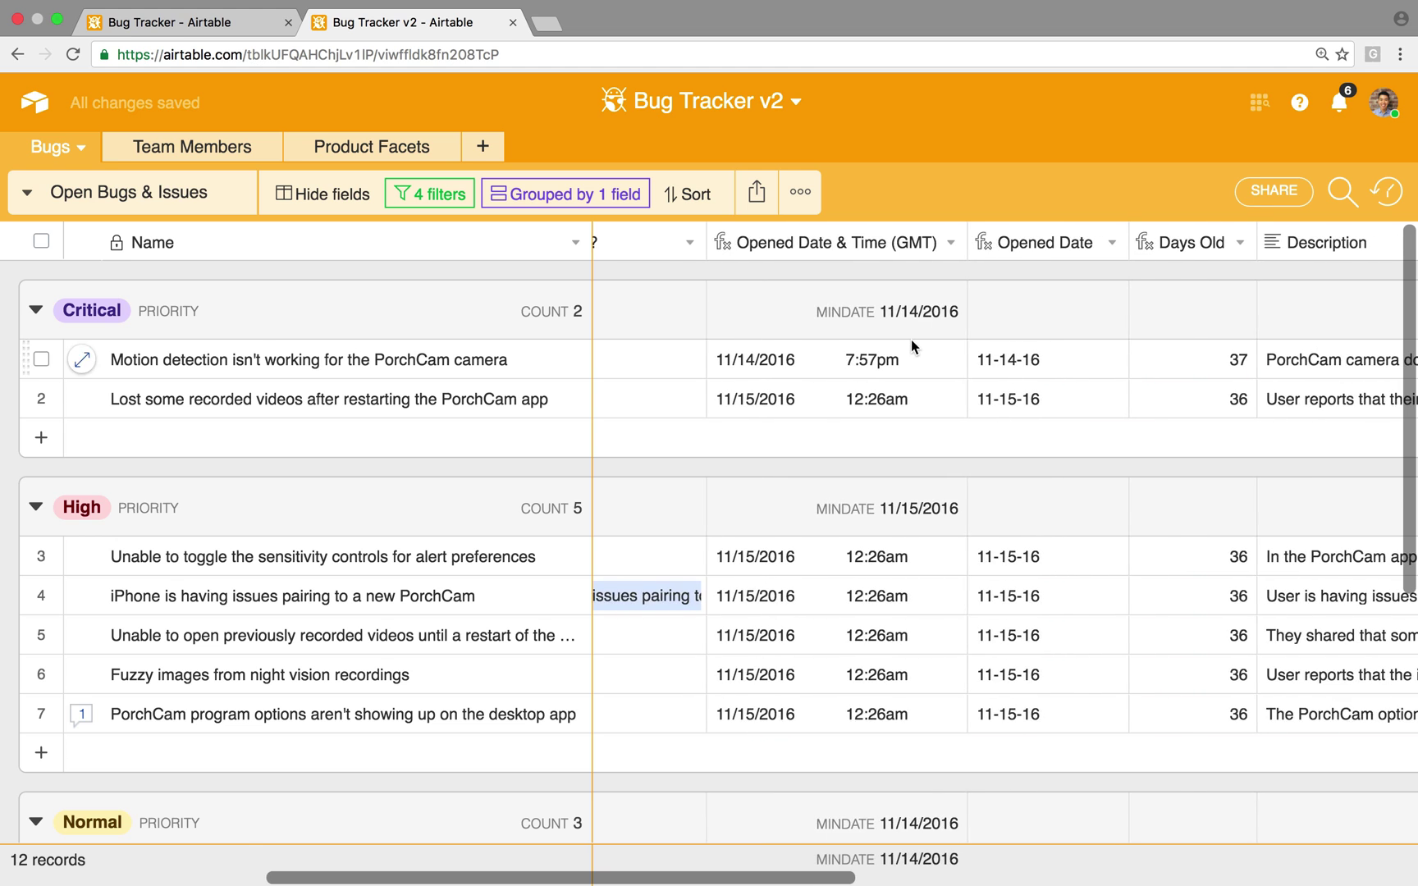
pyautogui.hscroll(1, 911, 339)
pyautogui.click(1152, 310)
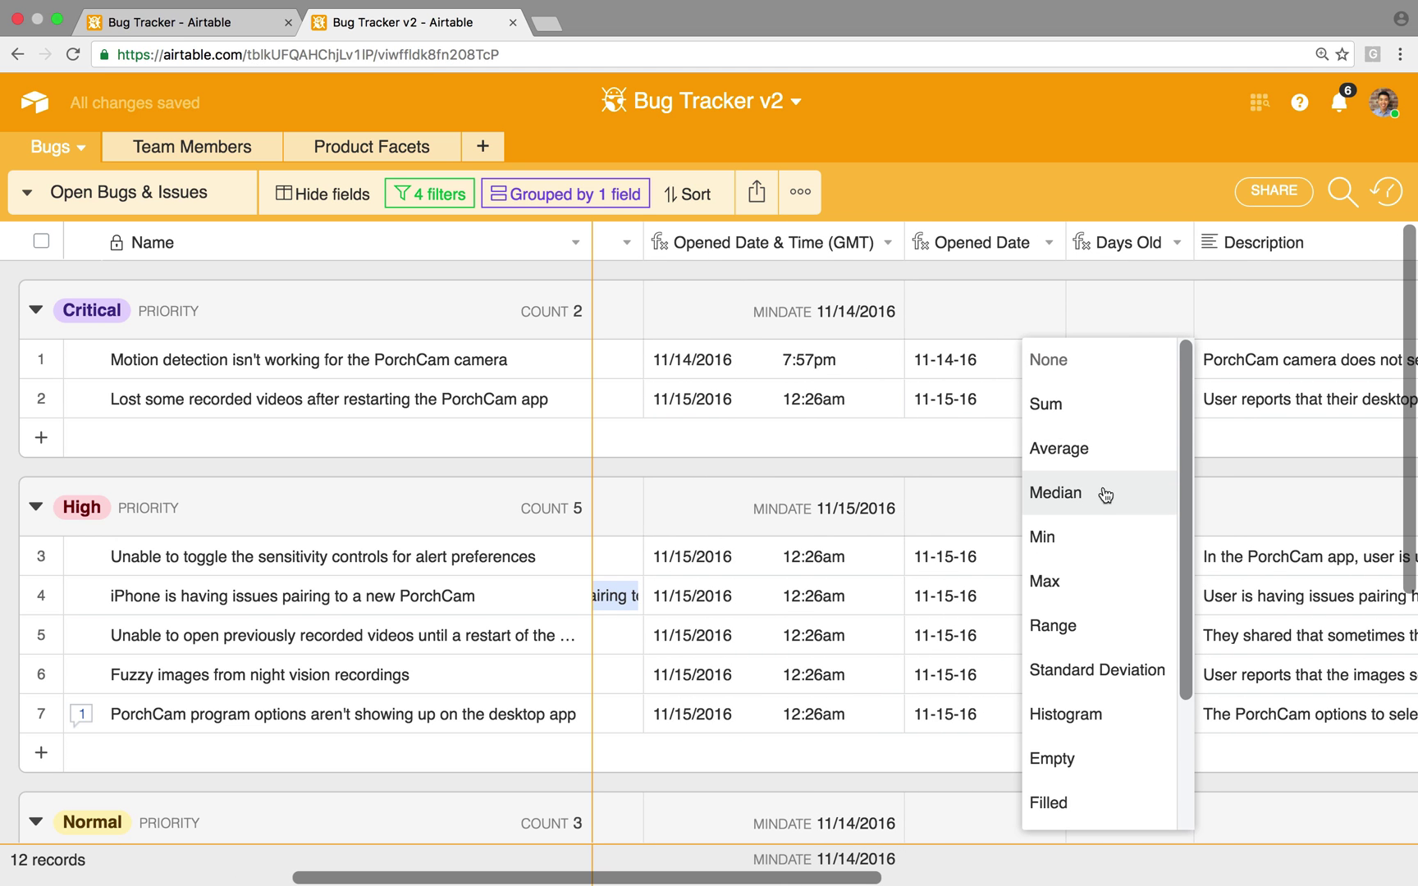
pyautogui.click(1092, 450)
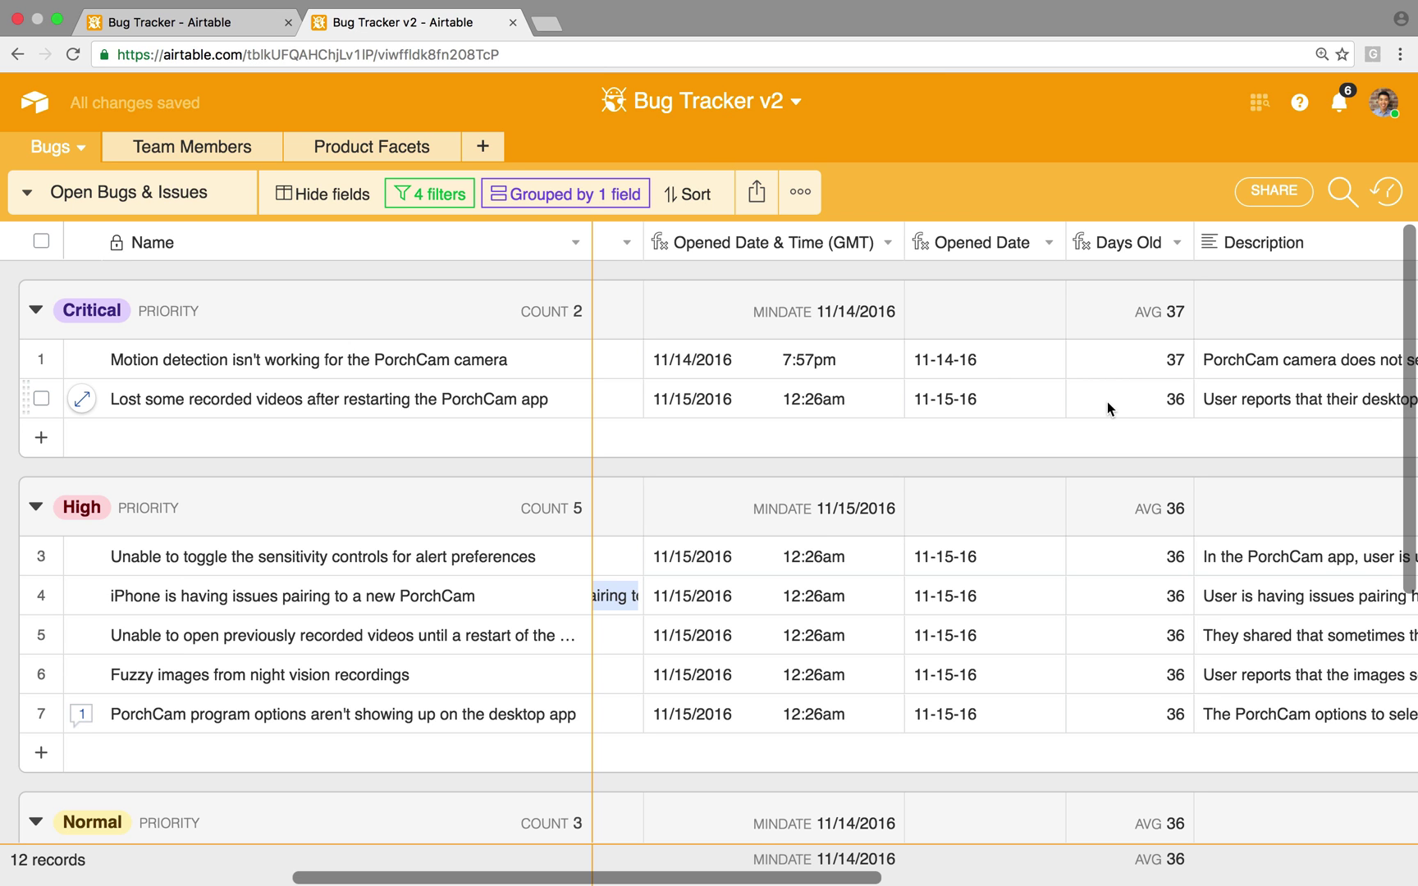
pyautogui.hscroll(-1, 902, 329)
pyautogui.hscroll(-3, 835, 284)
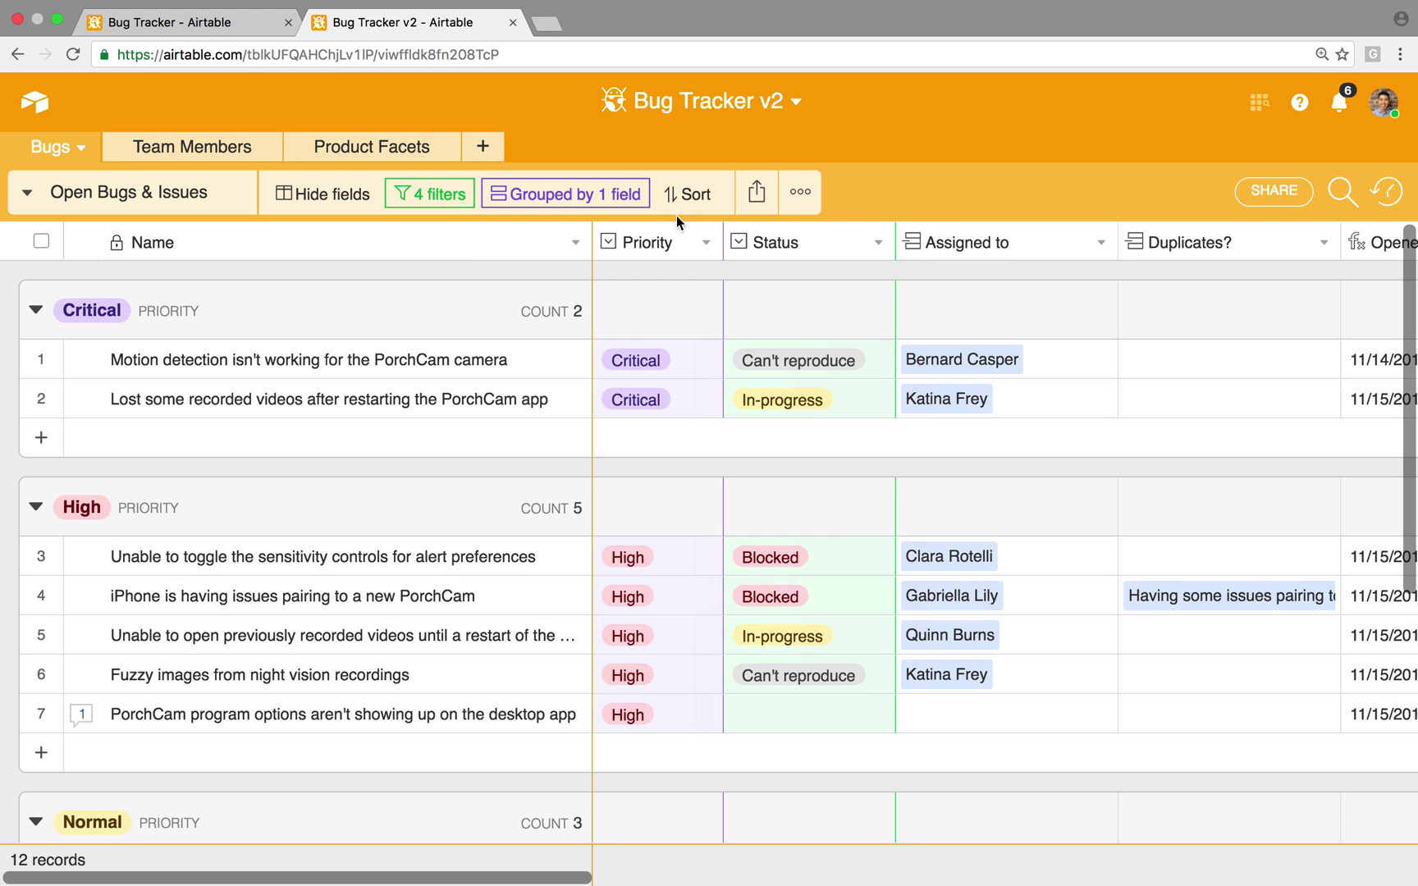
pyautogui.click(623, 194)
pyautogui.click(1041, 226)
pyautogui.click(643, 227)
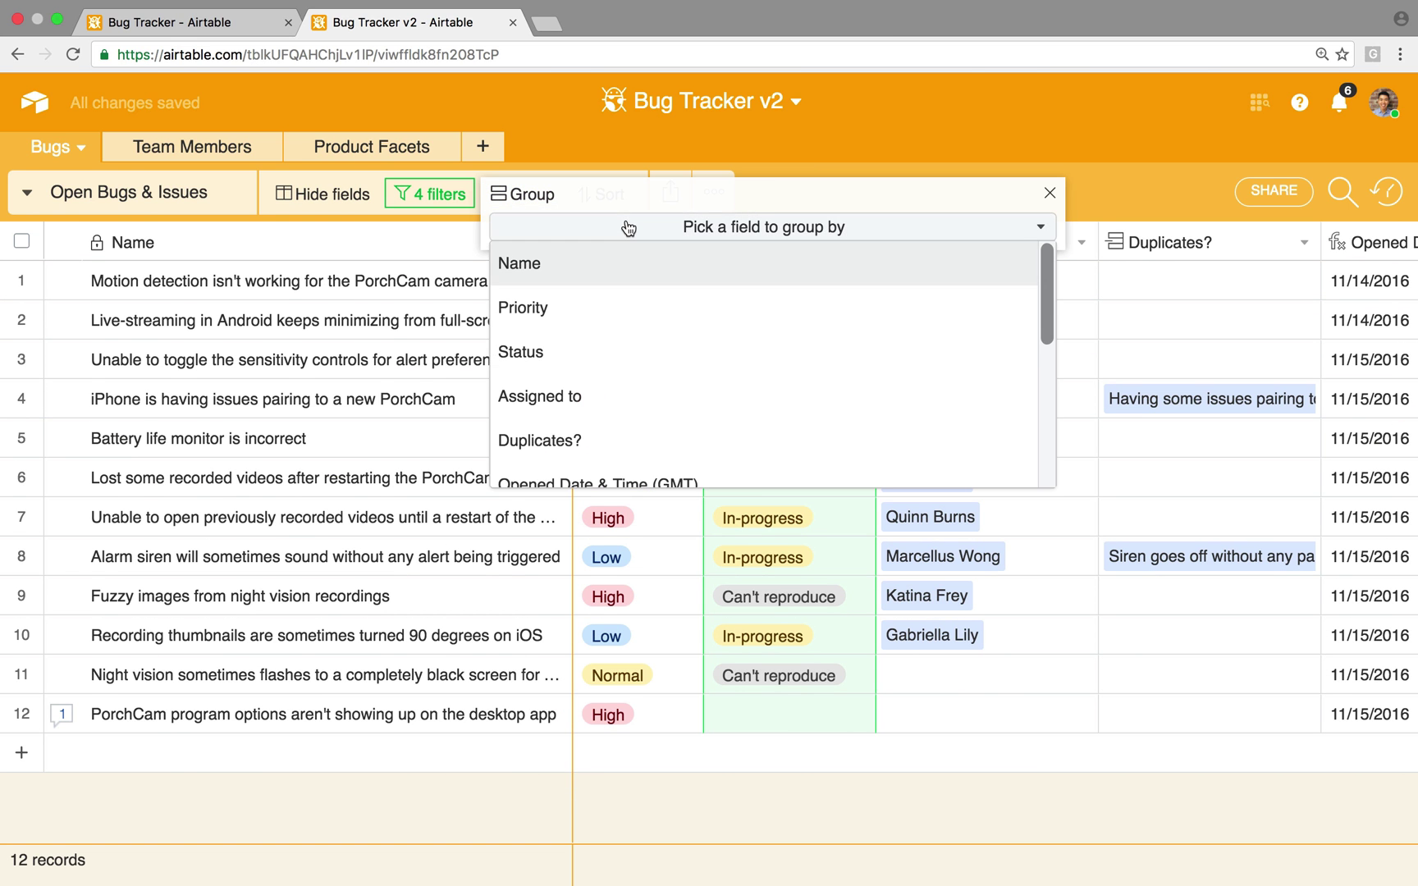
pyautogui.click(654, 396)
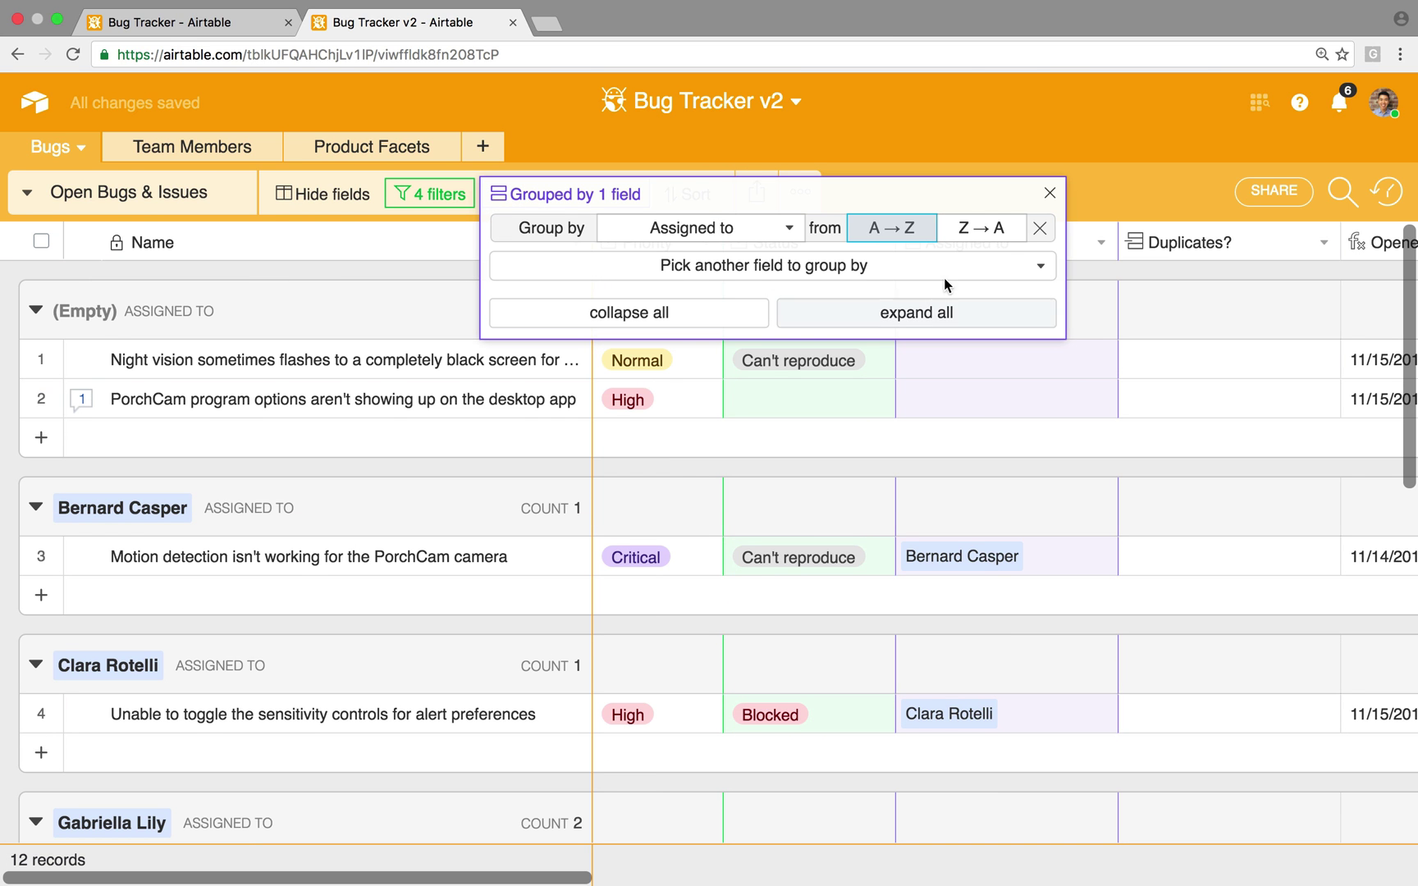
pyautogui.click(1049, 192)
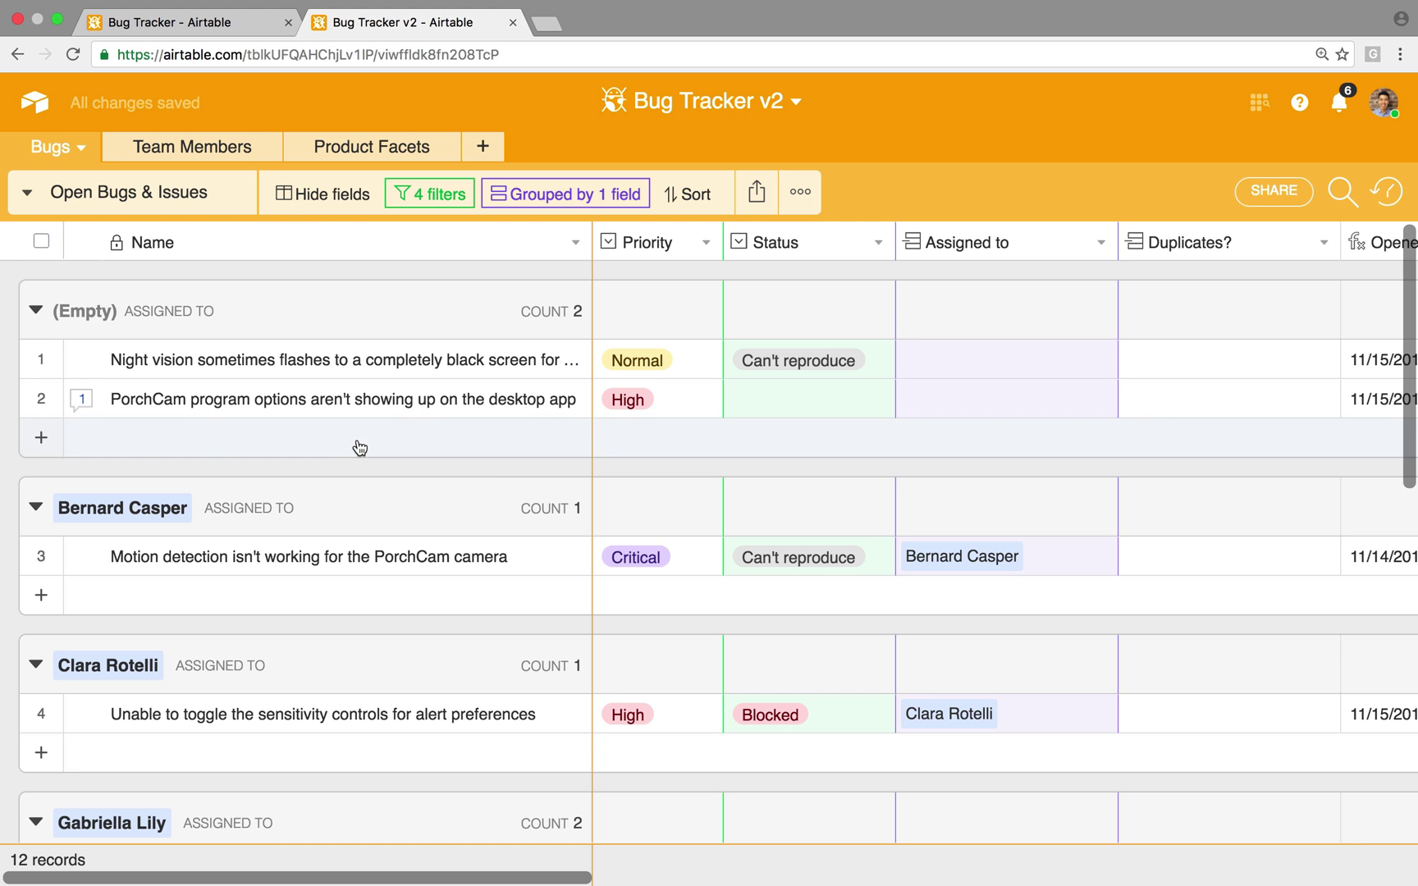
pyautogui.scroll(-5, 249, 361)
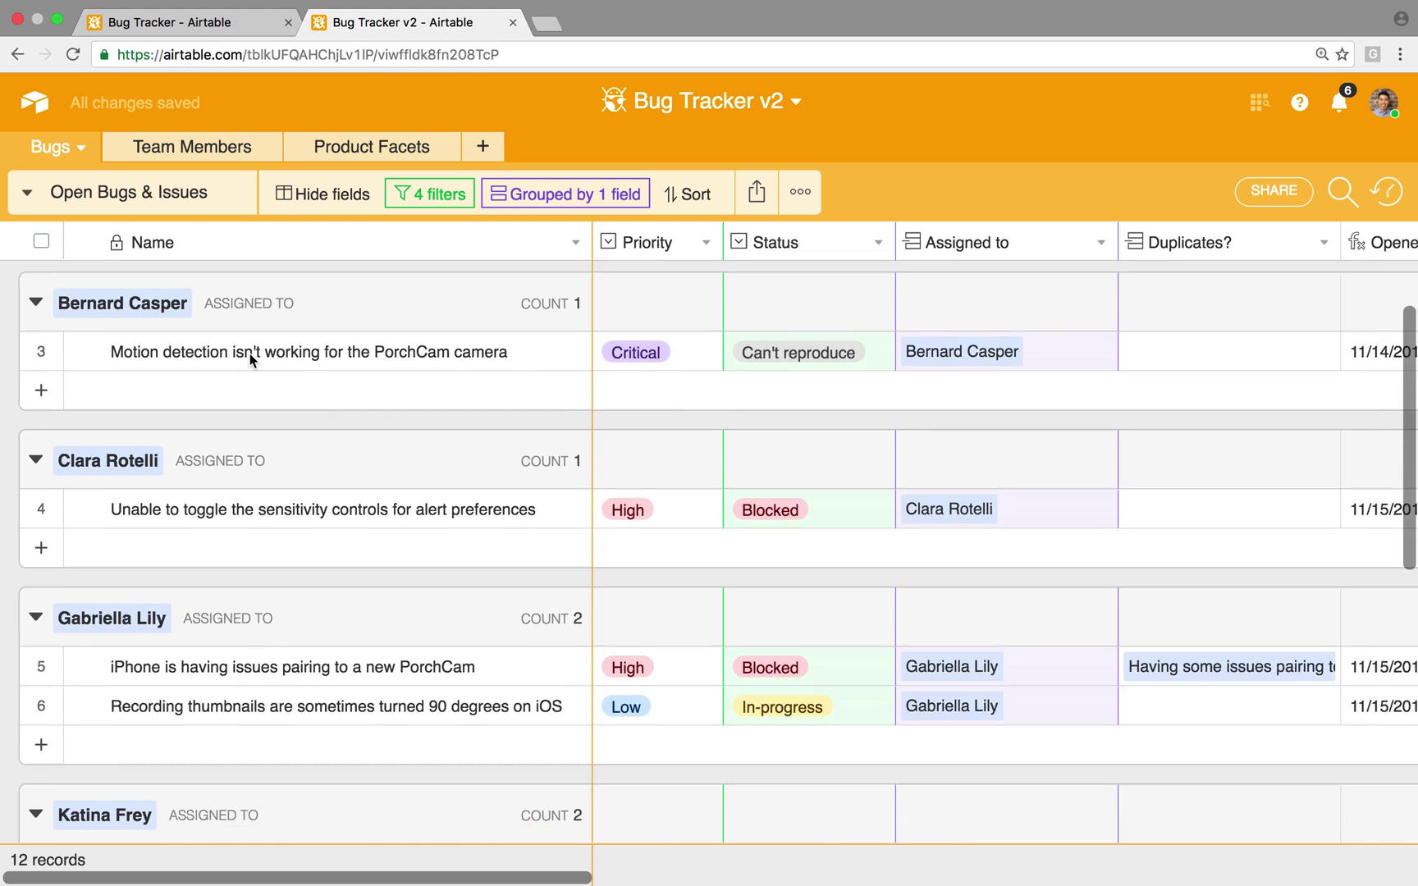
pyautogui.scroll(-10, 250, 358)
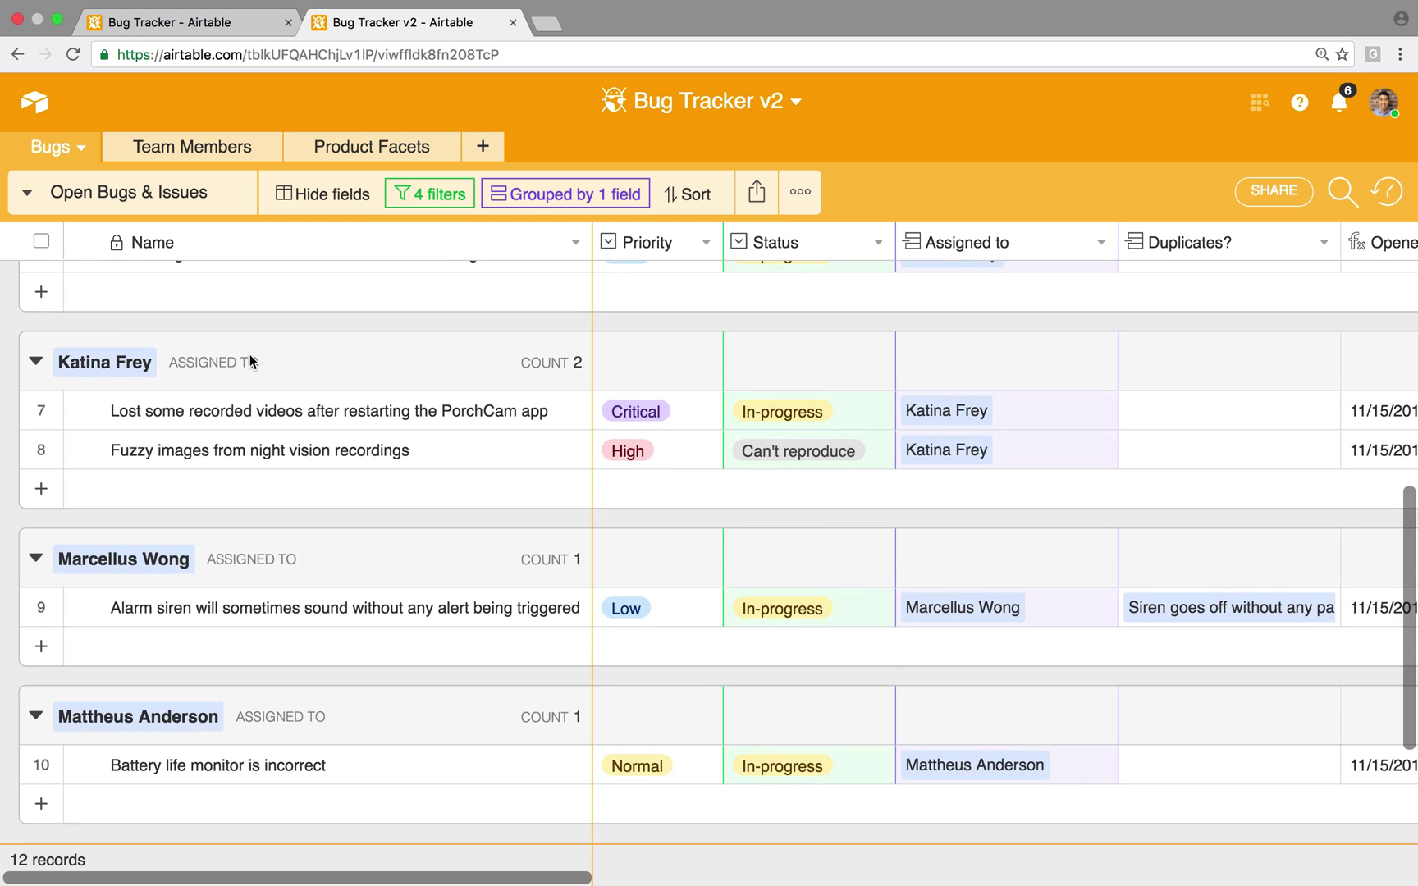
pyautogui.scroll(-7, 251, 355)
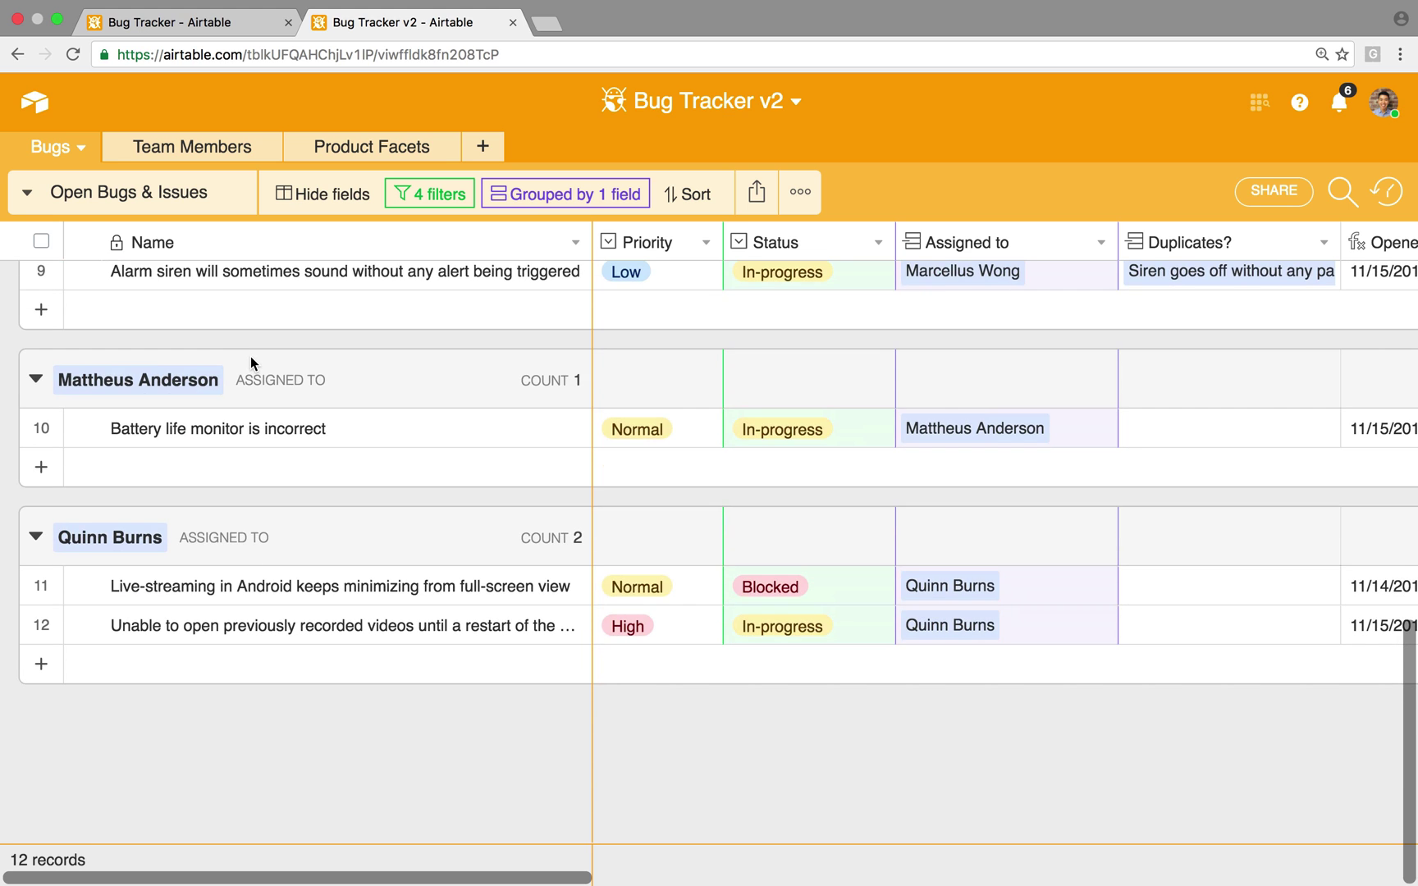
pyautogui.scroll(20, 251, 361)
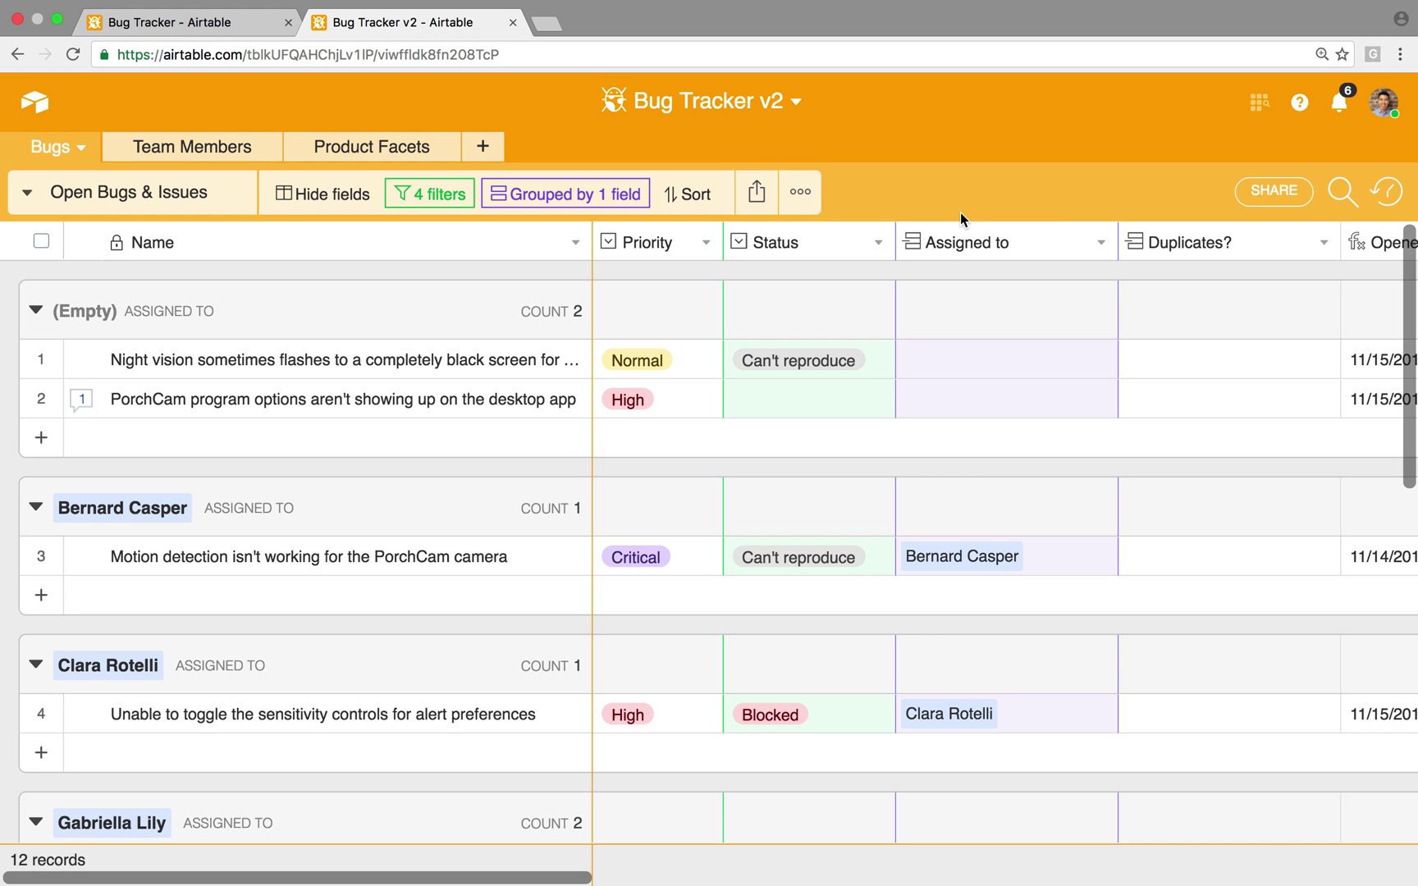
pyautogui.click(1276, 193)
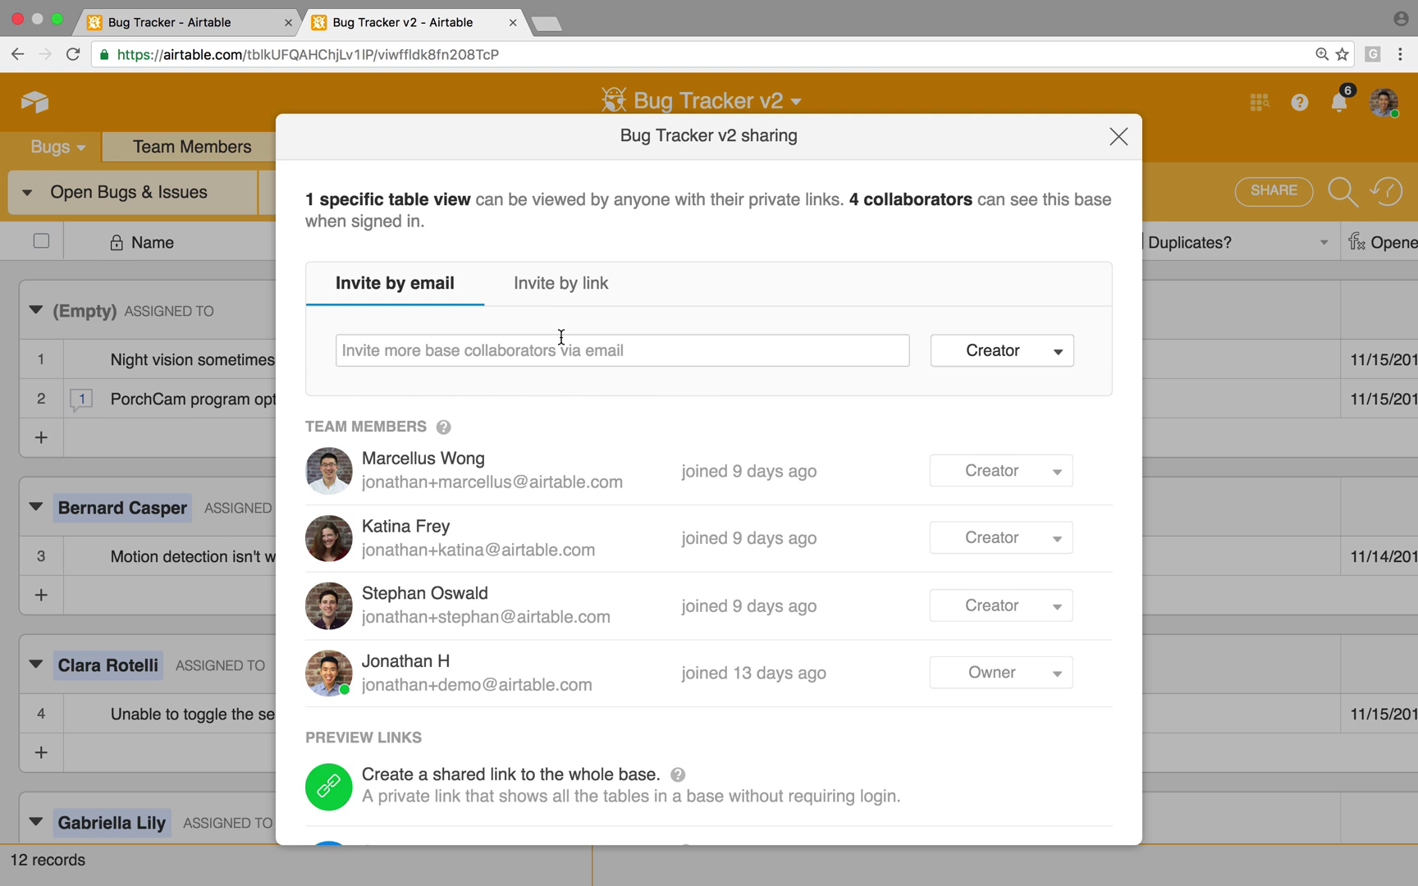
pyautogui.click(546, 286)
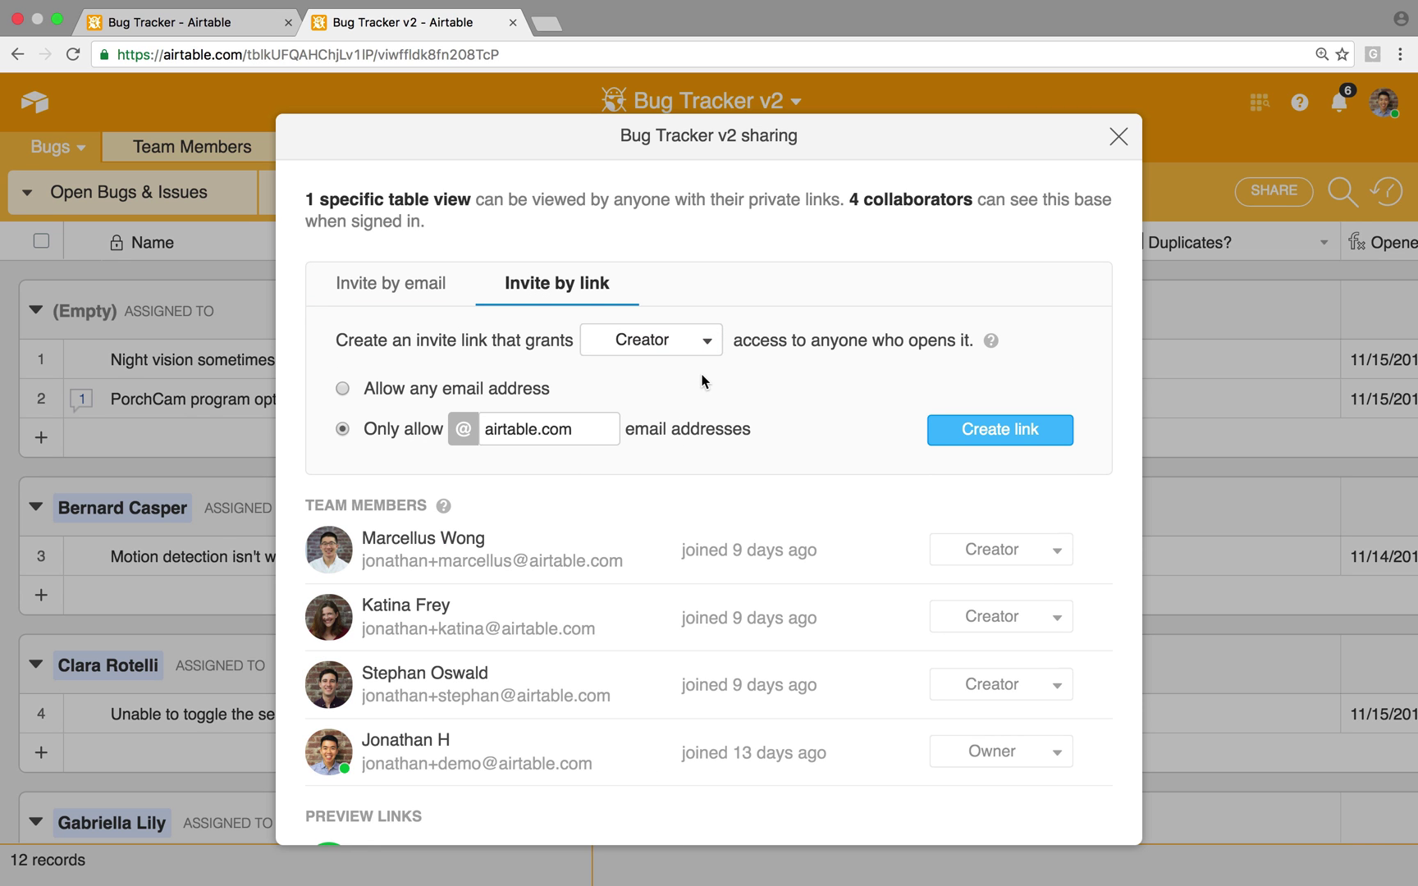
pyautogui.click(1119, 137)
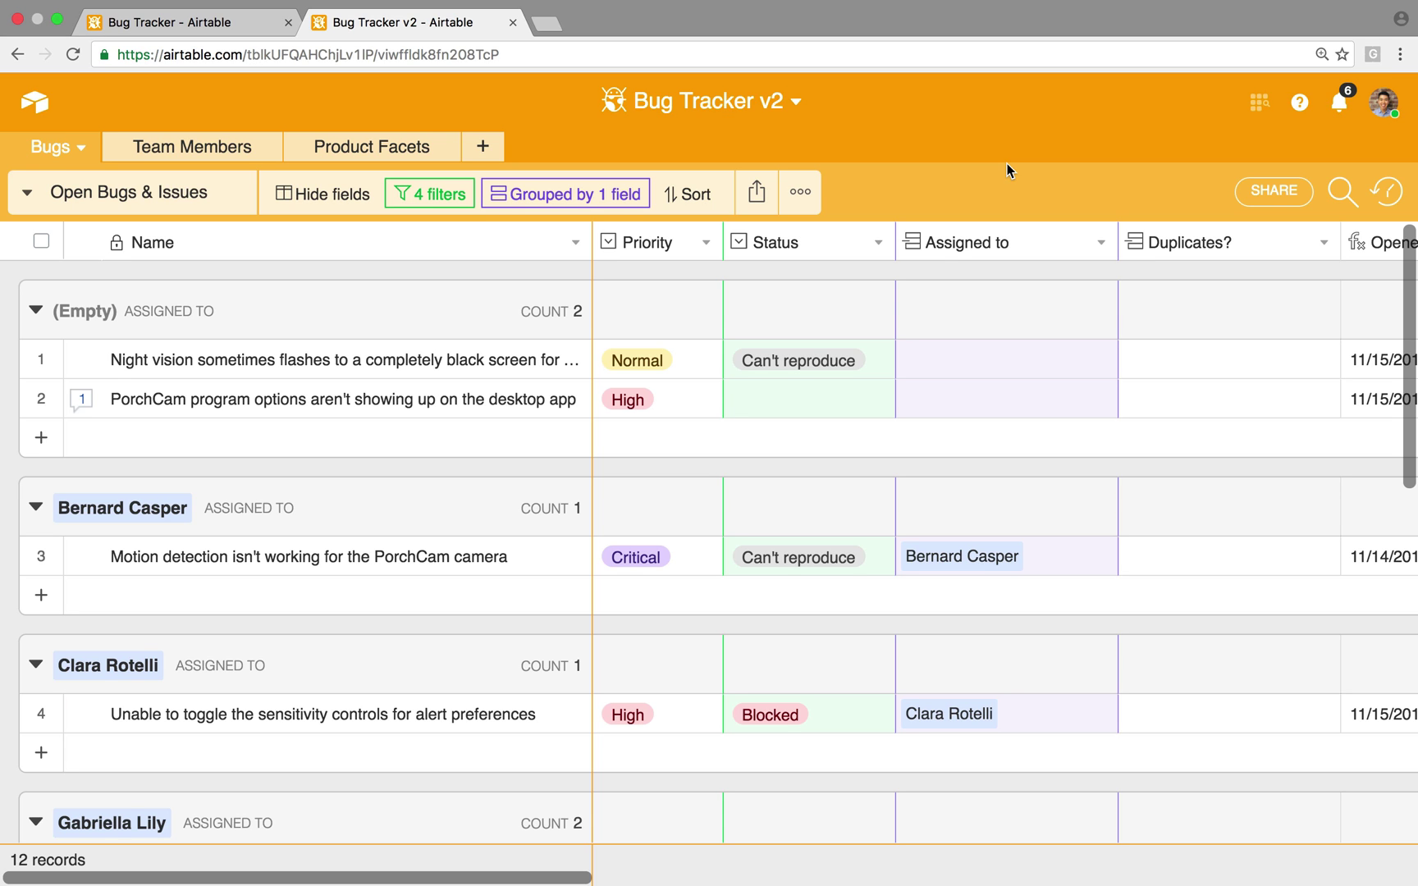
# Choose All Bug Reports from the view switcher to list all 20 records.
pyautogui.click(37, 209)
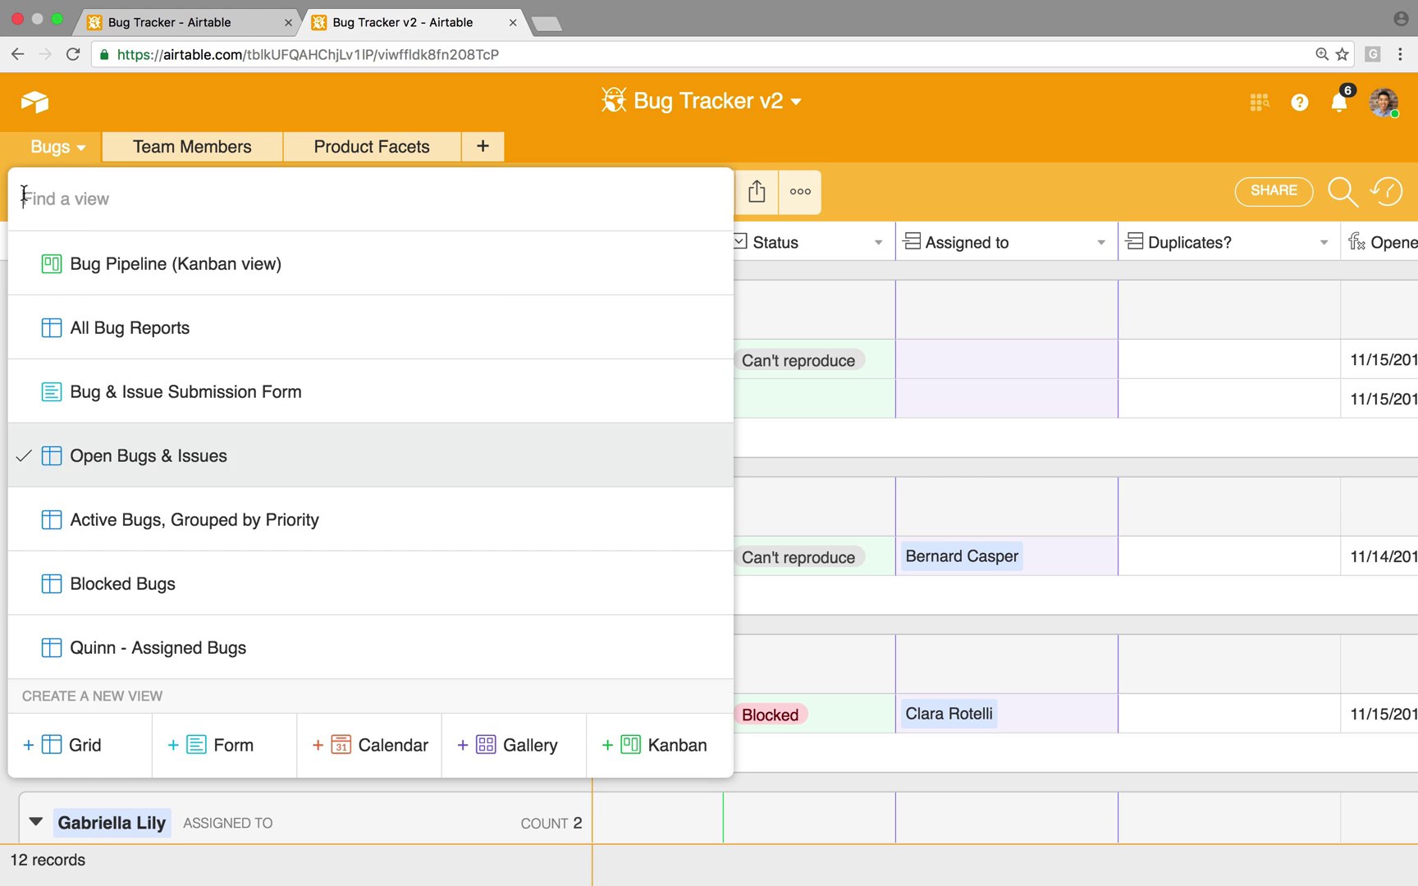
pyautogui.click(212, 331)
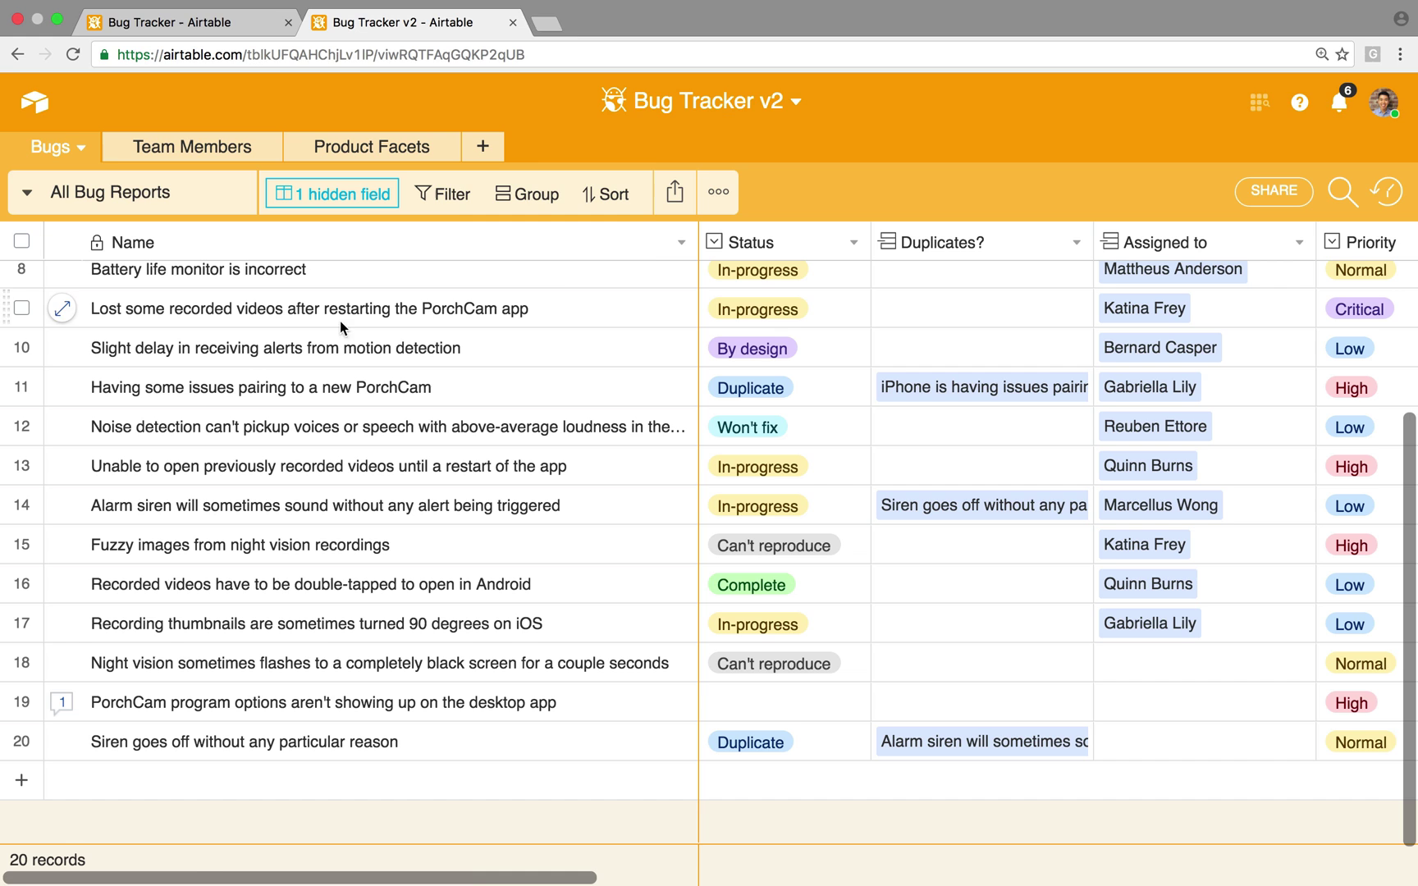
# Create an empty table named 'Software Update Versions'.
pyautogui.click(488, 146)
pyautogui.click(525, 182)
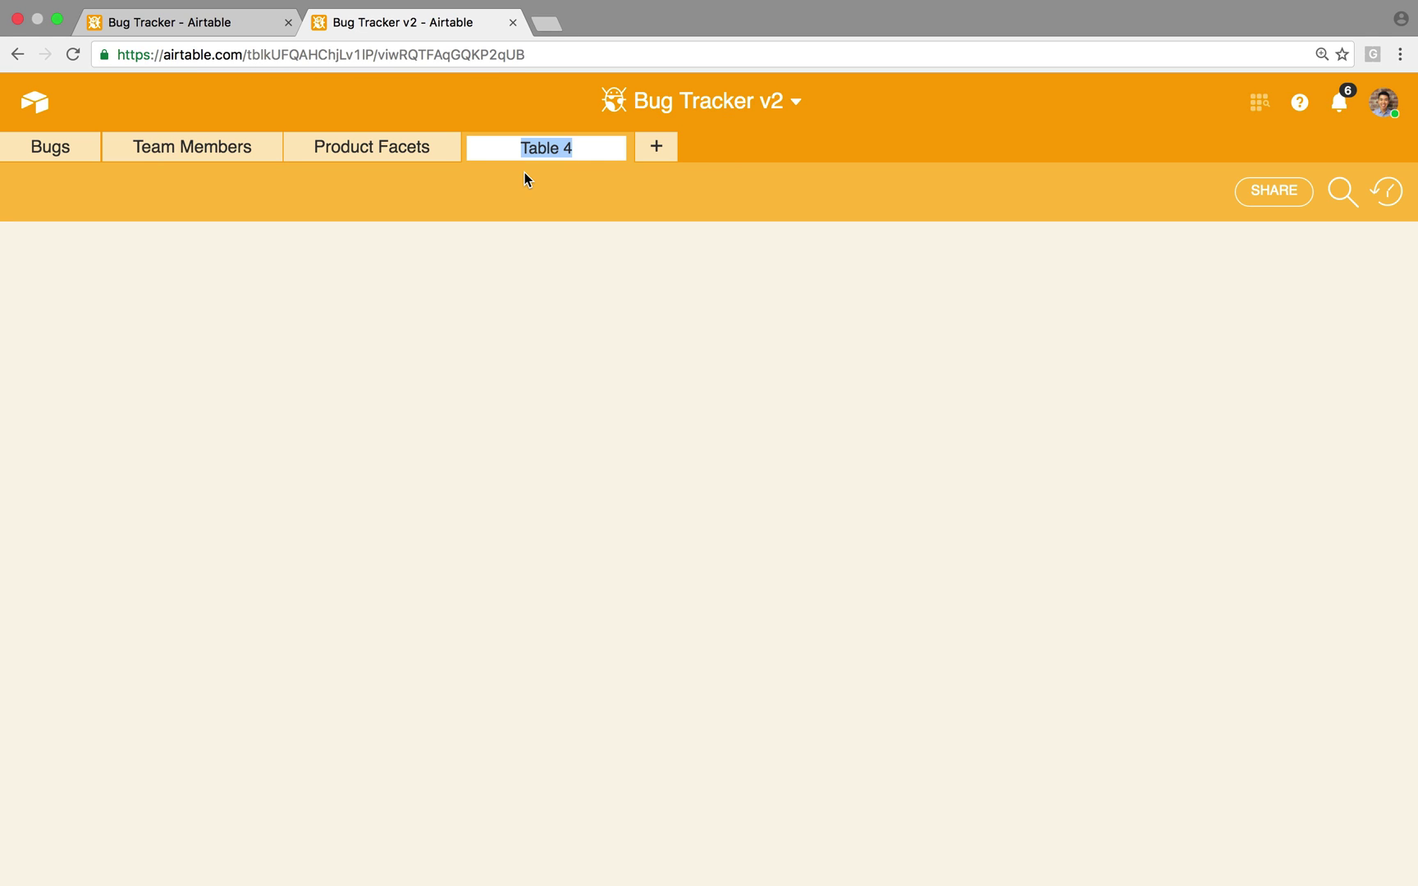
pyautogui.write('Software U')
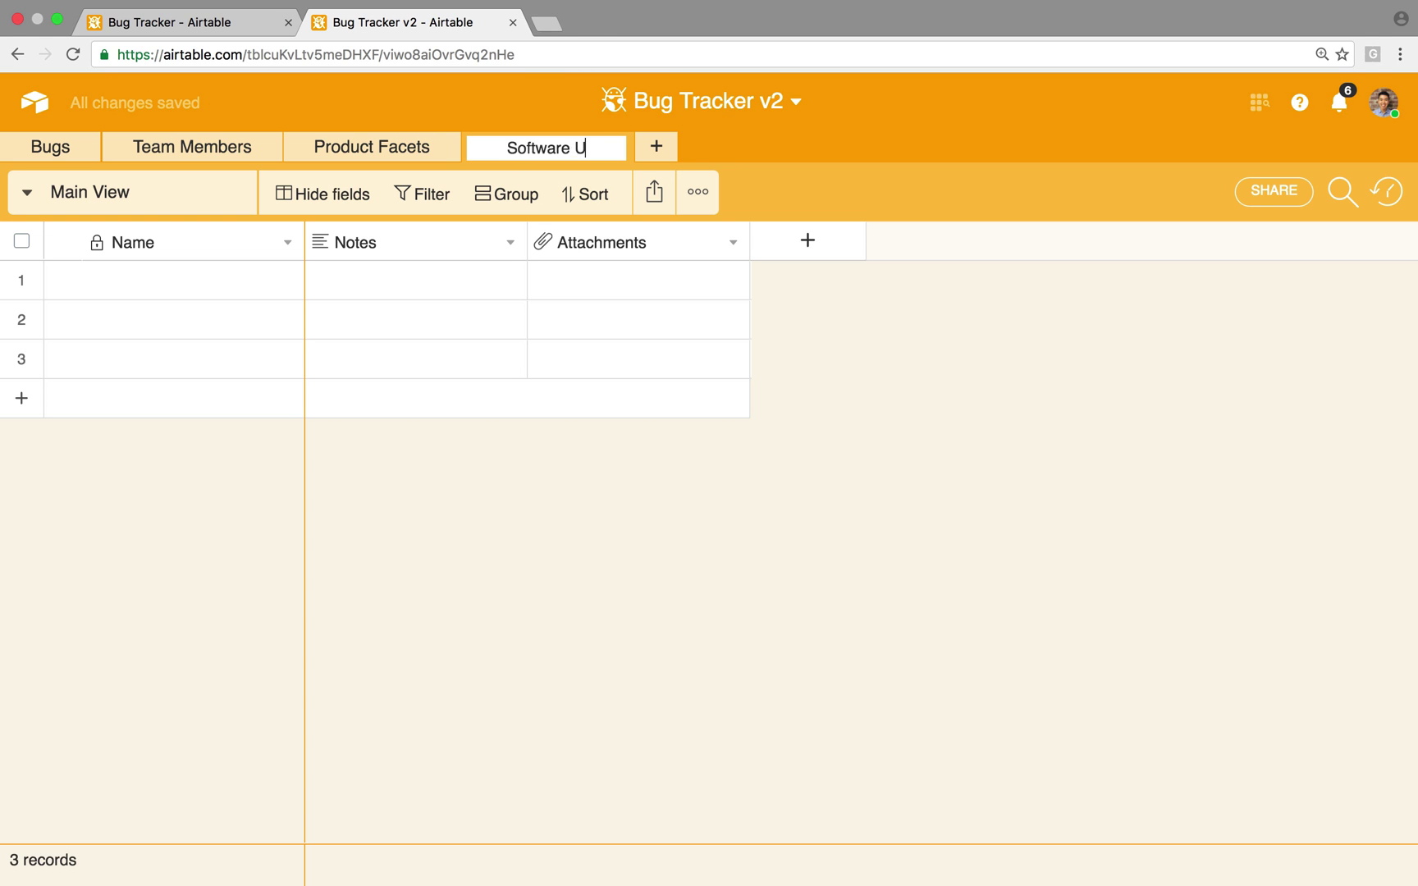
pyautogui.write('pdate Versions')
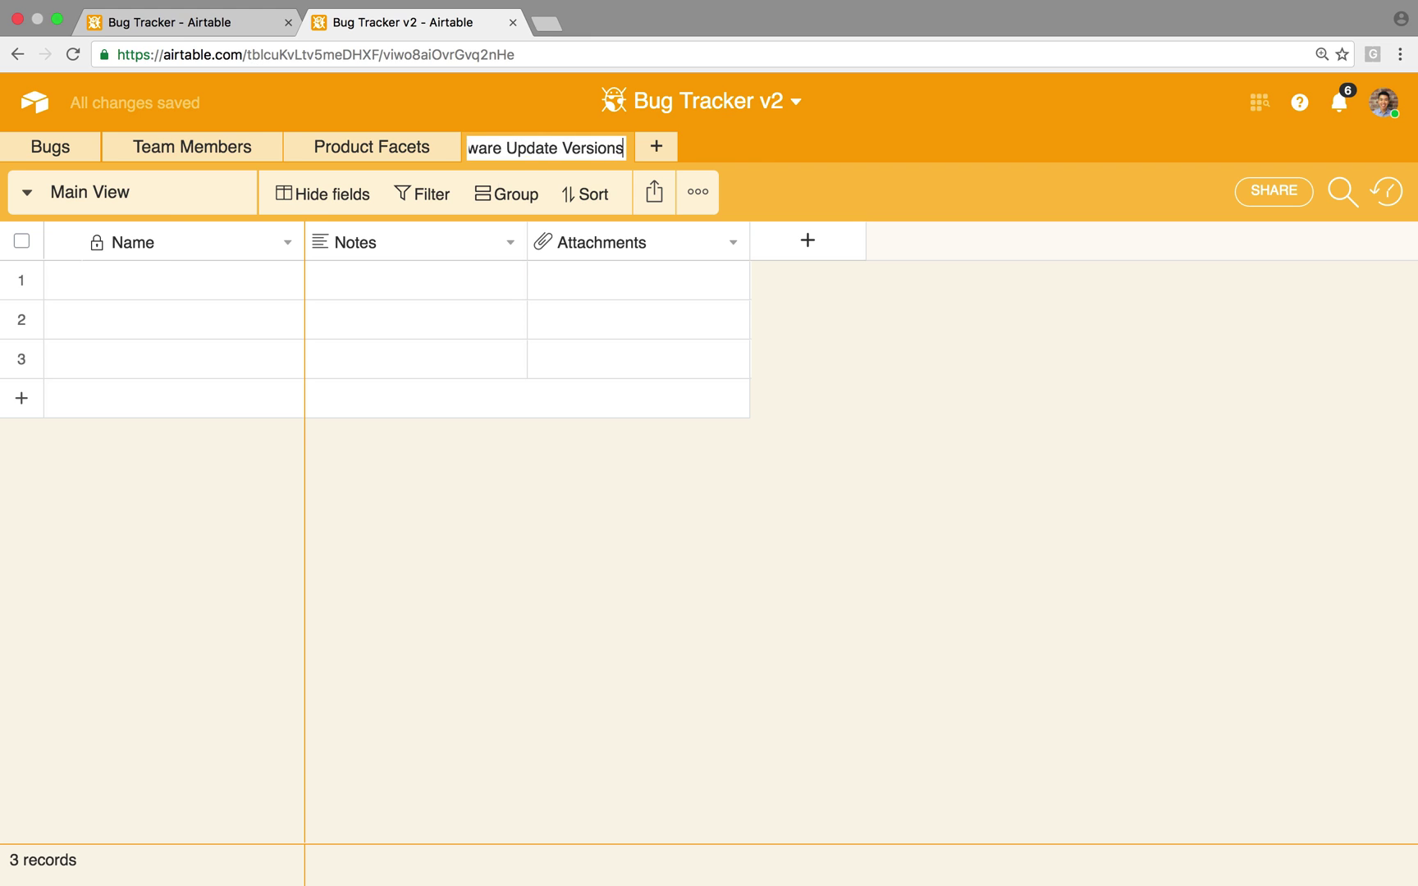
pyautogui.click(162, 278)
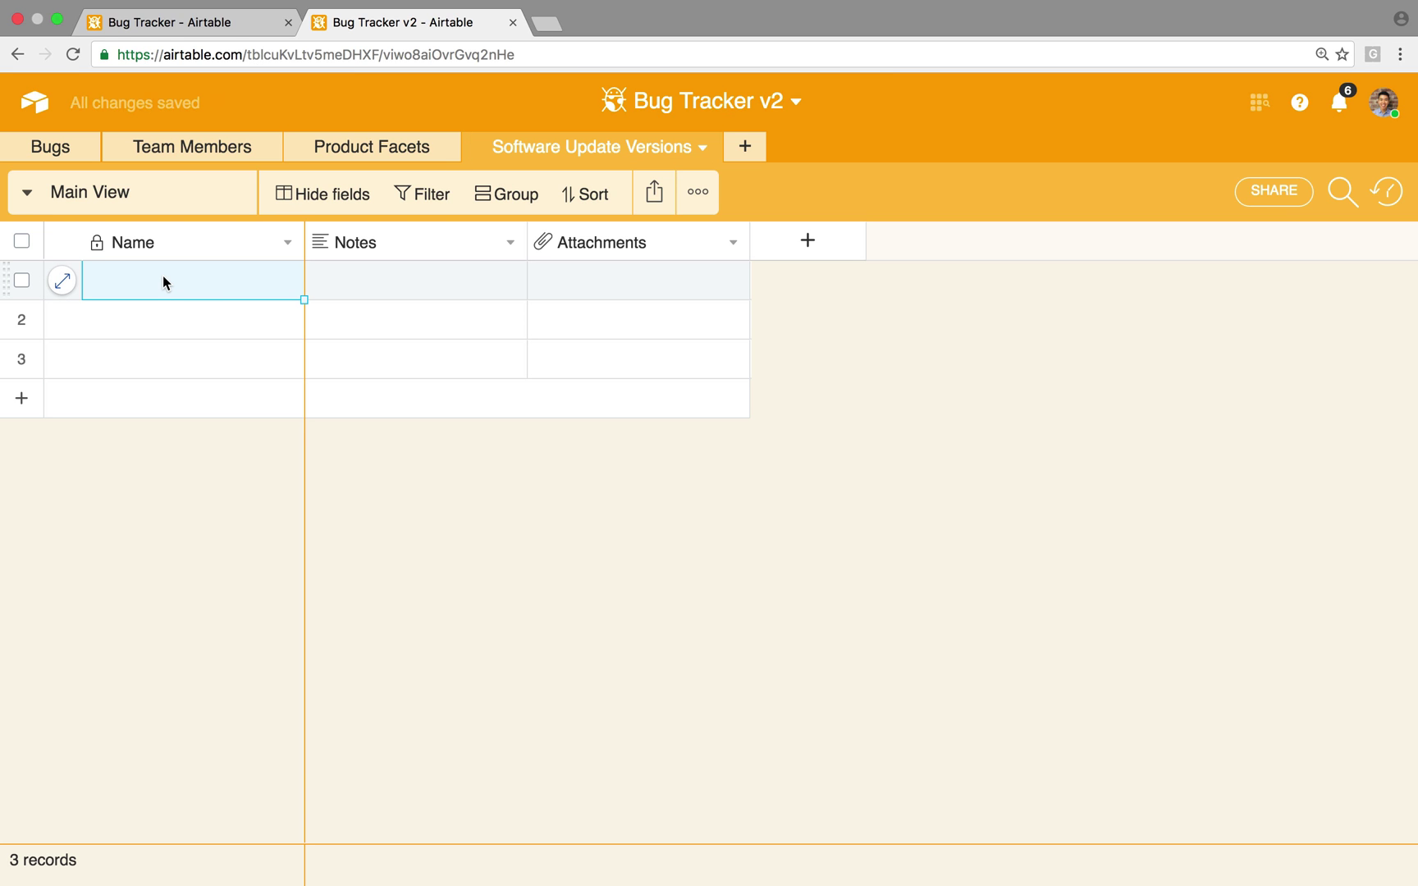
# Enter v1.0, v1.1 and v1.2 in the Name column.
pyautogui.write('v1.0')
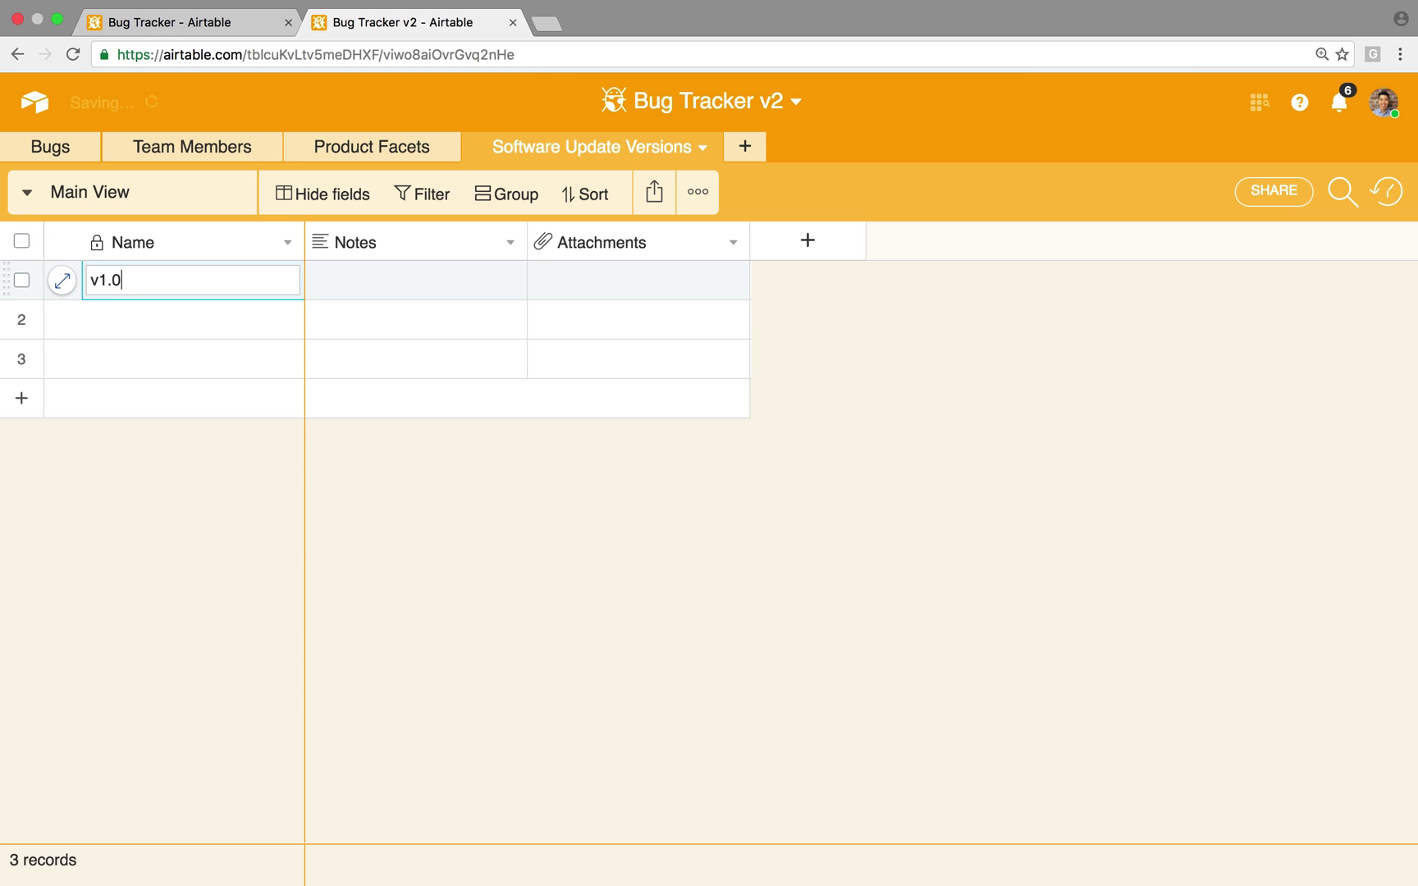
pyautogui.press('Return')
pyautogui.write('v1.1')
pyautogui.press('Return')
pyautogui.write('v')
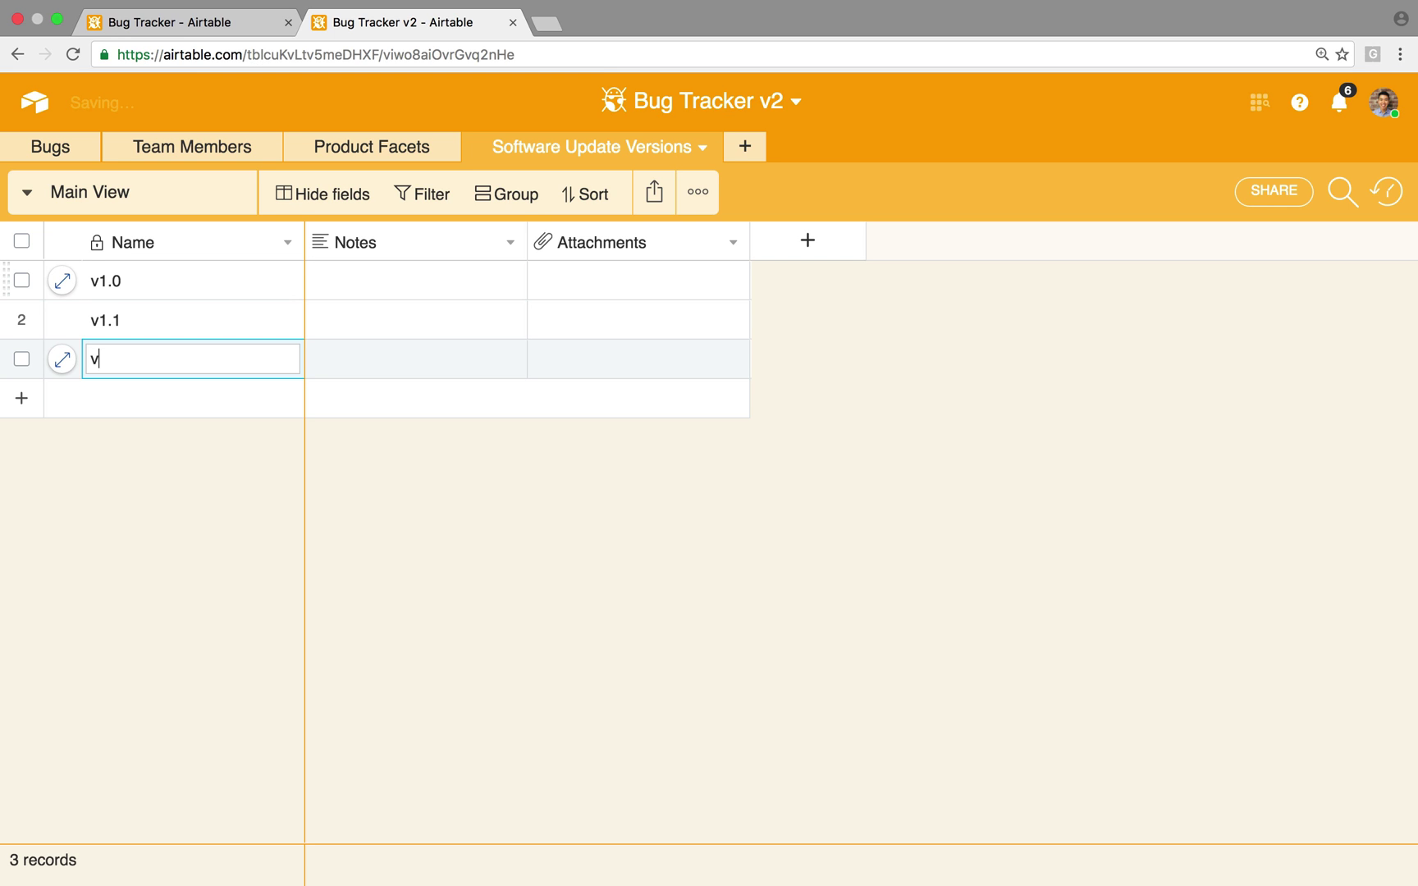
pyautogui.write('1.2')
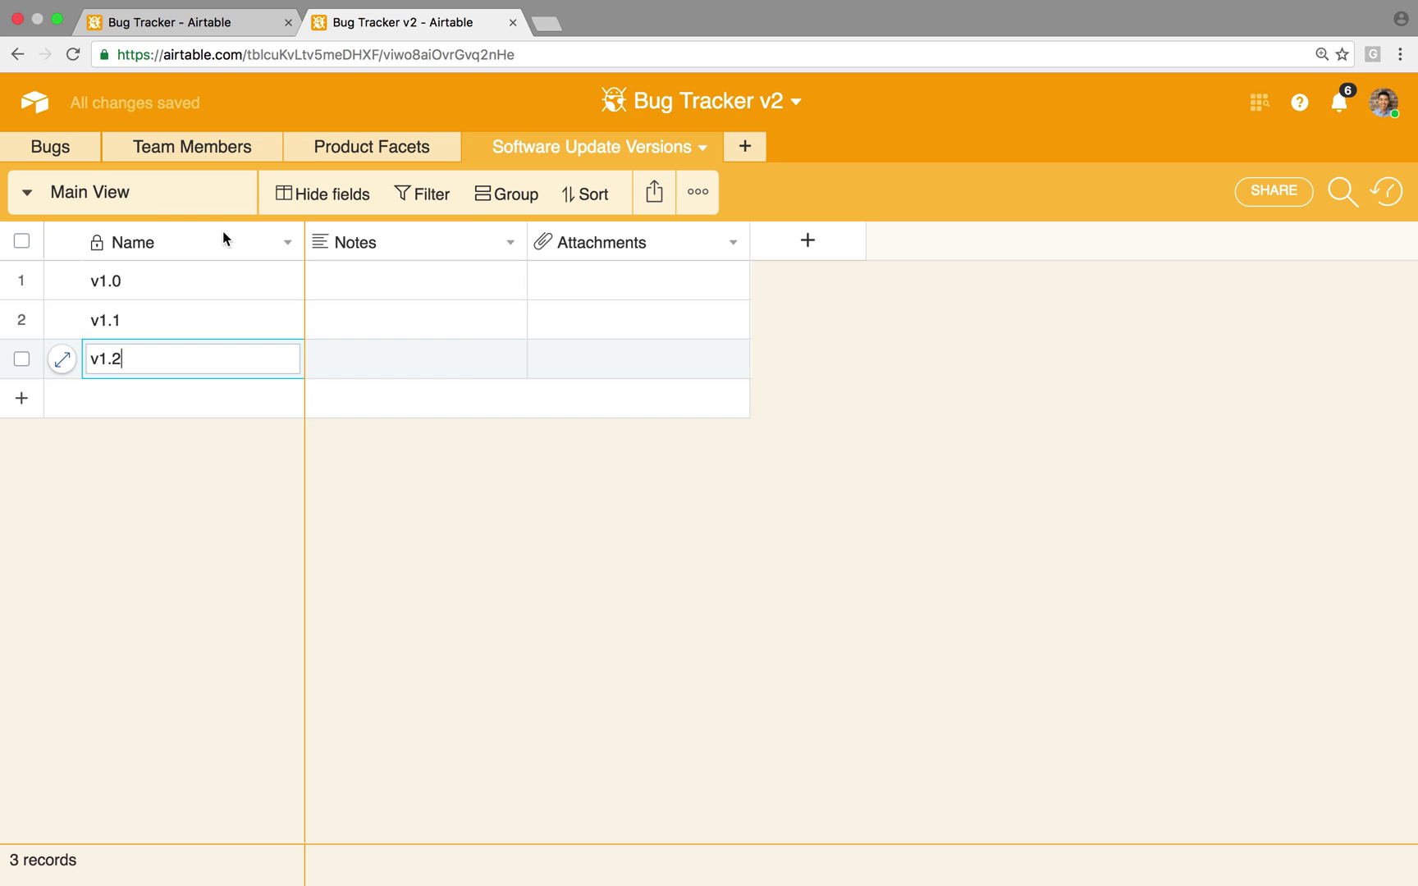
# Delete the Notes and Attachments fields from the versions table.
pyautogui.click(507, 243)
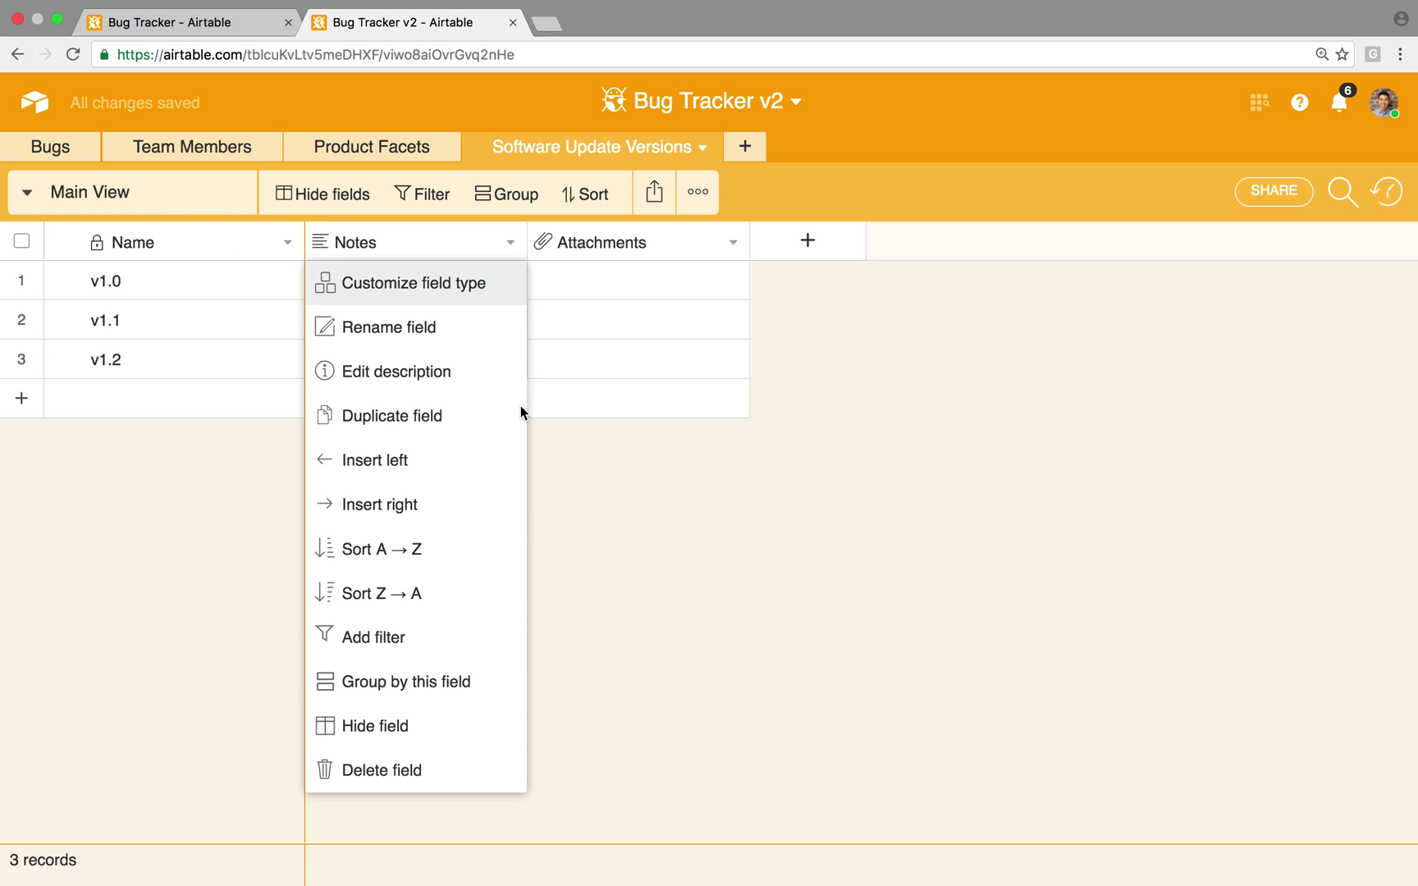
pyautogui.click(428, 768)
pyautogui.click(508, 244)
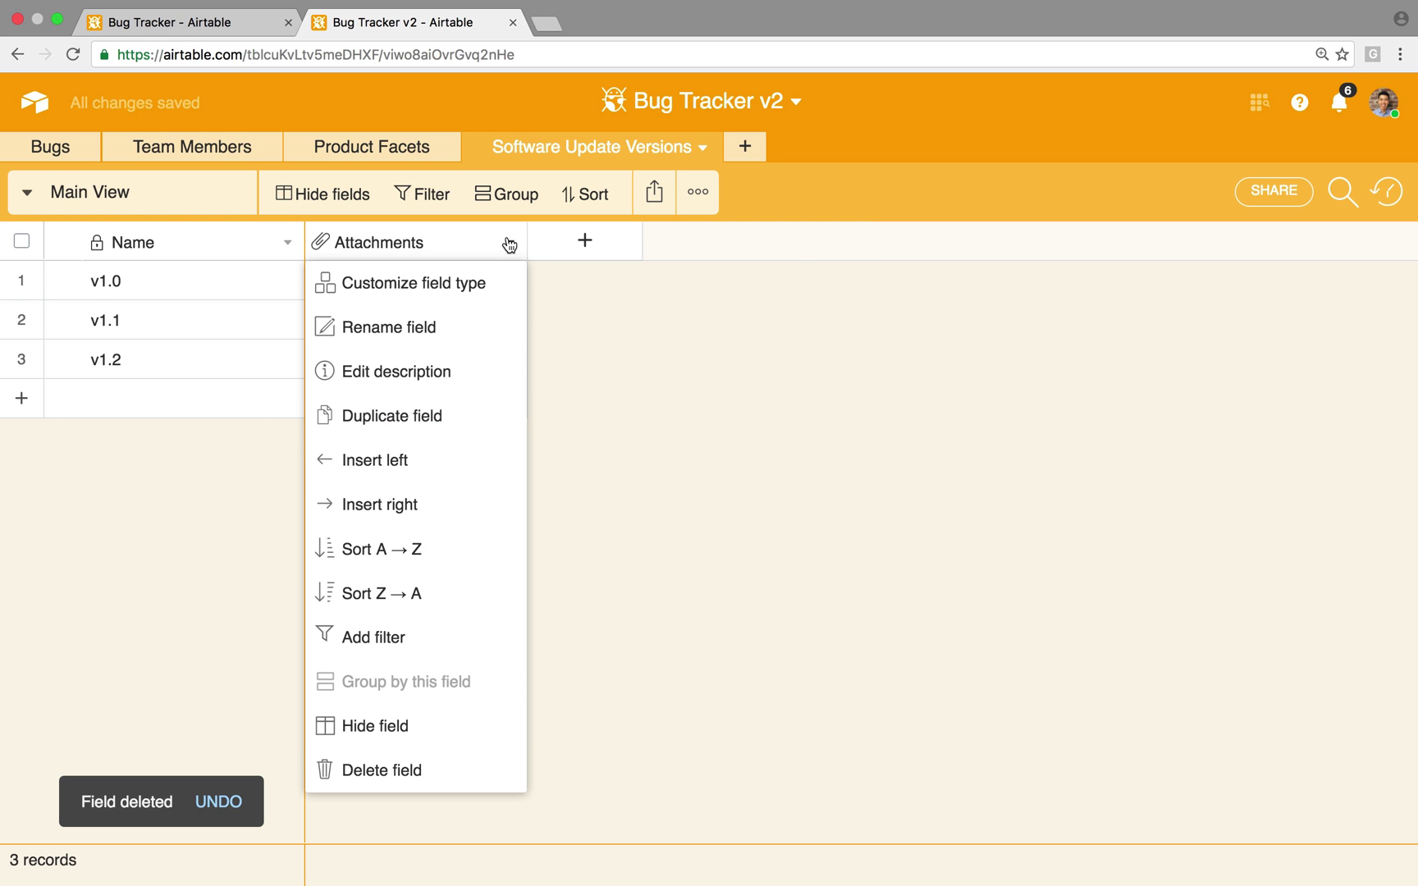
pyautogui.click(427, 770)
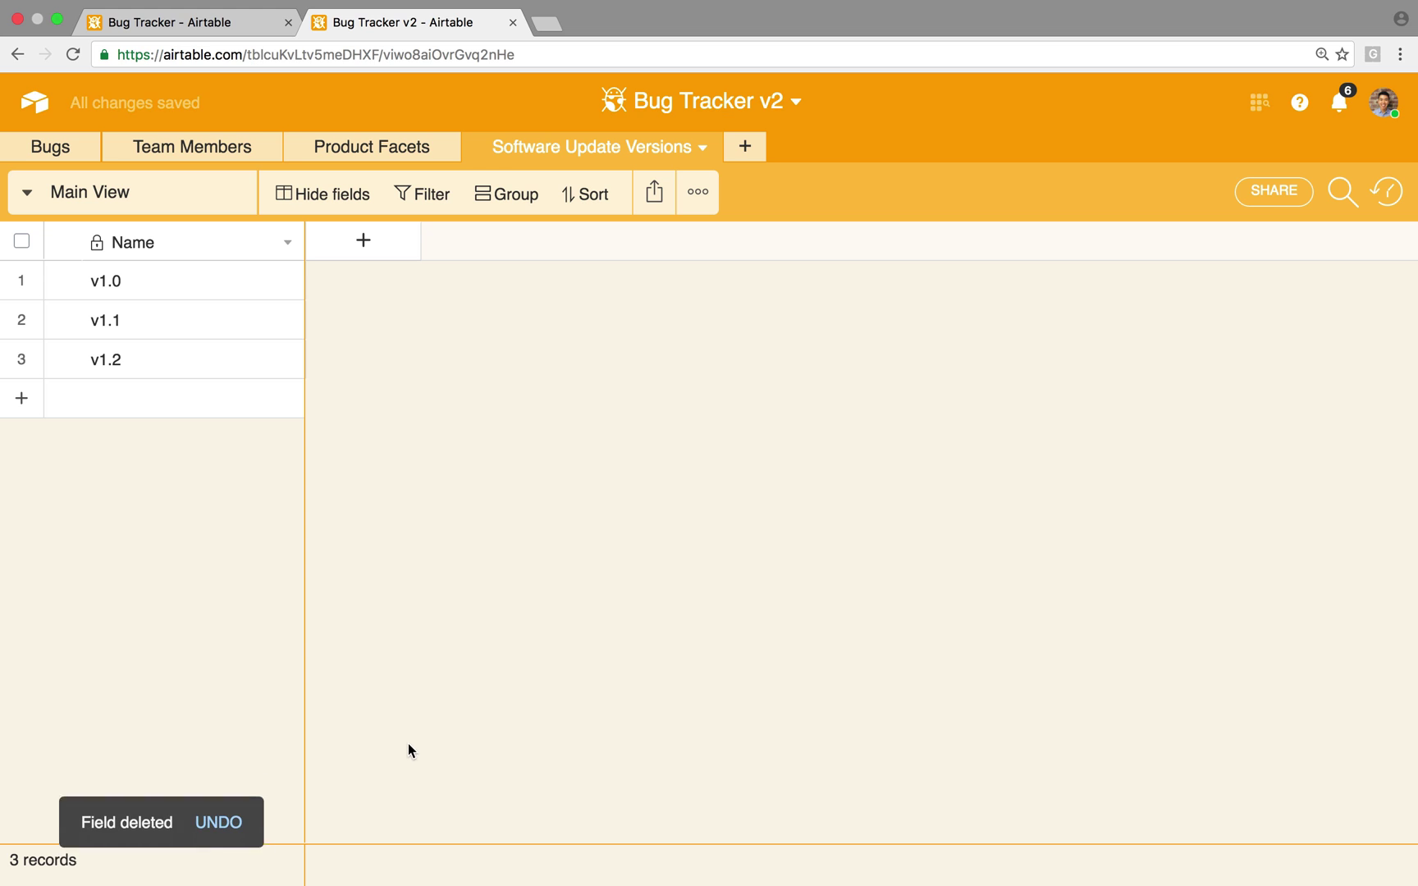
# Add a date field named 'Expected Release Date'.
pyautogui.click(379, 251)
pyautogui.click(412, 290)
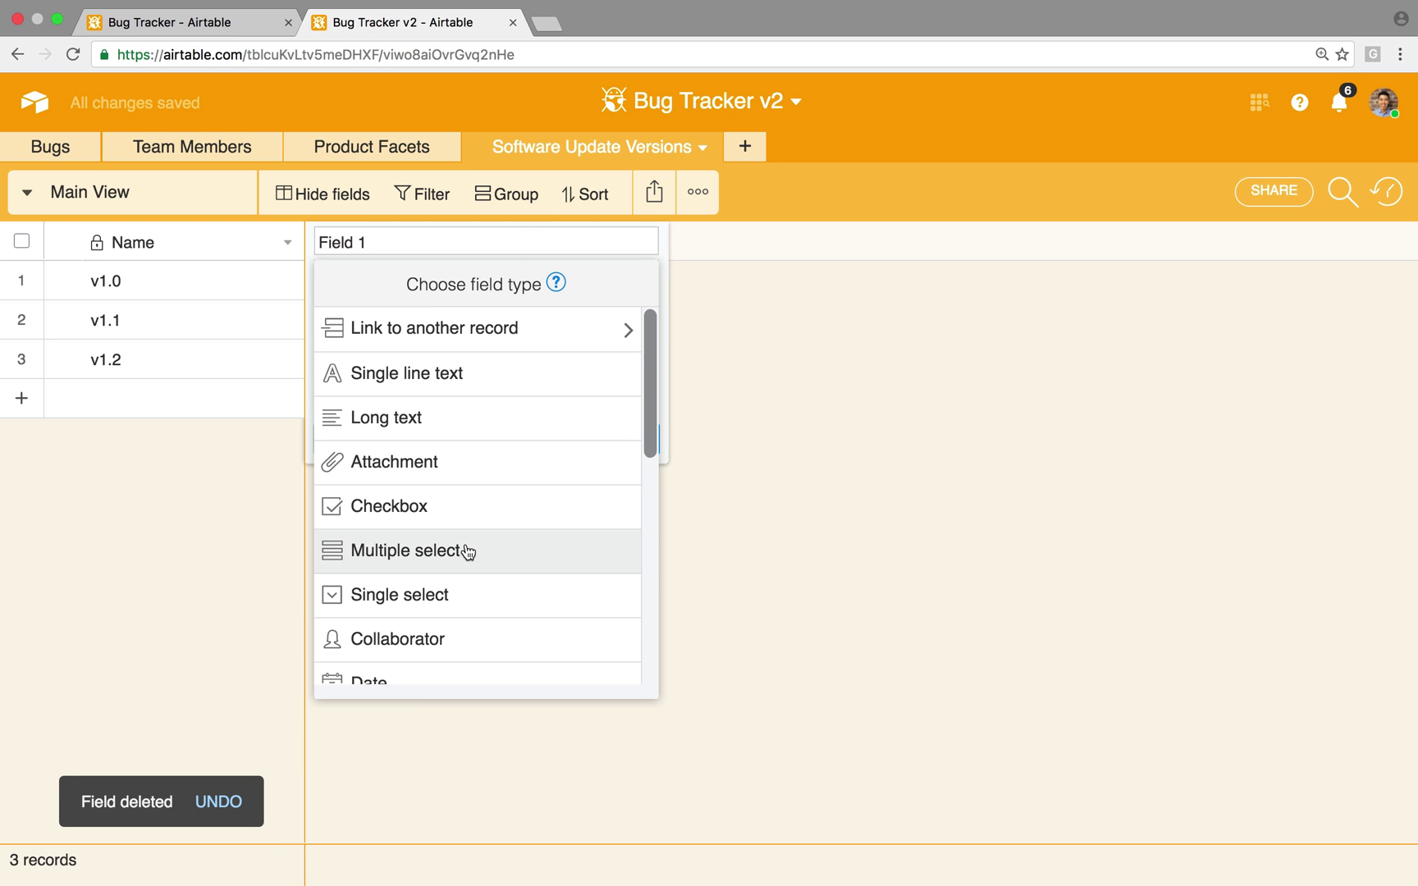
pyautogui.scroll(-3, 469, 464)
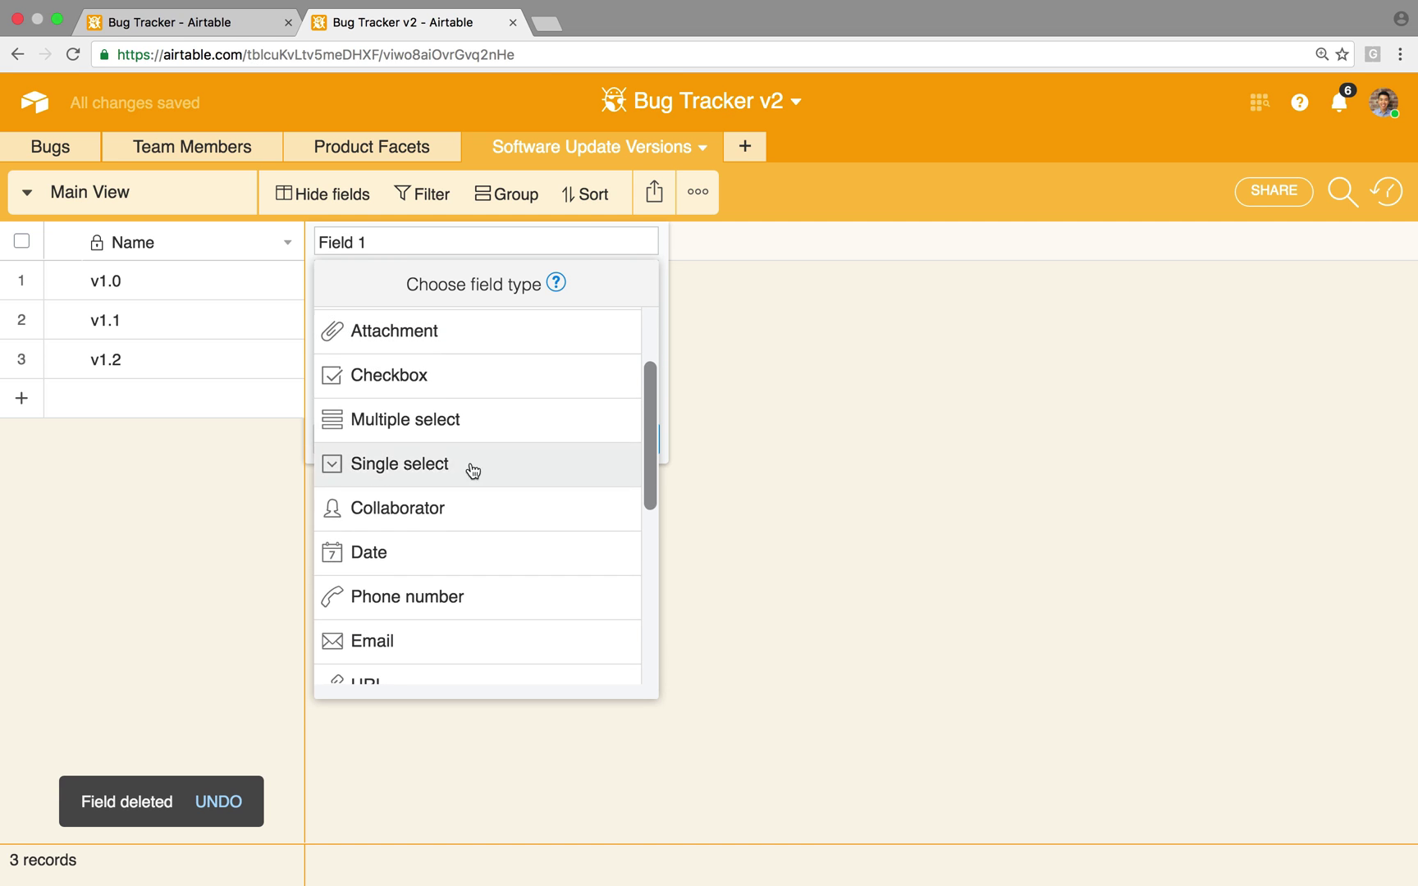
pyautogui.click(437, 552)
pyautogui.click(387, 243)
pyautogui.tripleClick(374, 243)
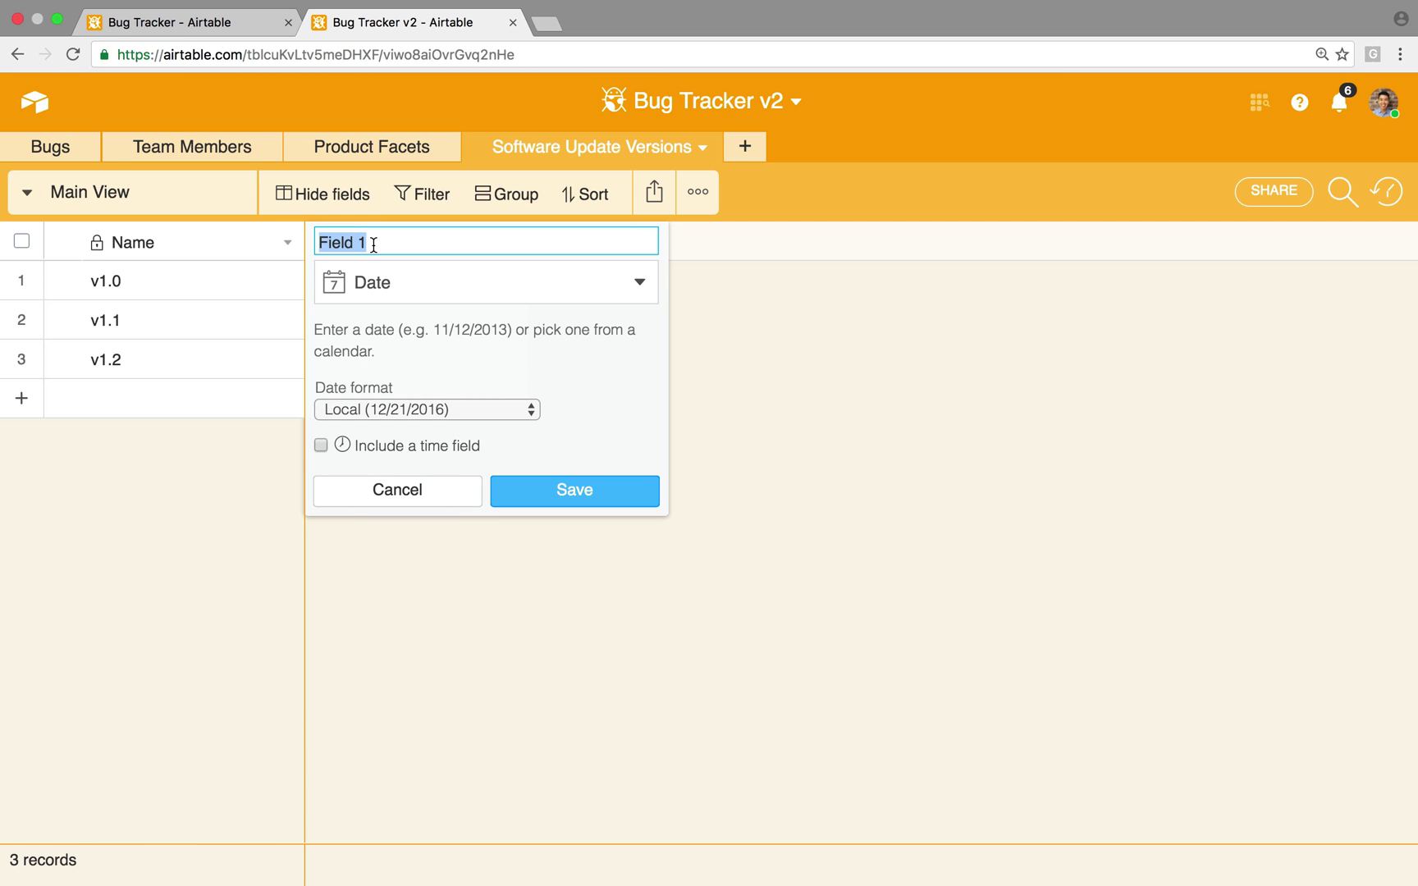
pyautogui.write('Expected Release Date')
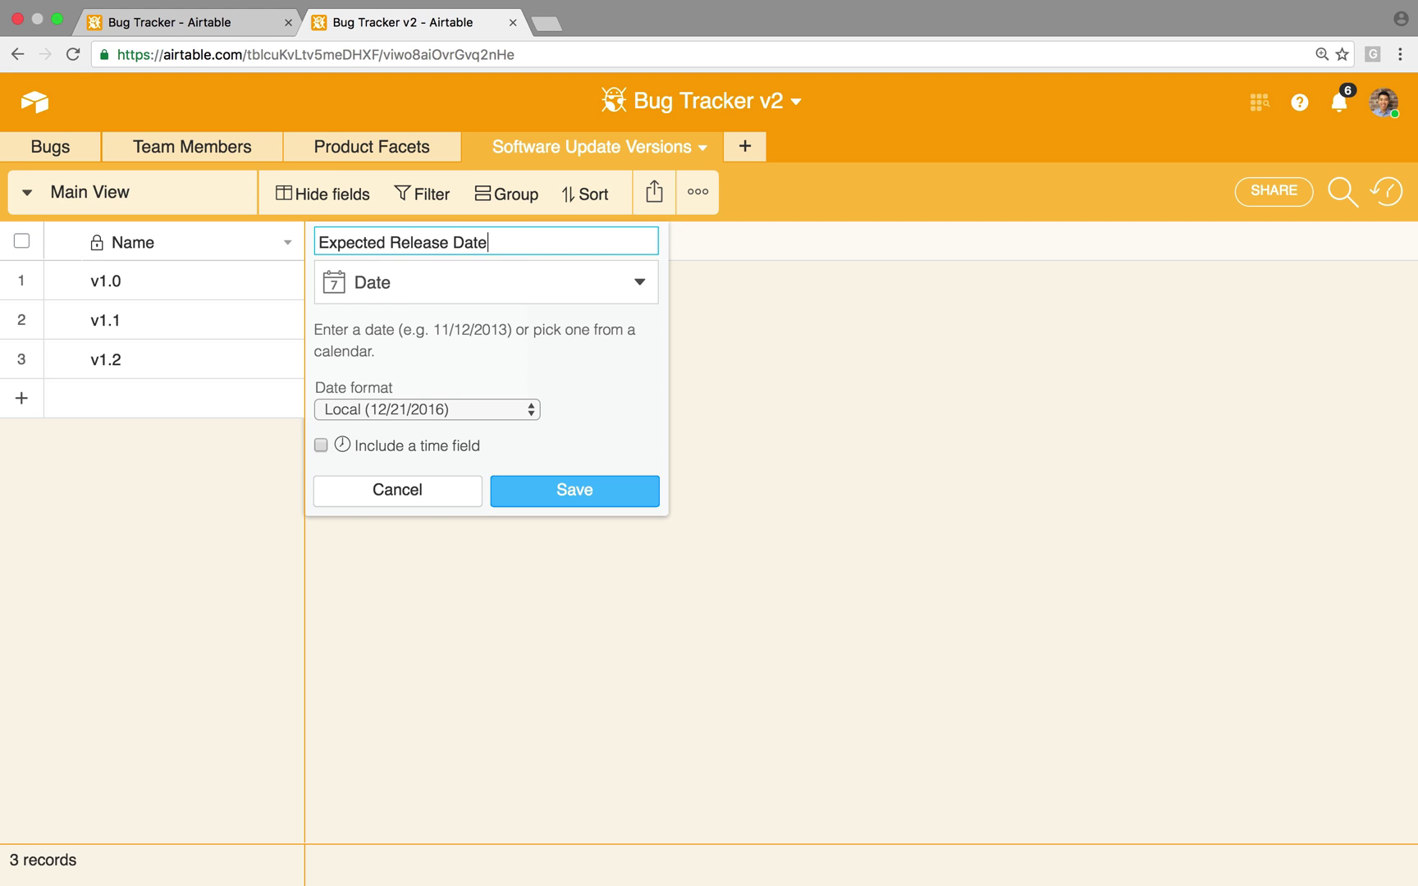
pyautogui.click(560, 490)
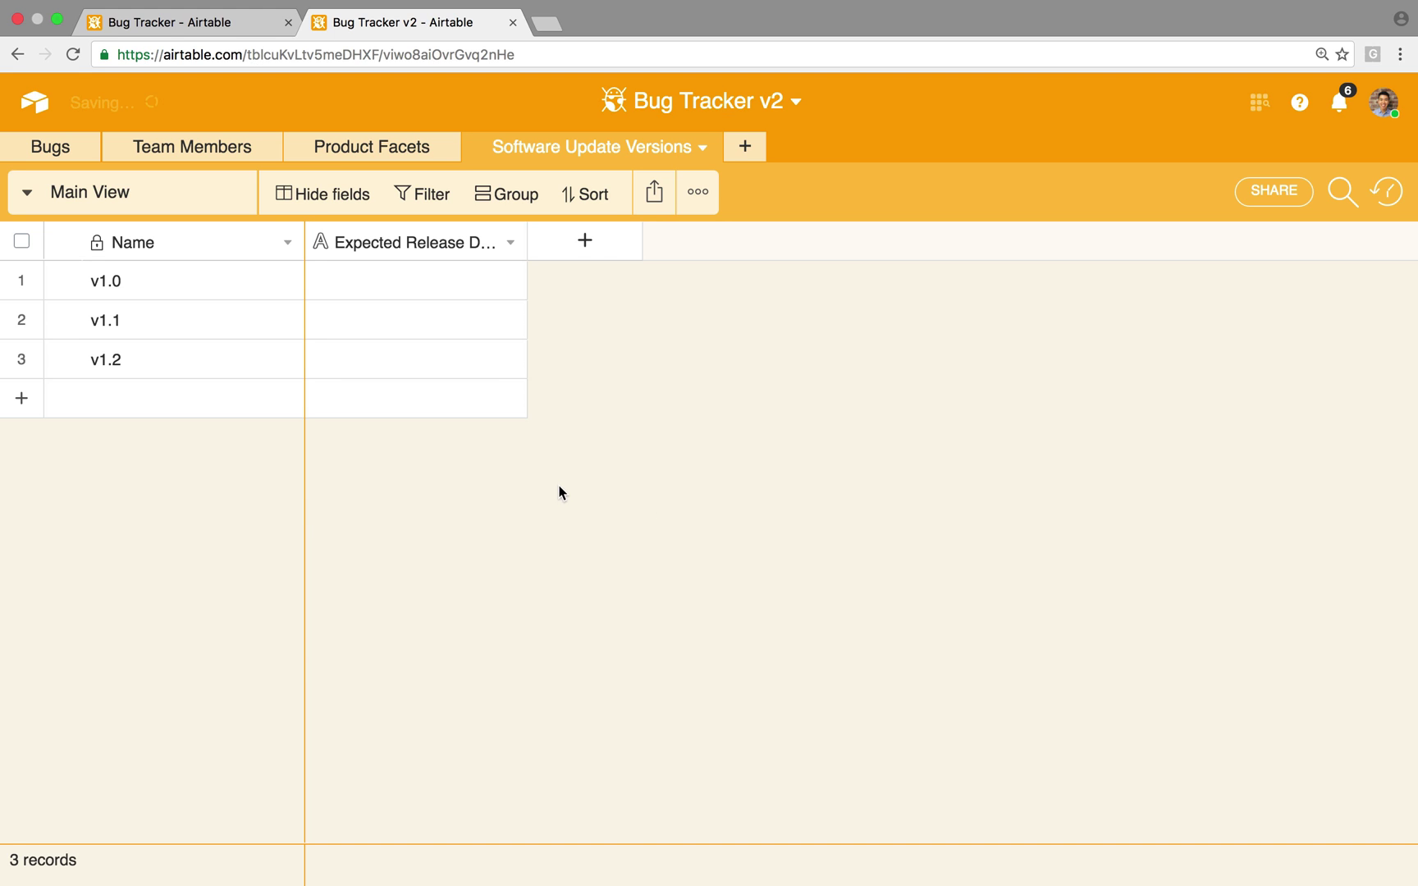
# Enter release dates 12/1/2016 for v1.0, 12/23/2016 for v1.1 and 12/30/2016 for v1.2.
pyautogui.doubleClick(414, 284)
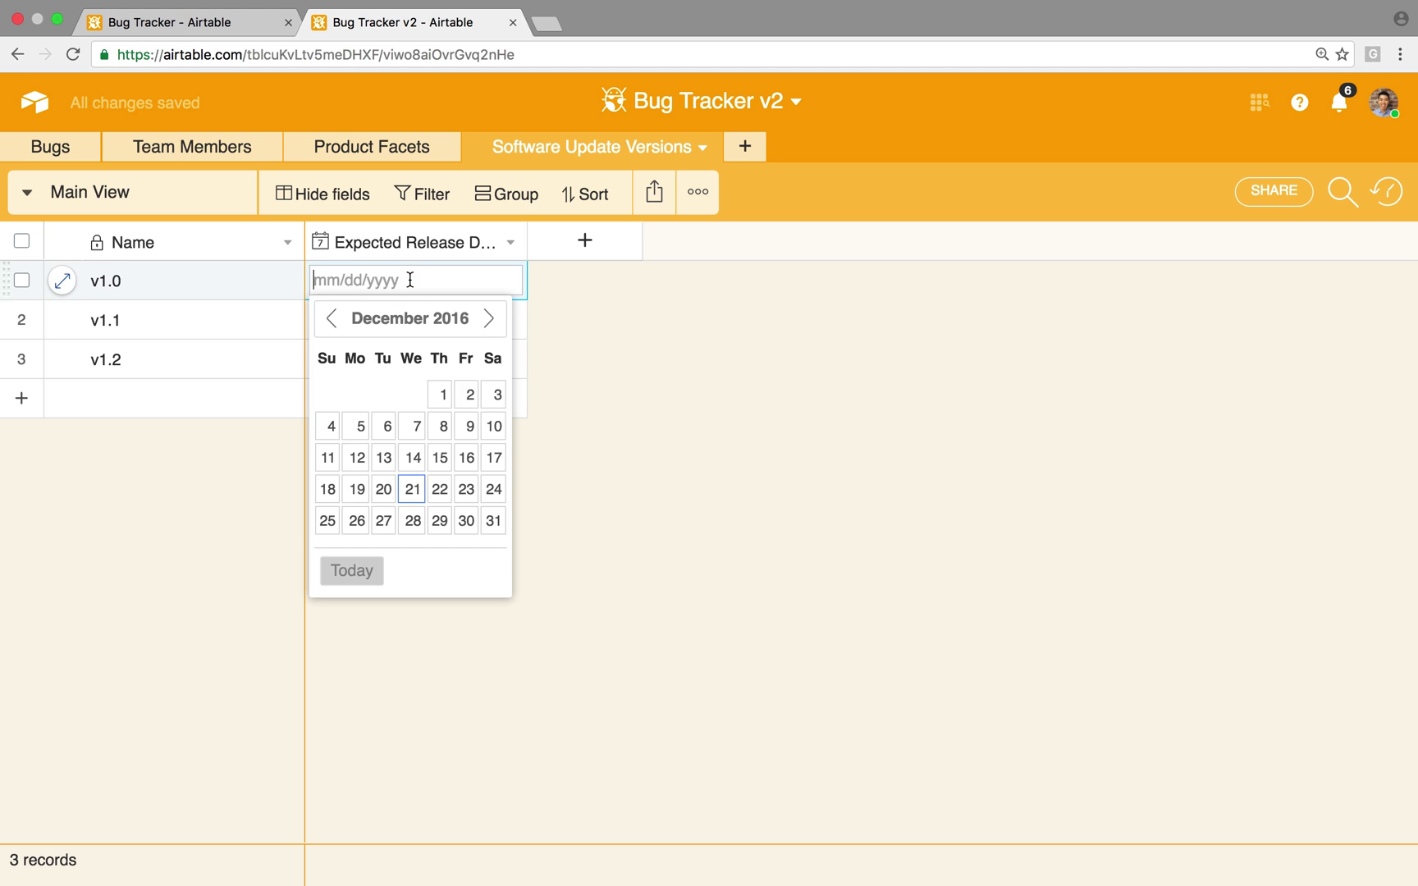
pyautogui.click(442, 397)
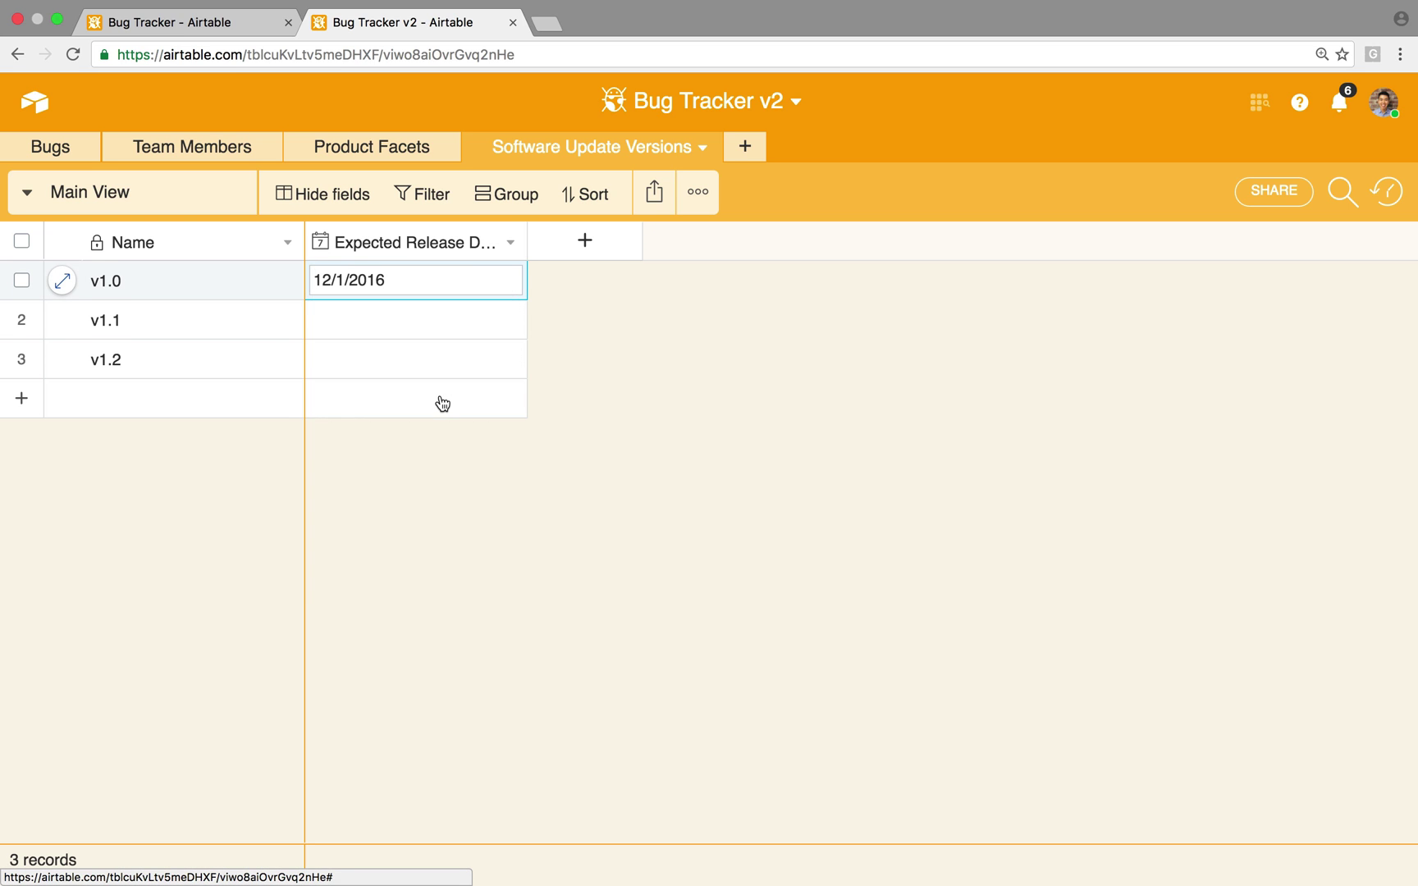
pyautogui.click(412, 321)
pyautogui.click(413, 320)
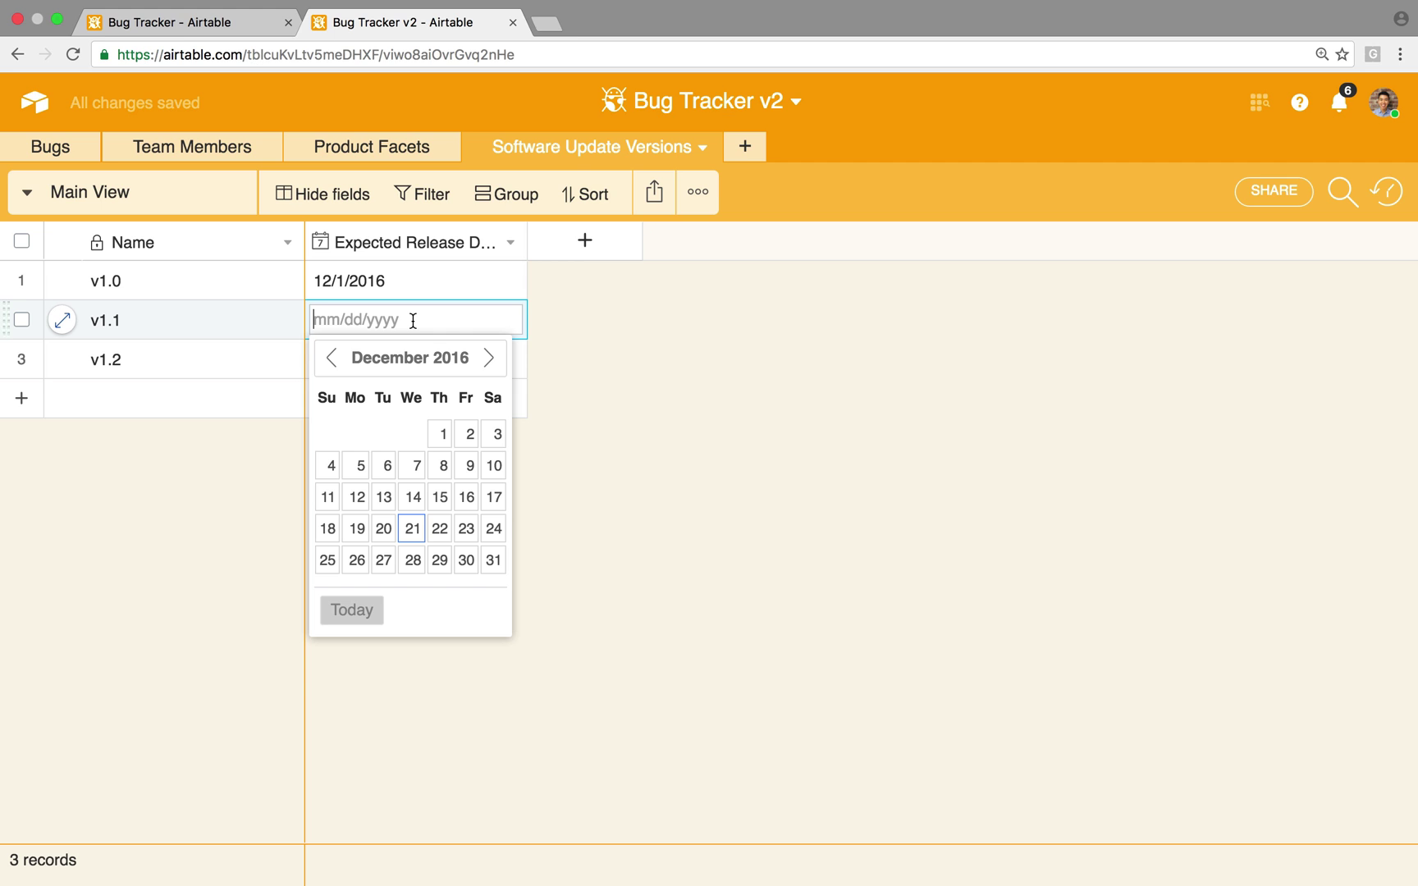
pyautogui.click(466, 529)
pyautogui.click(349, 362)
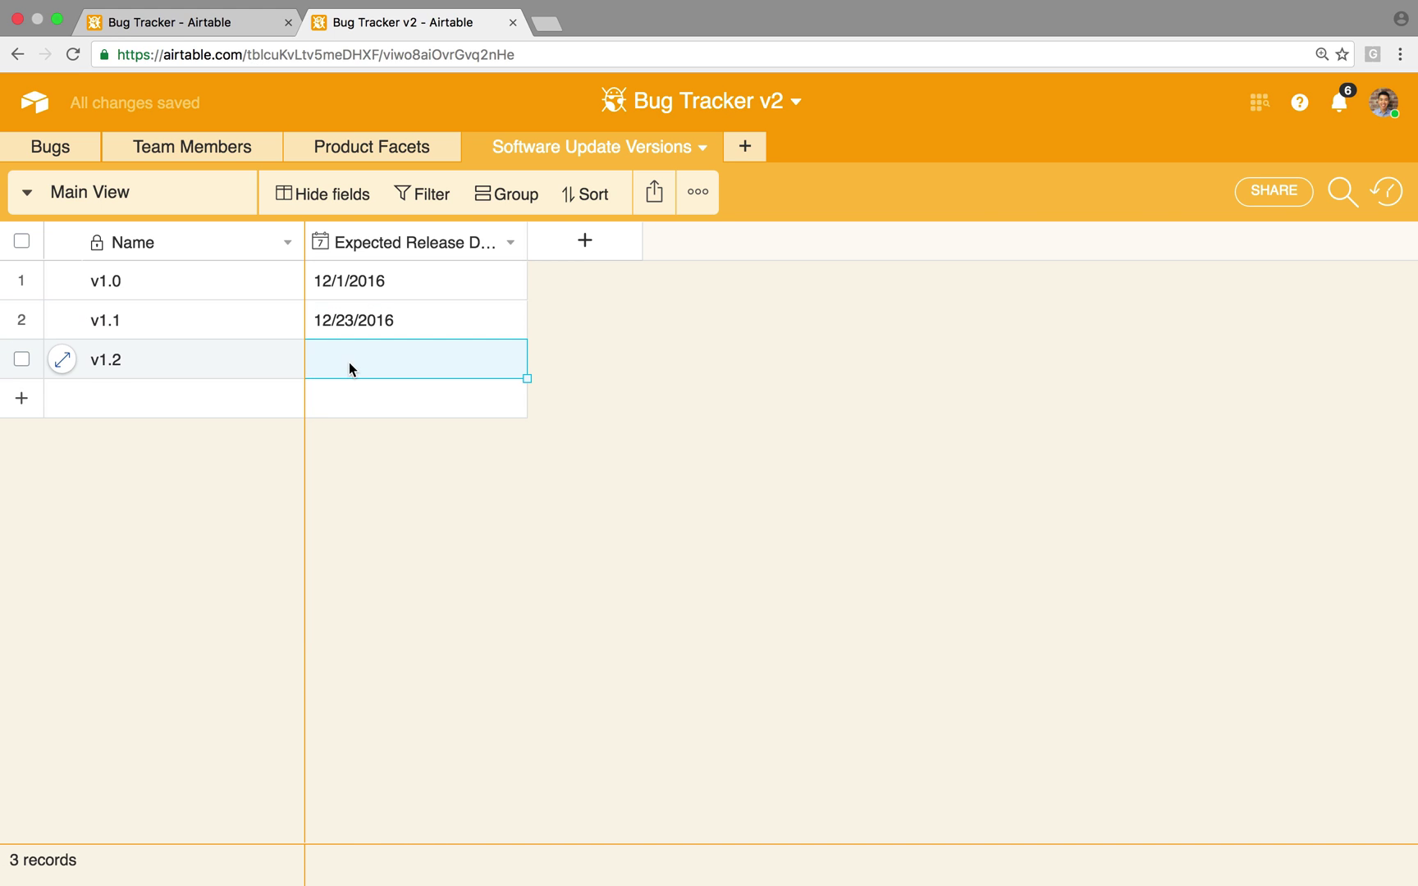
pyautogui.click(350, 361)
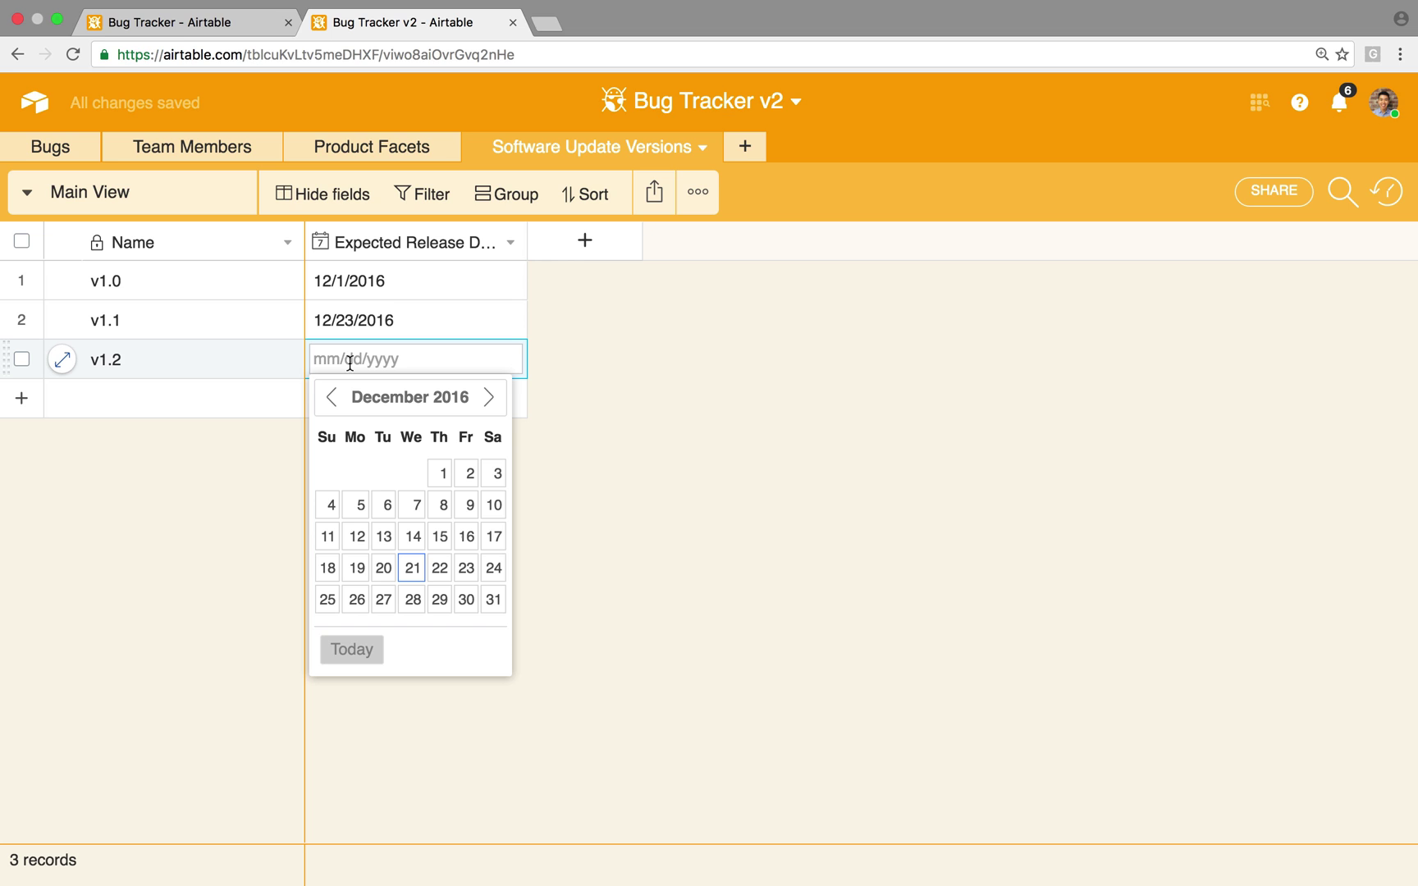
pyautogui.click(465, 603)
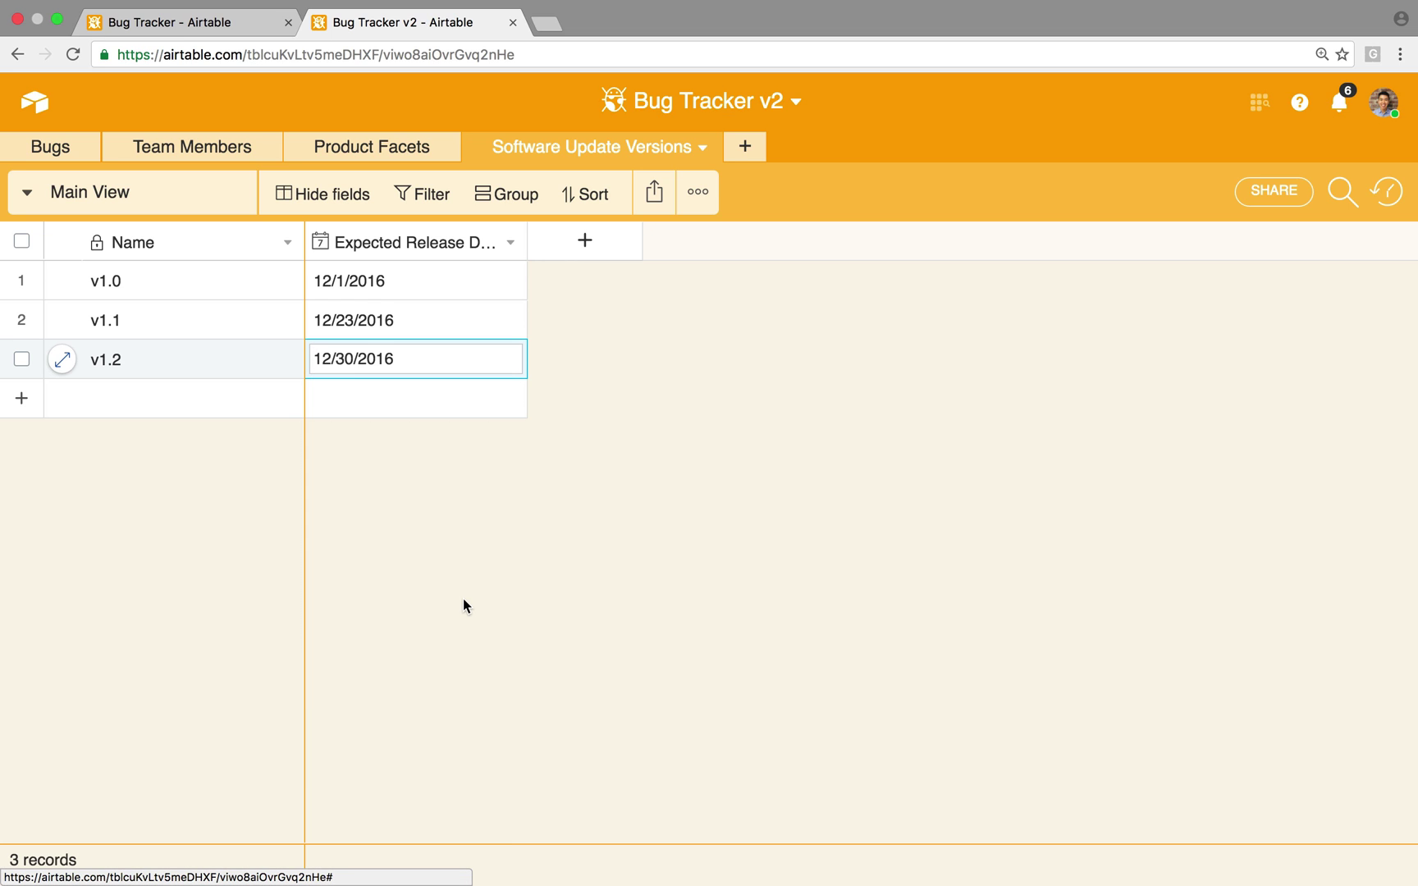
pyautogui.click(419, 509)
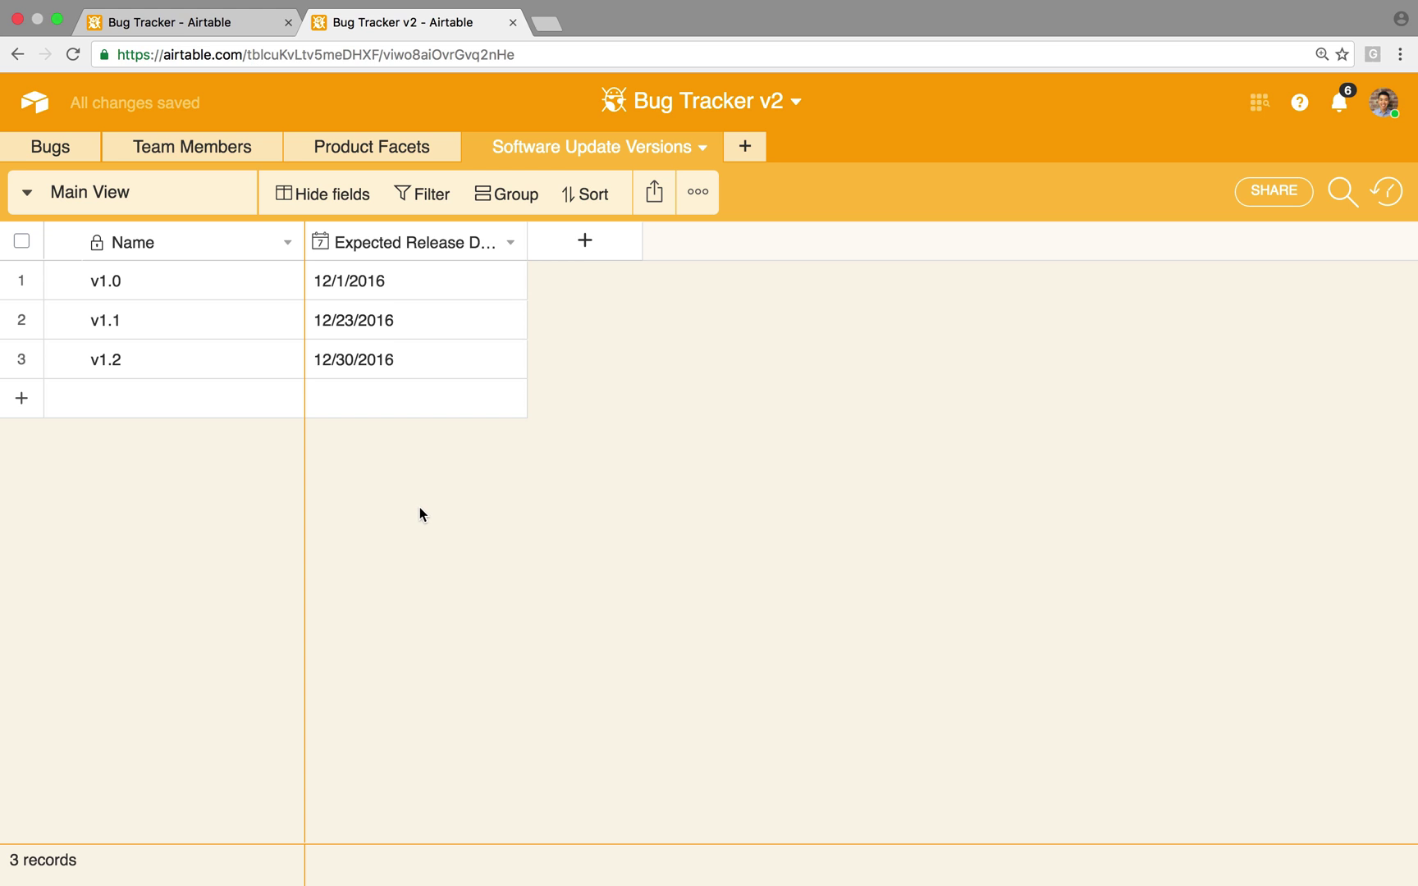
# Create a new calendar view and name it 'Version Release Calendar'.
pyautogui.click(38, 208)
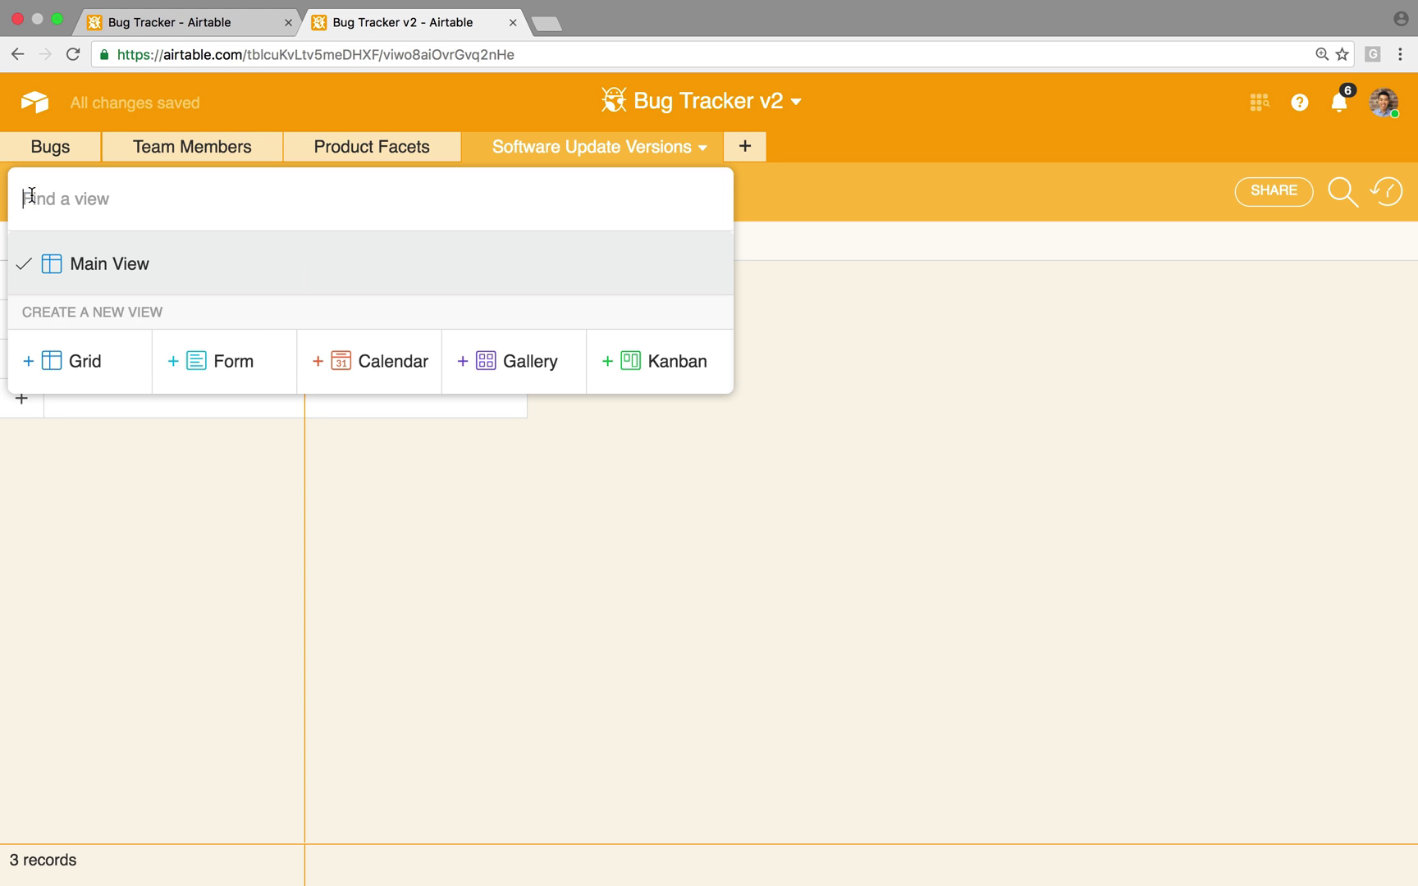
pyautogui.click(338, 374)
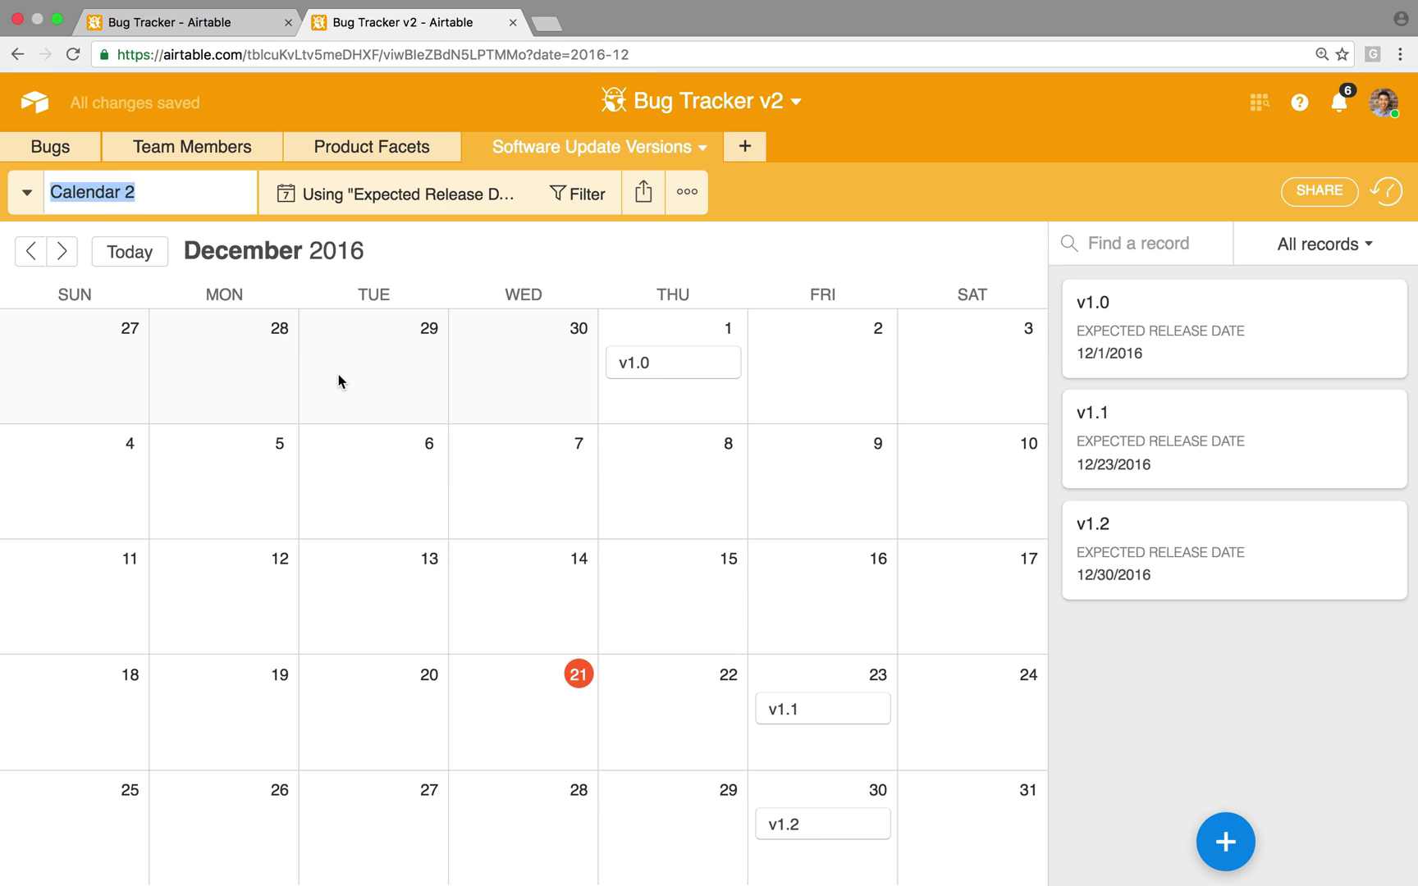
pyautogui.write('Version Release C')
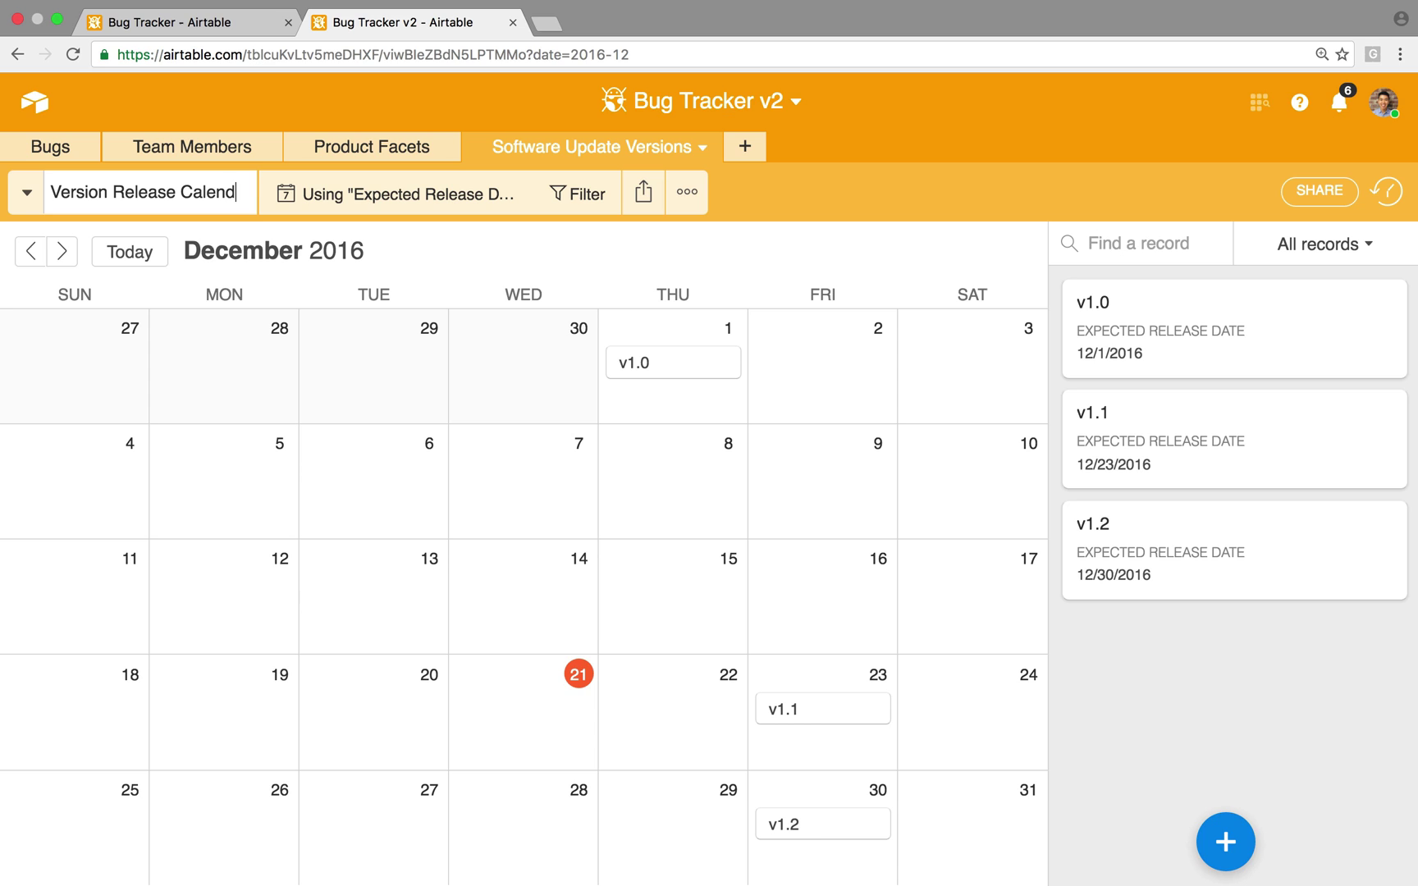
pyautogui.write('ar')
pyautogui.click(448, 256)
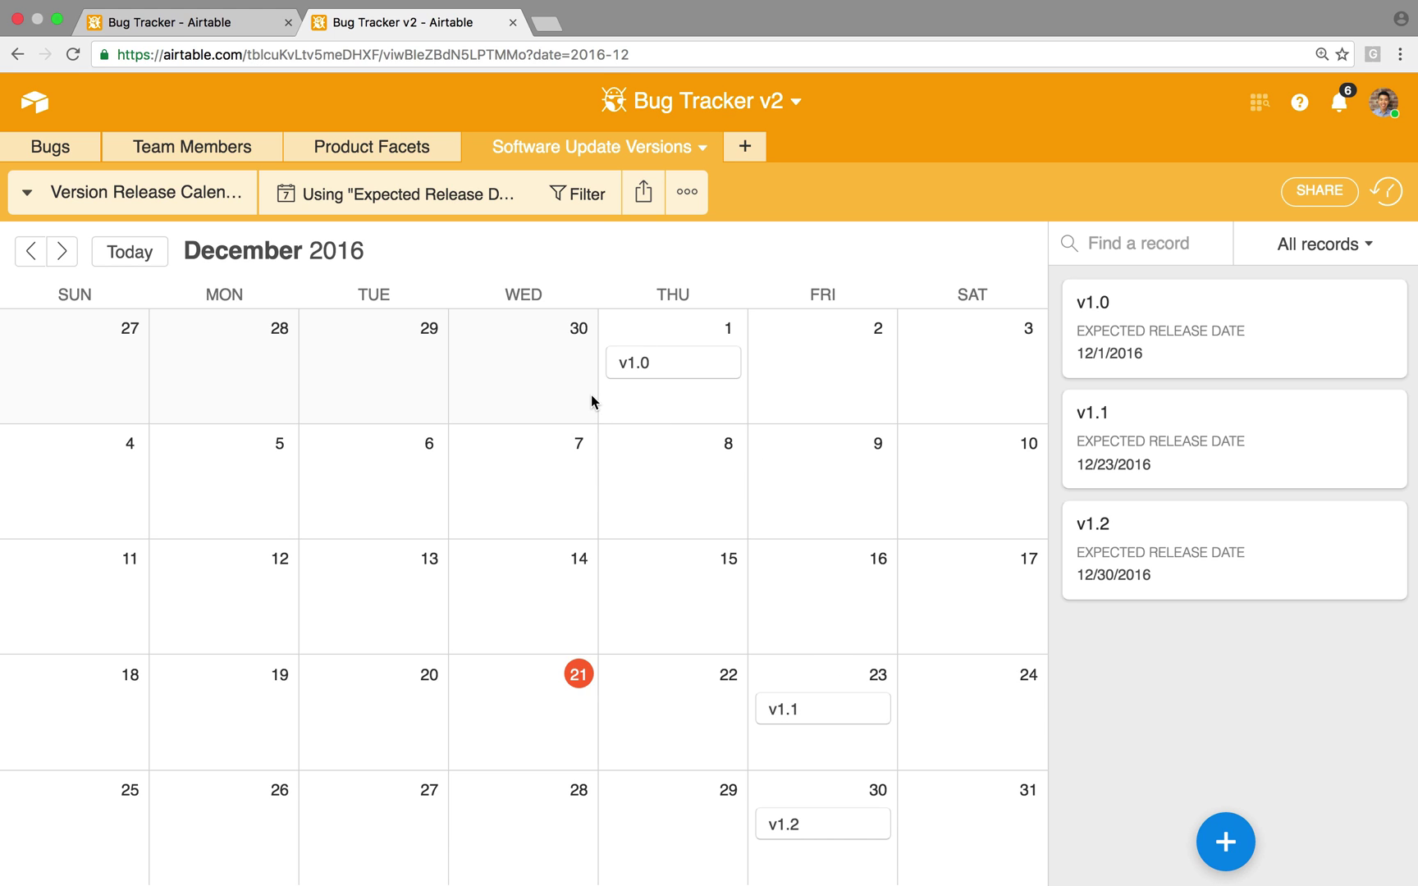
# Back in Main View, add a single-select field with options Released and Planned.
pyautogui.click(24, 194)
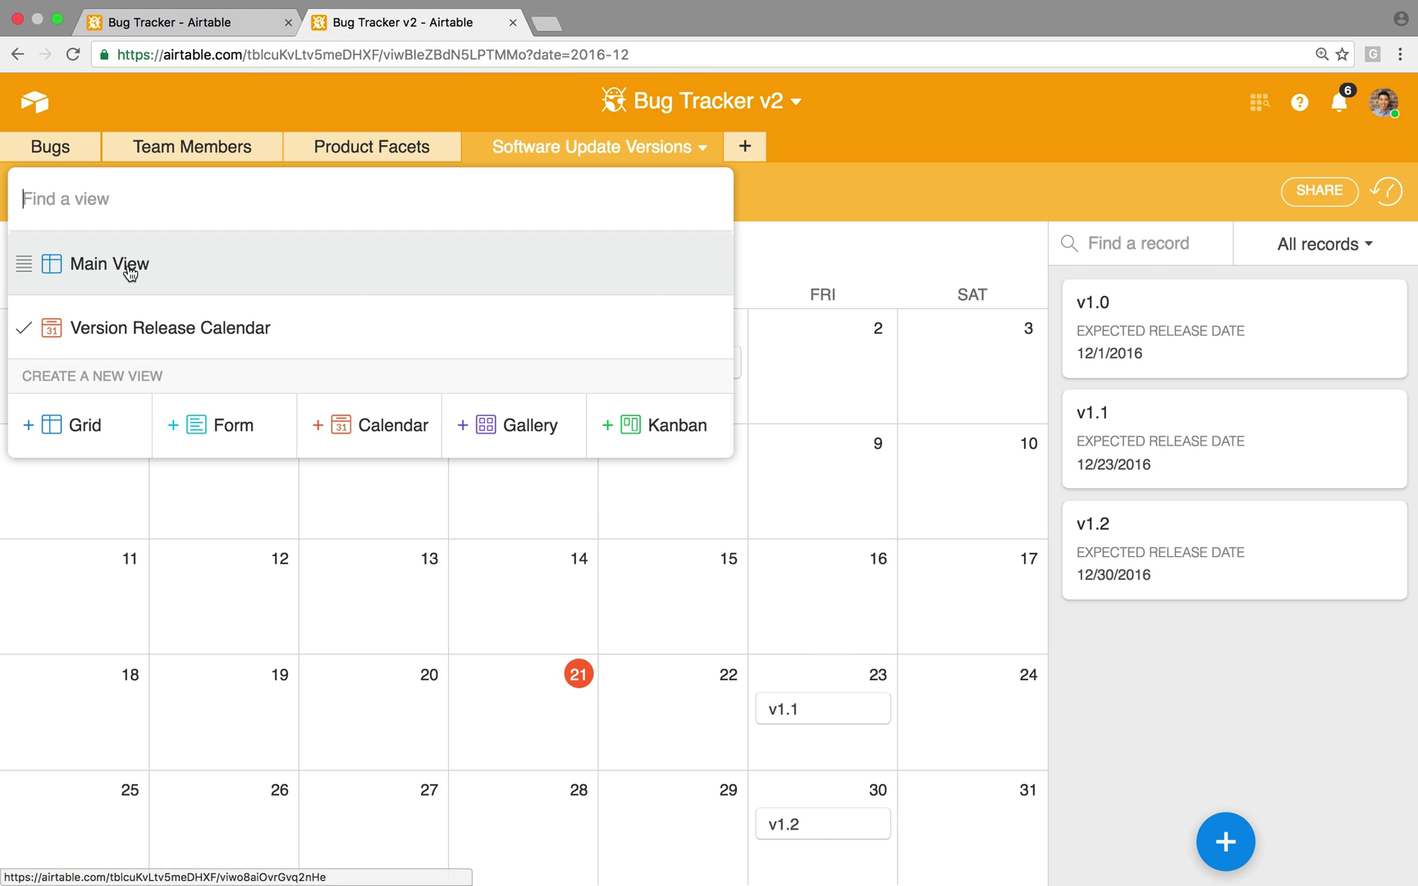
pyautogui.click(129, 267)
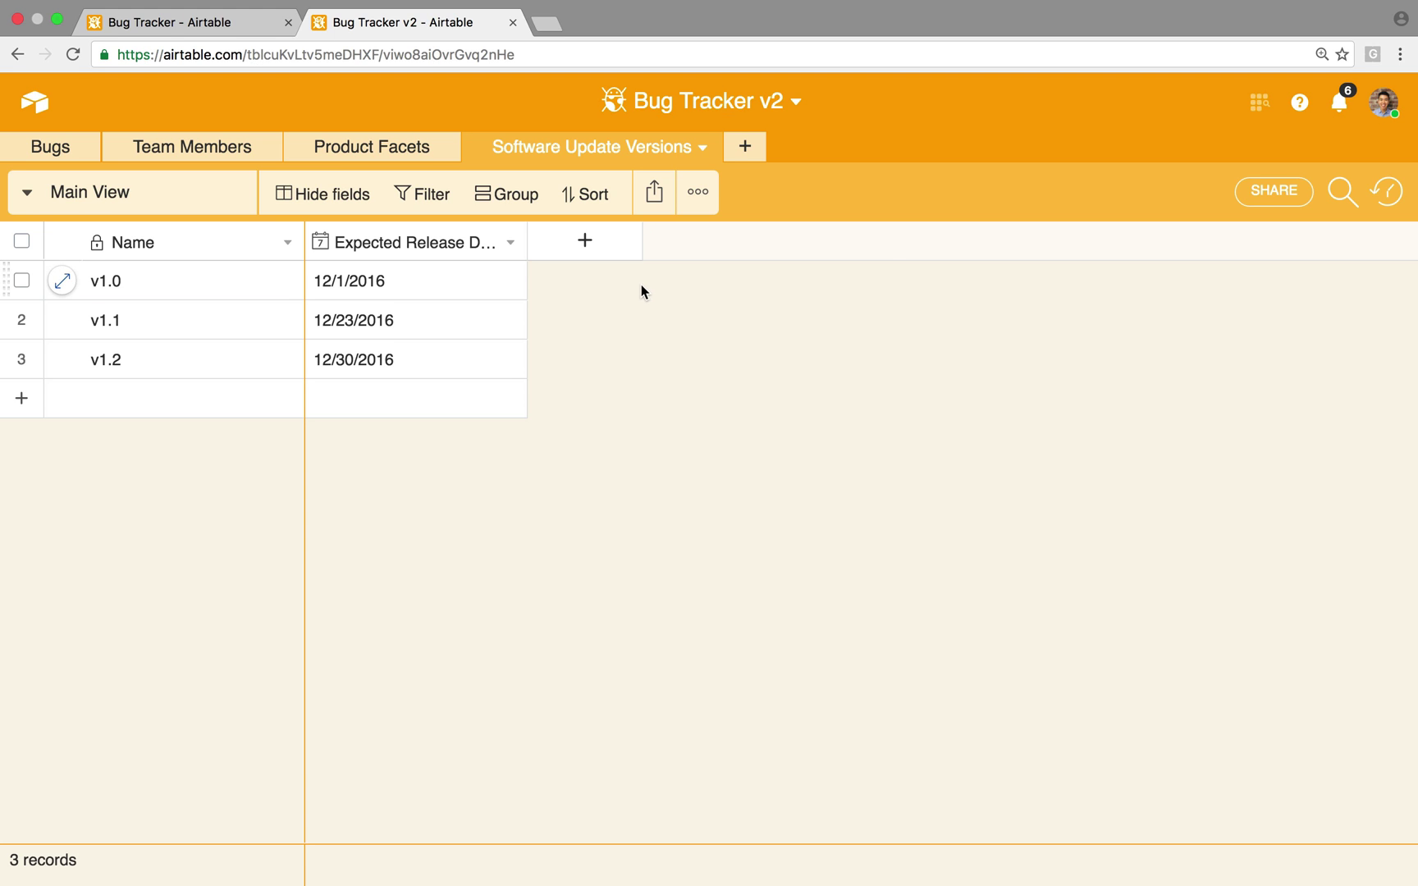
pyautogui.click(617, 251)
pyautogui.click(633, 283)
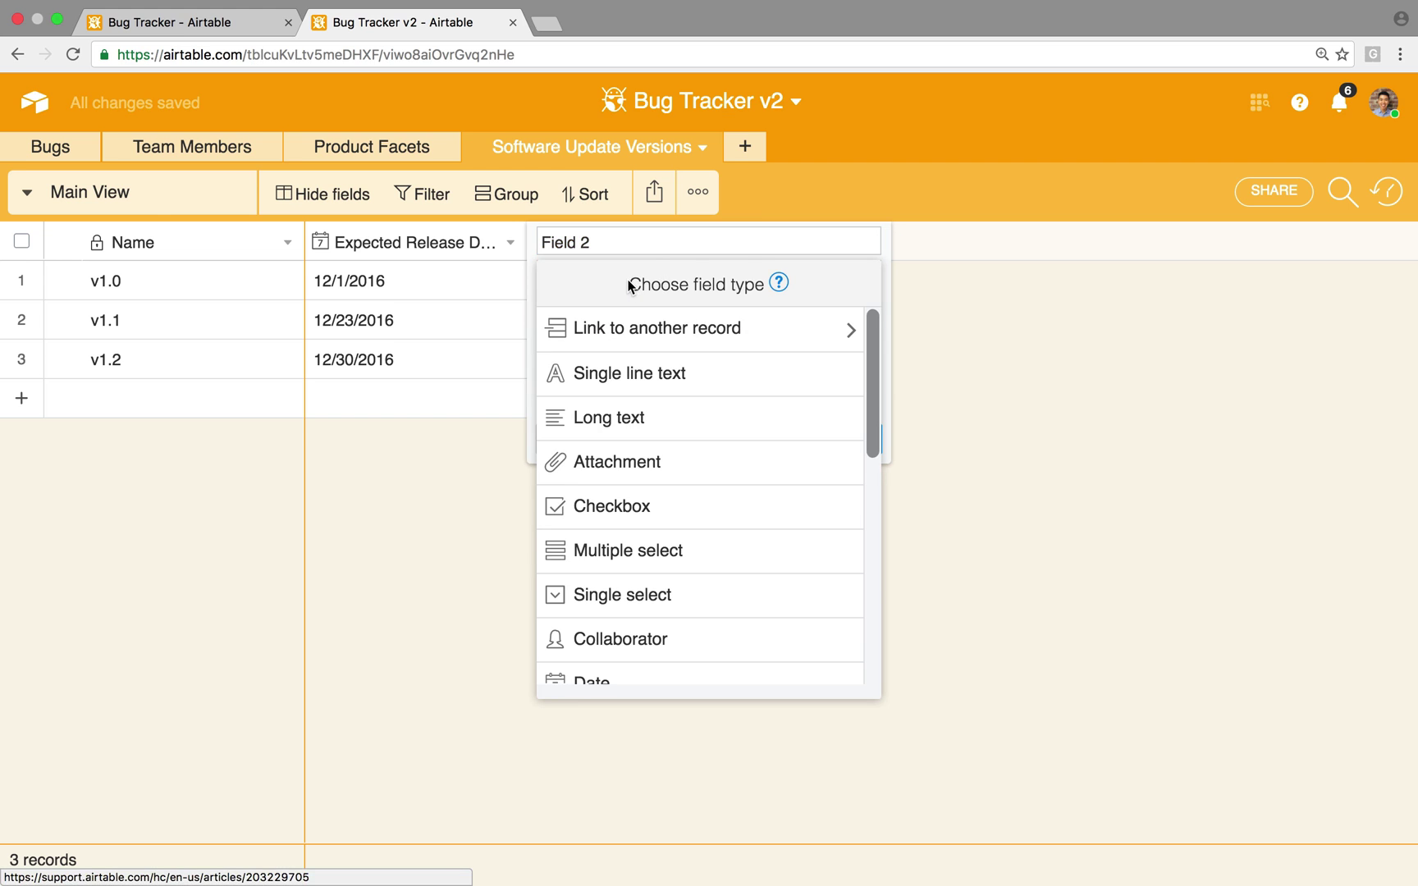
pyautogui.scroll(-3, 675, 405)
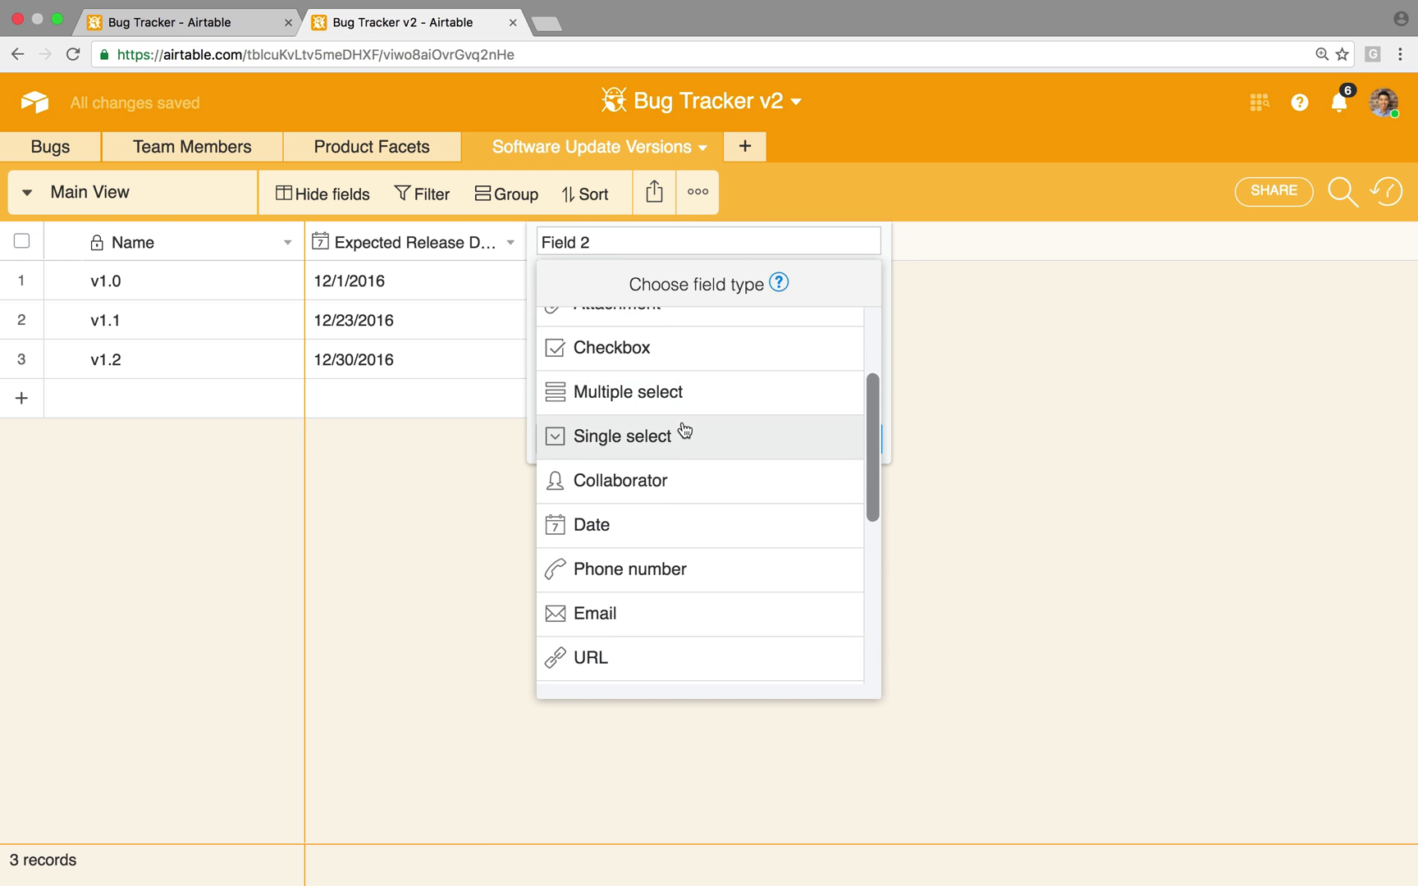
pyautogui.click(677, 433)
pyautogui.click(666, 440)
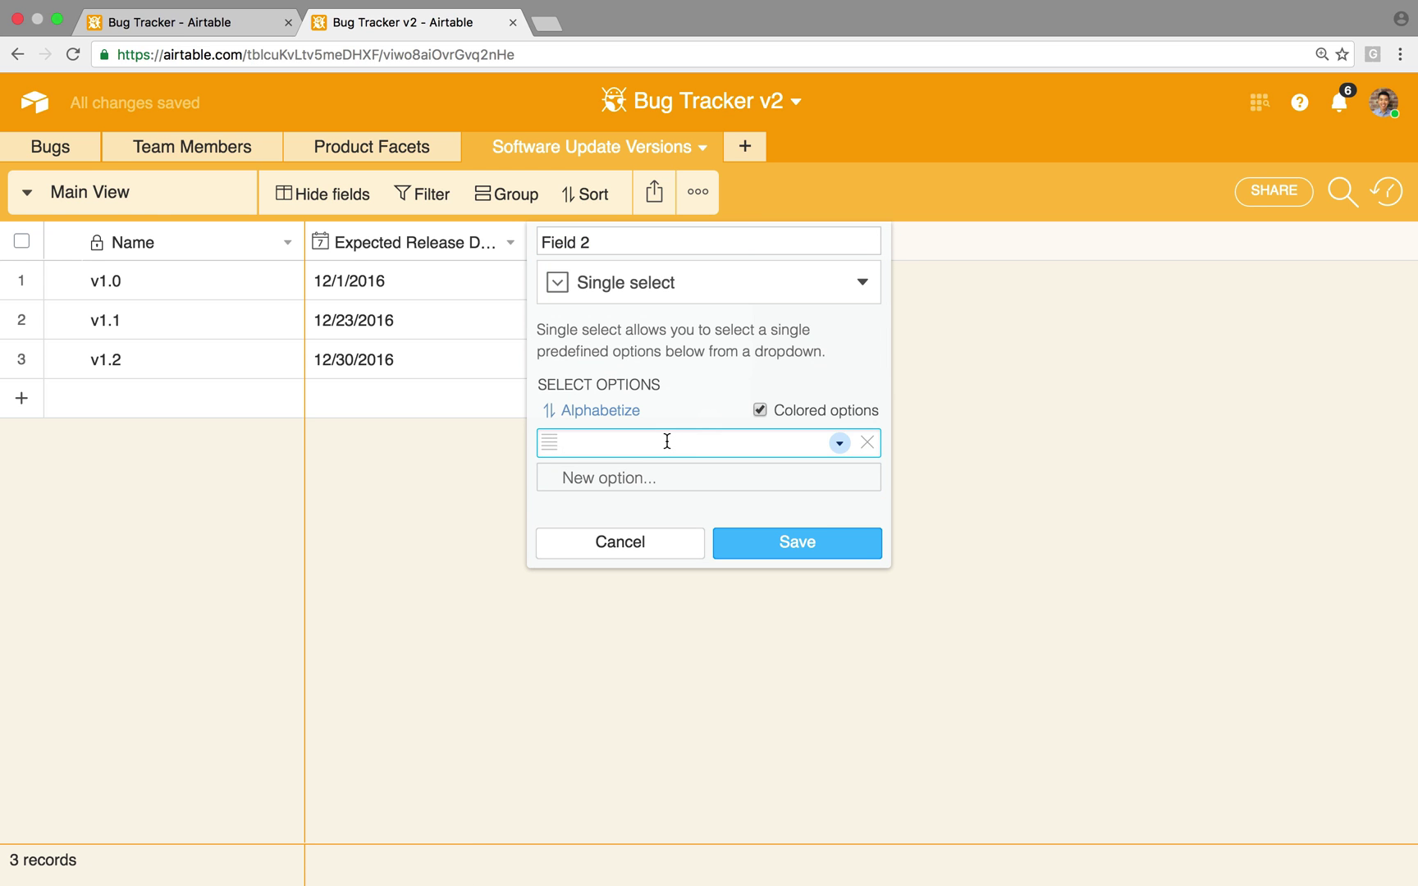
pyautogui.write('Released')
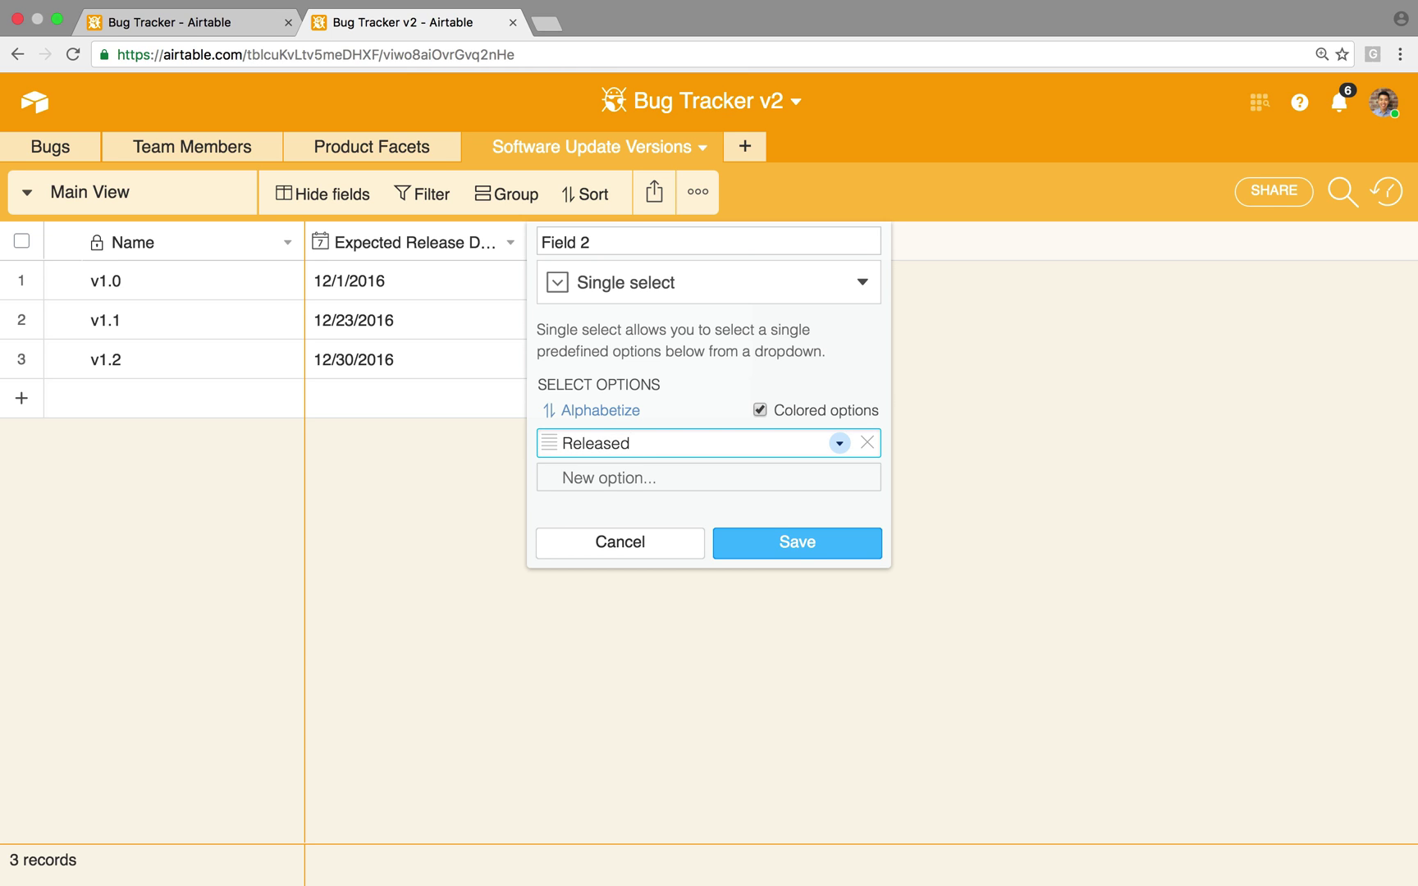
pyautogui.press('Return')
pyautogui.write('Planned')
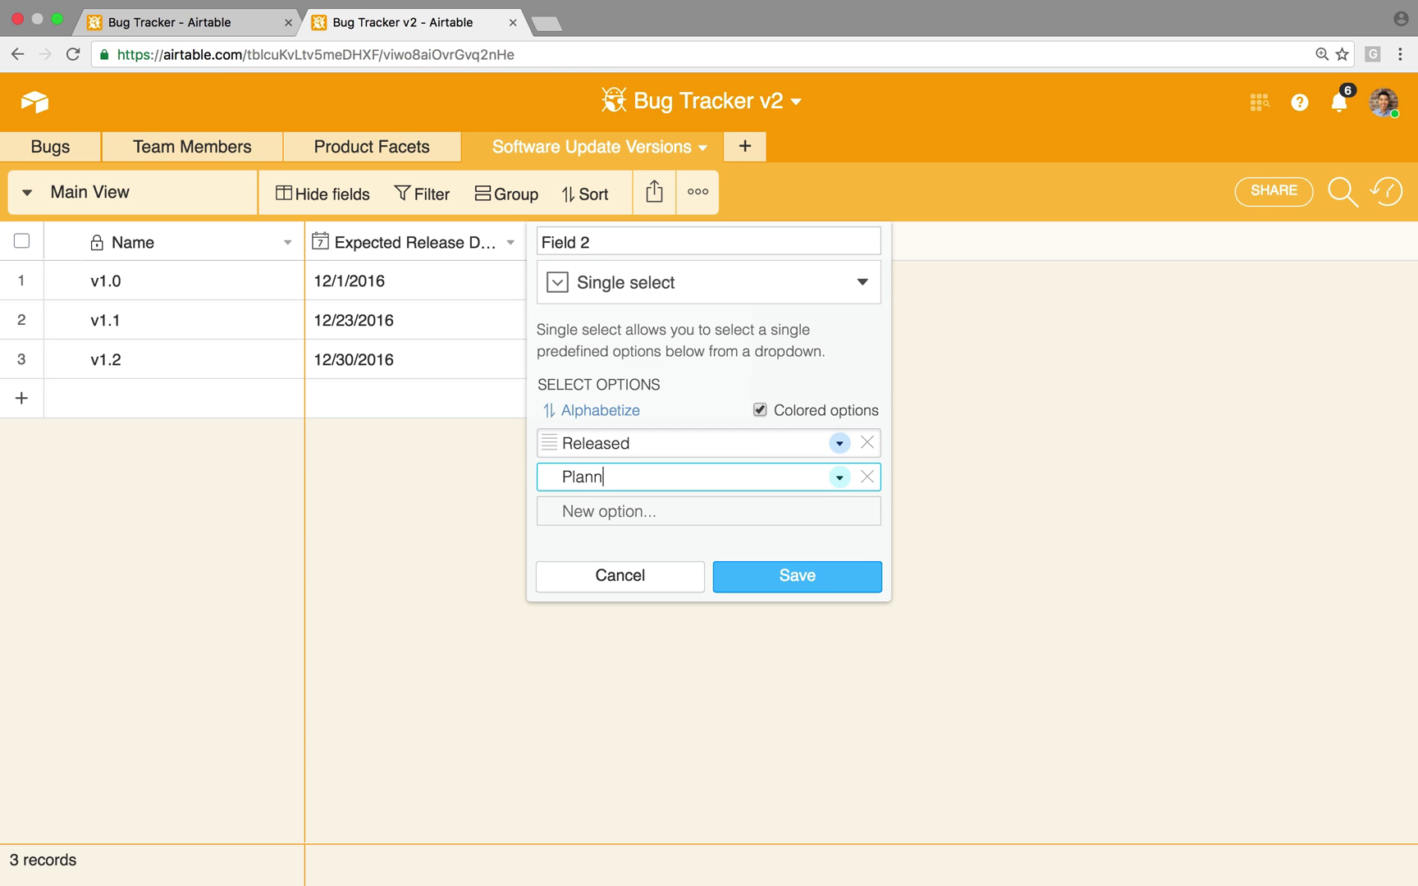
# Make Planned yellow and Released green, and name the field 'Status'.
pyautogui.click(839, 478)
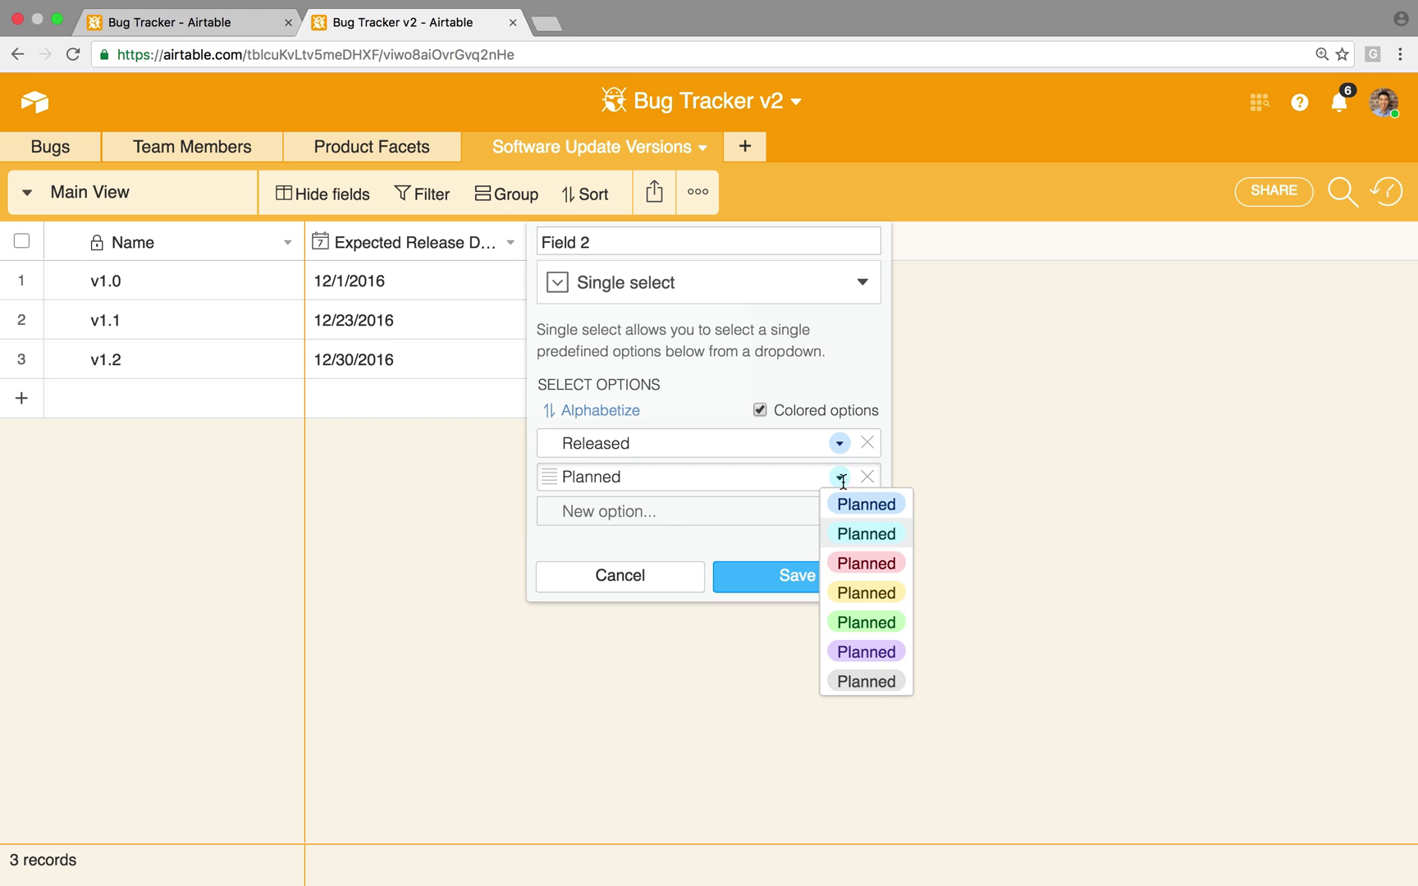
pyautogui.click(869, 593)
pyautogui.click(839, 443)
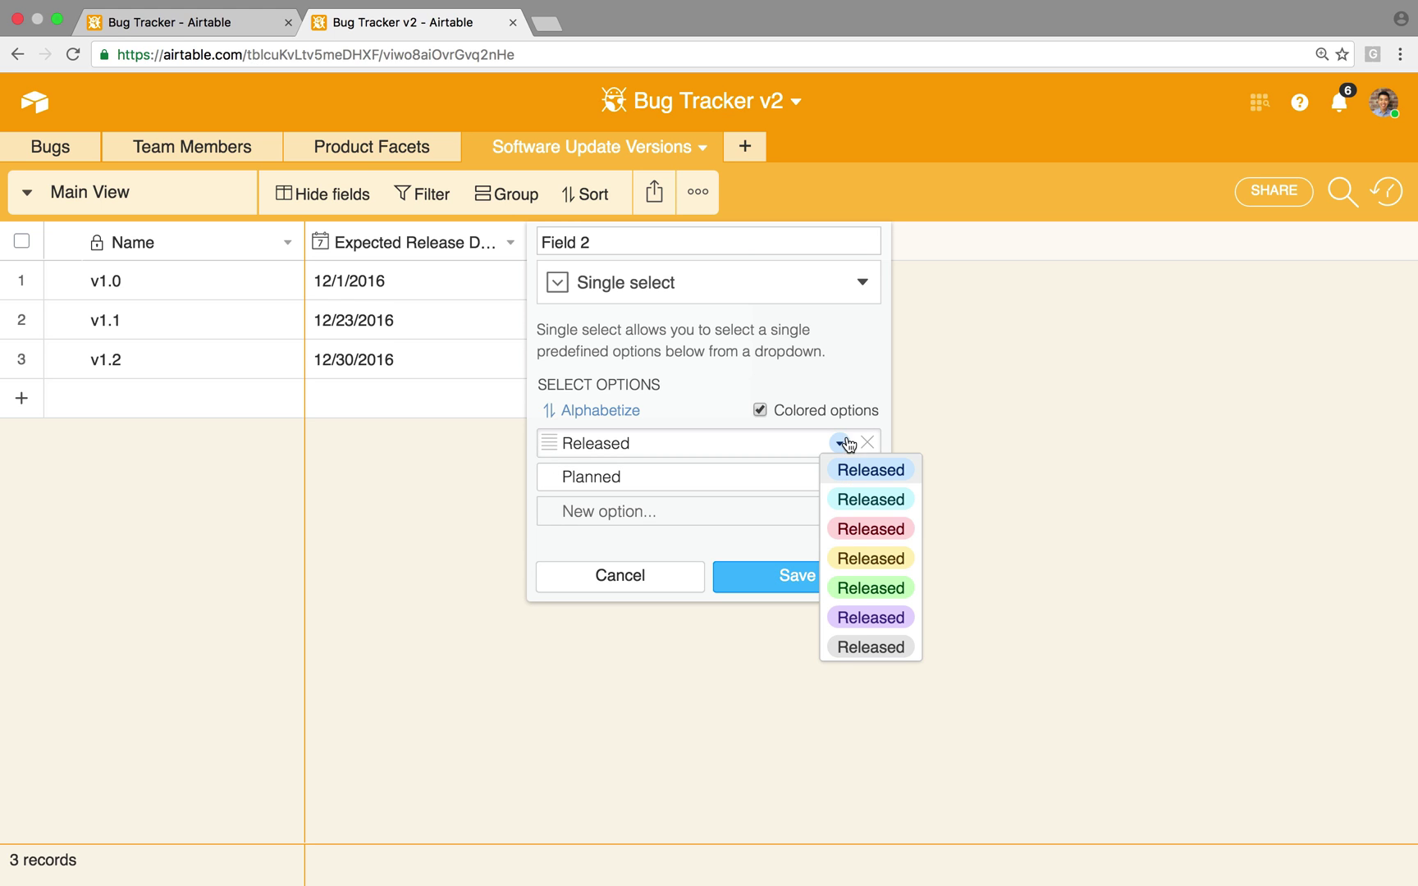
pyautogui.click(874, 586)
pyautogui.click(825, 579)
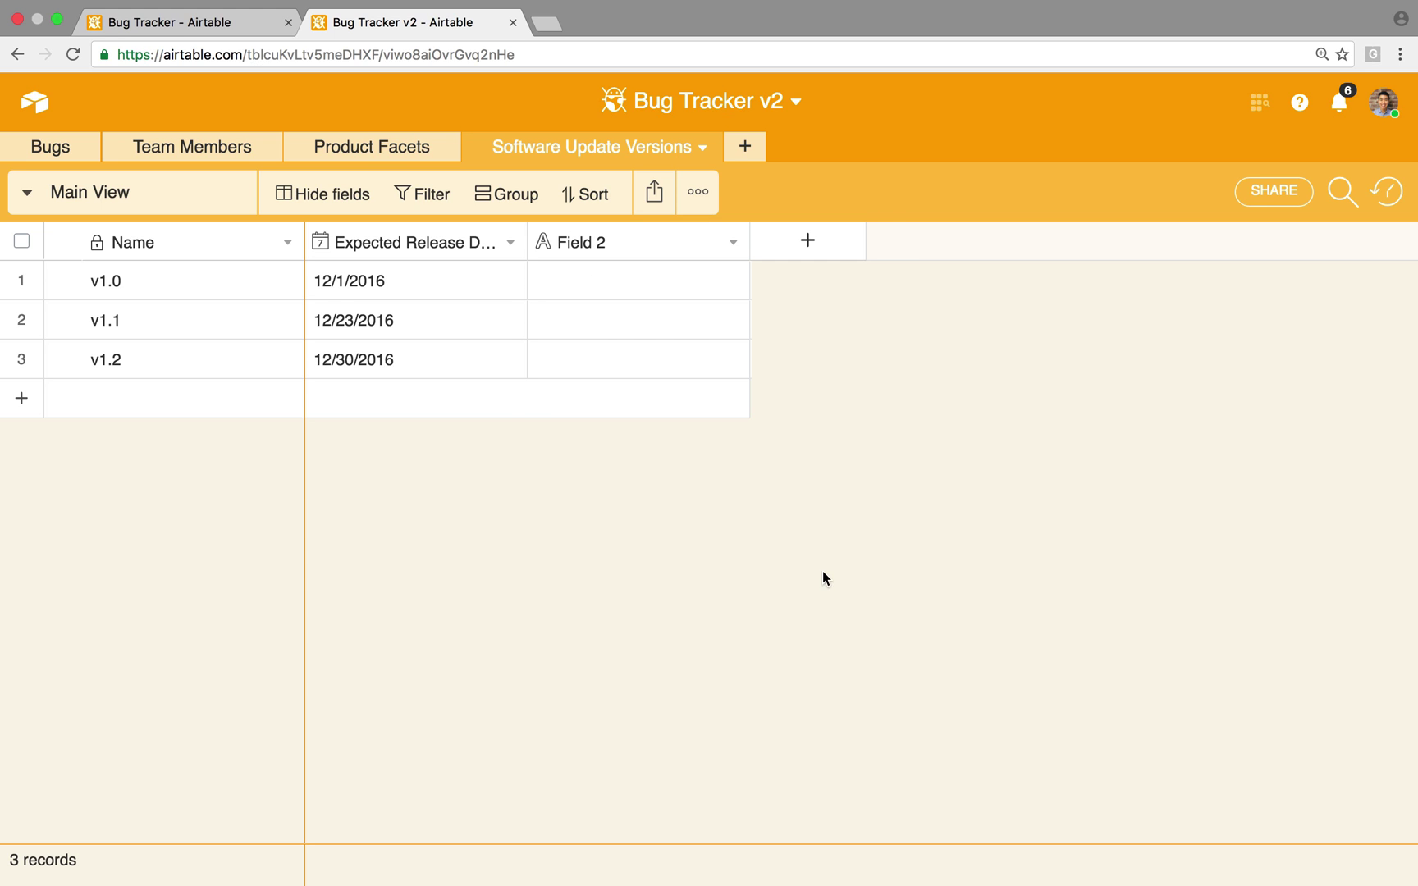
pyautogui.doubleClick(666, 248)
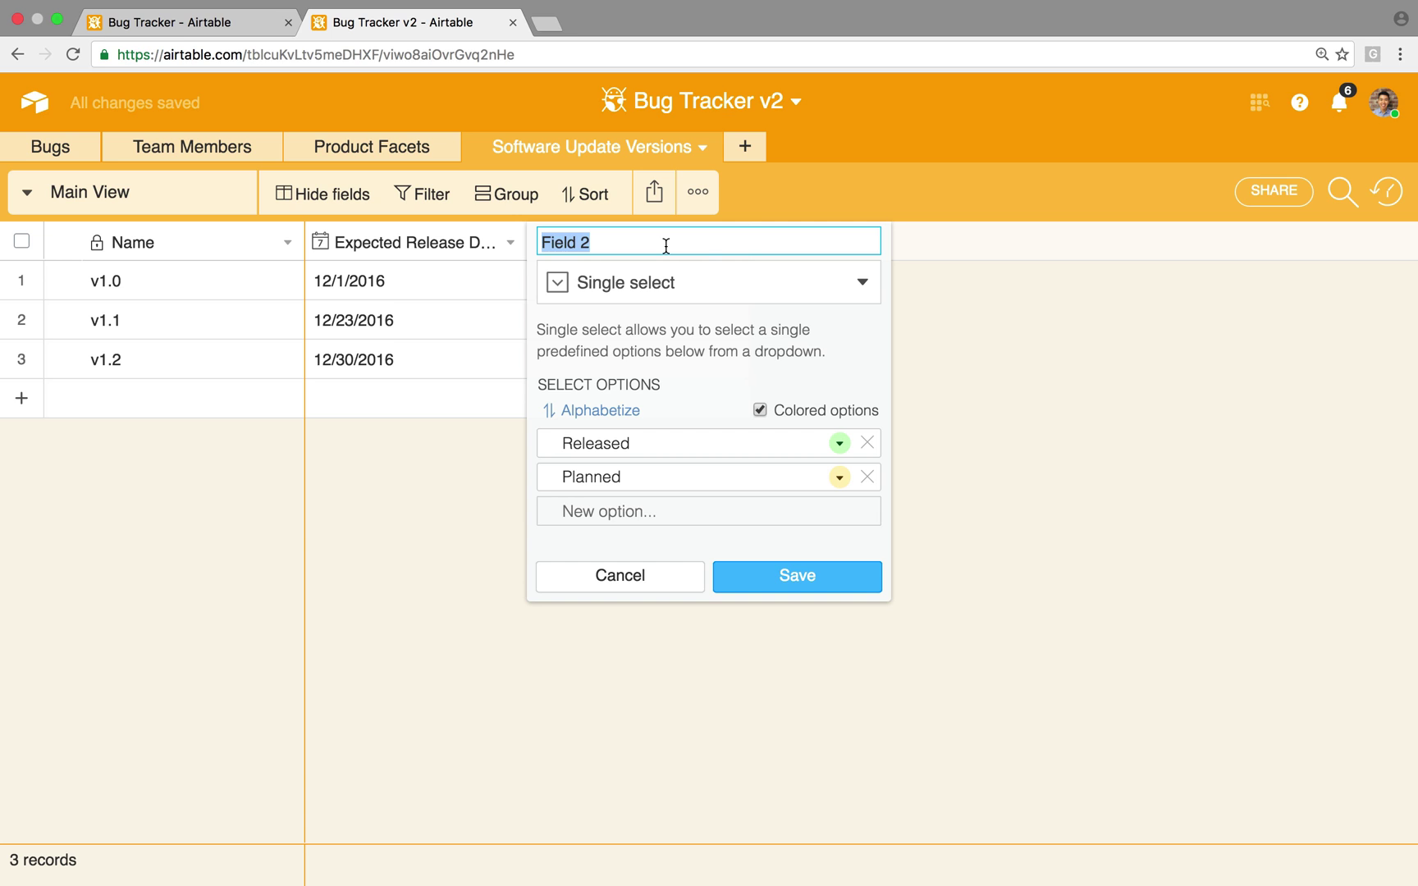
pyautogui.write('Status')
pyautogui.click(796, 583)
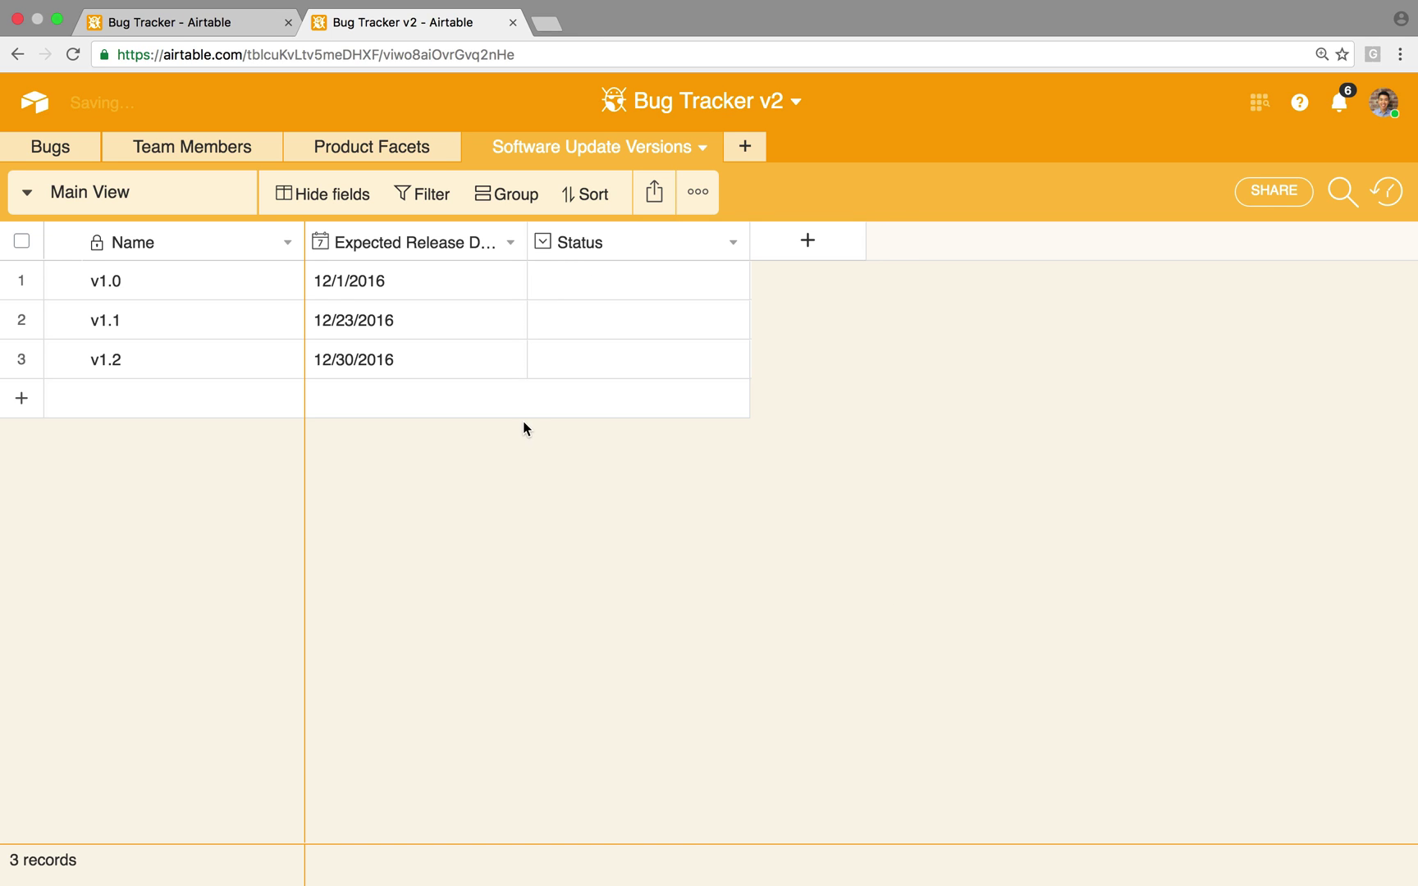
# Set v1.0's Status to Released and v1.1 and v1.2 to Planned.
pyautogui.click(592, 280)
pyautogui.click(591, 278)
pyautogui.click(584, 353)
pyautogui.click(598, 322)
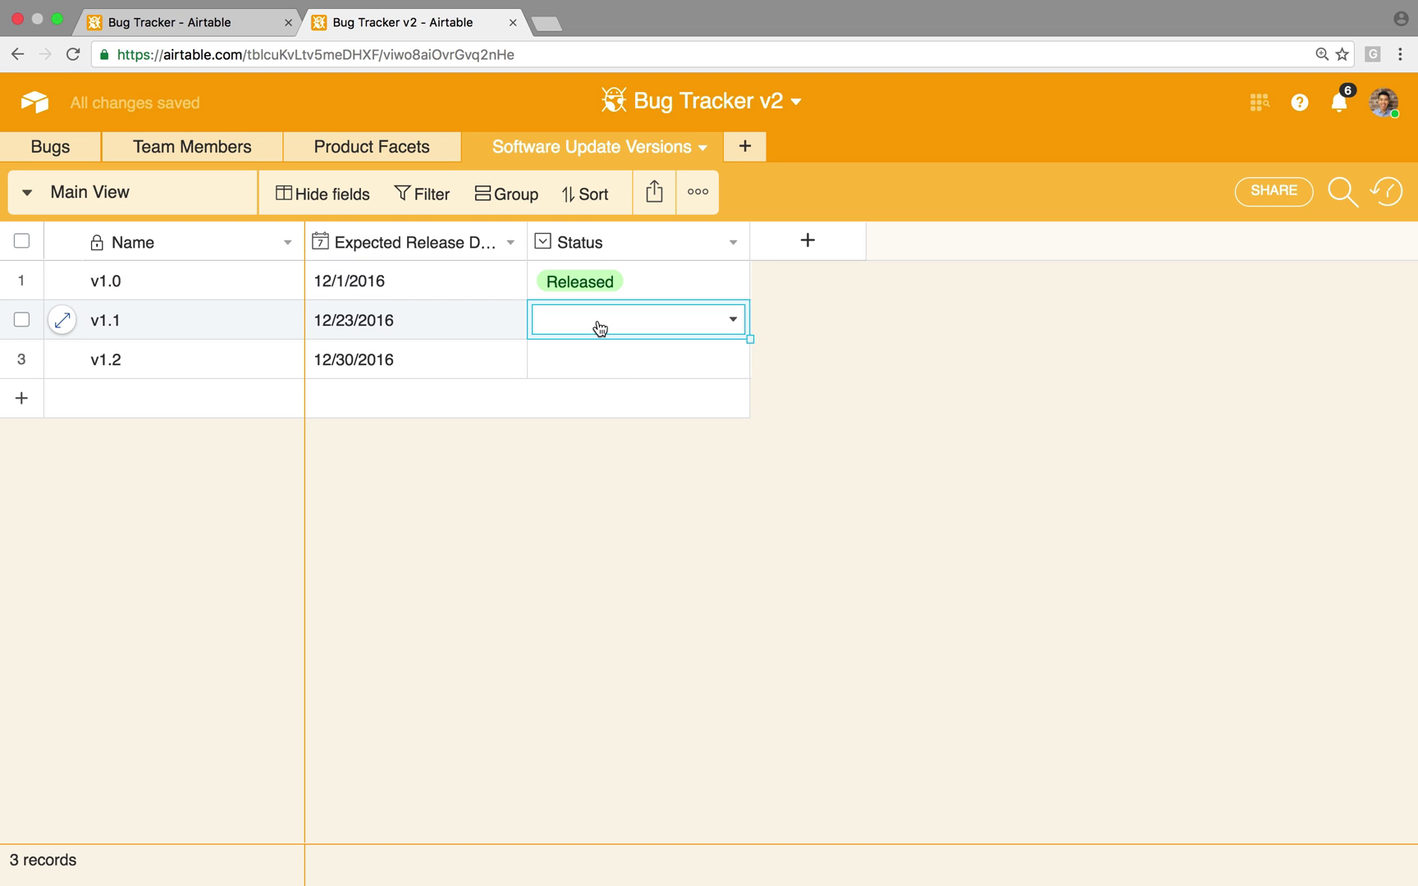
pyautogui.click(597, 320)
pyautogui.click(607, 430)
pyautogui.click(601, 358)
pyautogui.click(602, 358)
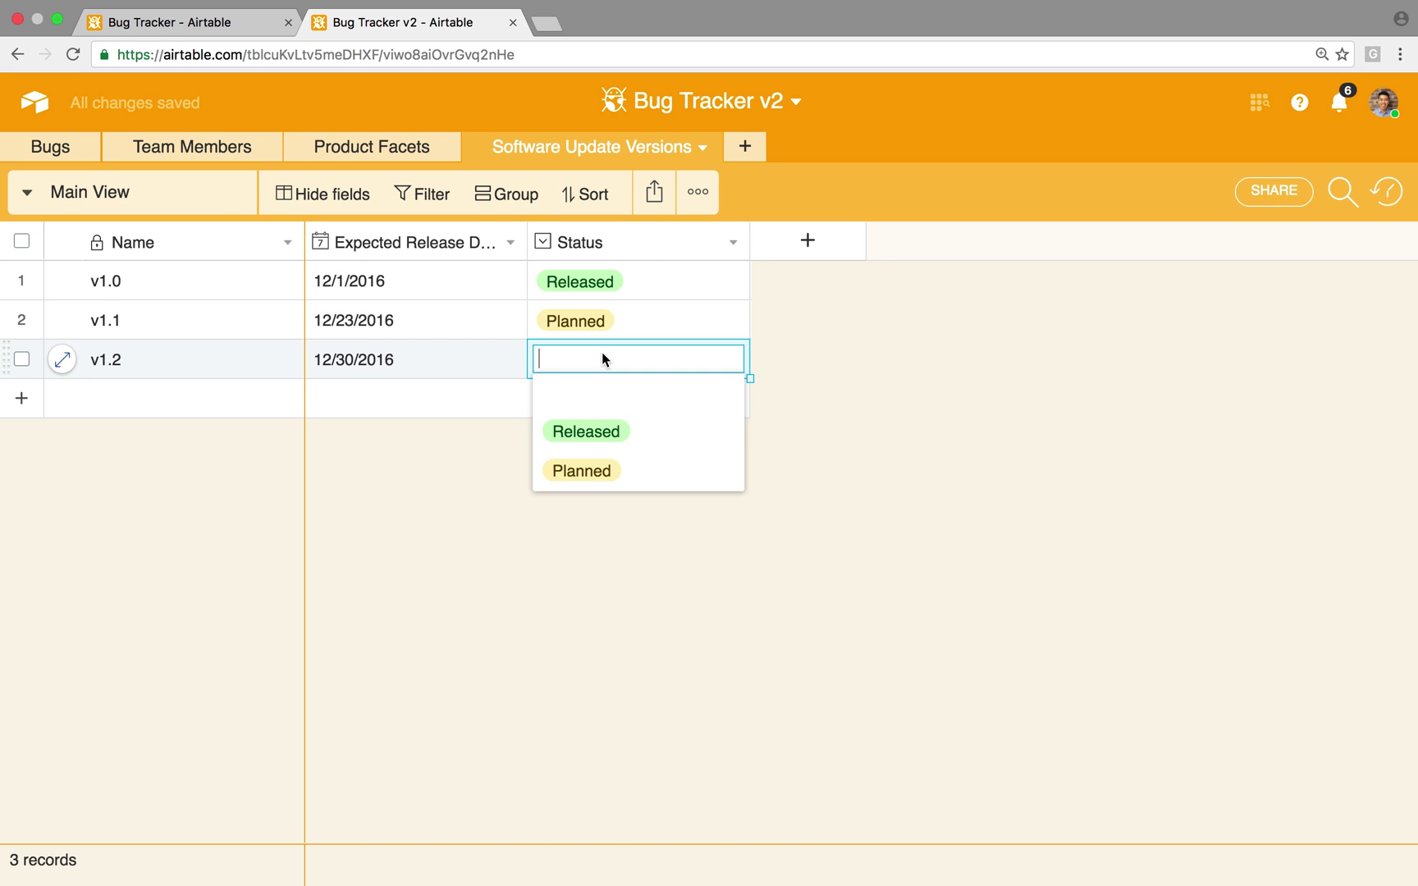
pyautogui.click(599, 472)
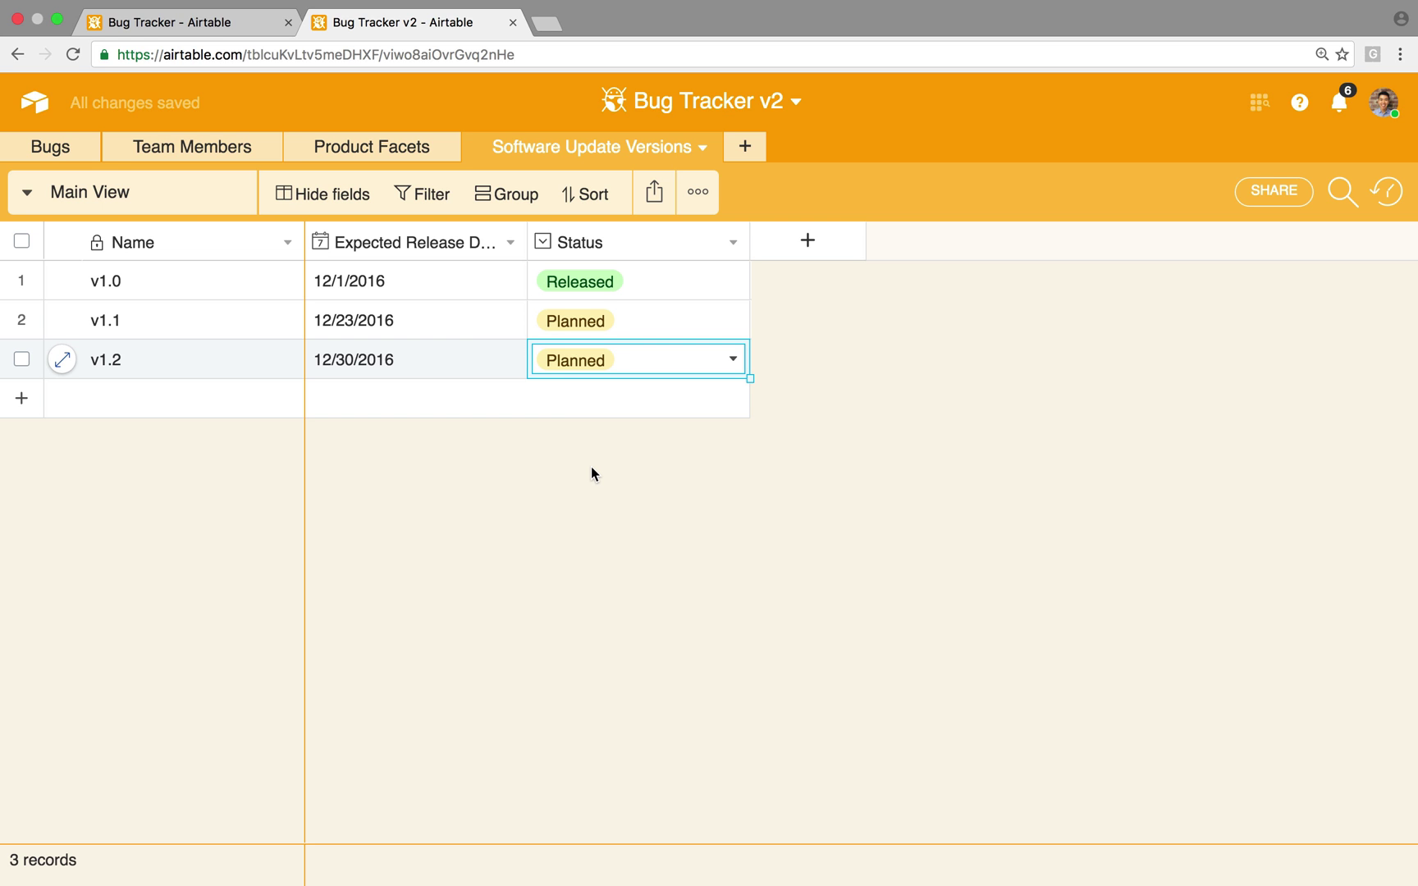
# In Bugs, insert a single-link 'Software Update Version' field left of Assigned to.
pyautogui.click(58, 146)
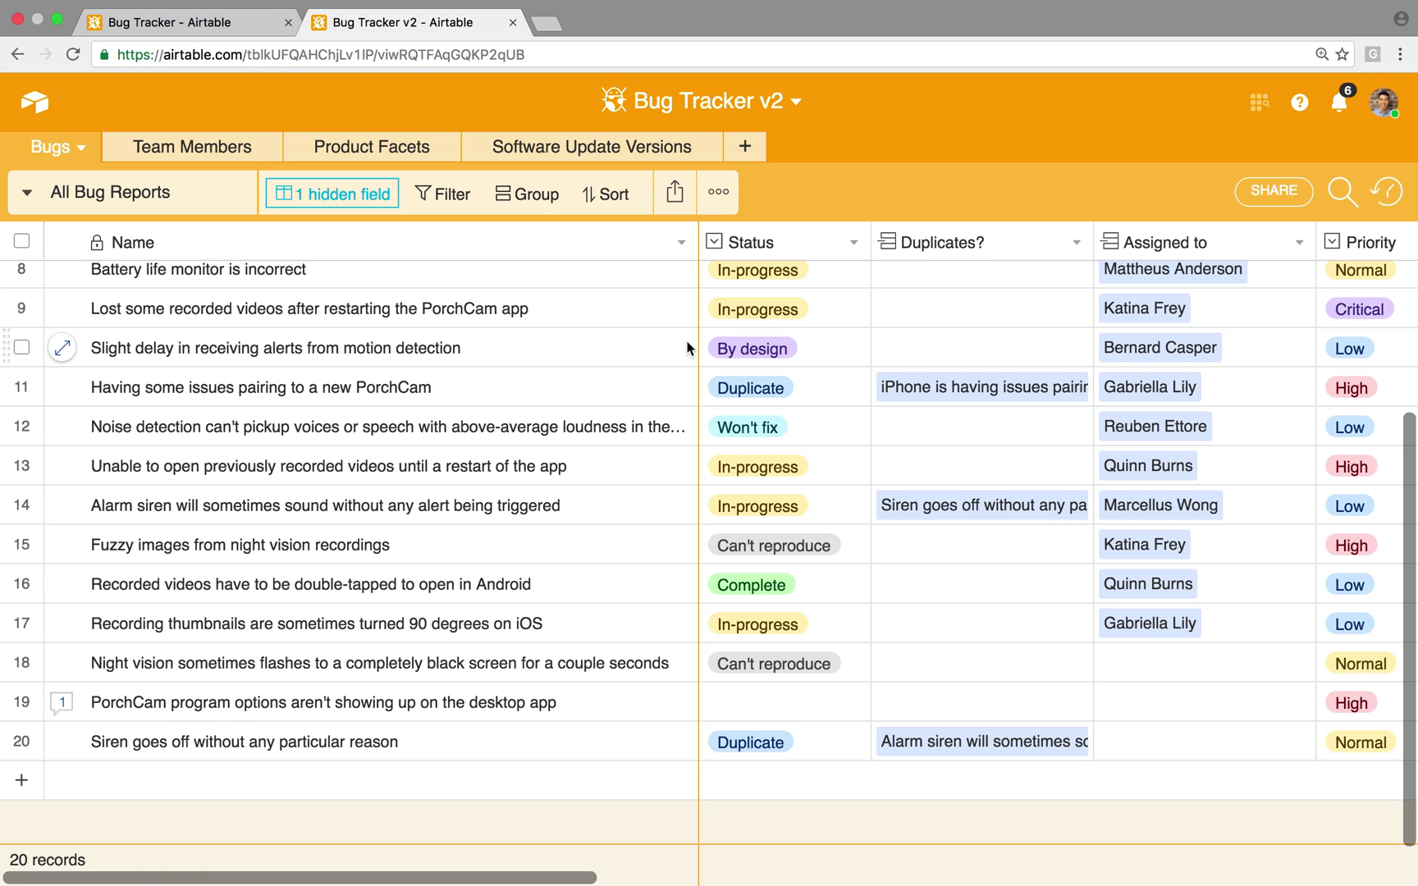
pyautogui.rightClick(1132, 238)
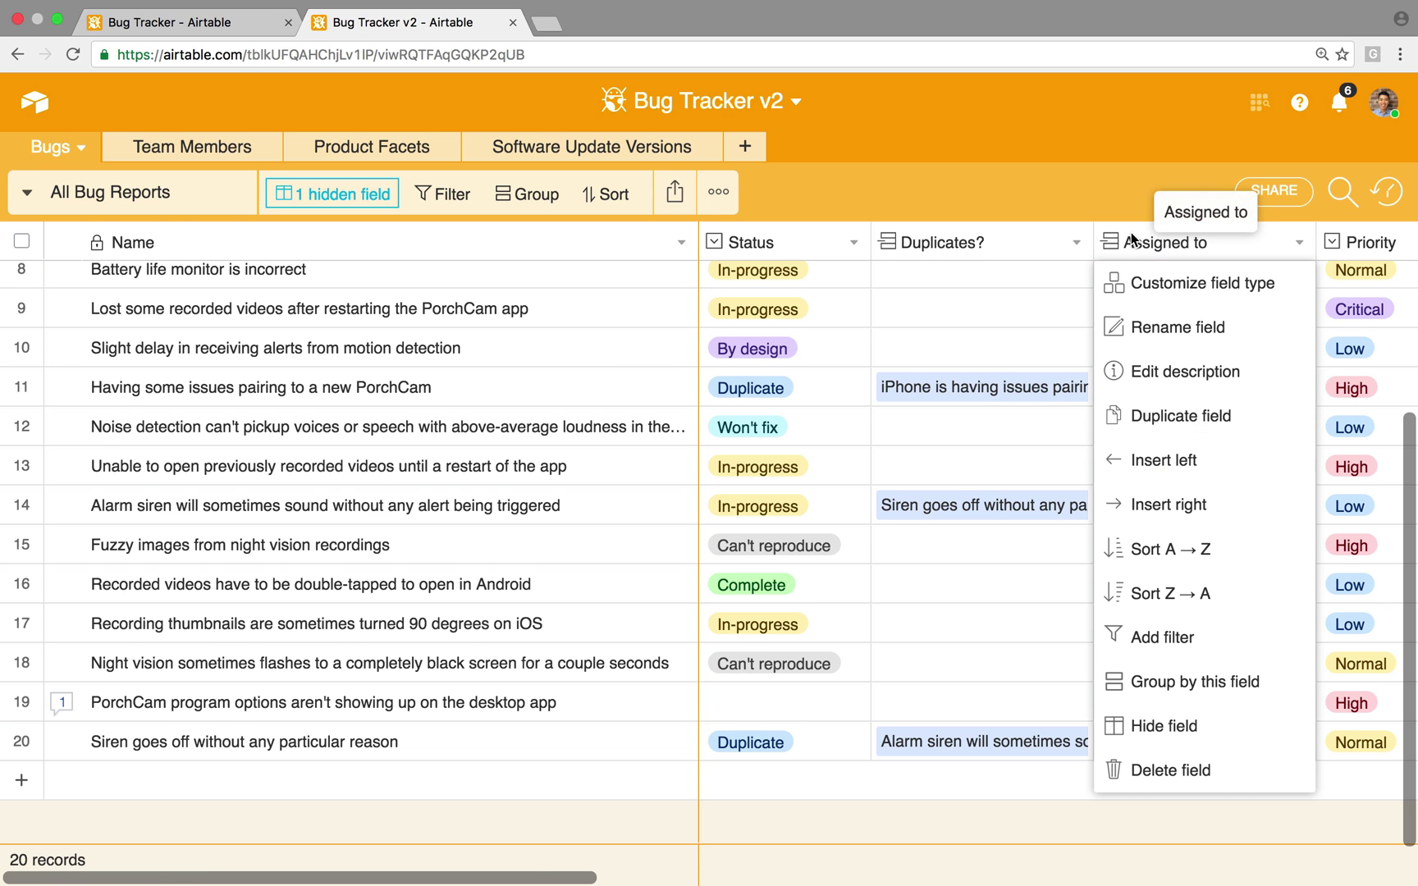
pyautogui.click(1146, 459)
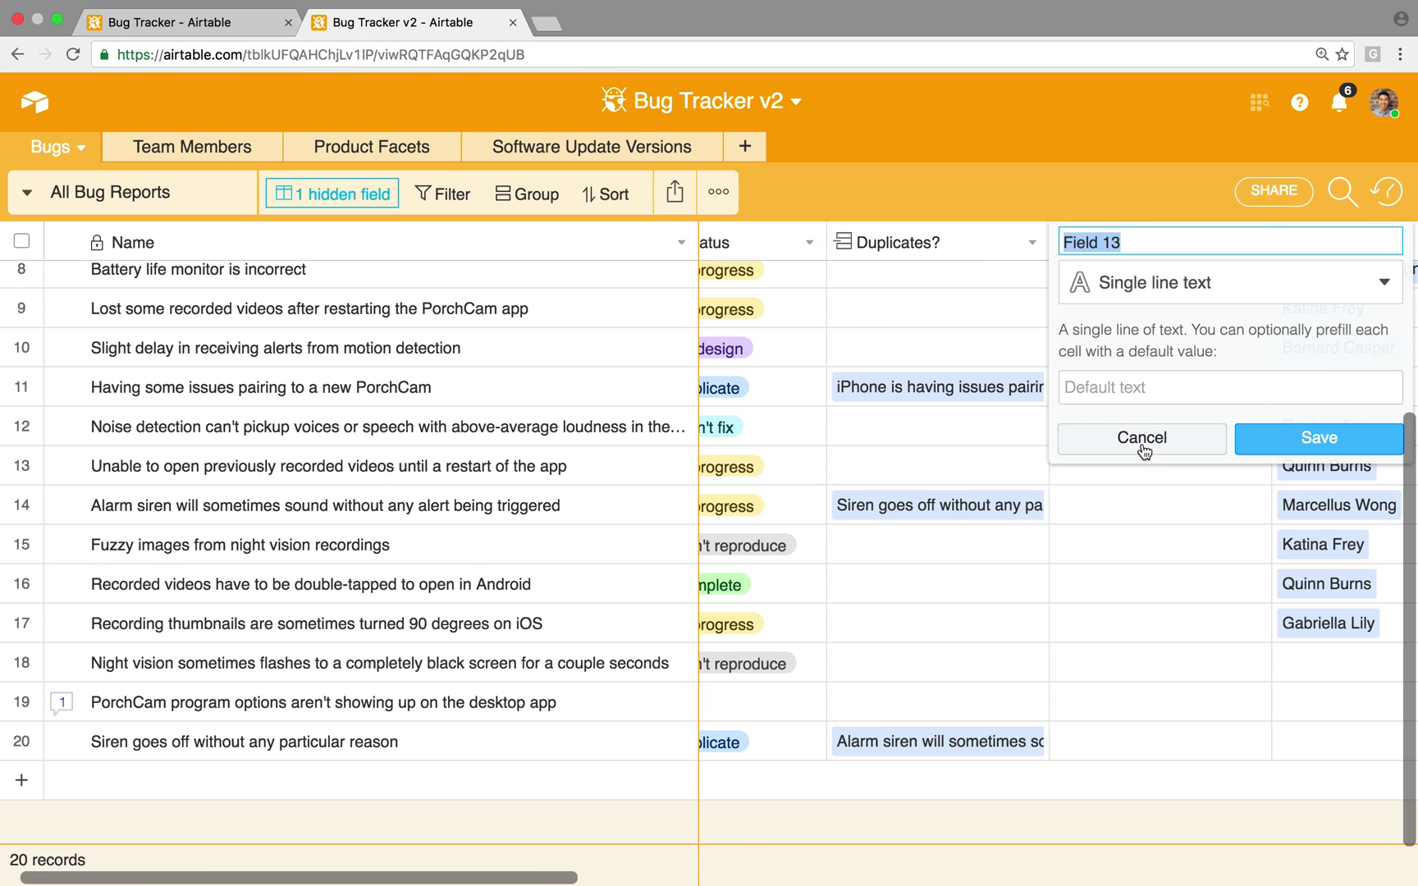
pyautogui.click(1147, 283)
pyautogui.click(1160, 331)
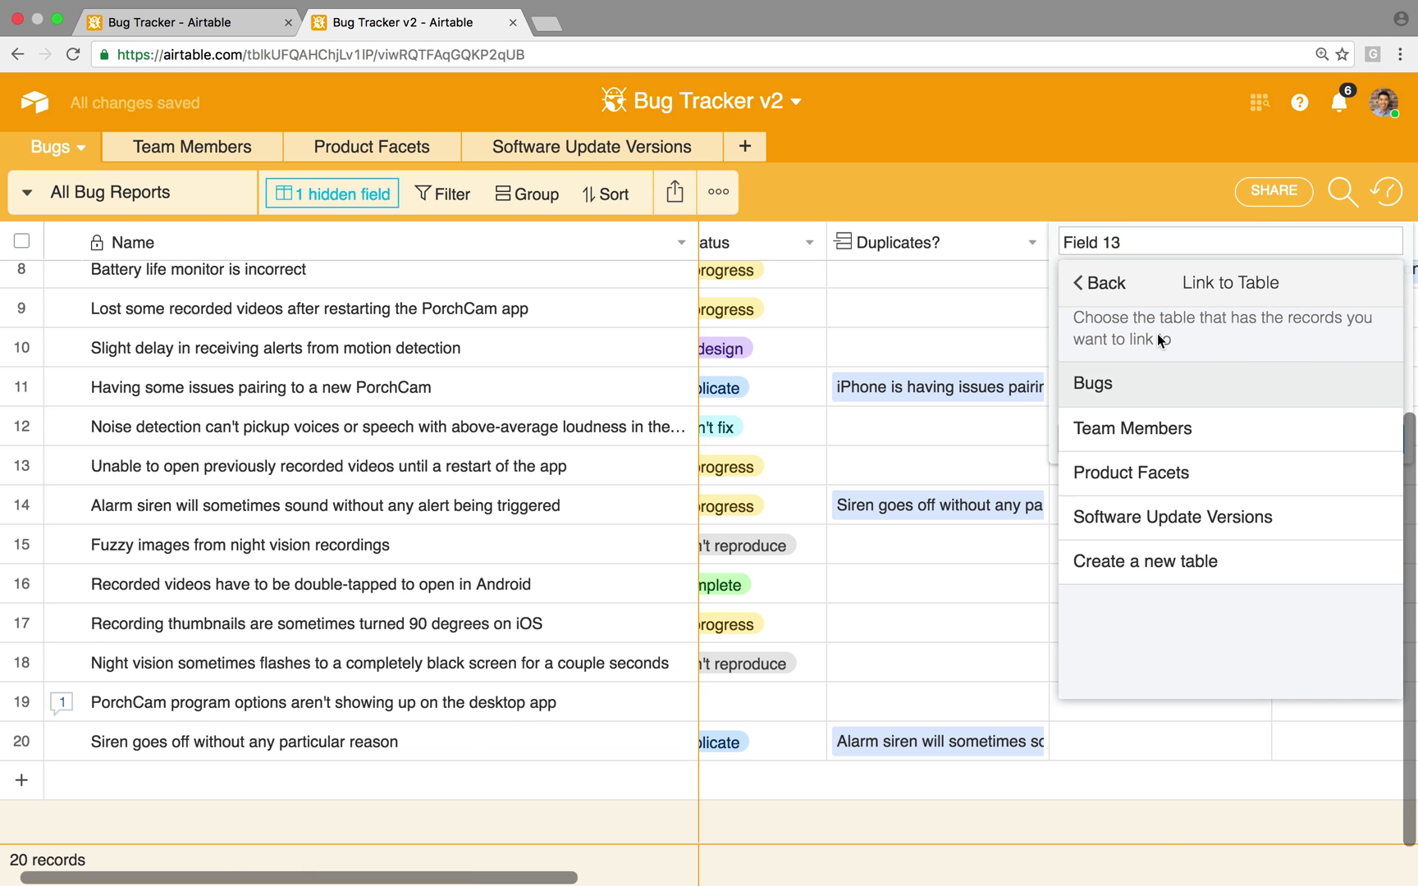
pyautogui.click(1205, 519)
pyautogui.tripleClick(1098, 244)
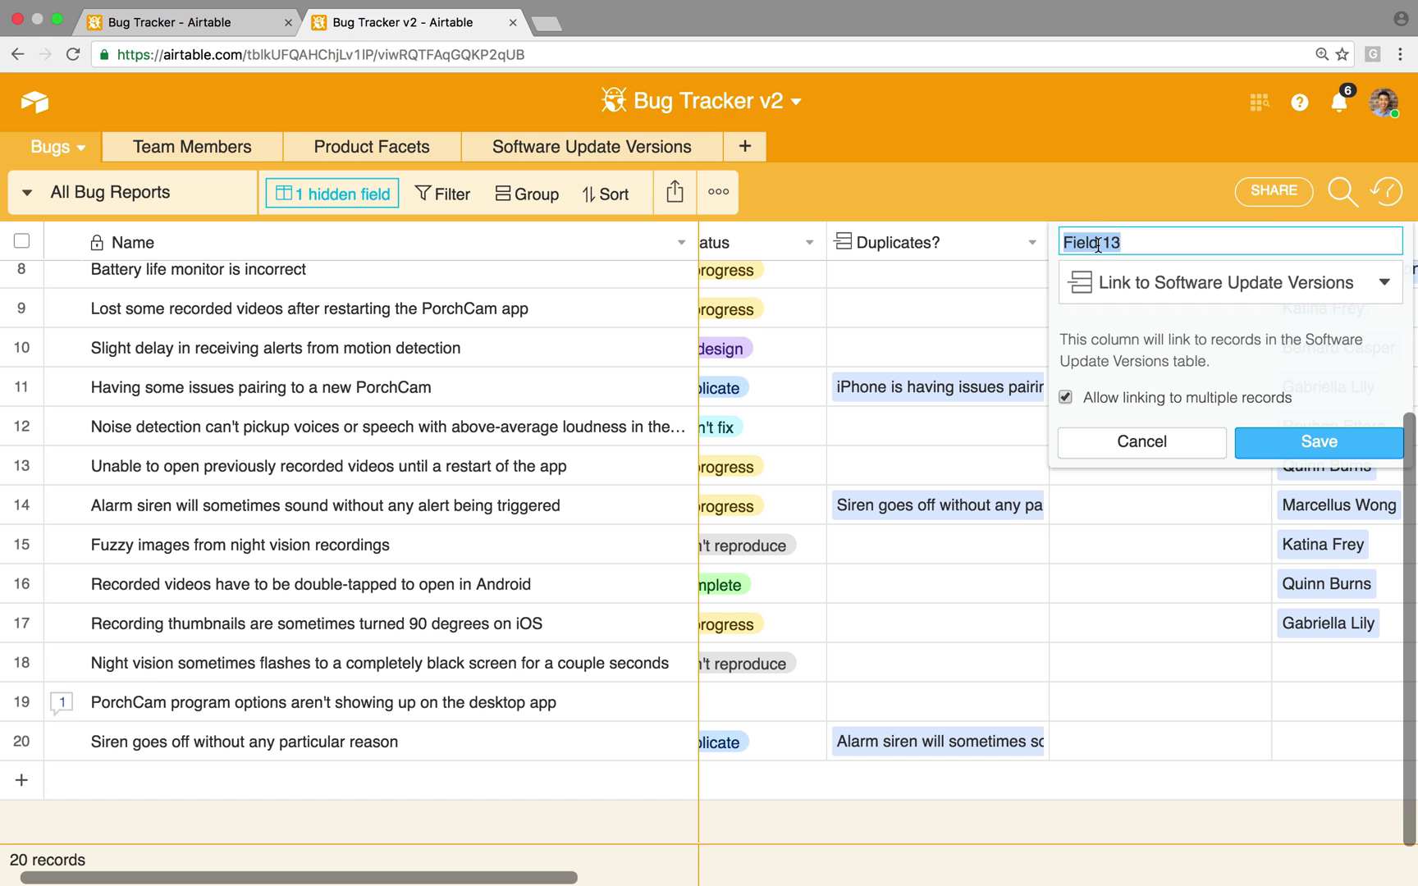
pyautogui.write('Software U')
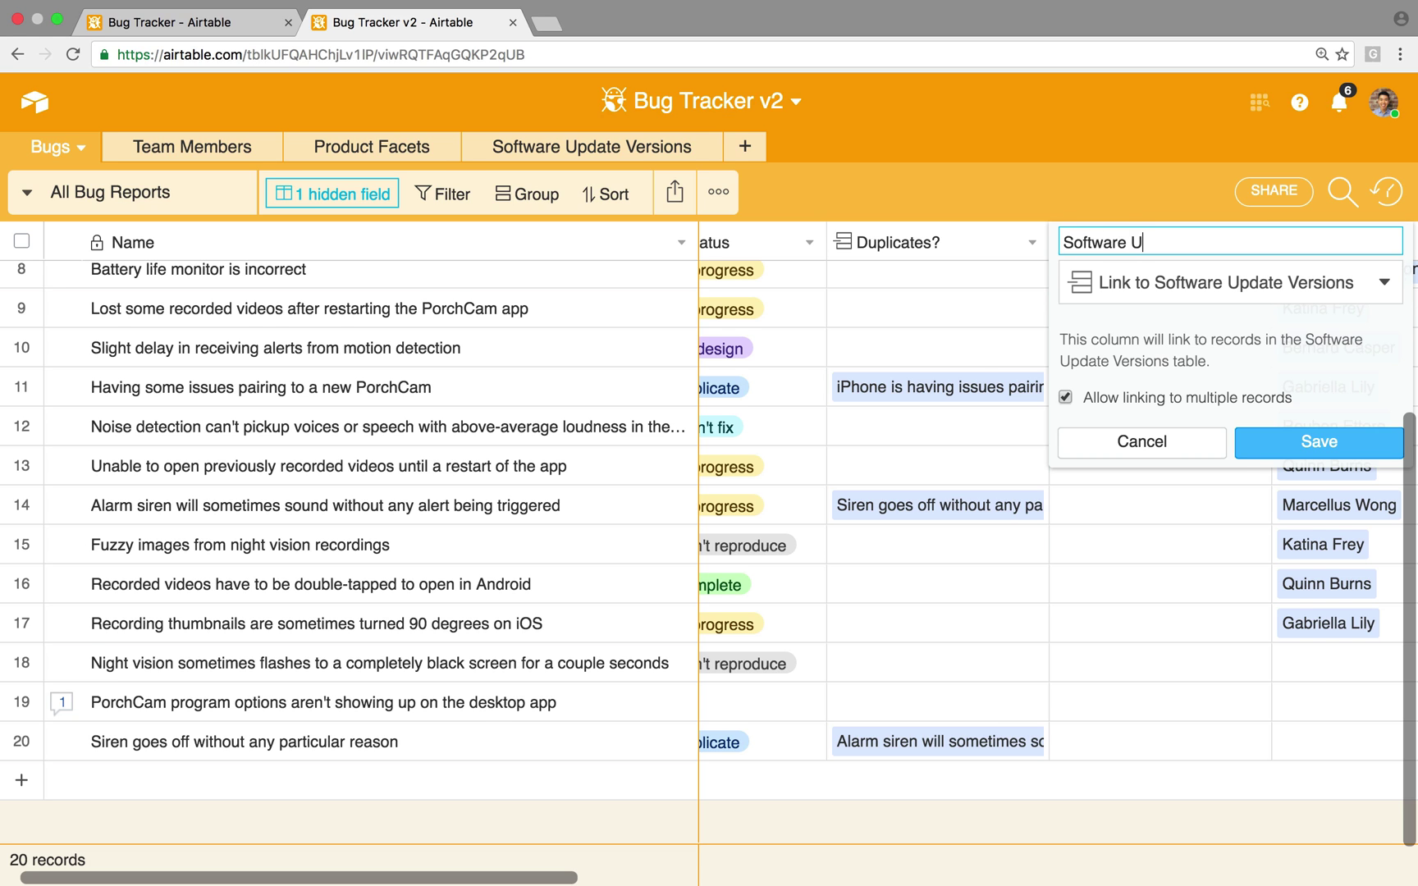
pyautogui.write('pdate Version')
pyautogui.click(1064, 397)
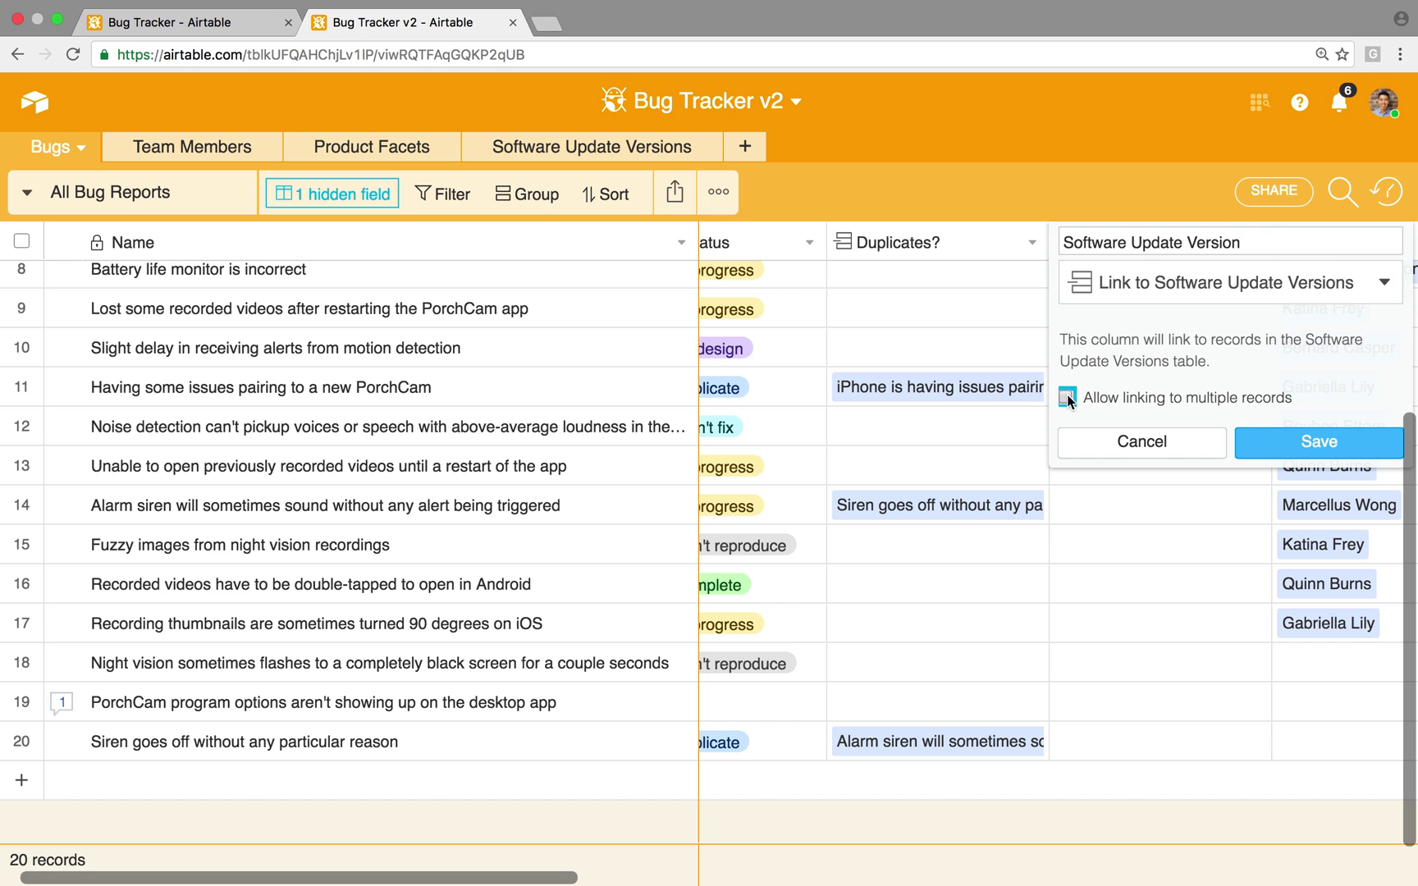
pyautogui.click(1279, 439)
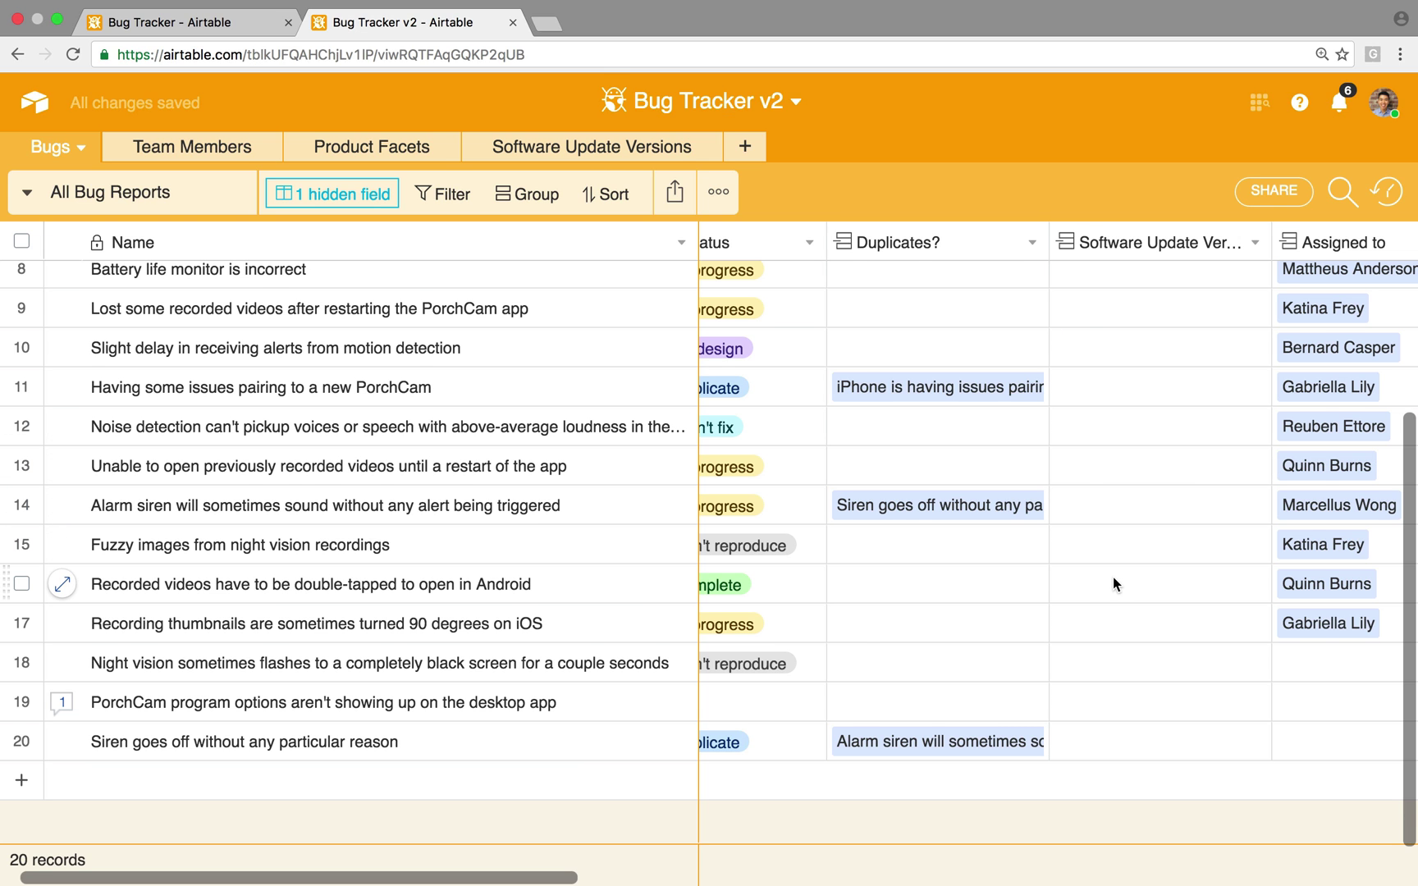
pyautogui.hscroll(-1, 1111, 577)
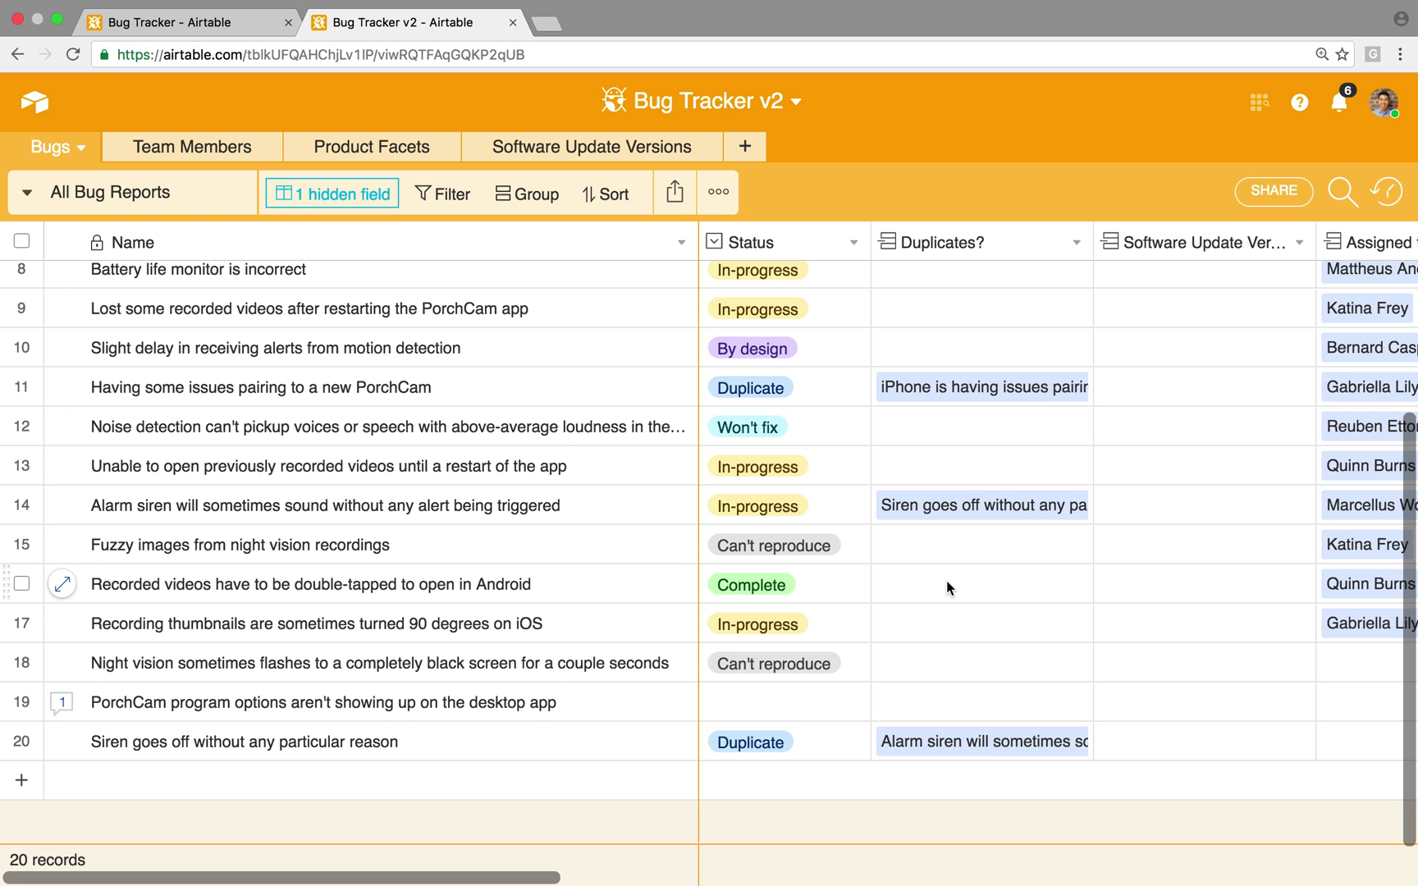
# Link the Android double-tap recorded-videos bug to version v1.1.
pyautogui.hscroll(2, 943, 585)
pyautogui.hscroll(2, 911, 583)
pyautogui.click(985, 583)
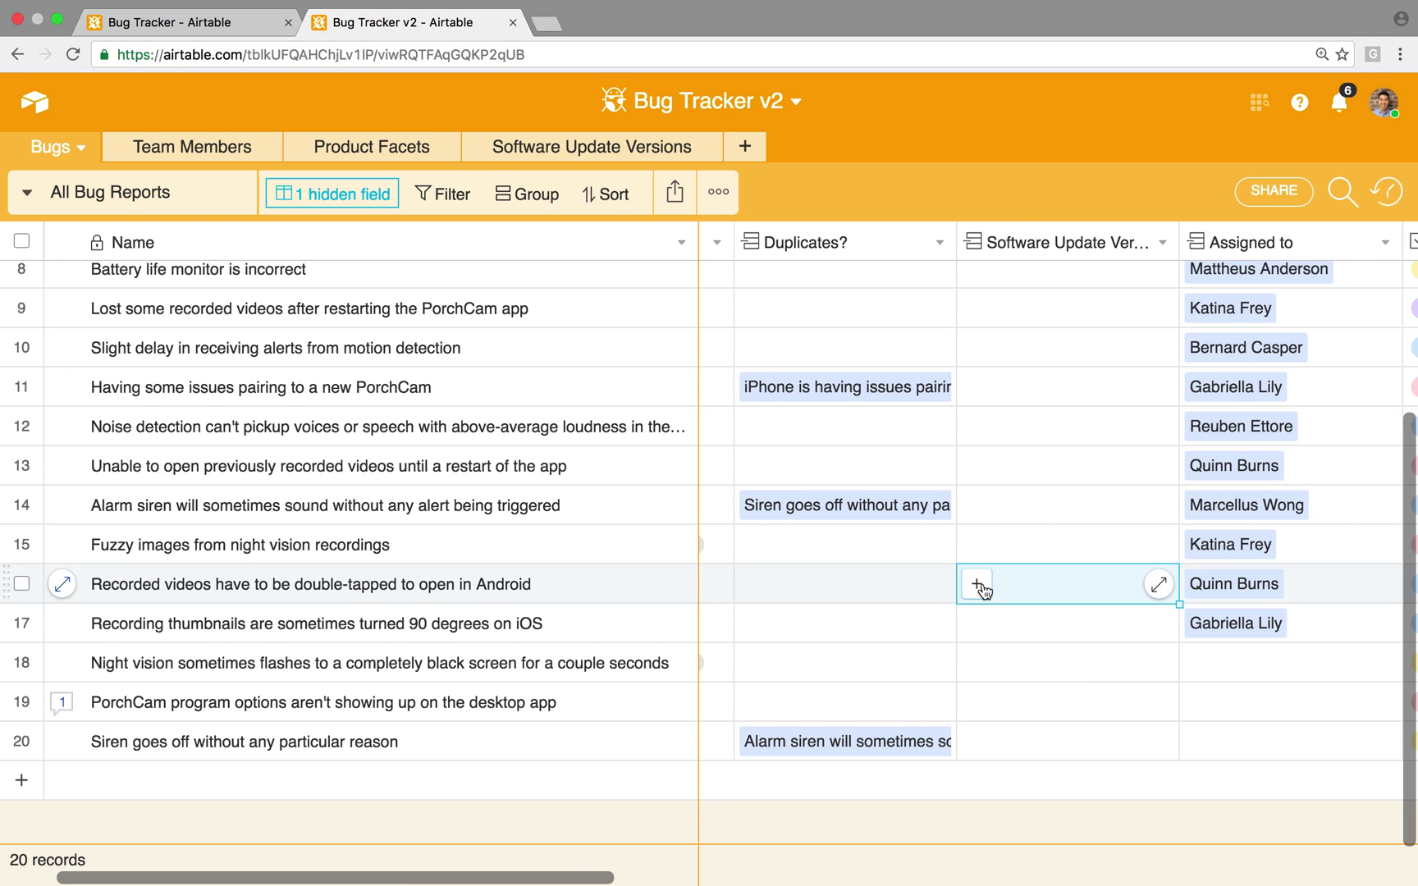
pyautogui.click(977, 585)
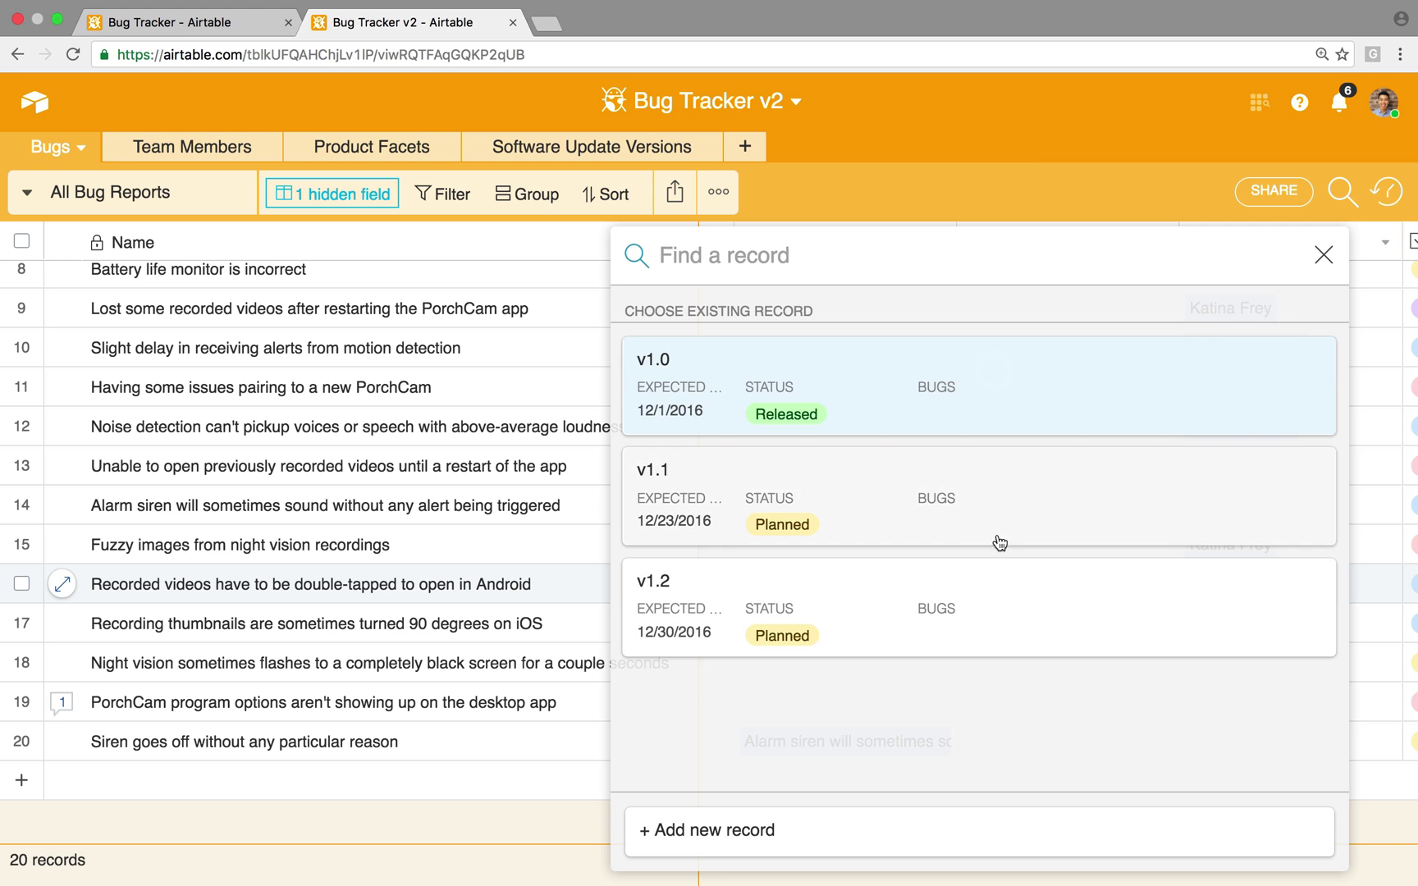
pyautogui.click(913, 501)
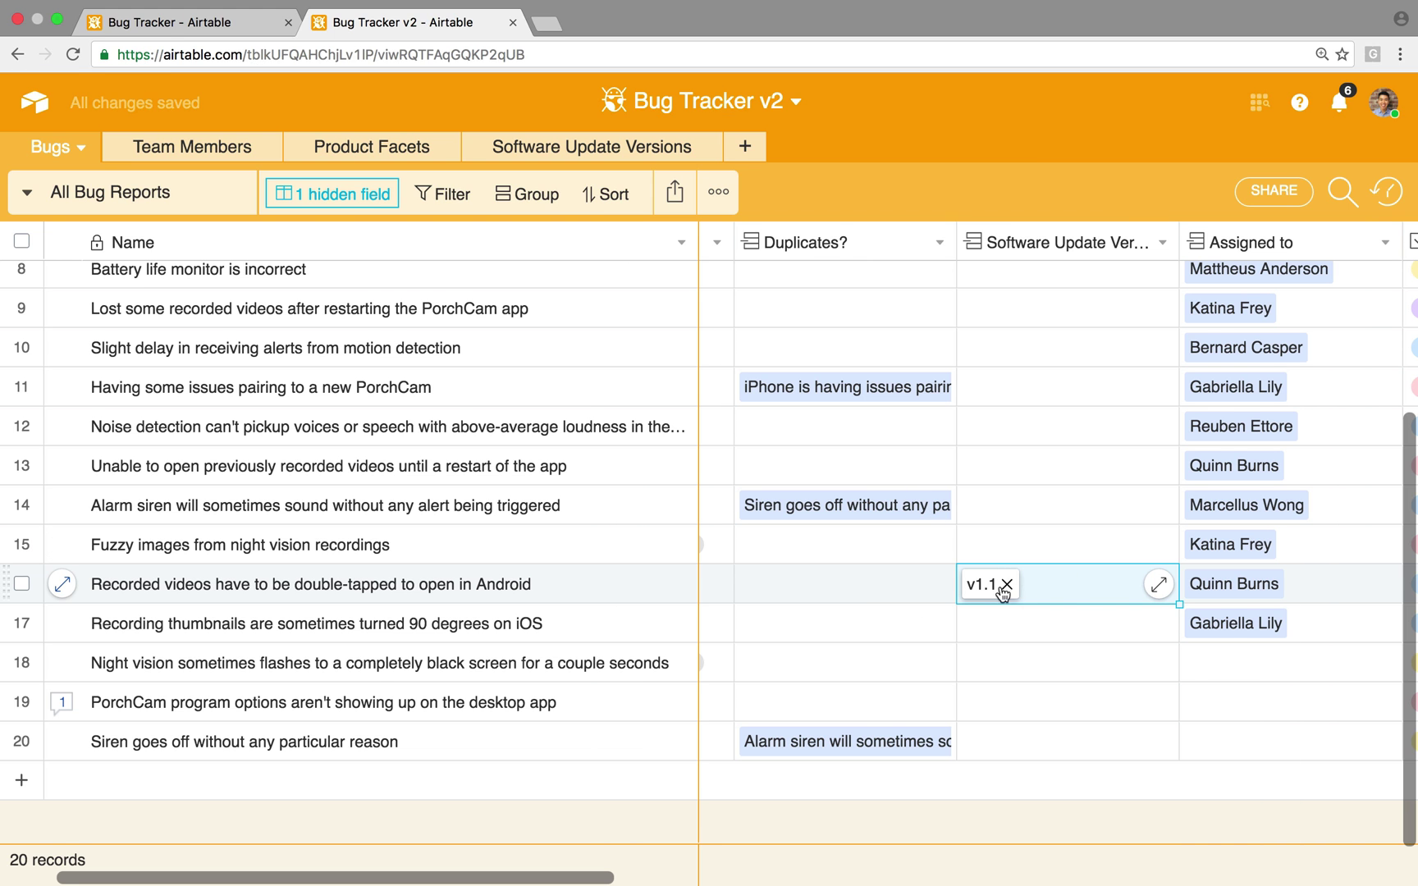
pyautogui.hscroll(-4, 820, 591)
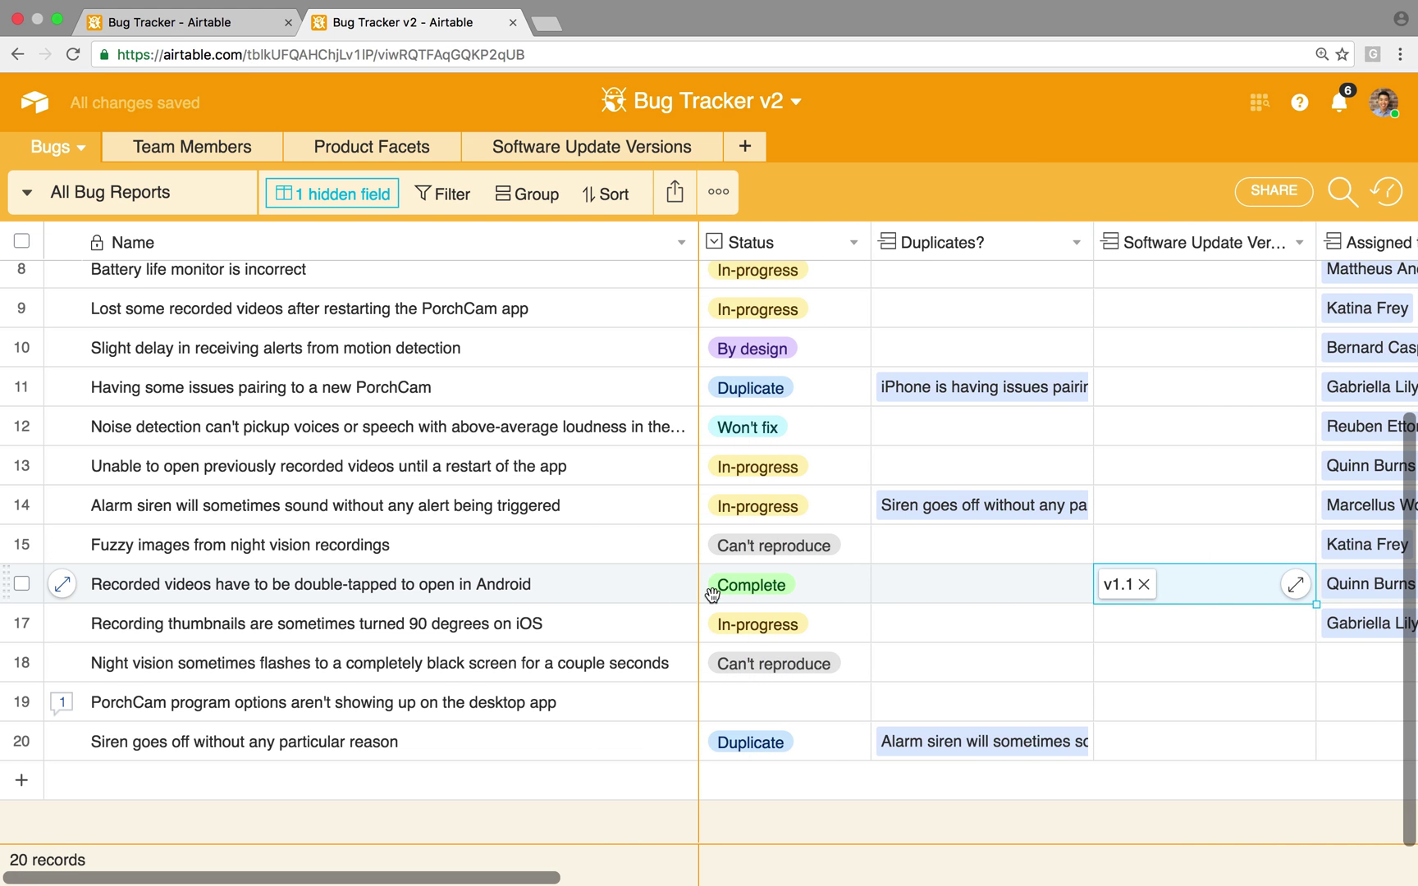
pyautogui.hscroll(1, 820, 591)
pyautogui.hscroll(4, 826, 592)
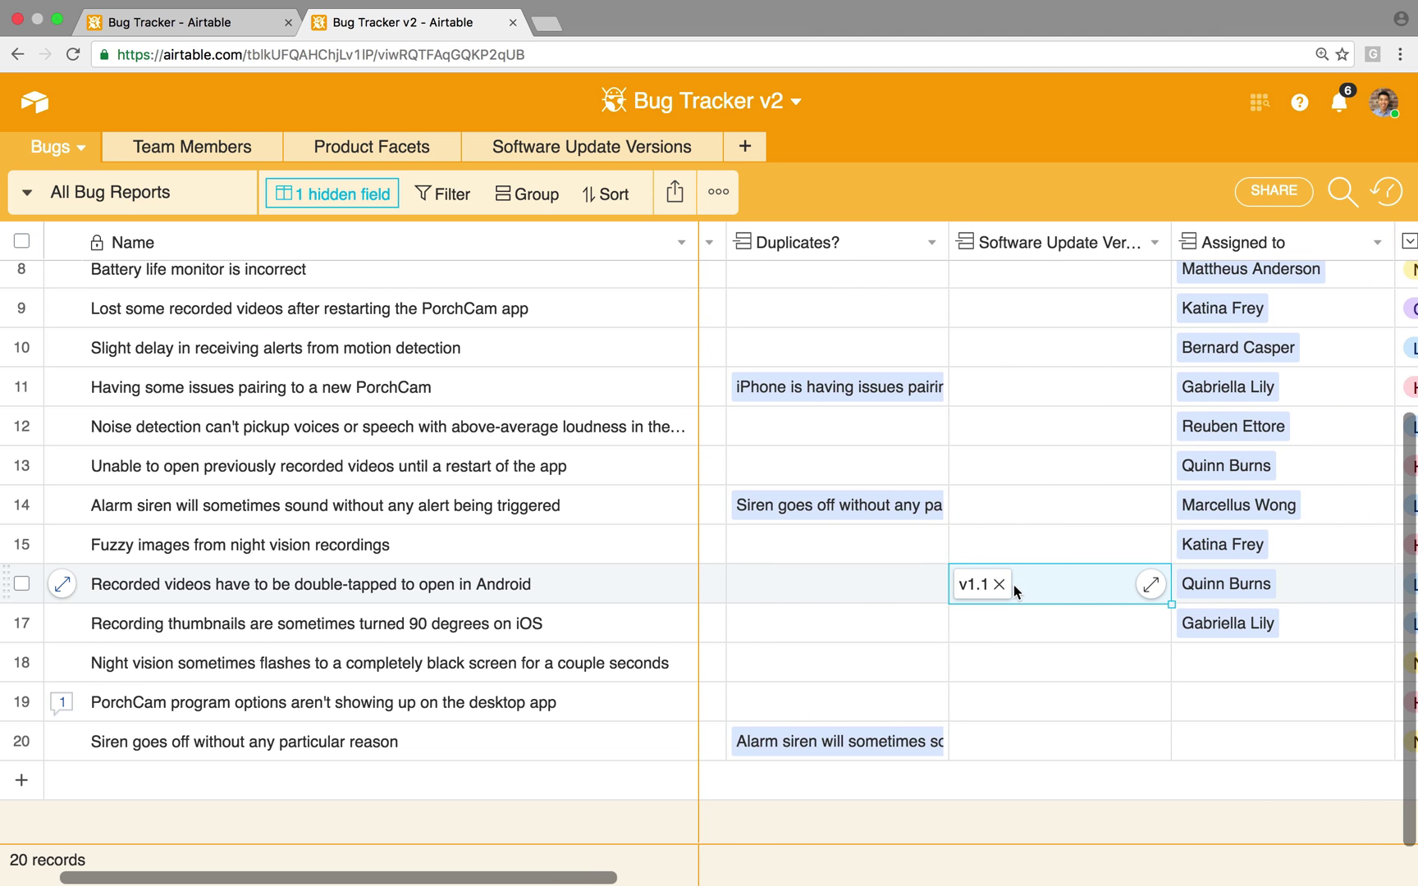
pyautogui.scroll(1, 1014, 585)
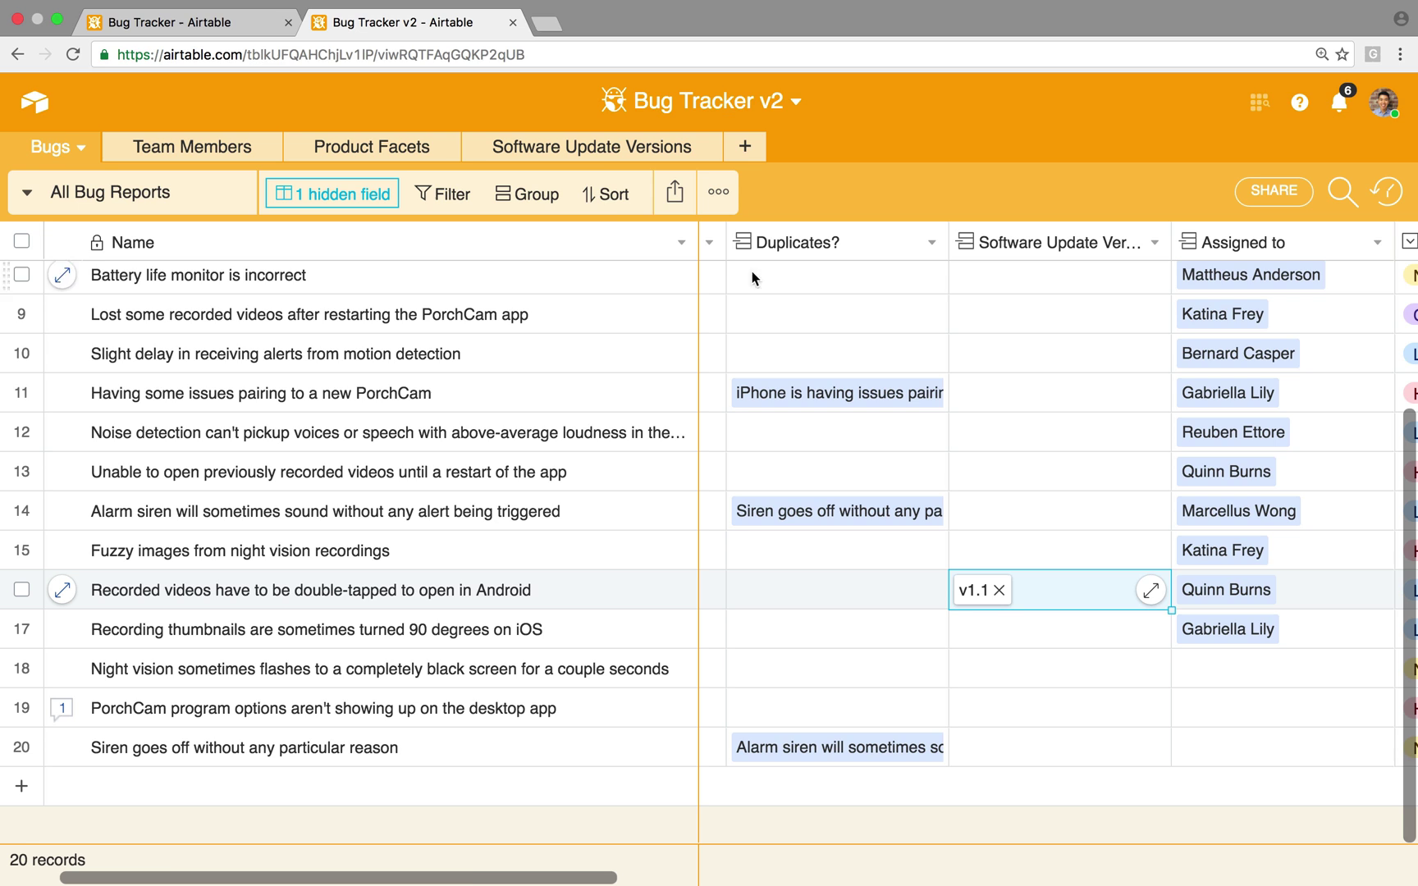
# Widen the Software Update Versions Bugs column to show full titles, then return to Bugs.
pyautogui.click(599, 149)
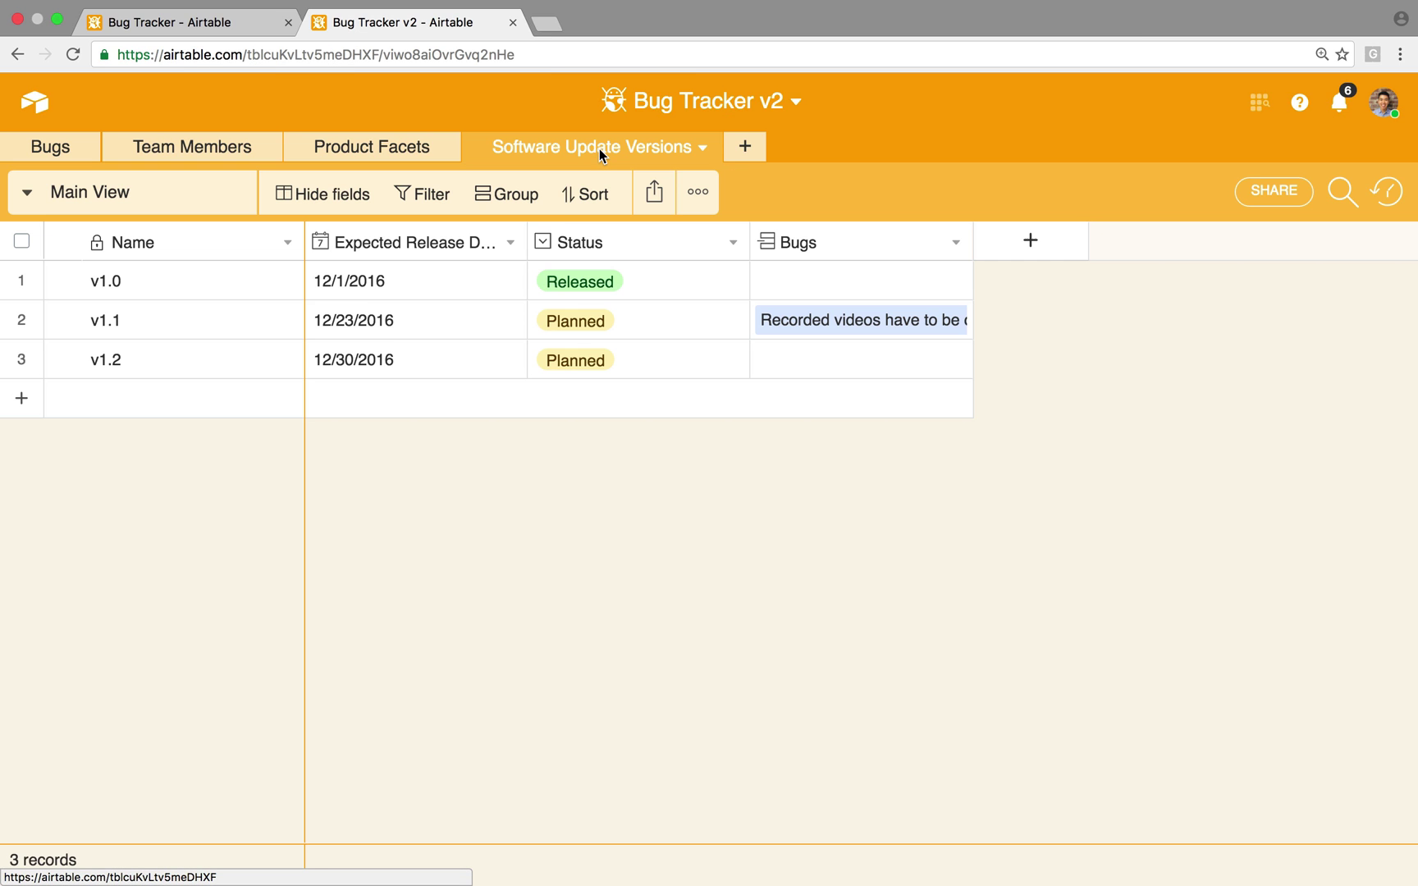
pyautogui.moveTo(973, 241); pyautogui.dragTo(1335, 241)
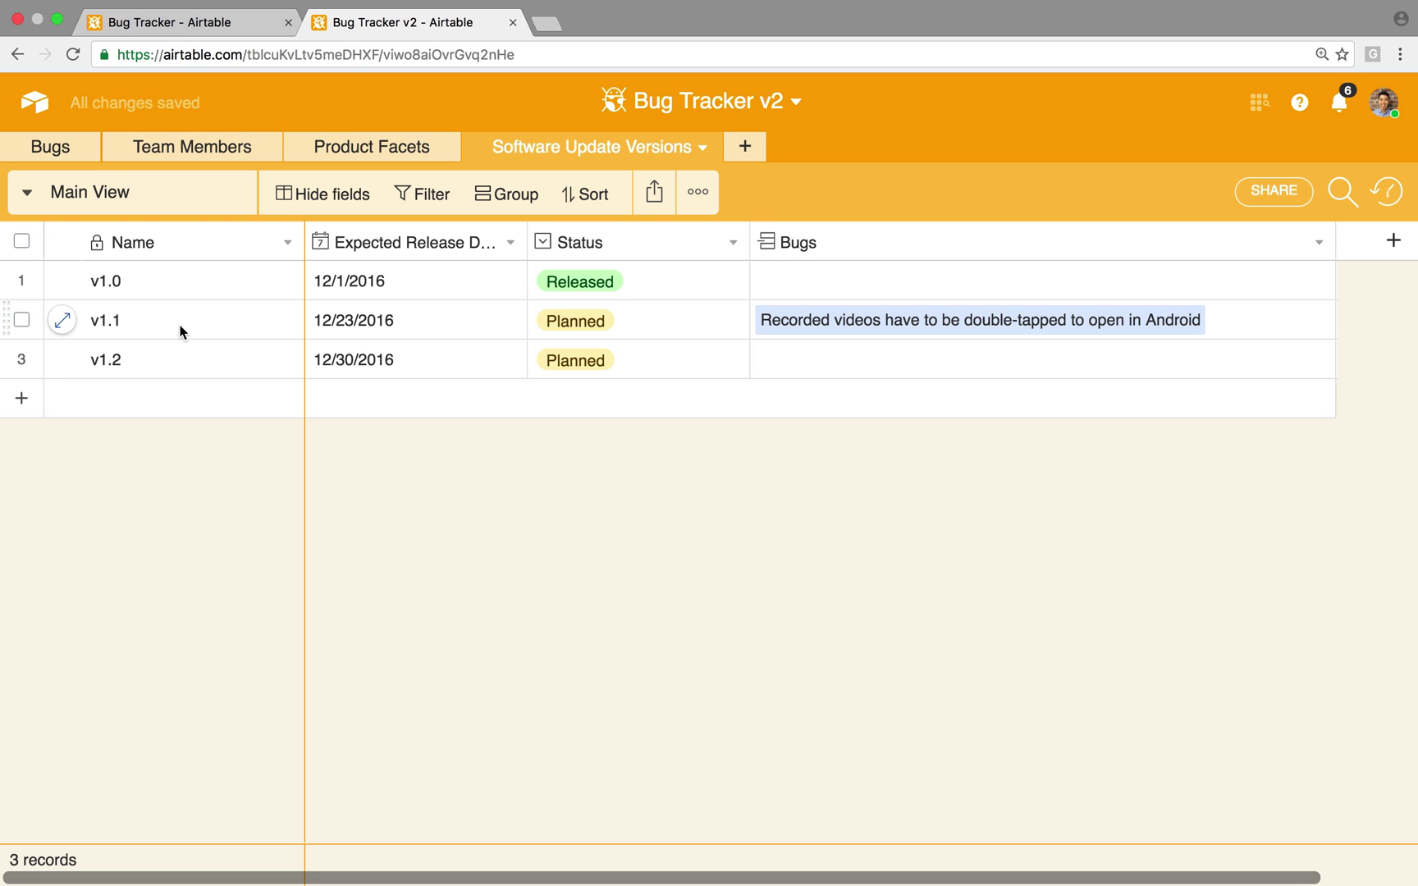
pyautogui.click(48, 148)
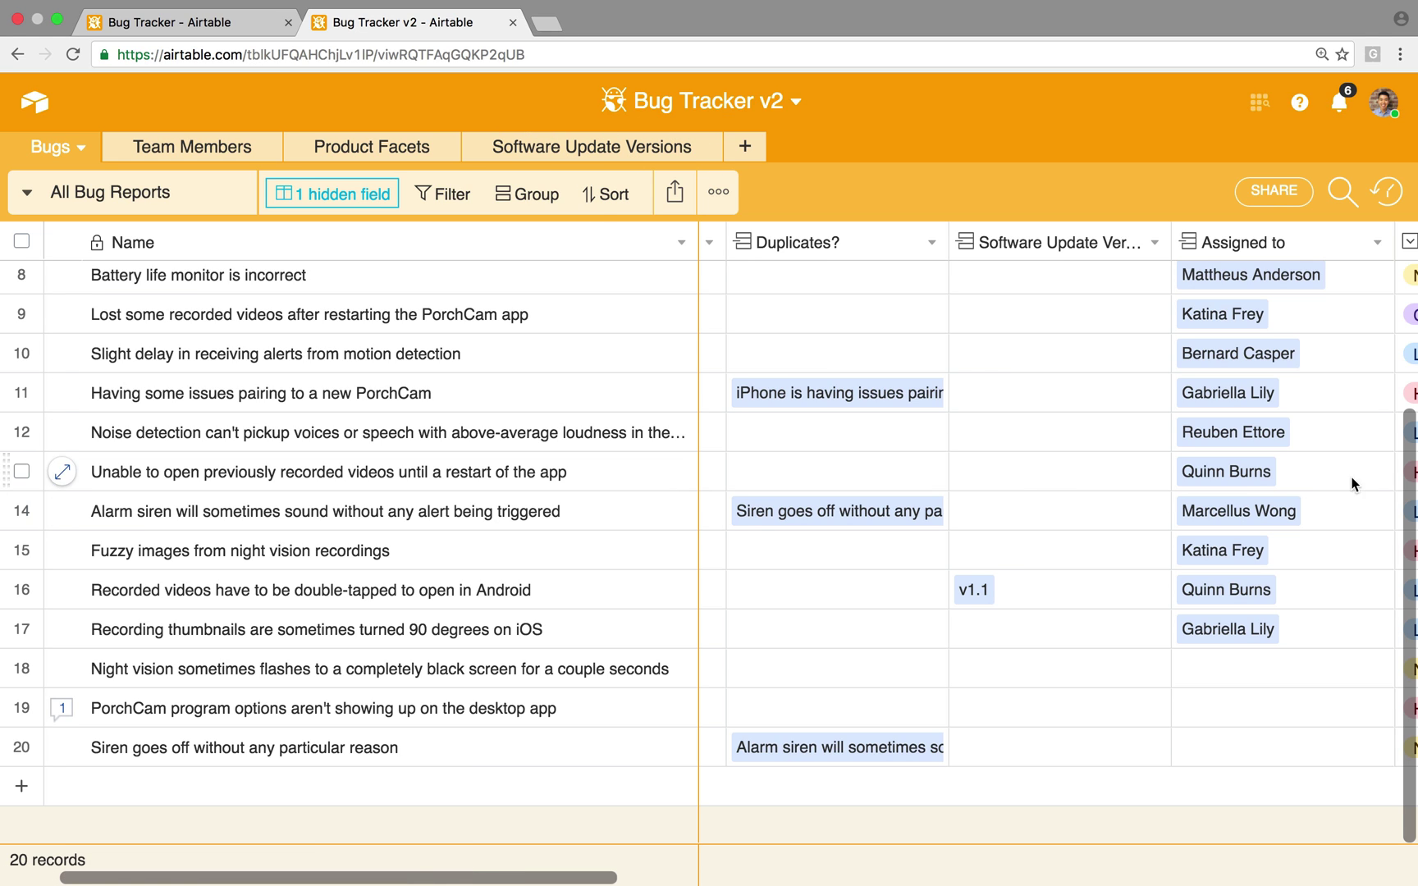
# Insert an 'Expected Release Date' lookup of Software Update Version's release date, left of Assigned to.
pyautogui.rightClick(1238, 242)
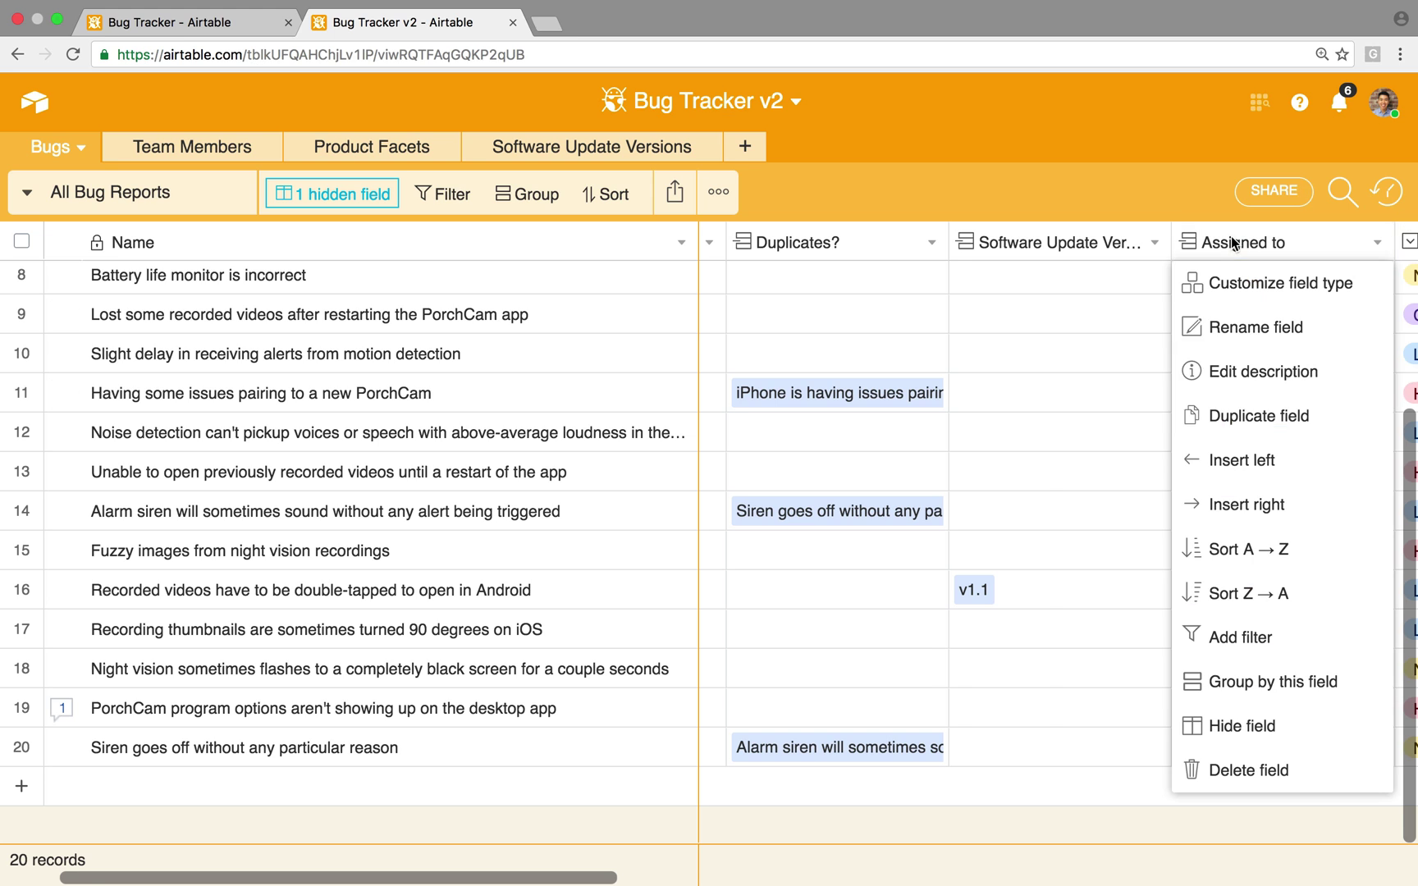
pyautogui.click(1256, 459)
pyautogui.click(1137, 284)
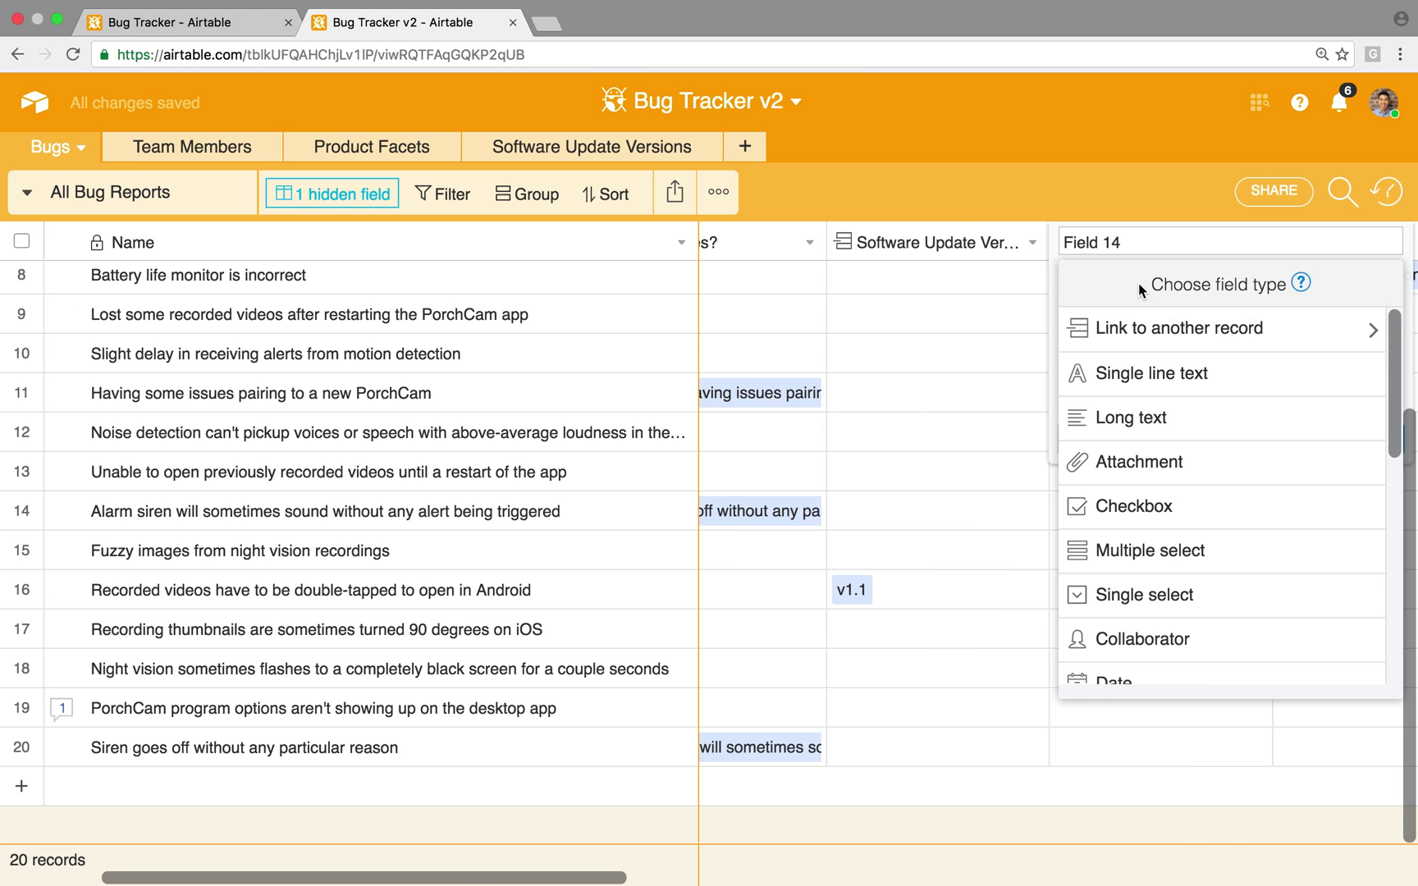
pyautogui.scroll(-3, 1181, 419)
pyautogui.scroll(-5, 1191, 412)
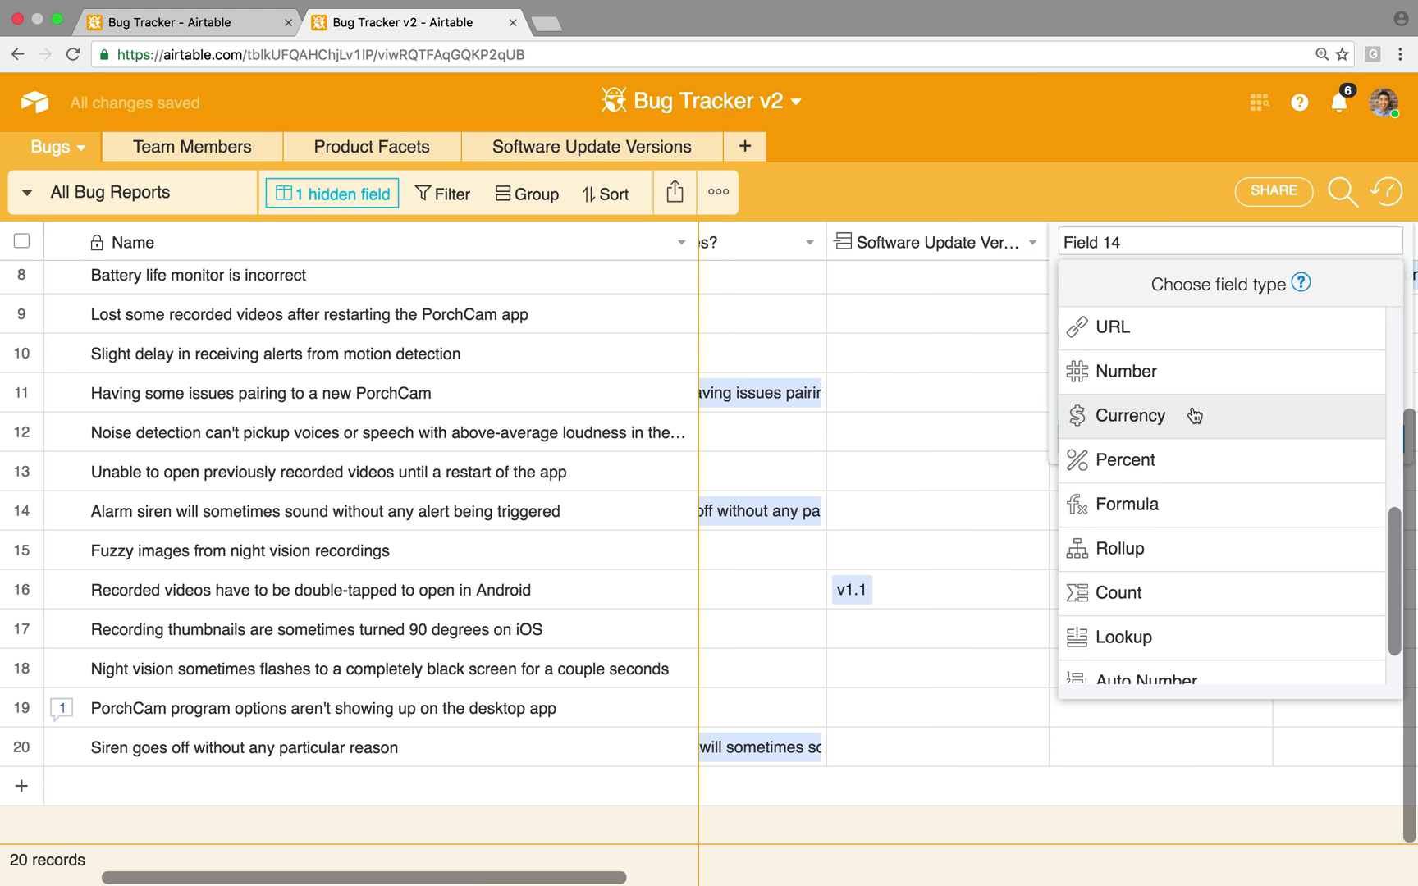
pyautogui.click(1190, 562)
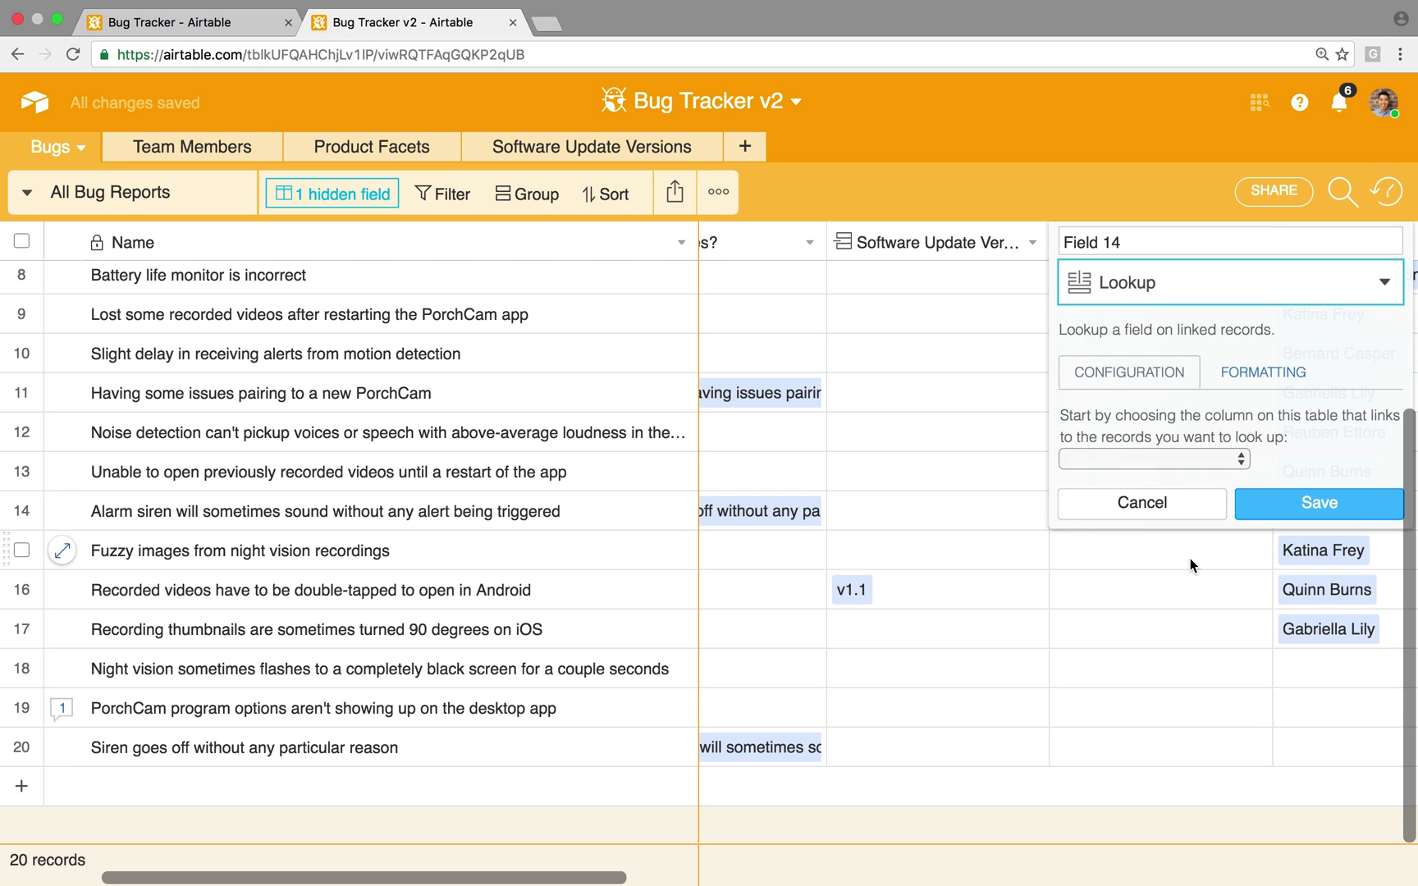
pyautogui.click(1153, 459)
pyautogui.click(1166, 476)
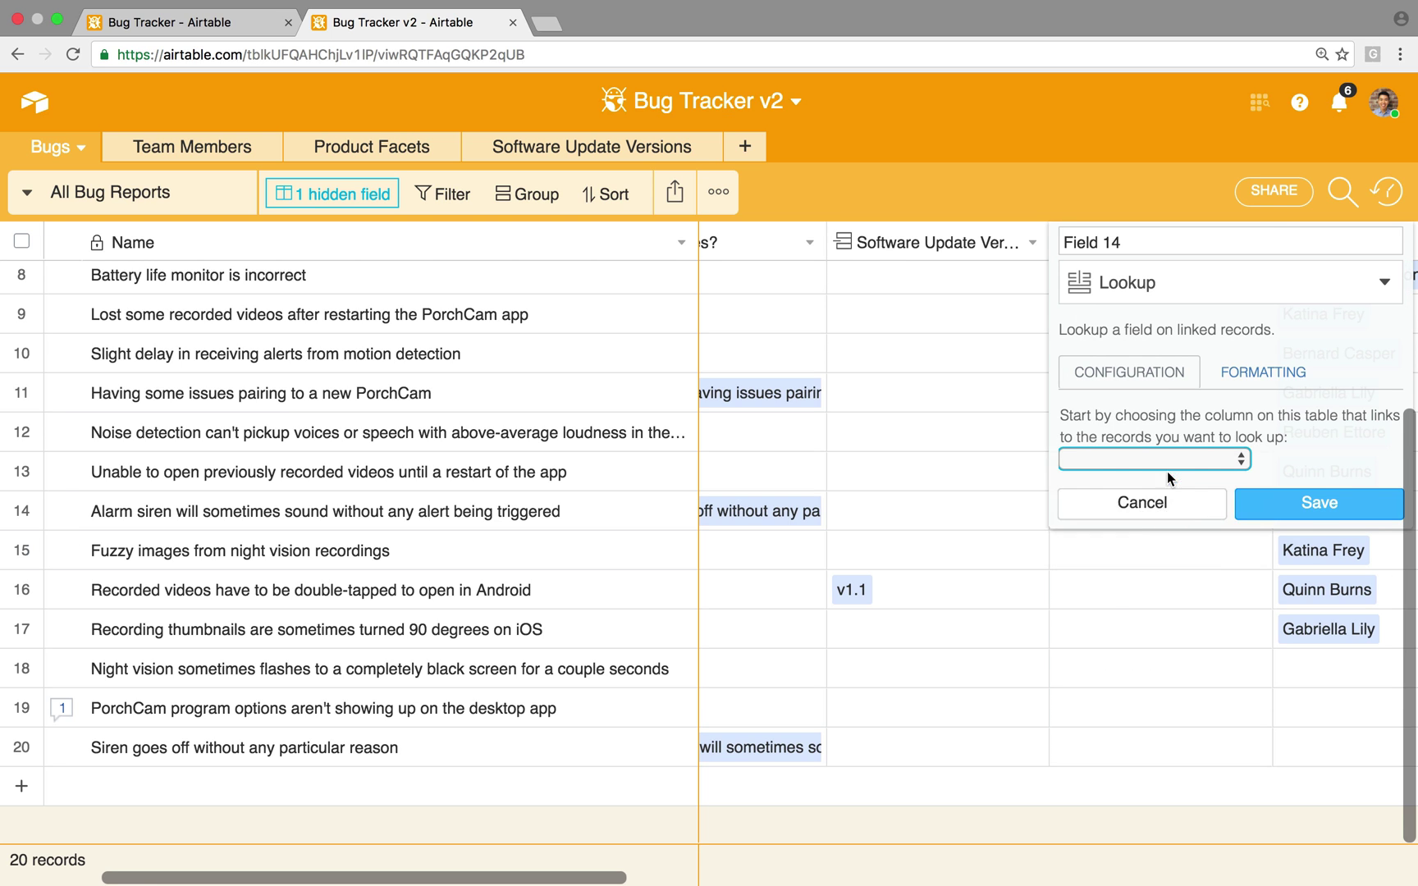
pyautogui.click(1180, 539)
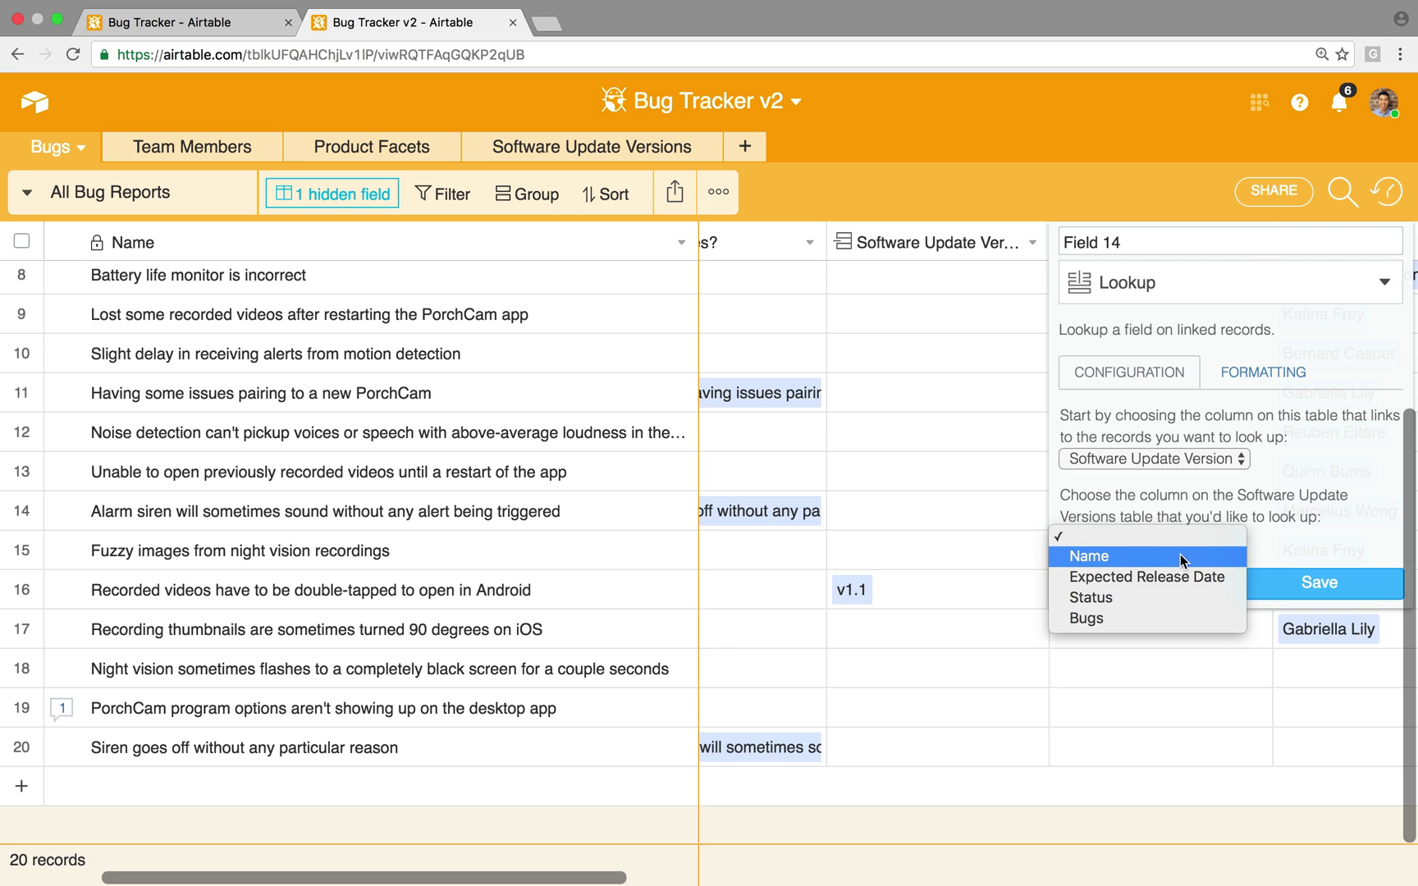
pyautogui.click(1190, 576)
pyautogui.tripleClick(1115, 239)
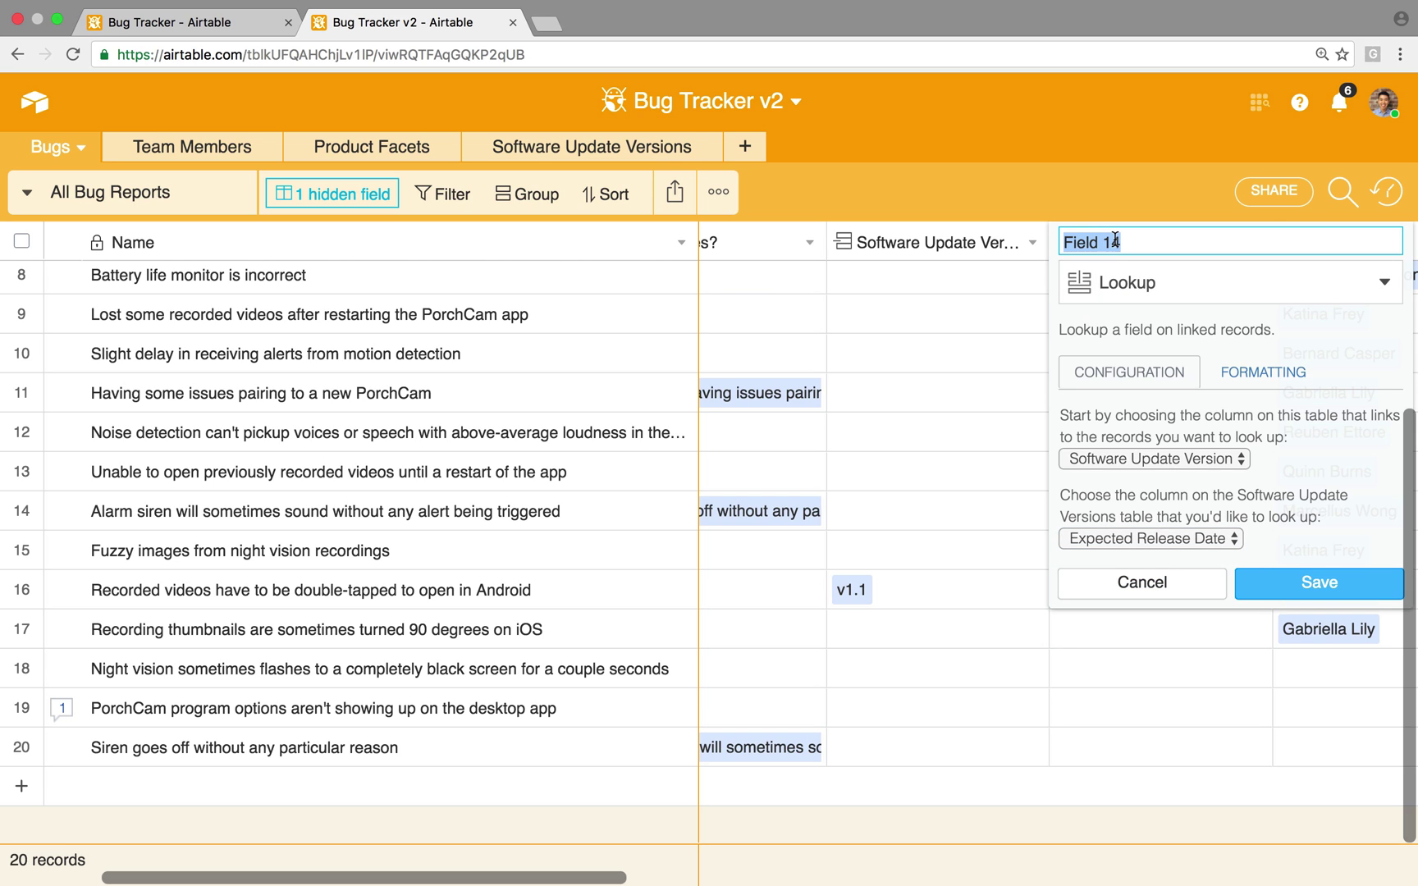
pyautogui.write('Expected Release Date')
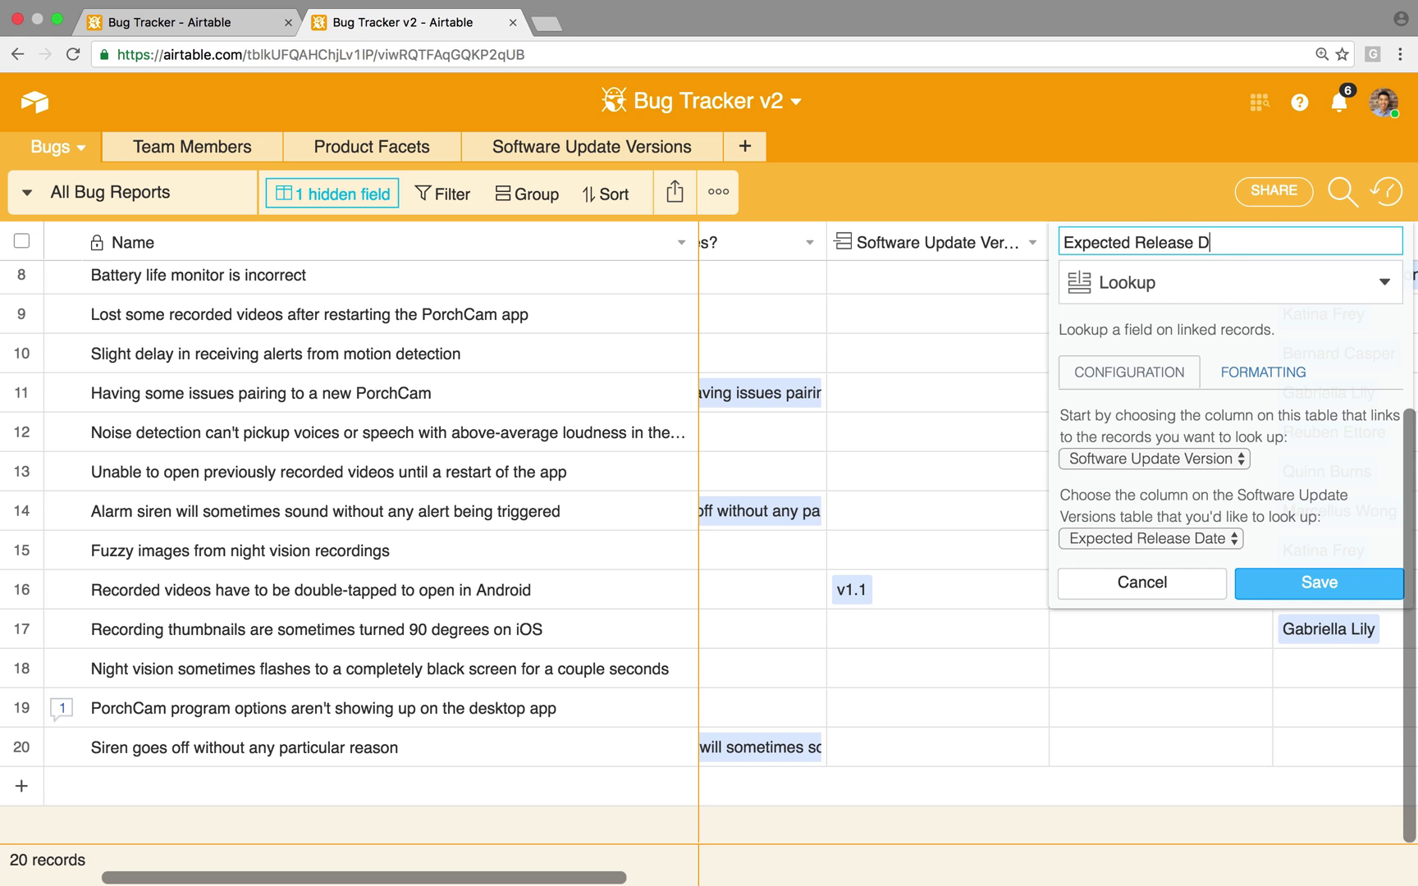
pyautogui.click(1264, 585)
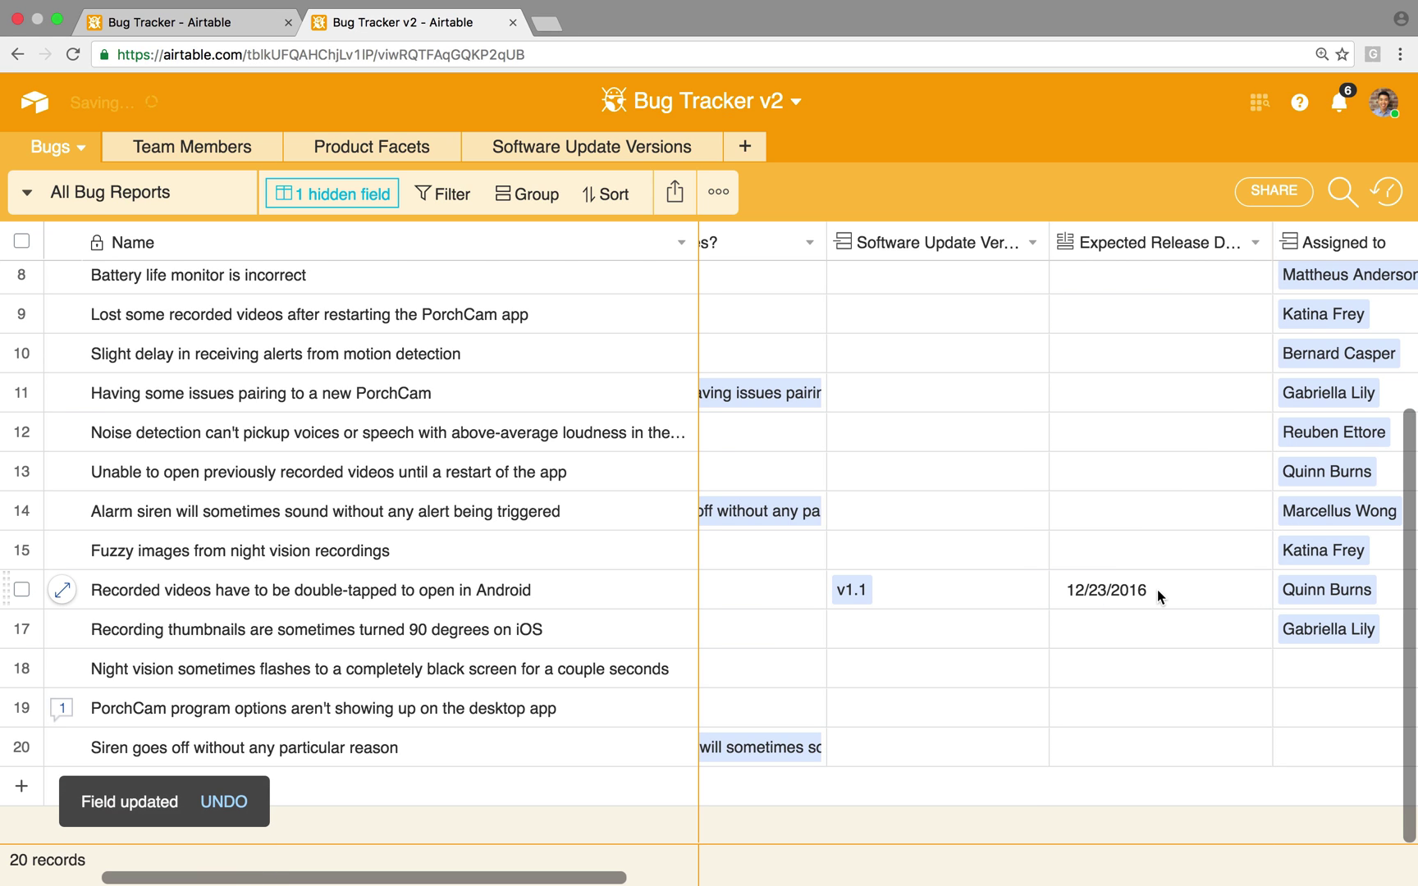
# Look over the Bugs table, then switch to the Software Update Versions table.
pyautogui.hscroll(-1, 1157, 595)
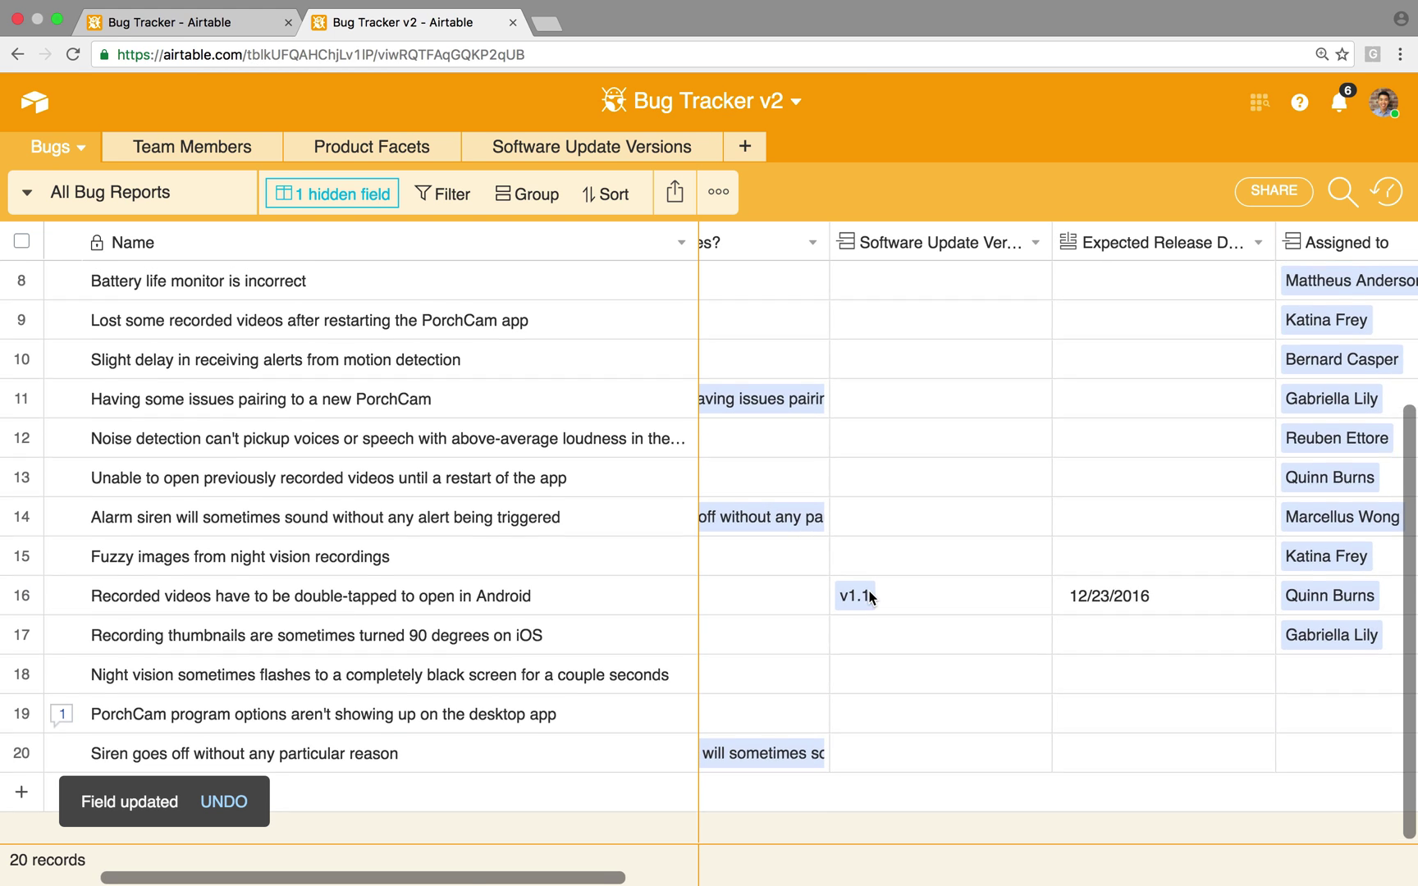
pyautogui.scroll(1, 868, 574)
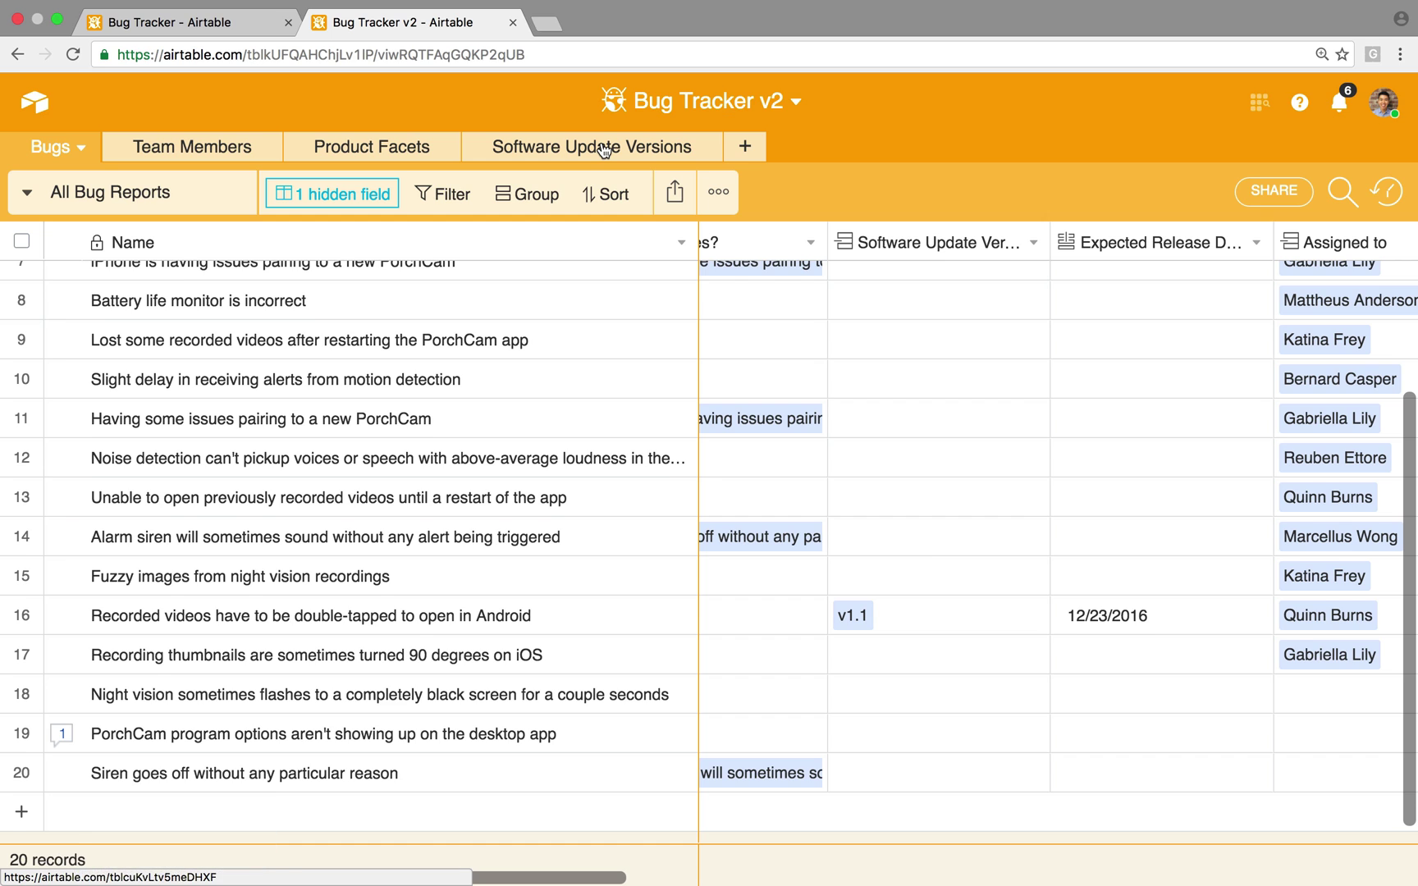
pyautogui.scroll(-2, 915, 566)
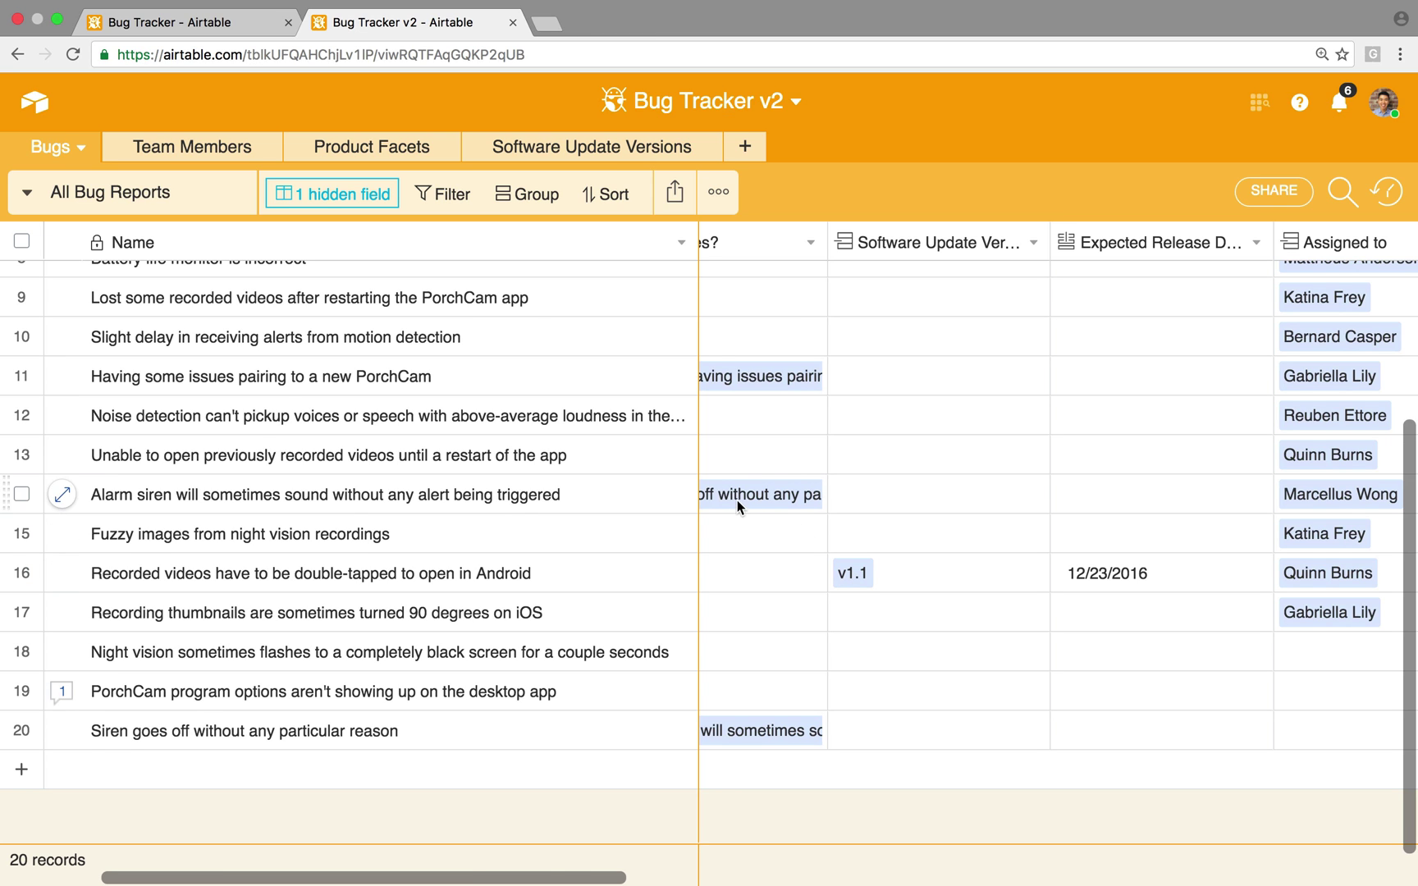
pyautogui.click(601, 146)
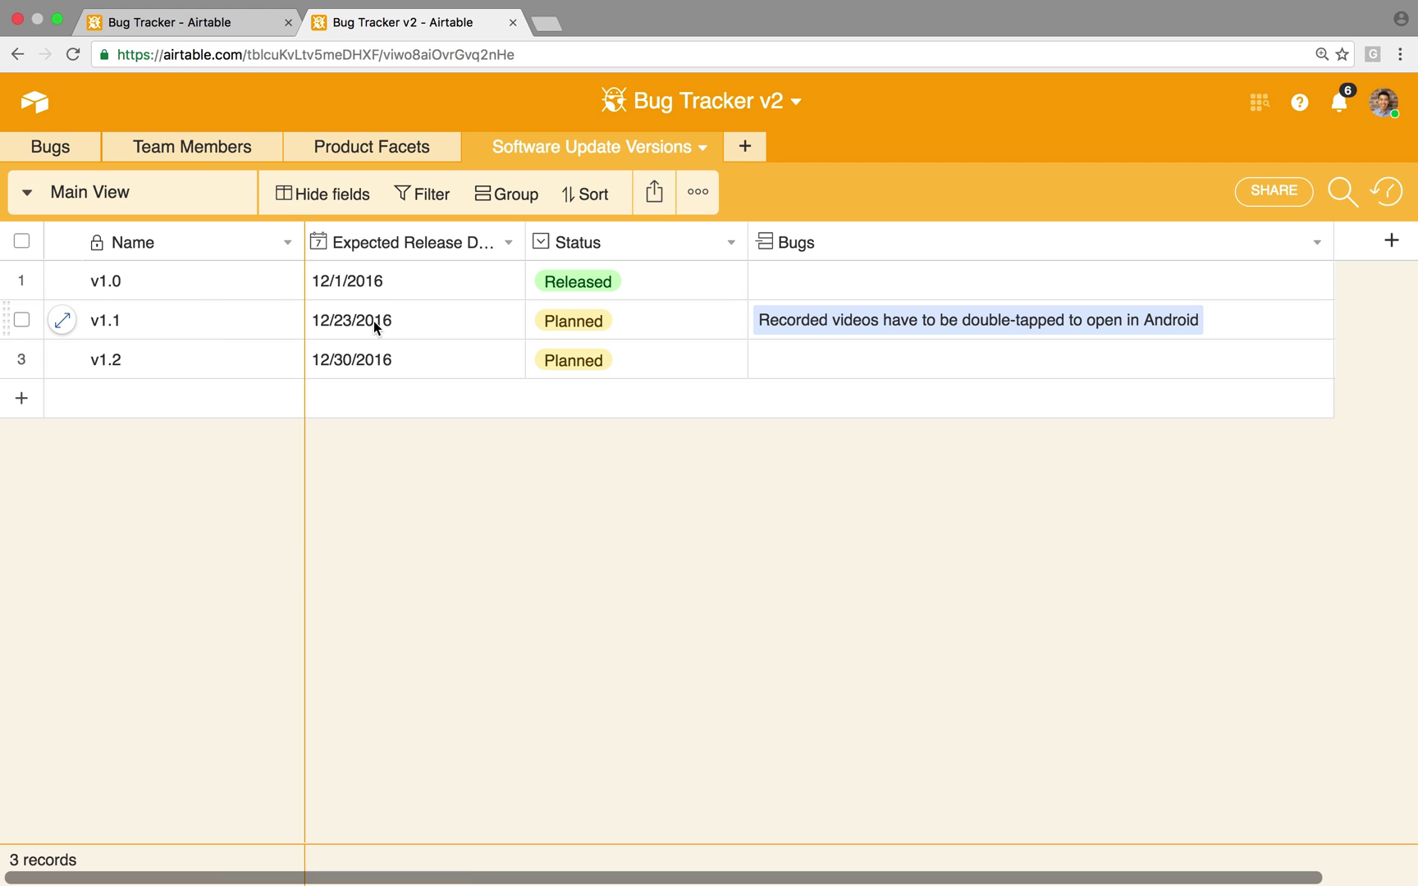
# Change v1.1's expected release date to 12/26/2016 and go back to Bugs.
pyautogui.doubleClick(373, 321)
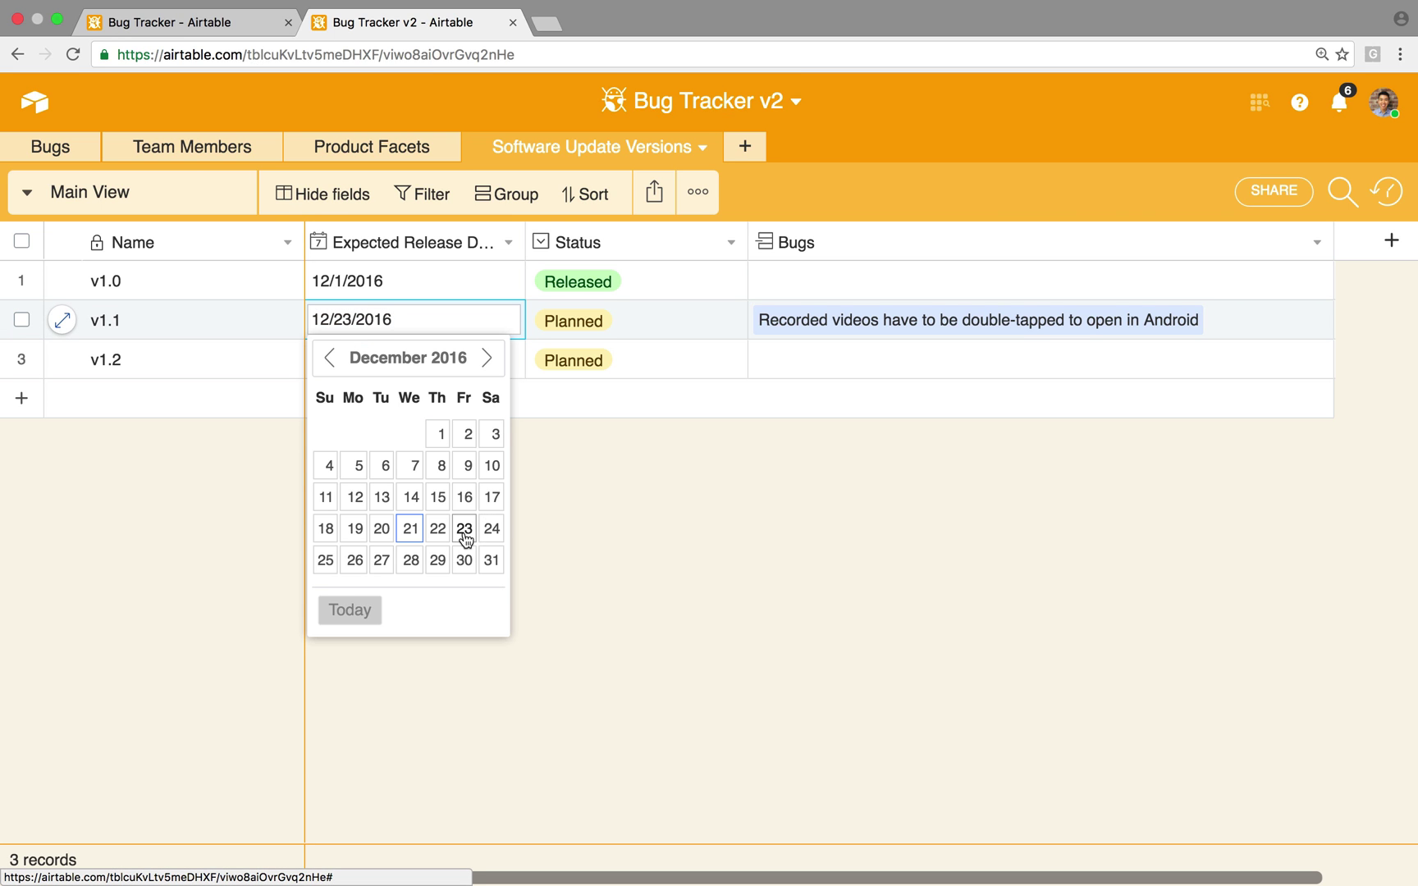
pyautogui.click(355, 560)
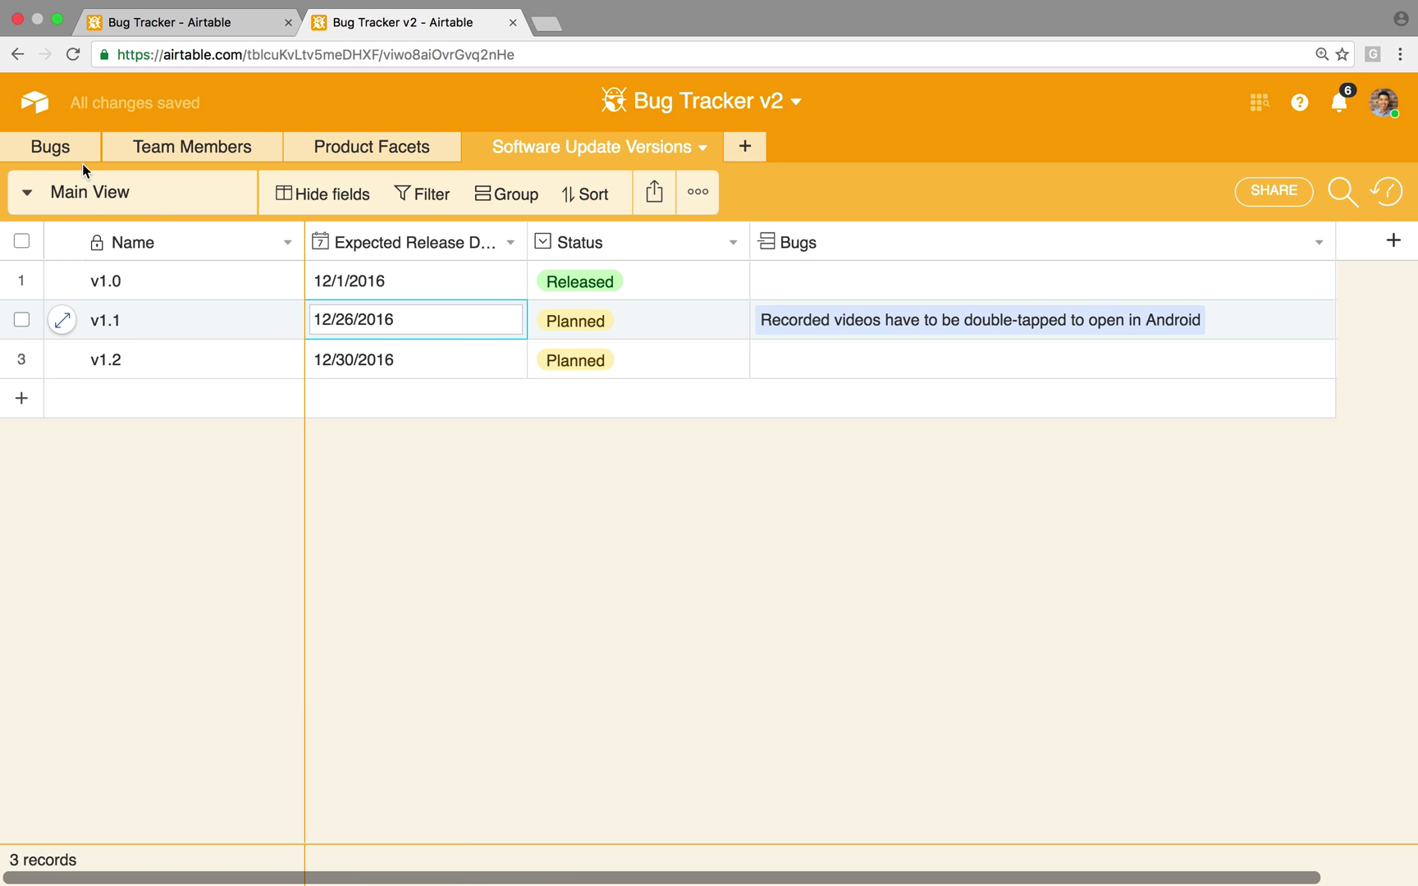
pyautogui.click(52, 148)
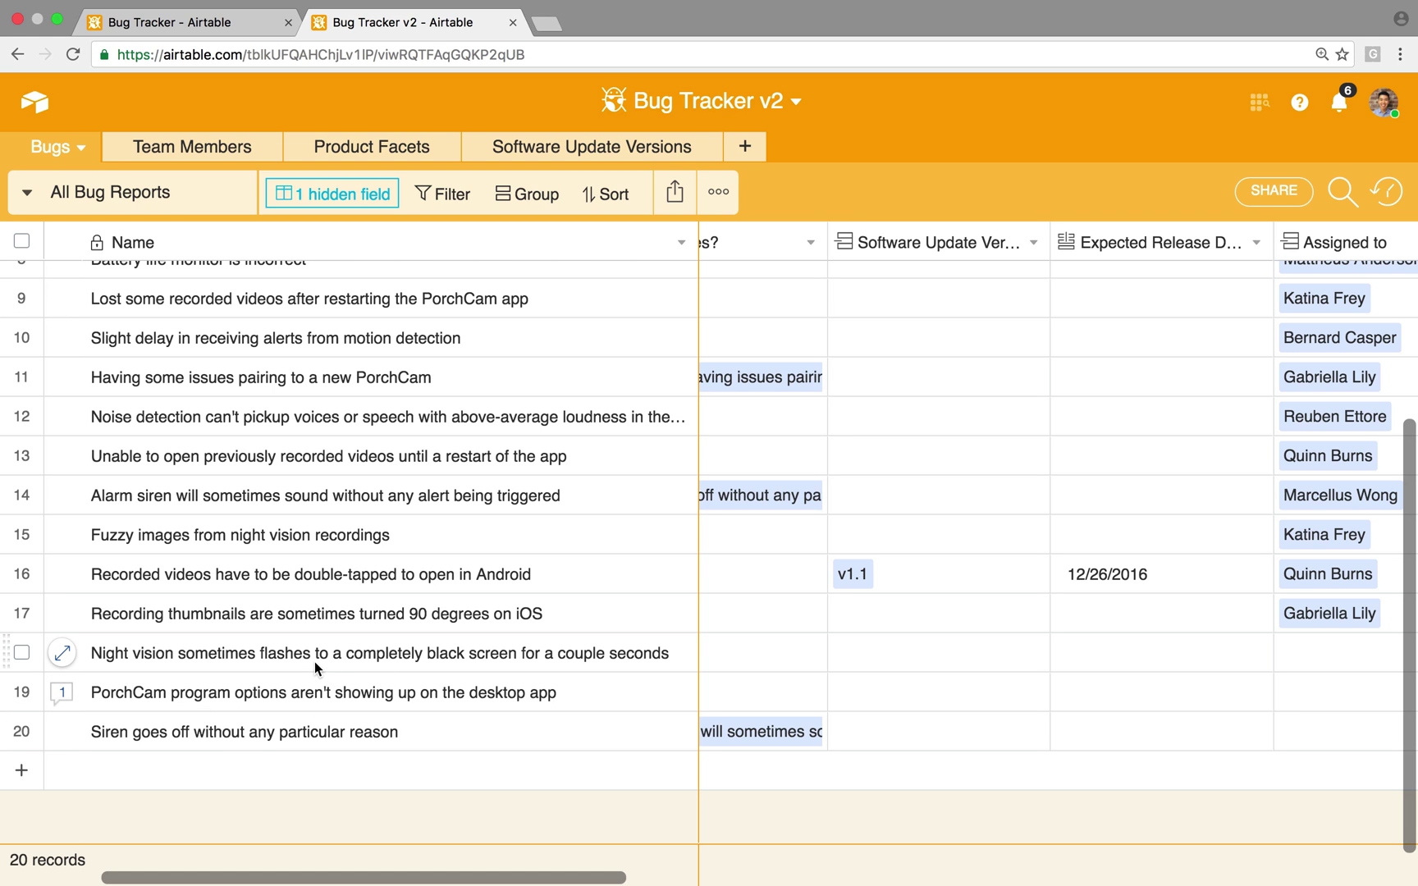
# Add a form view to Bugs titled 'Example Form'.
pyautogui.click(26, 194)
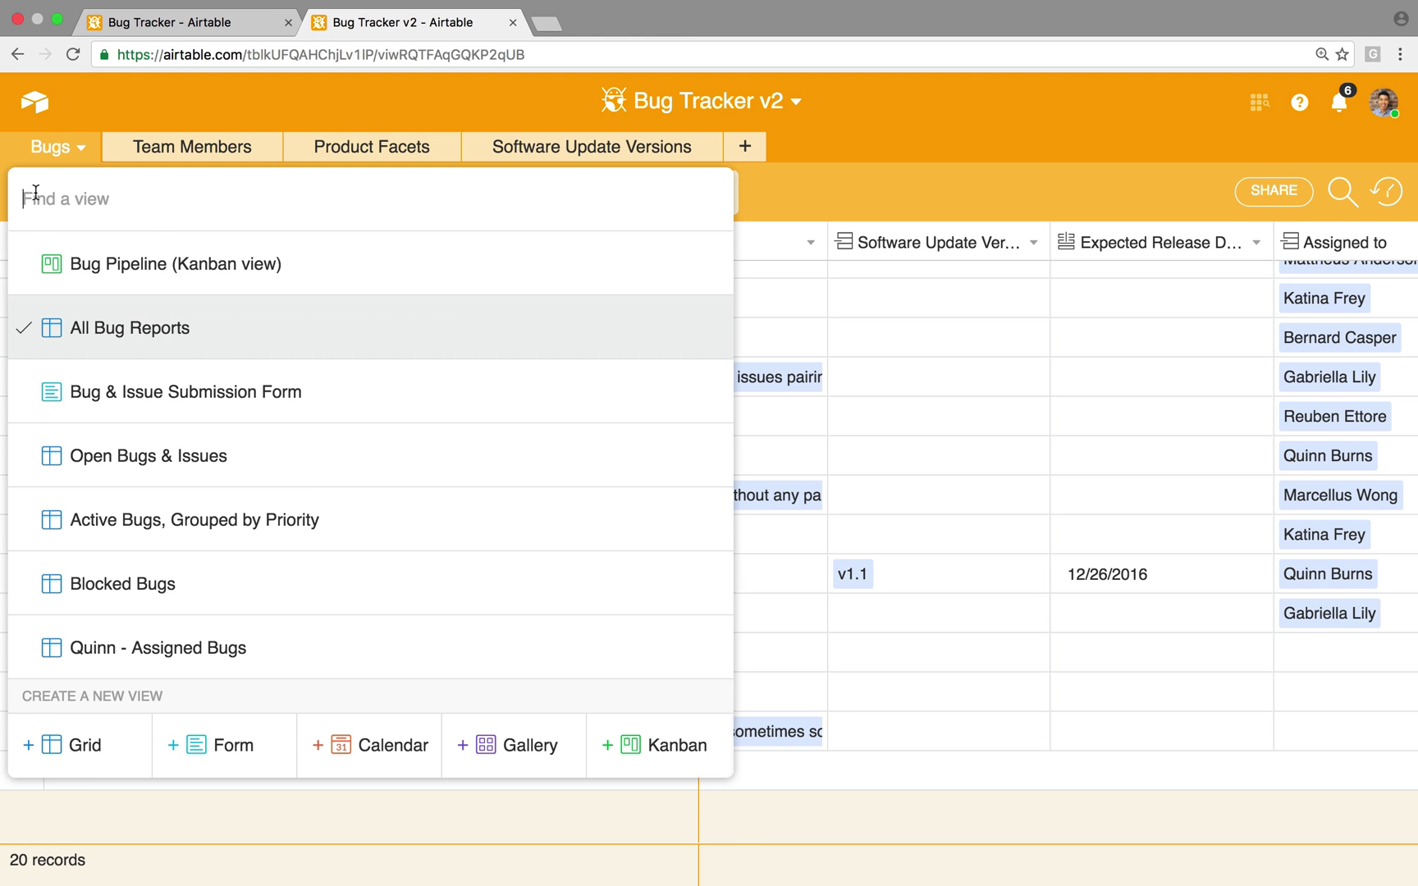
pyautogui.click(246, 743)
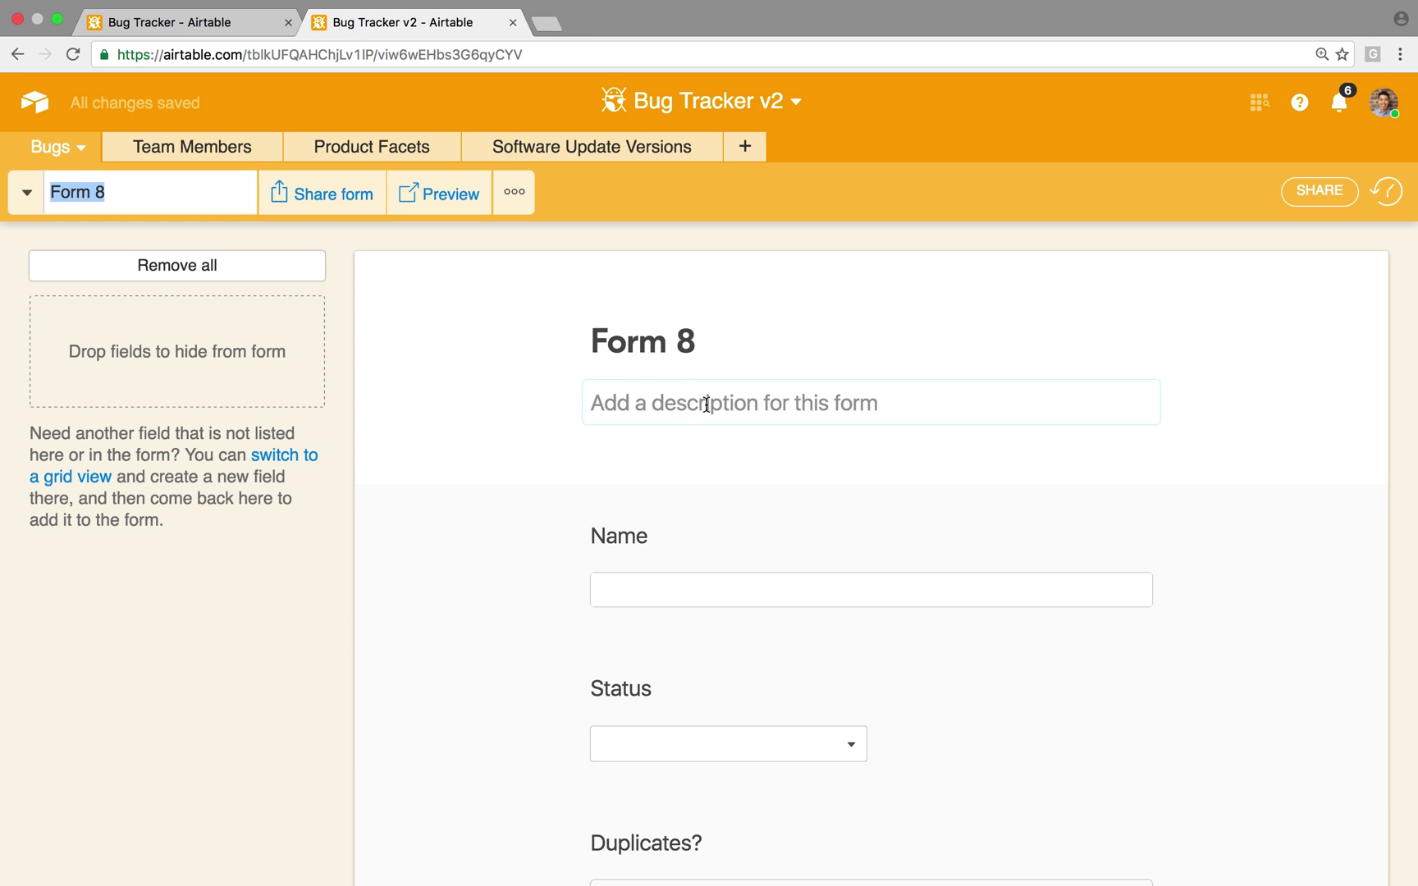
pyautogui.click(665, 346)
pyautogui.write('Example Fo')
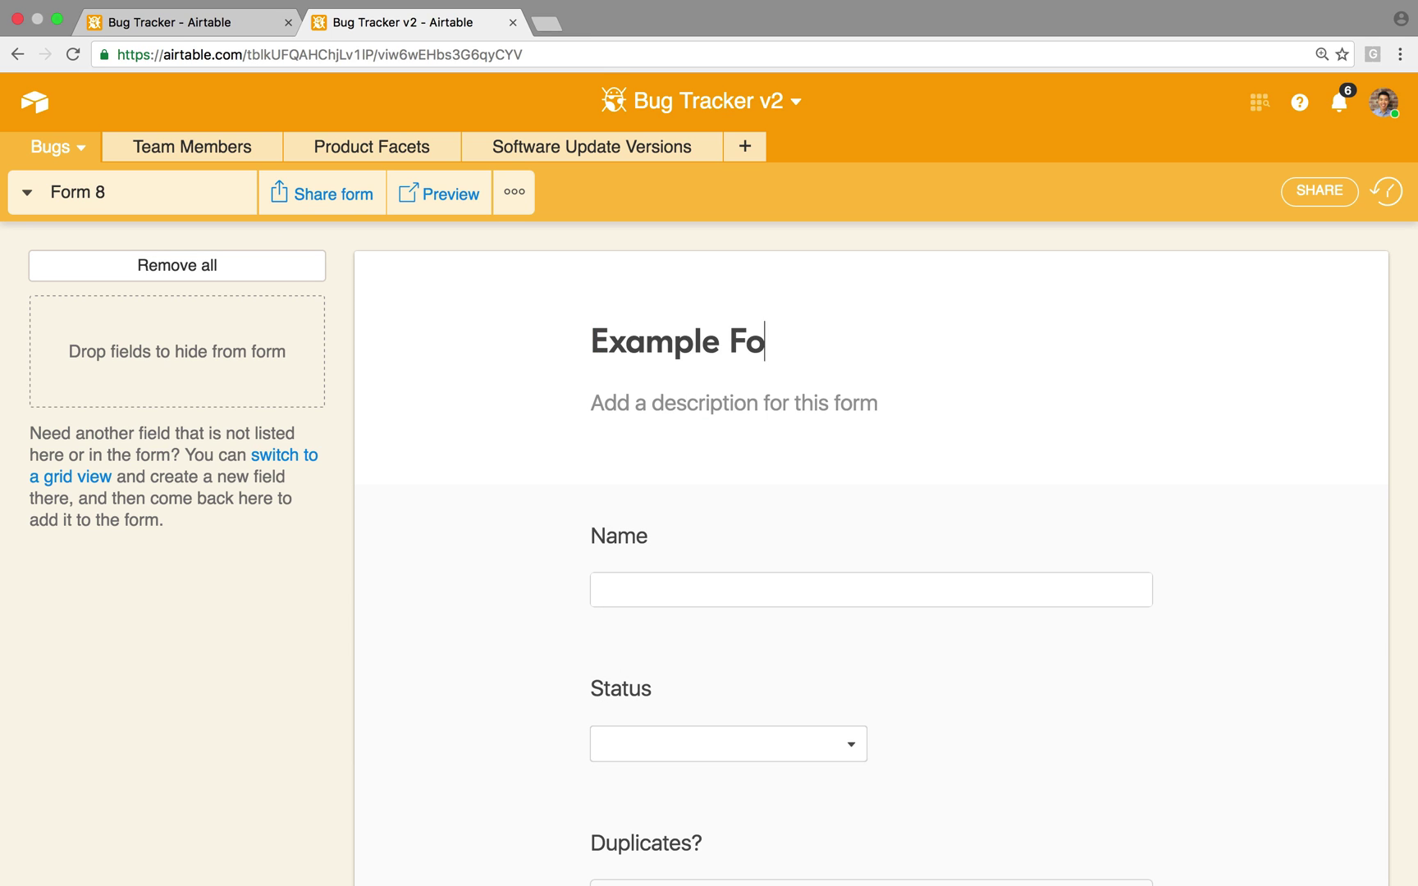
pyautogui.press('BackSpace')
pyautogui.write('orm')
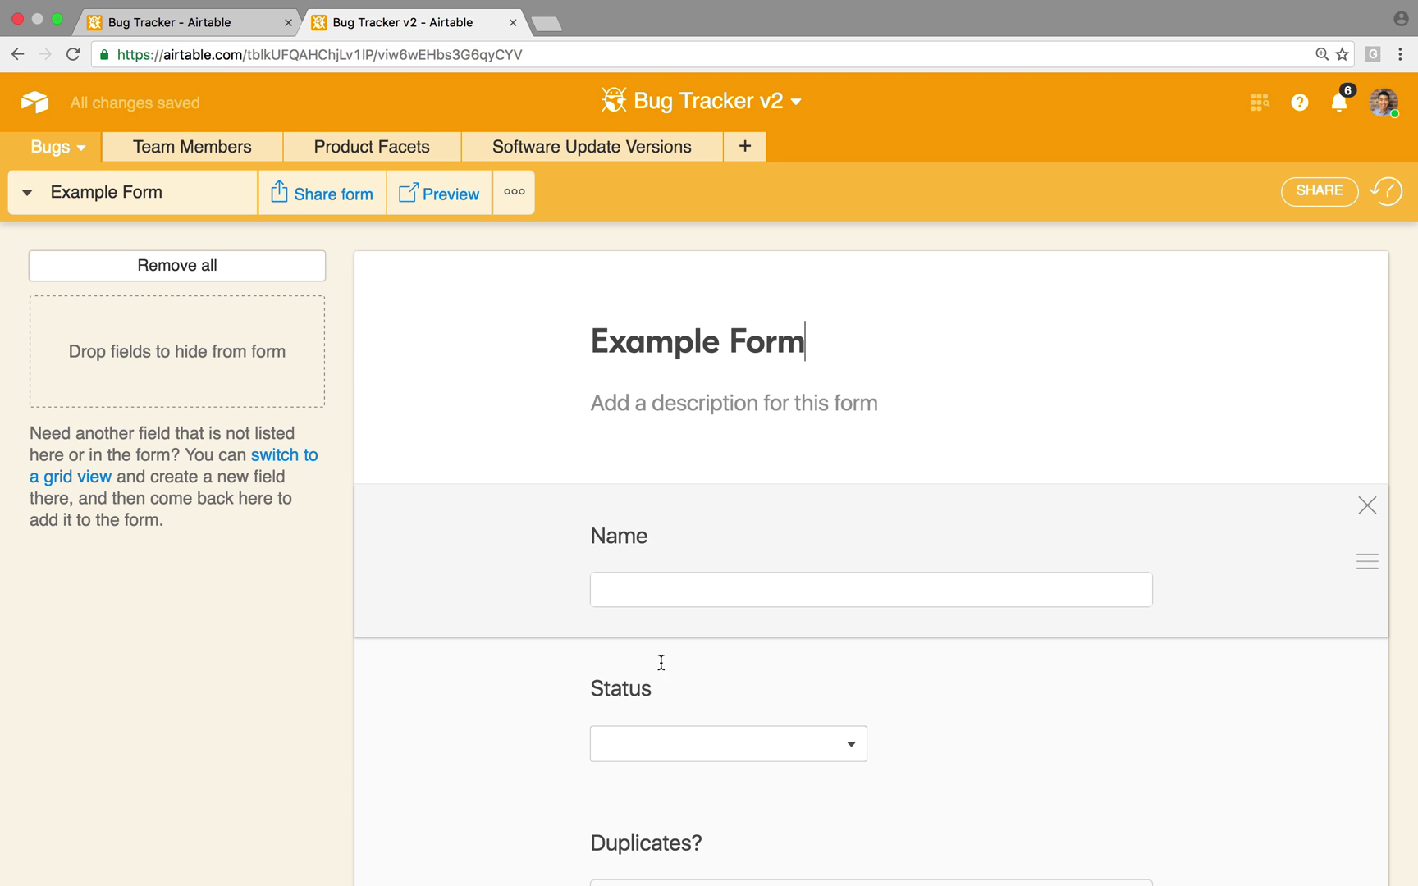
# Remove the Status and Priority fields from the form.
pyautogui.moveTo(661, 657); pyautogui.dragTo(187, 362)
pyautogui.scroll(-5, 569, 539)
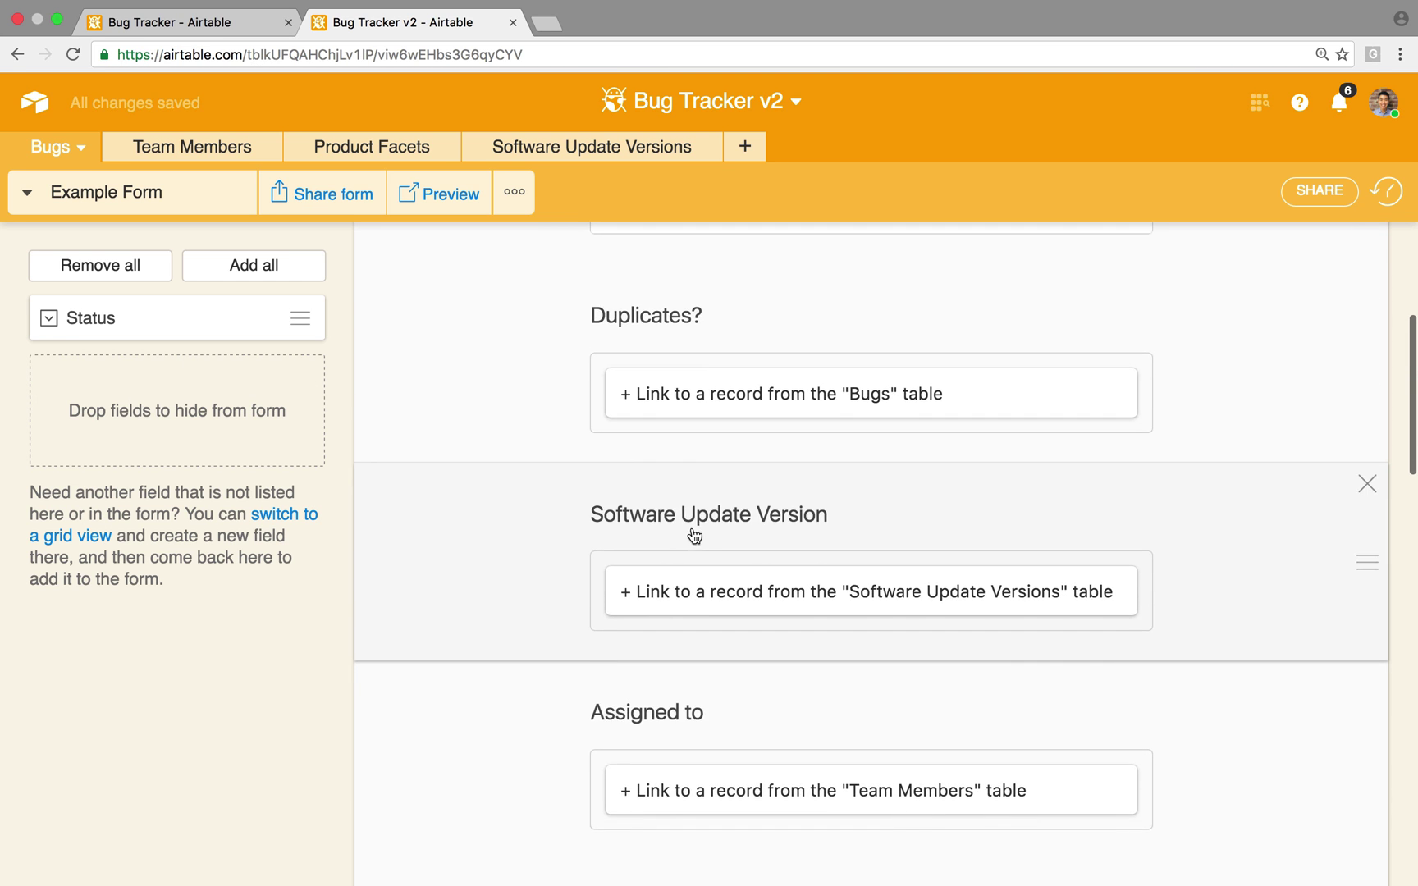
pyautogui.moveTo(697, 627); pyautogui.dragTo(283, 408)
pyautogui.scroll(-2, 709, 721)
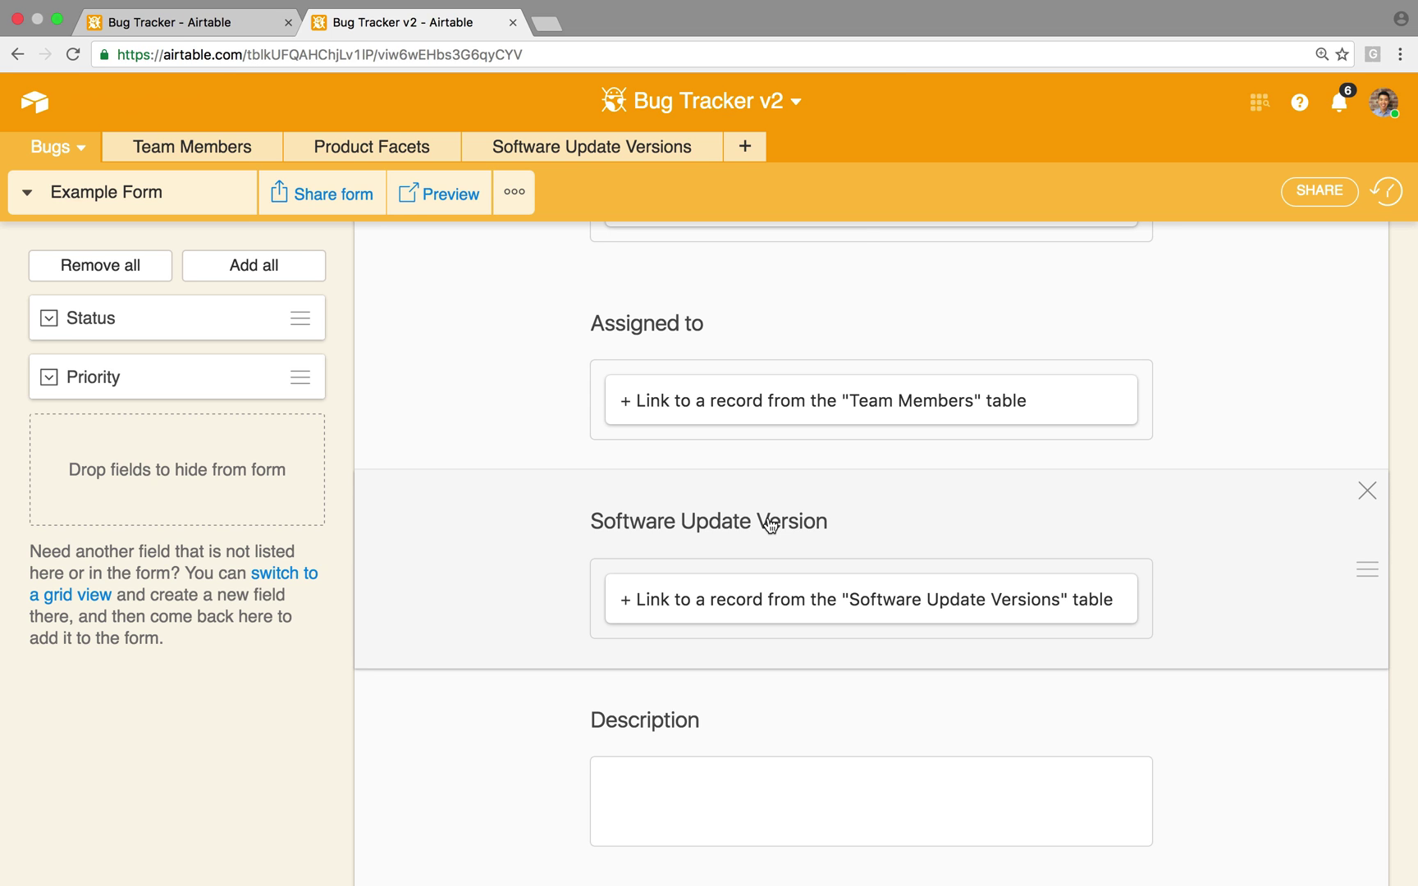
pyautogui.scroll(10, 769, 525)
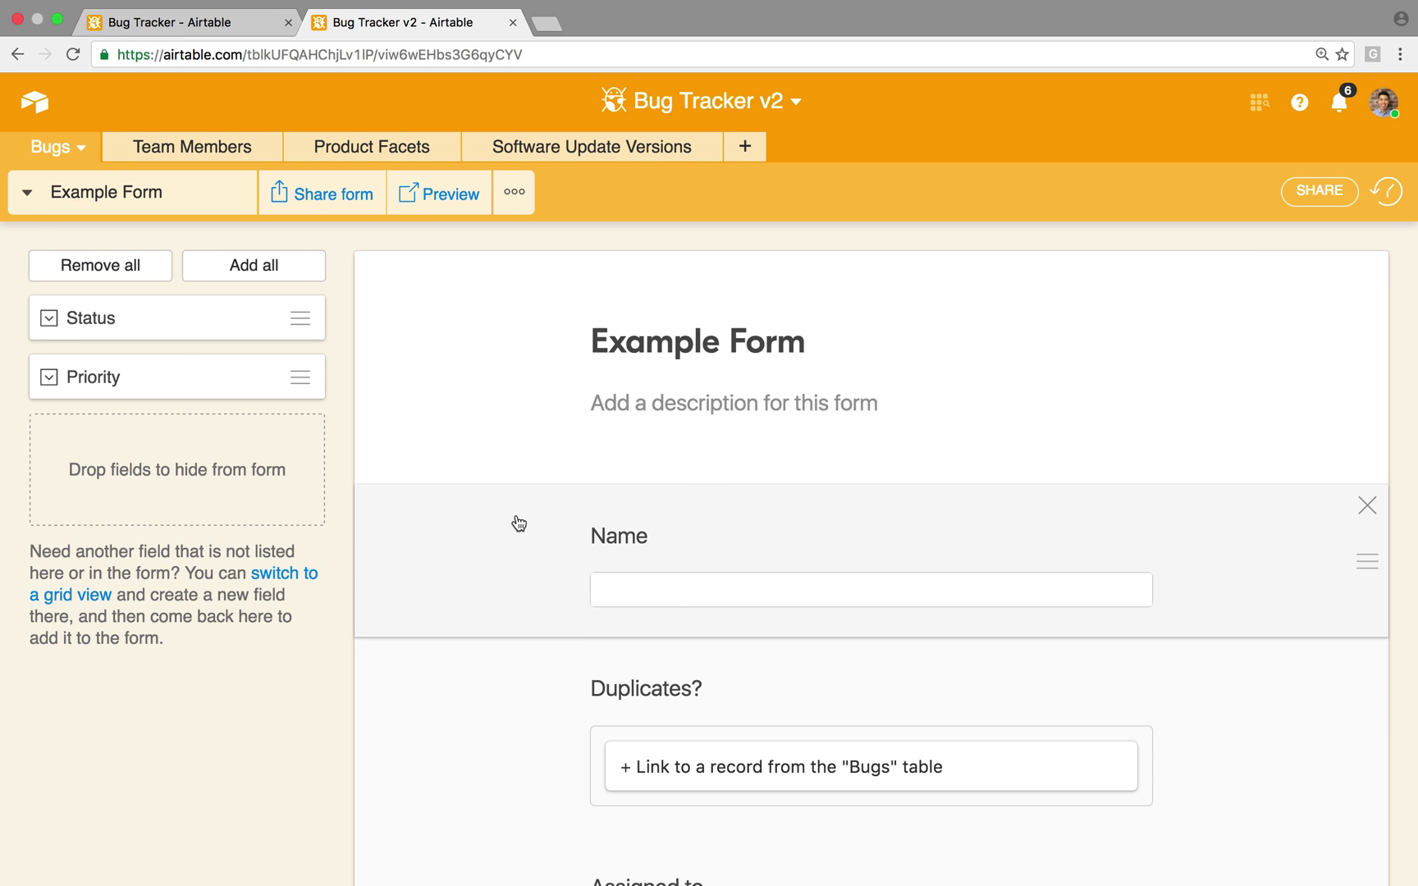
# Switch the Bugs table to the Bug & Issue Submission Form view and look over its fields.
pyautogui.click(26, 192)
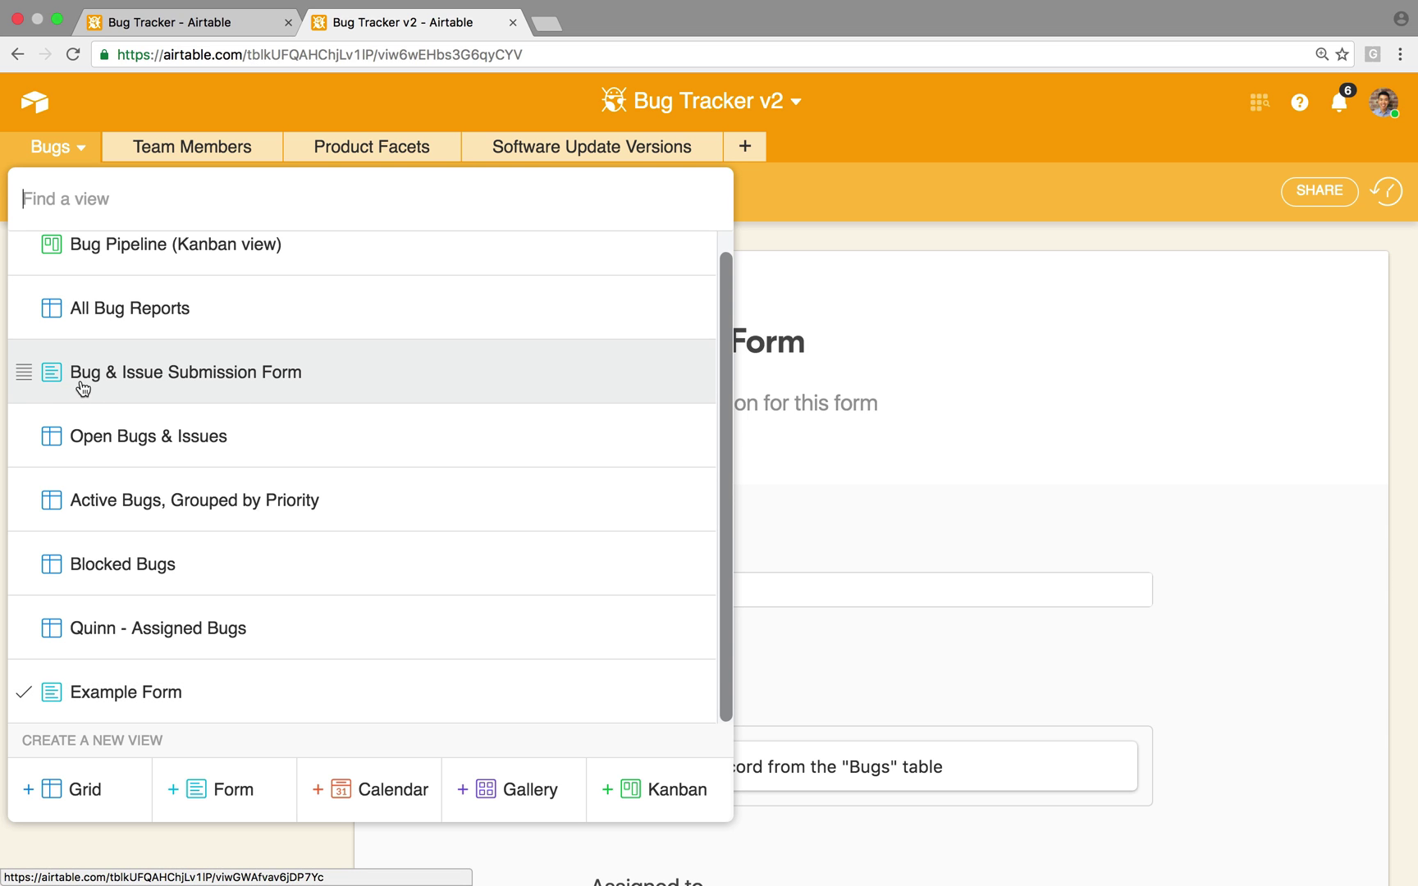
pyautogui.click(359, 378)
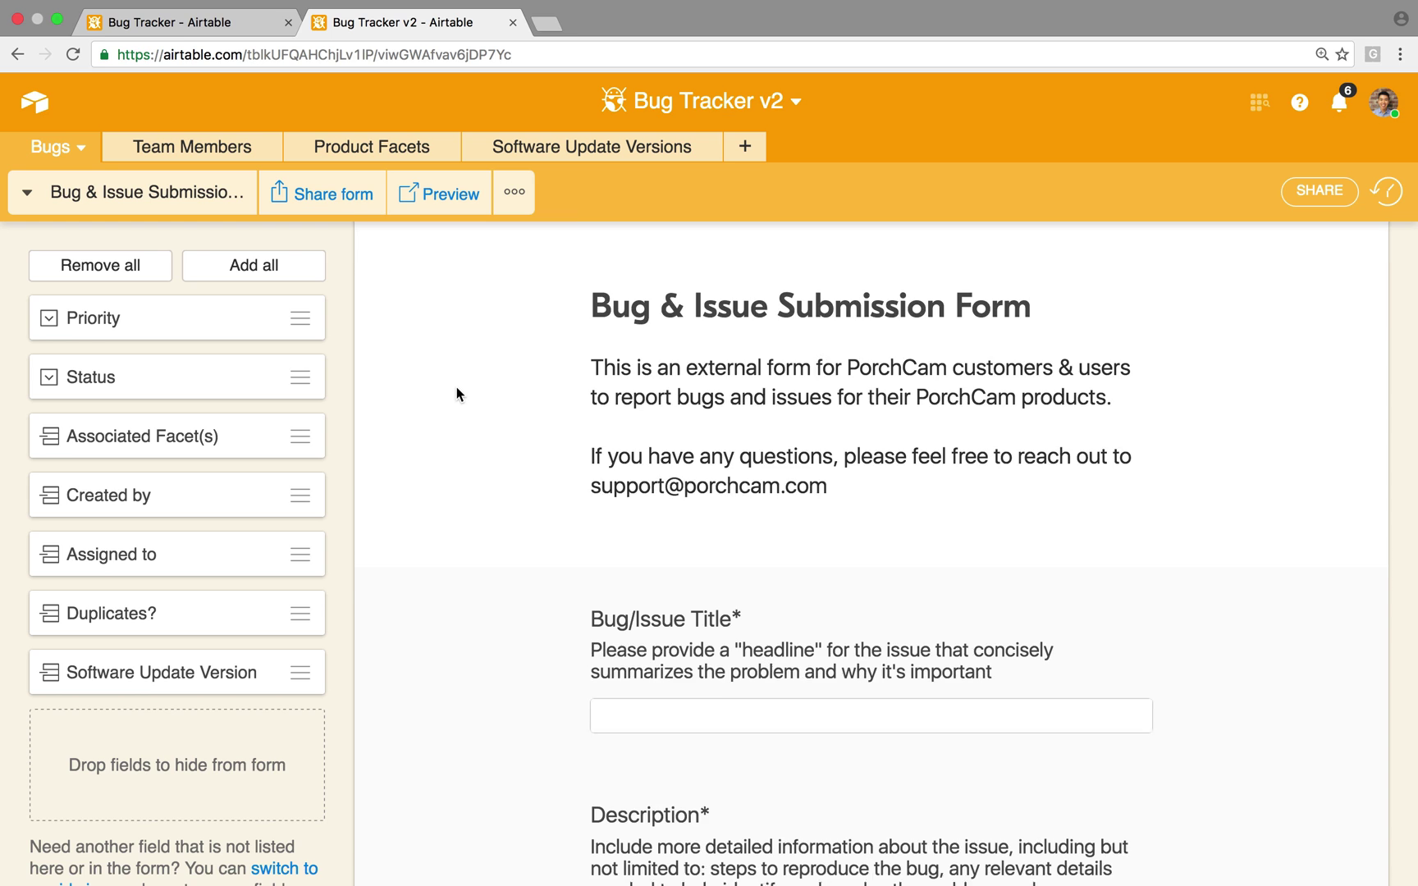
pyautogui.scroll(-1, 456, 386)
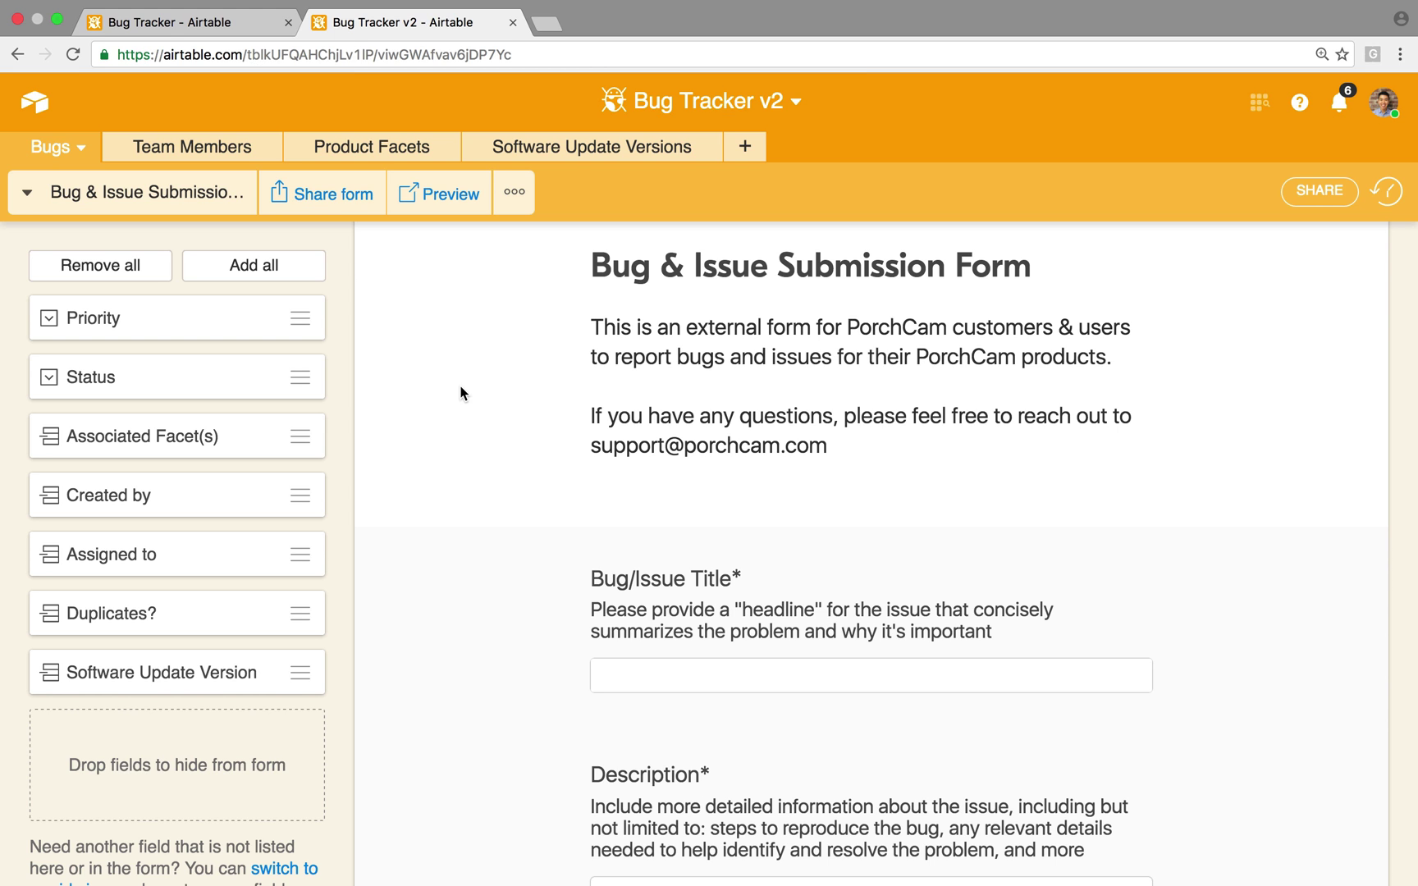
pyautogui.scroll(2, 492, 402)
pyautogui.scroll(-5, 492, 386)
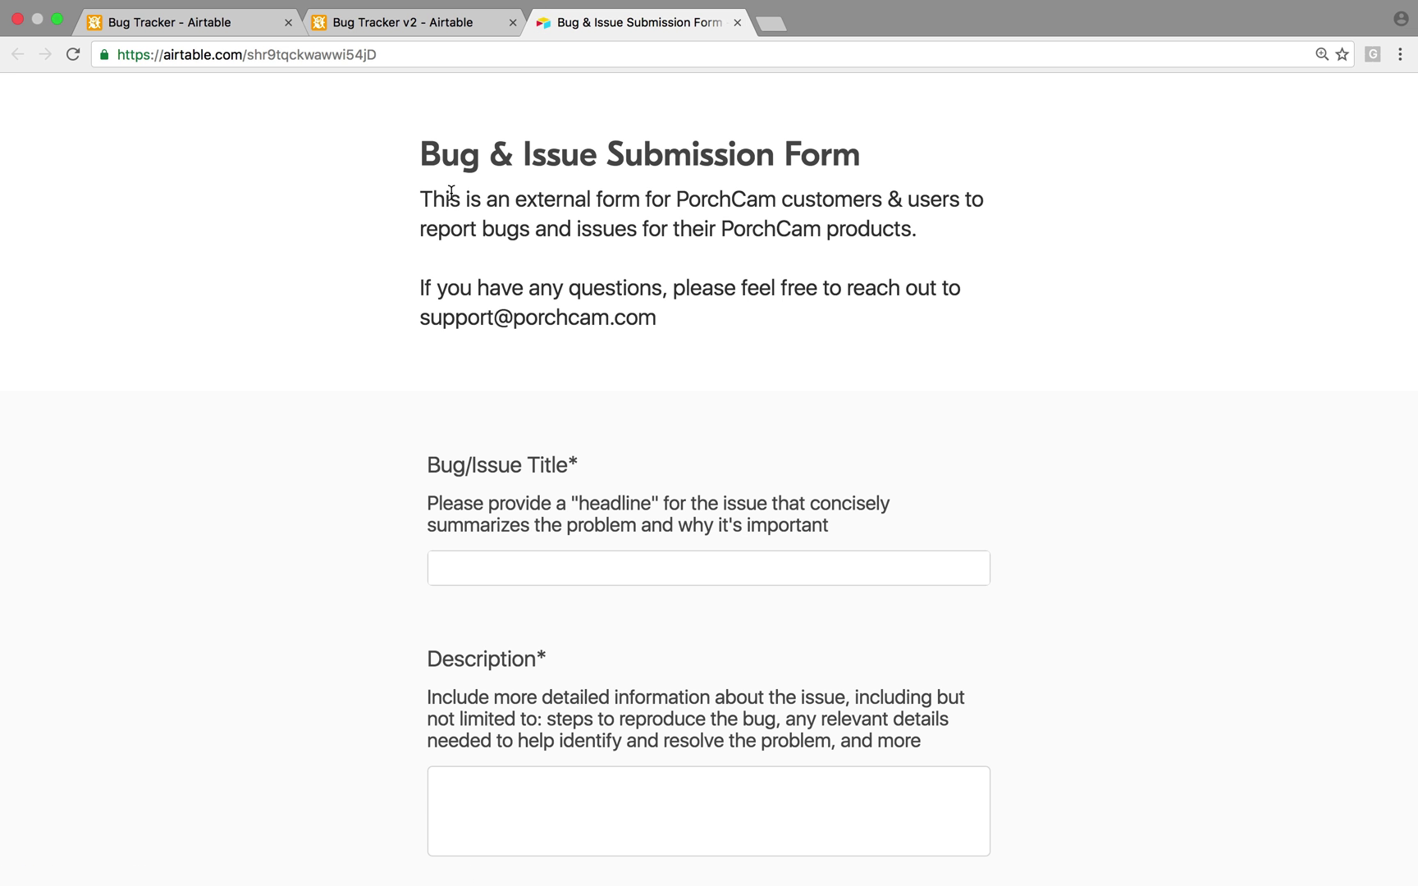
pyautogui.scroll(-10, 450, 191)
pyautogui.scroll(10, 314, 288)
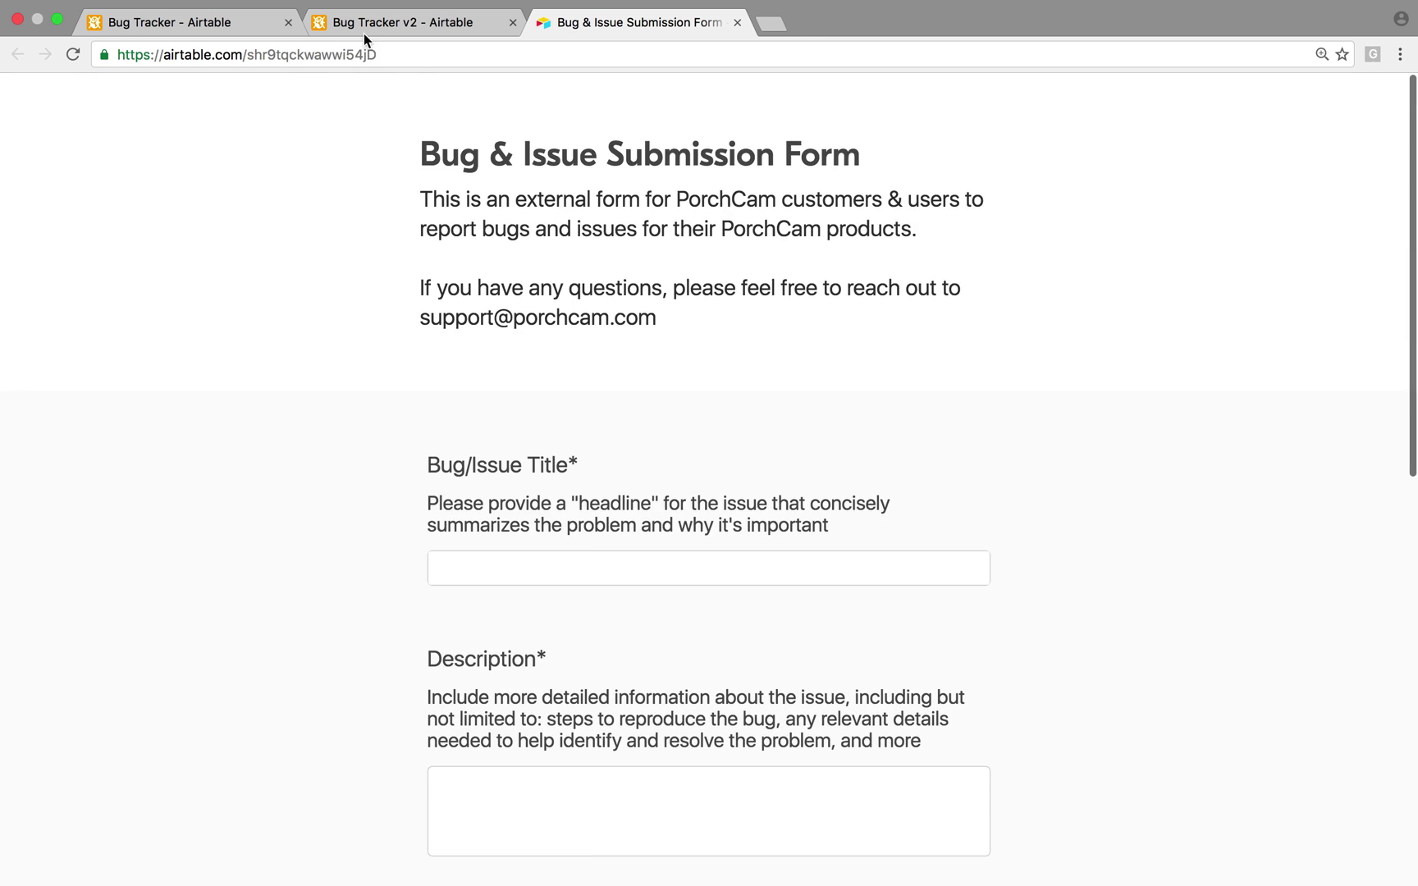
# Back in the Bug Tracker v2 form editor, check the form's private share link, then close it.
pyautogui.click(364, 26)
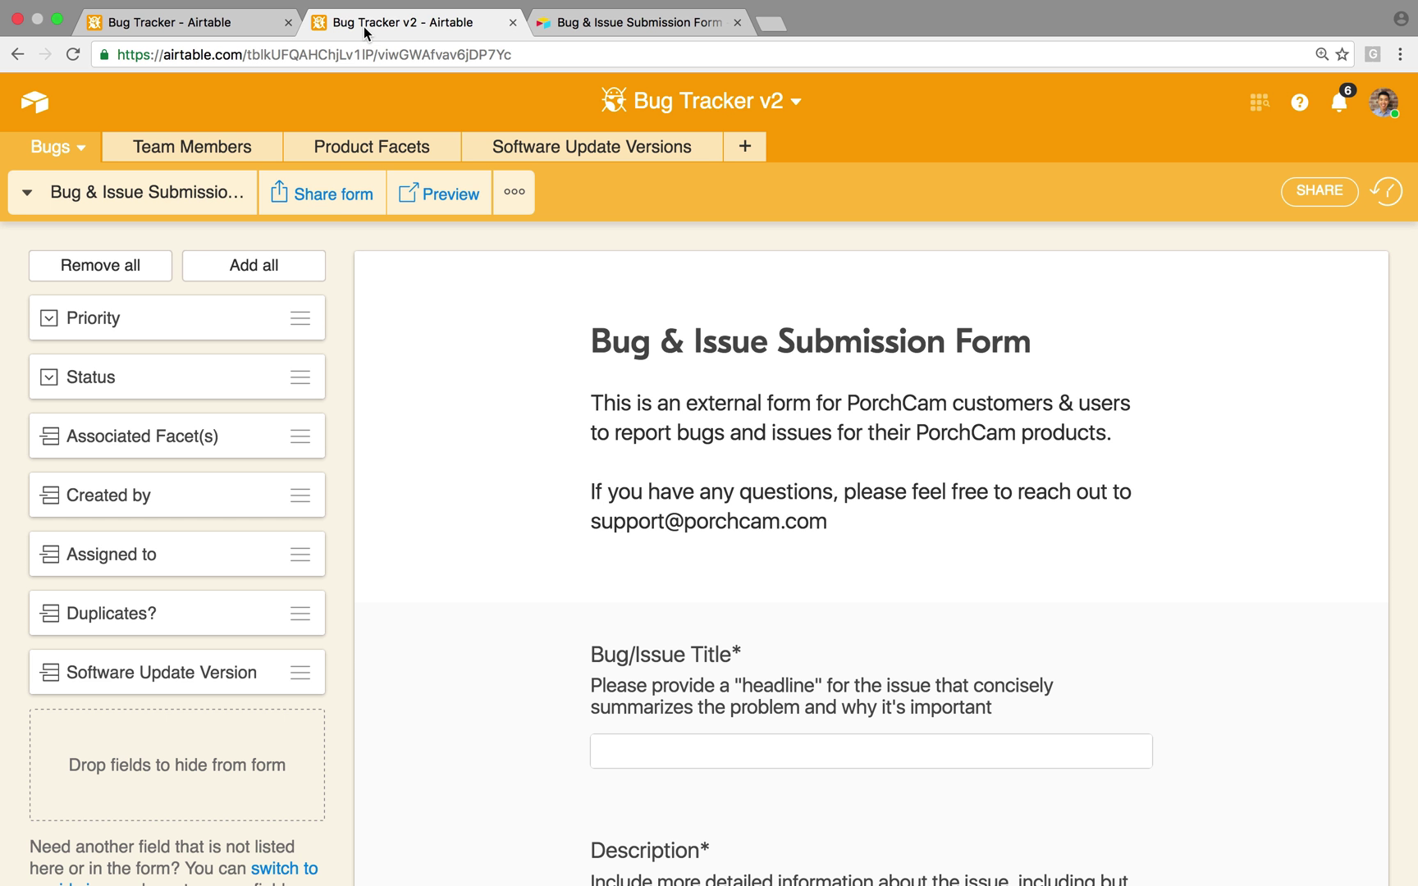
pyautogui.click(342, 213)
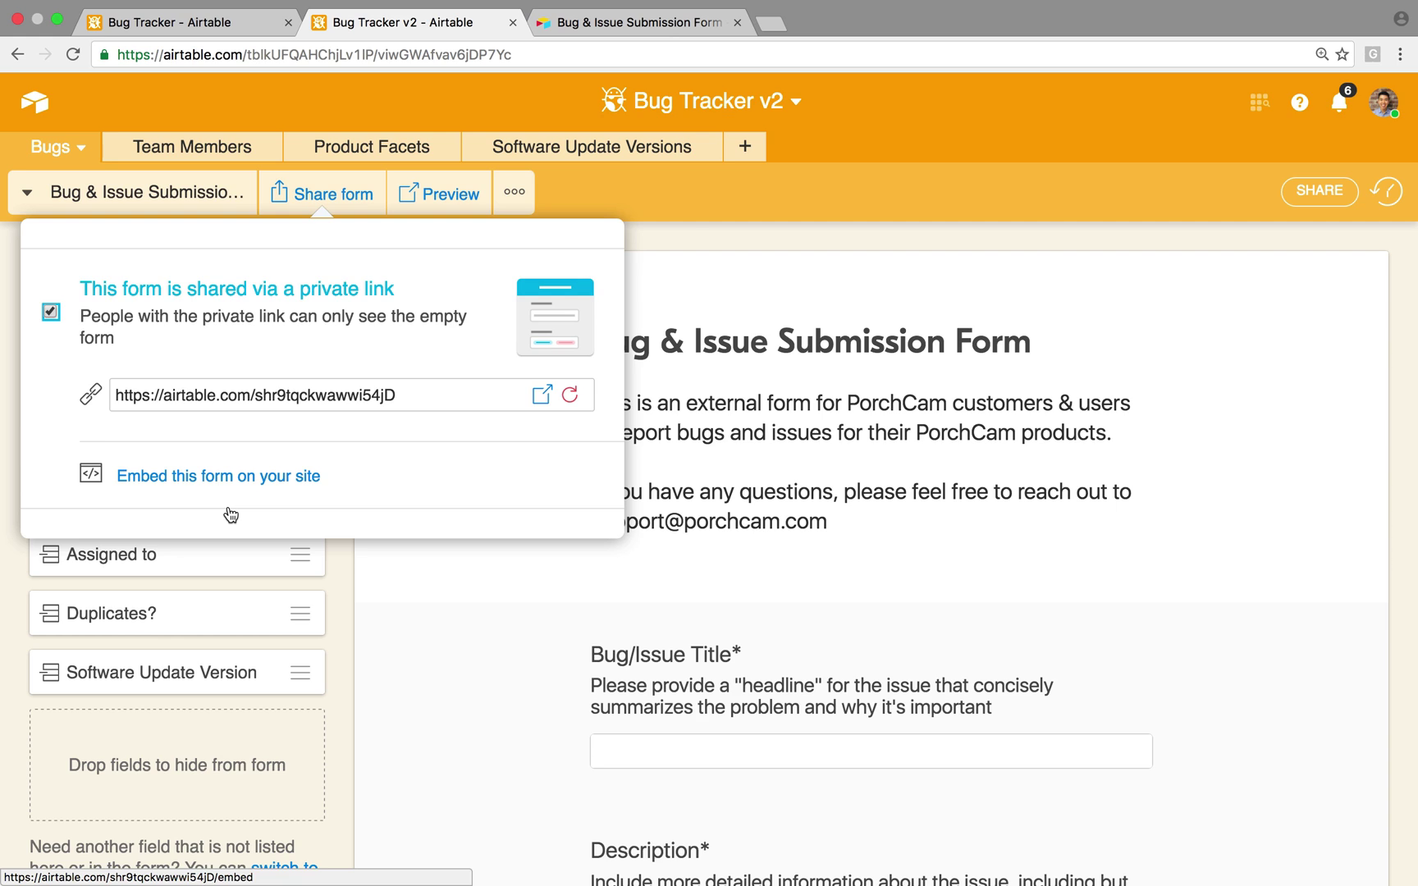
pyautogui.click(675, 234)
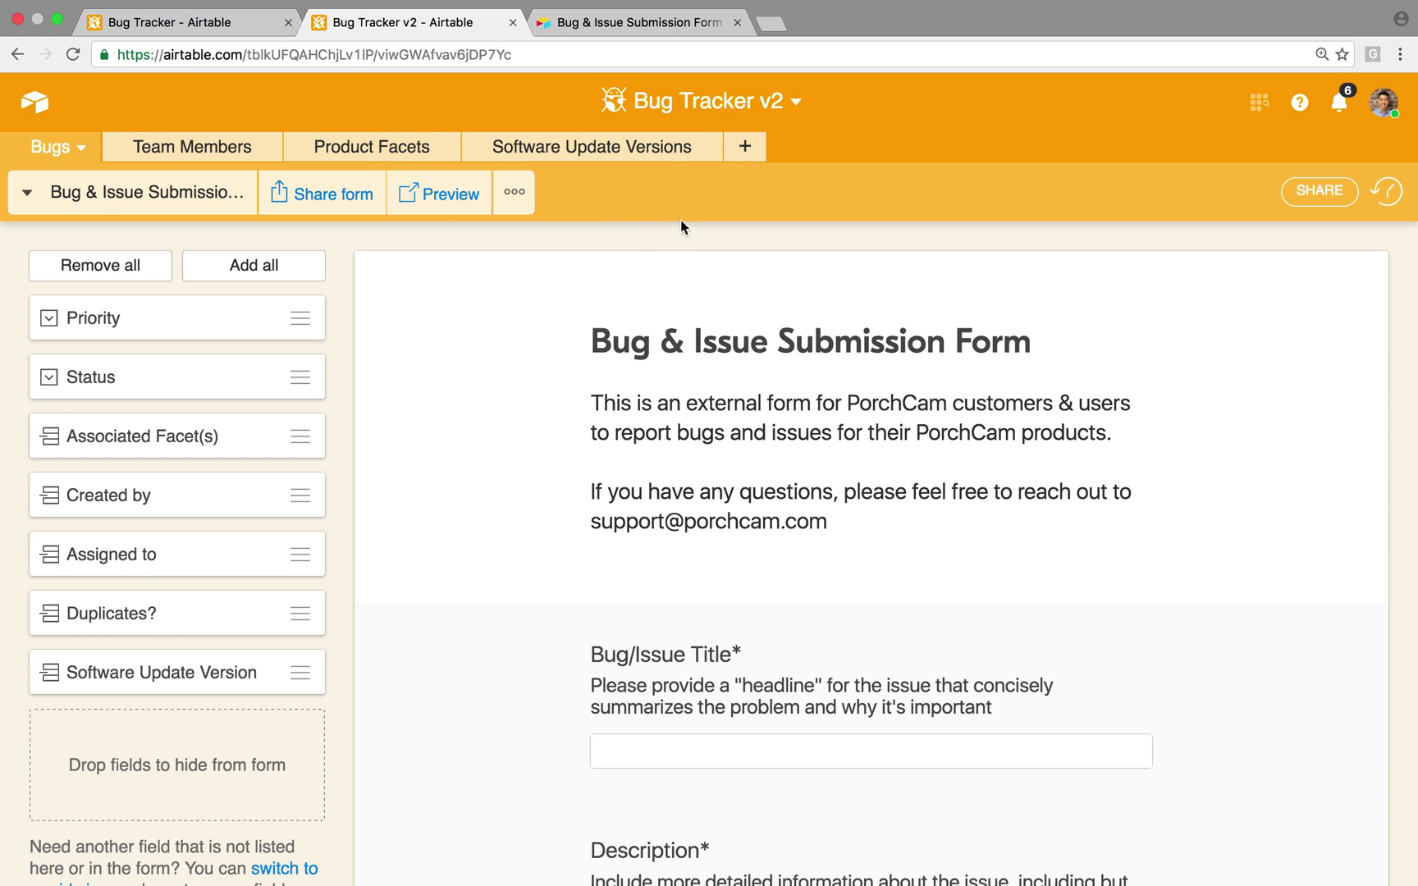
# Exit full screen and move the live form into its own window on the left half.
pyautogui.click(56, 19)
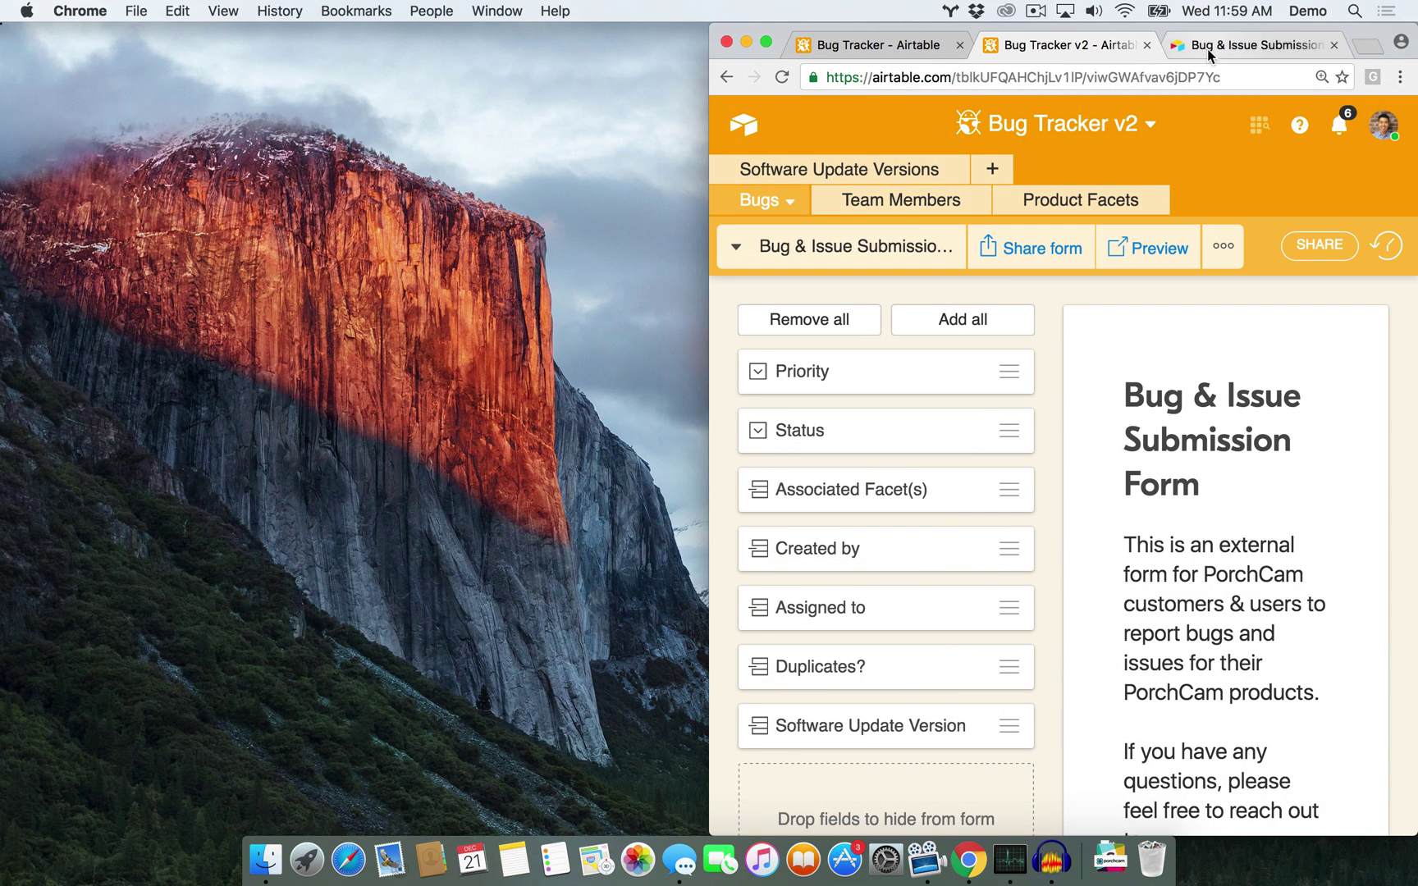
pyautogui.moveTo(1207, 51); pyautogui.dragTo(483, 100)
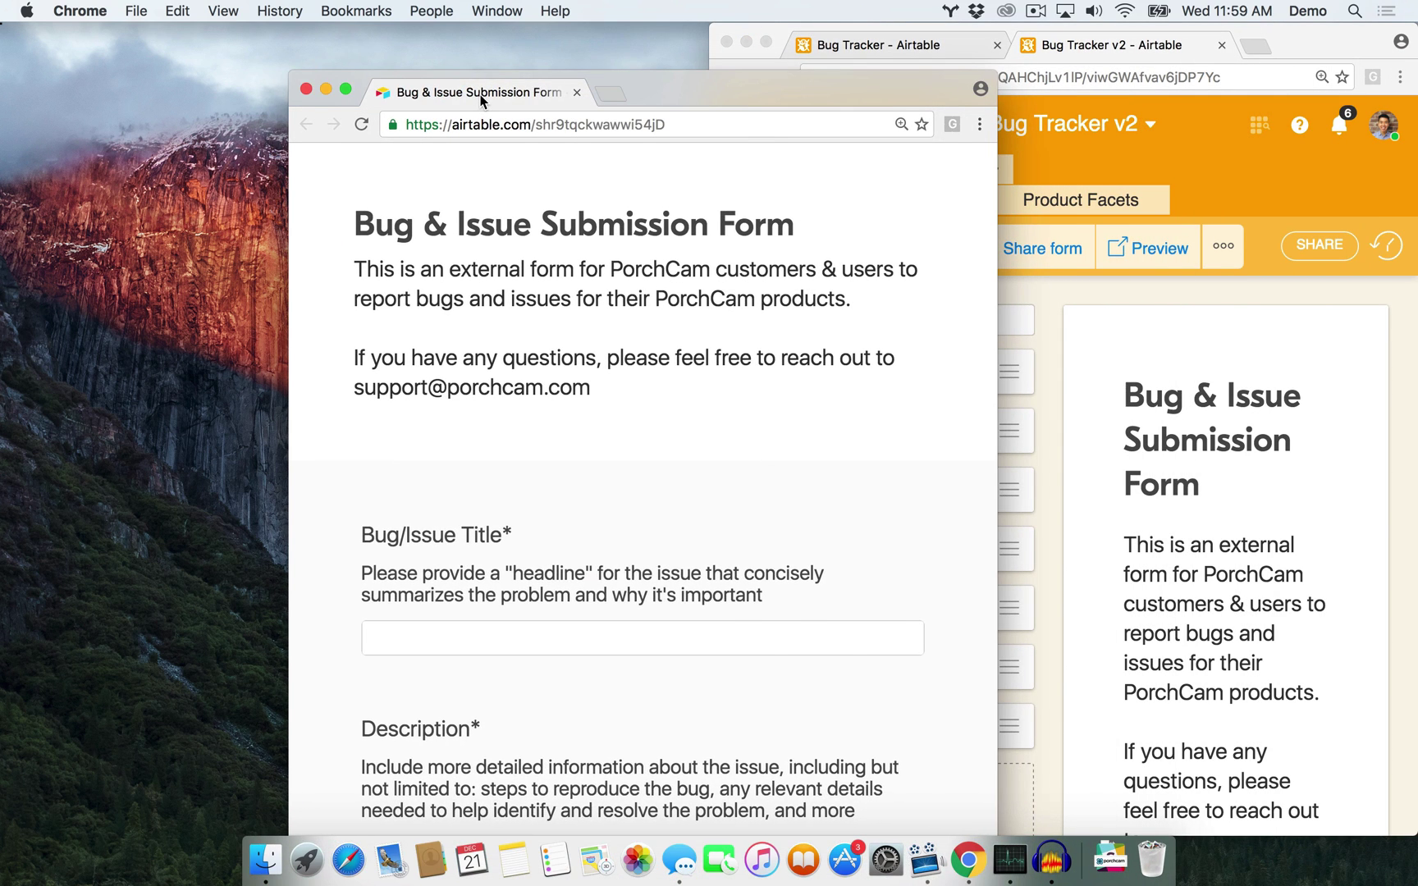
pyautogui.hotkey('ctrl', 'alt', 'Left')
# Switch the Airtable window to the All Bug Reports grid, then return to the form.
pyautogui.click(735, 249)
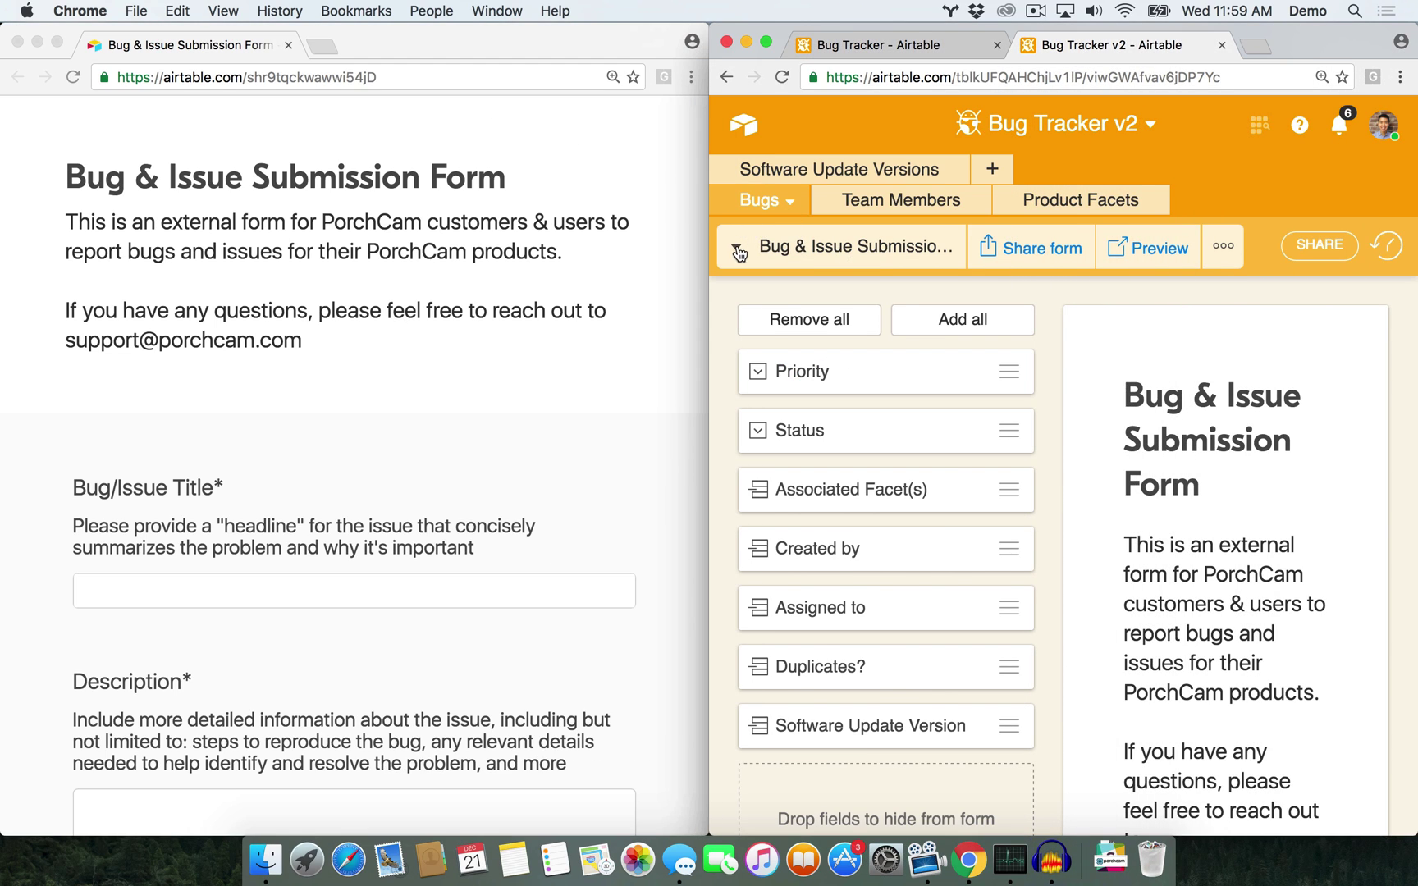
pyautogui.click(738, 249)
pyautogui.click(829, 287)
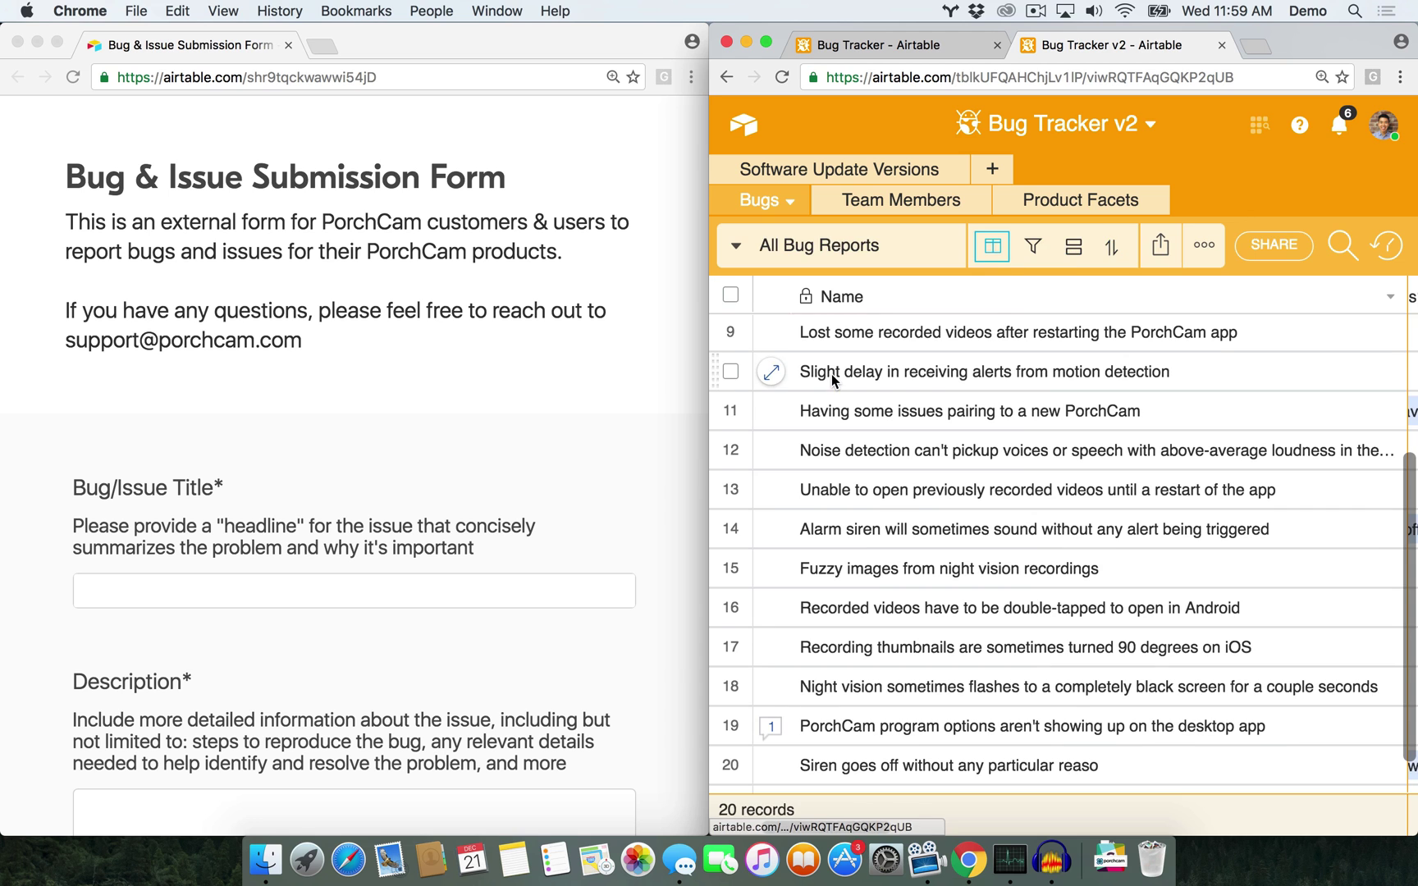
pyautogui.click(537, 301)
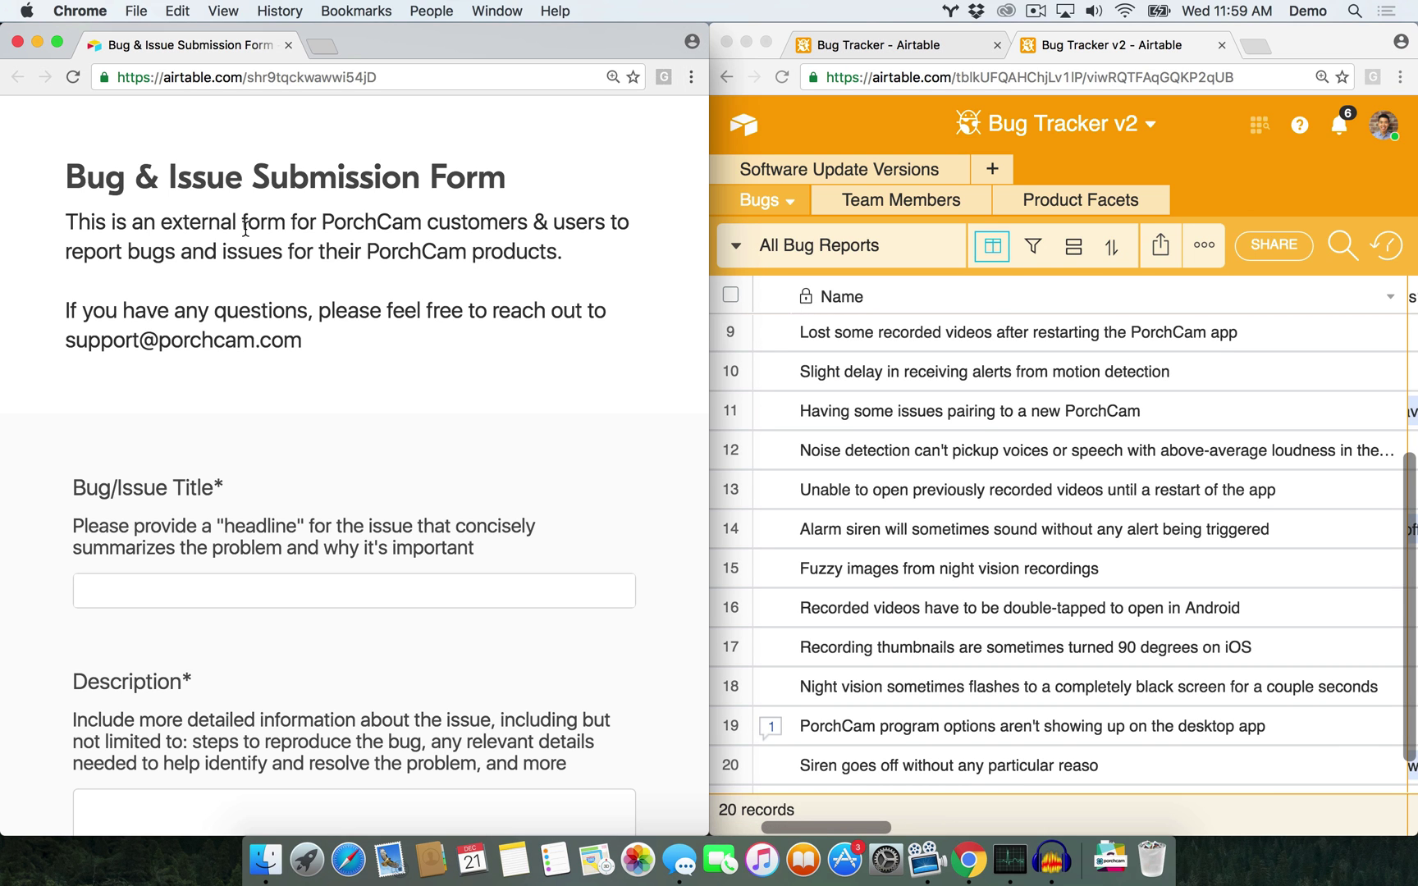
pyautogui.scroll(-3, 1070, 444)
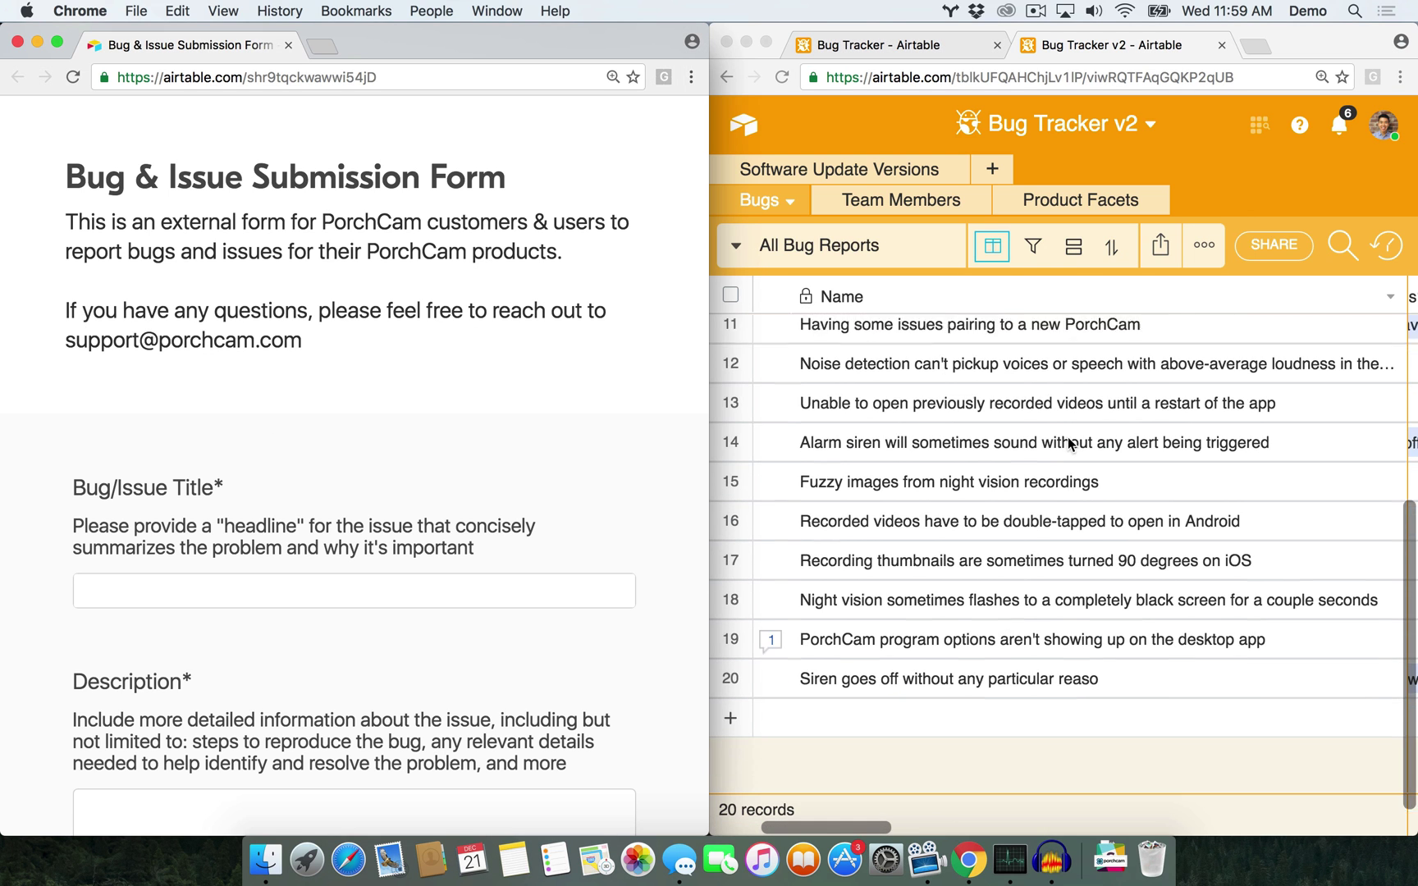
pyautogui.scroll(-1, 1069, 444)
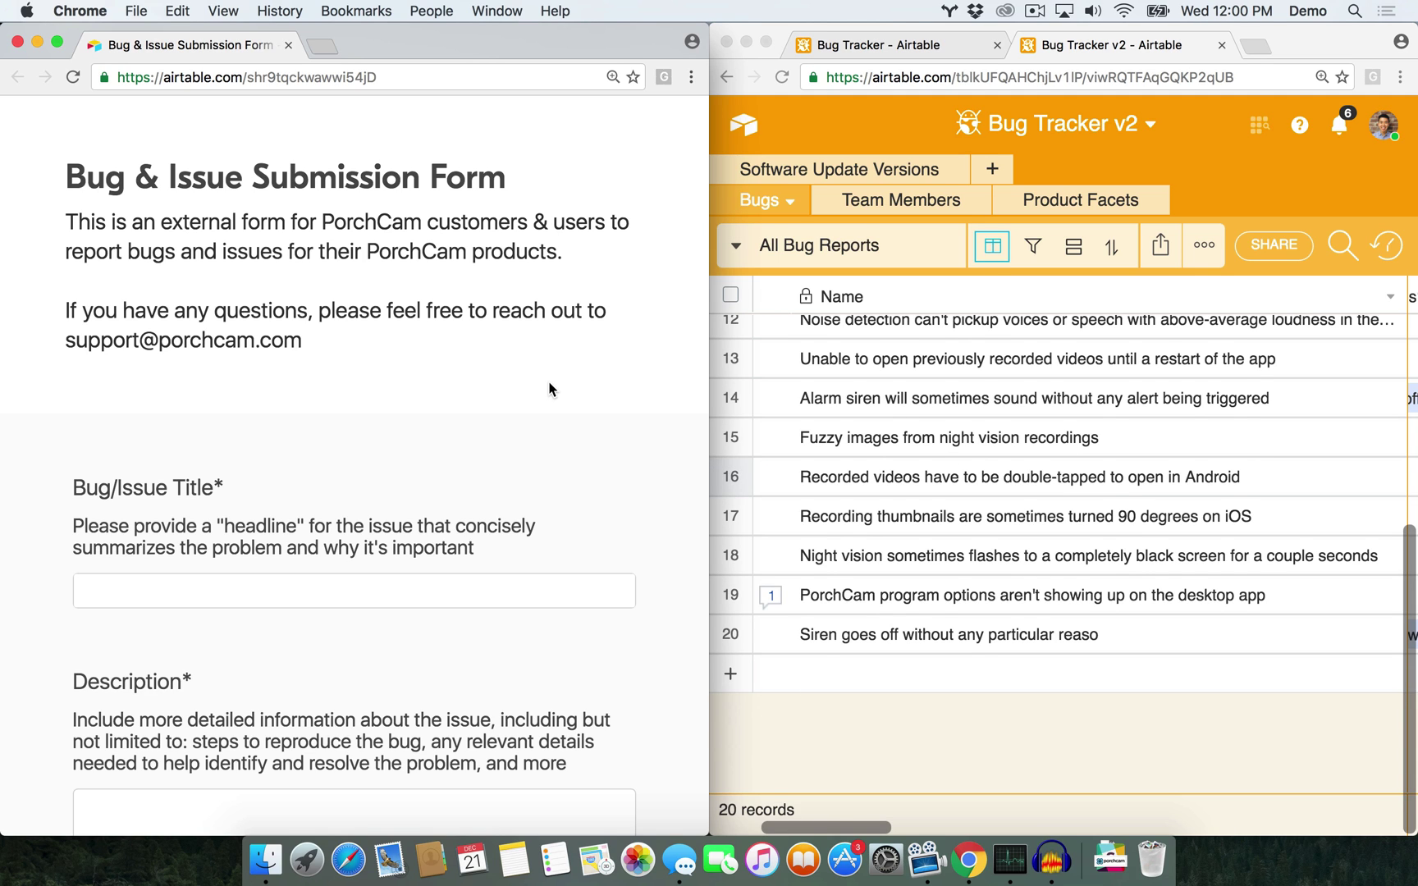
# Enter title 'Battery life doesn't display when prompted', the missing-battery-icon description, and the reporter's e-mail.
pyautogui.scroll(-3, 296, 414)
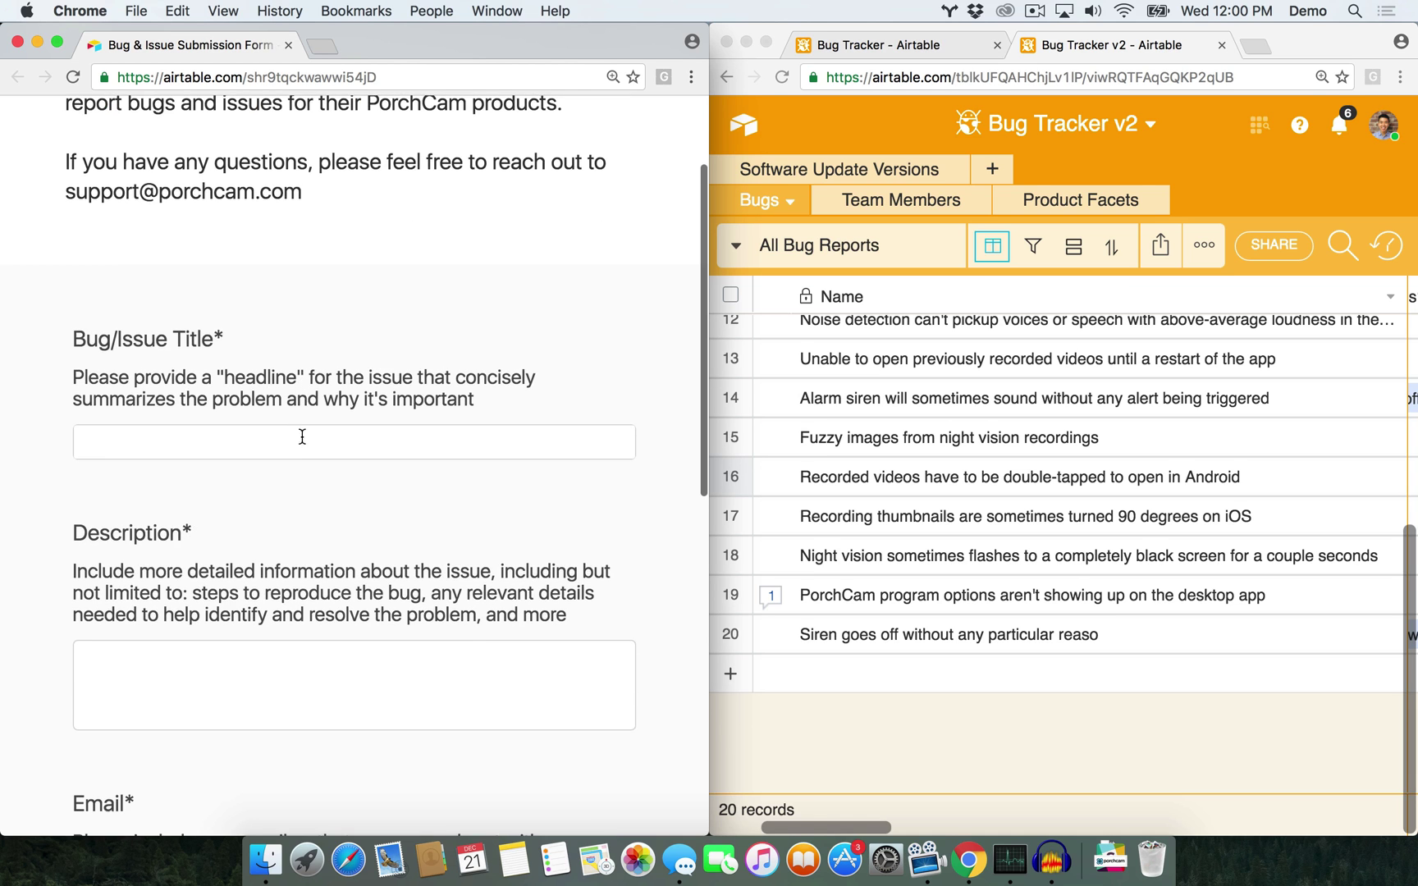
pyautogui.click(296, 441)
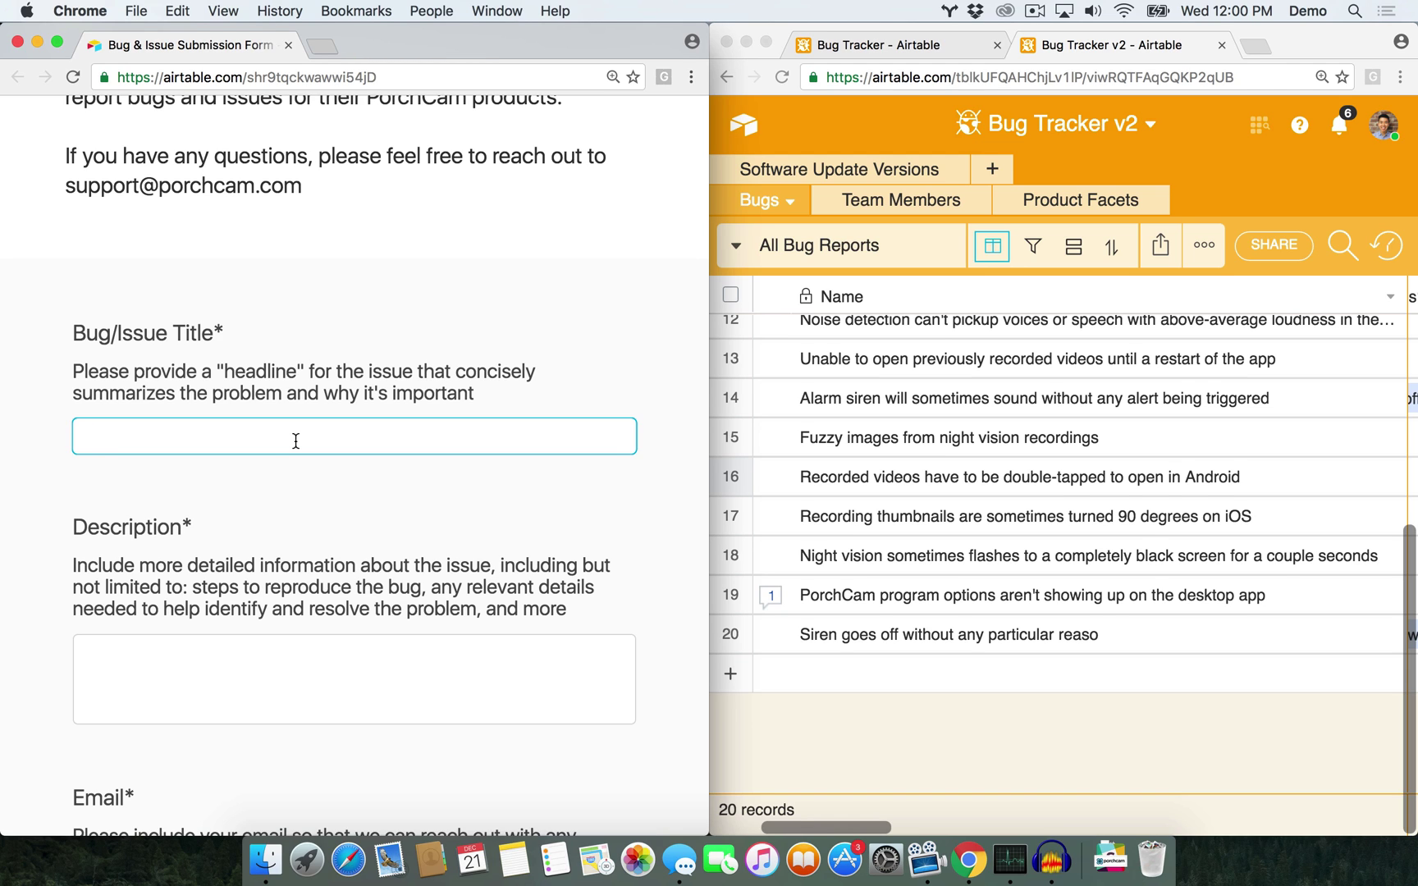
pyautogui.write("Battery life doesn't display when promp")
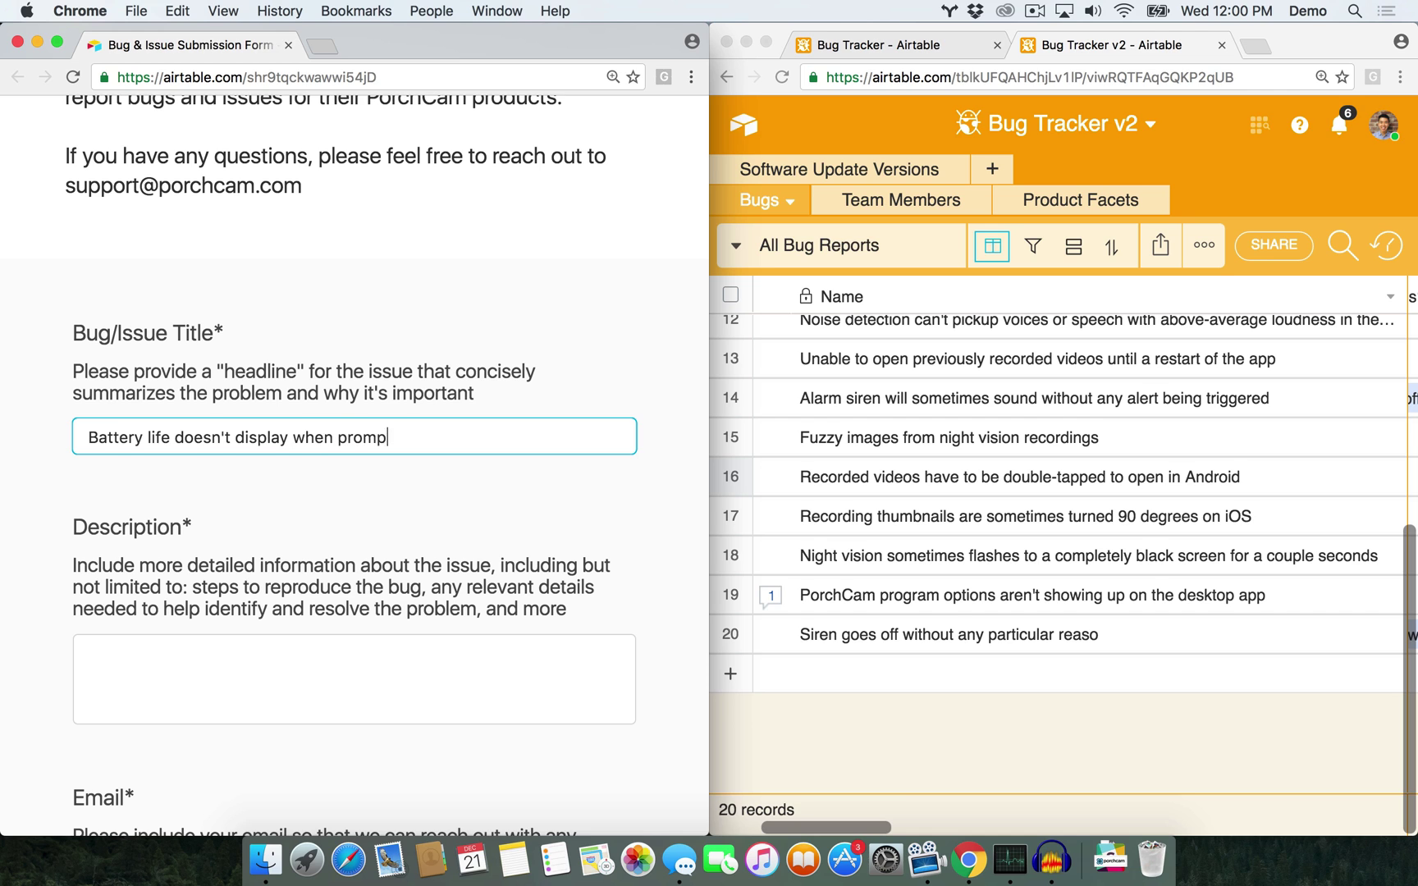
pyautogui.write('ted')
pyautogui.scroll(-5, 246, 472)
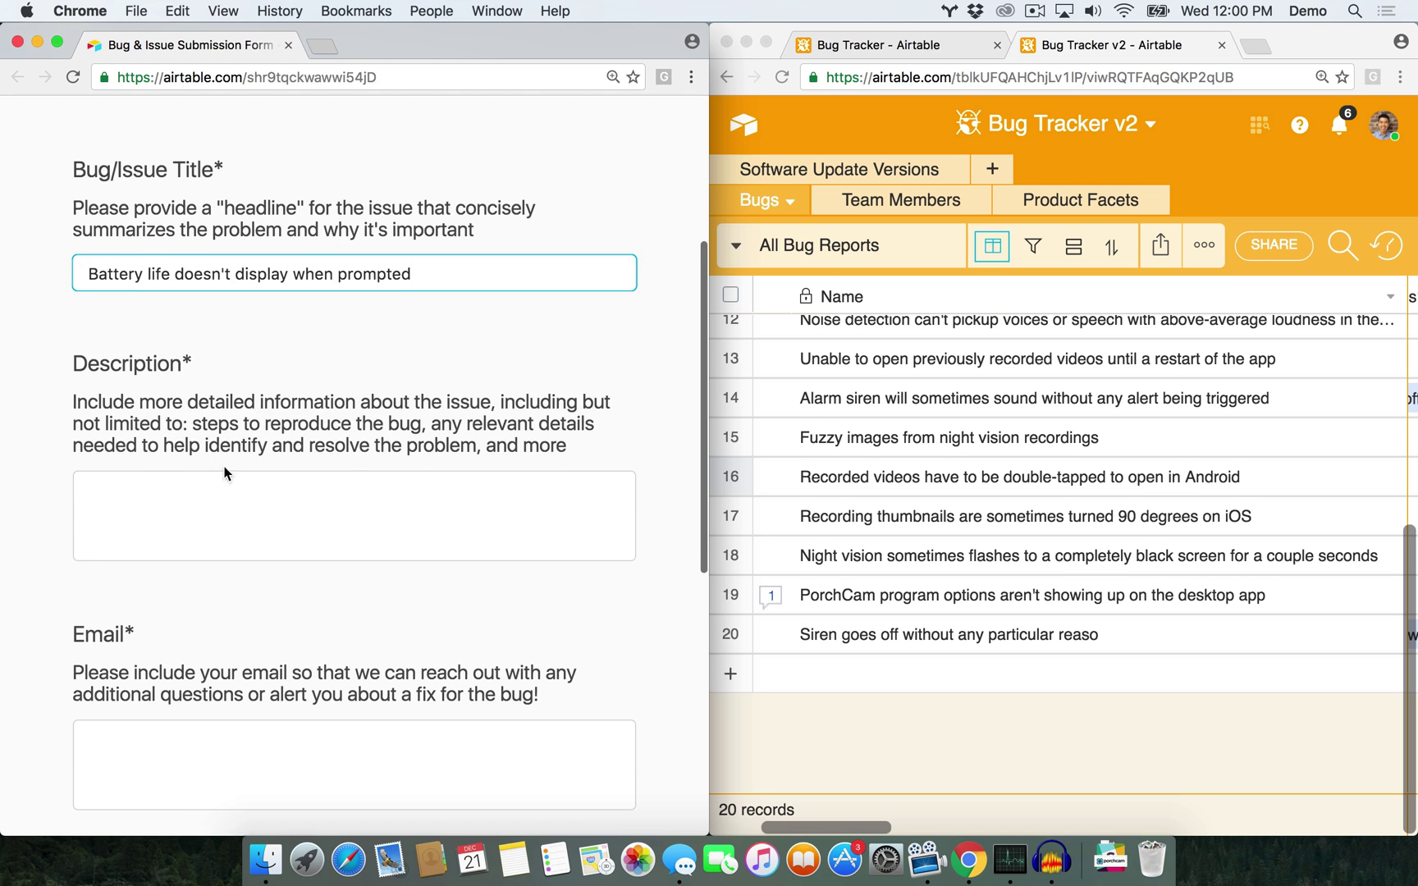
pyautogui.click(237, 504)
pyautogui.write('W')
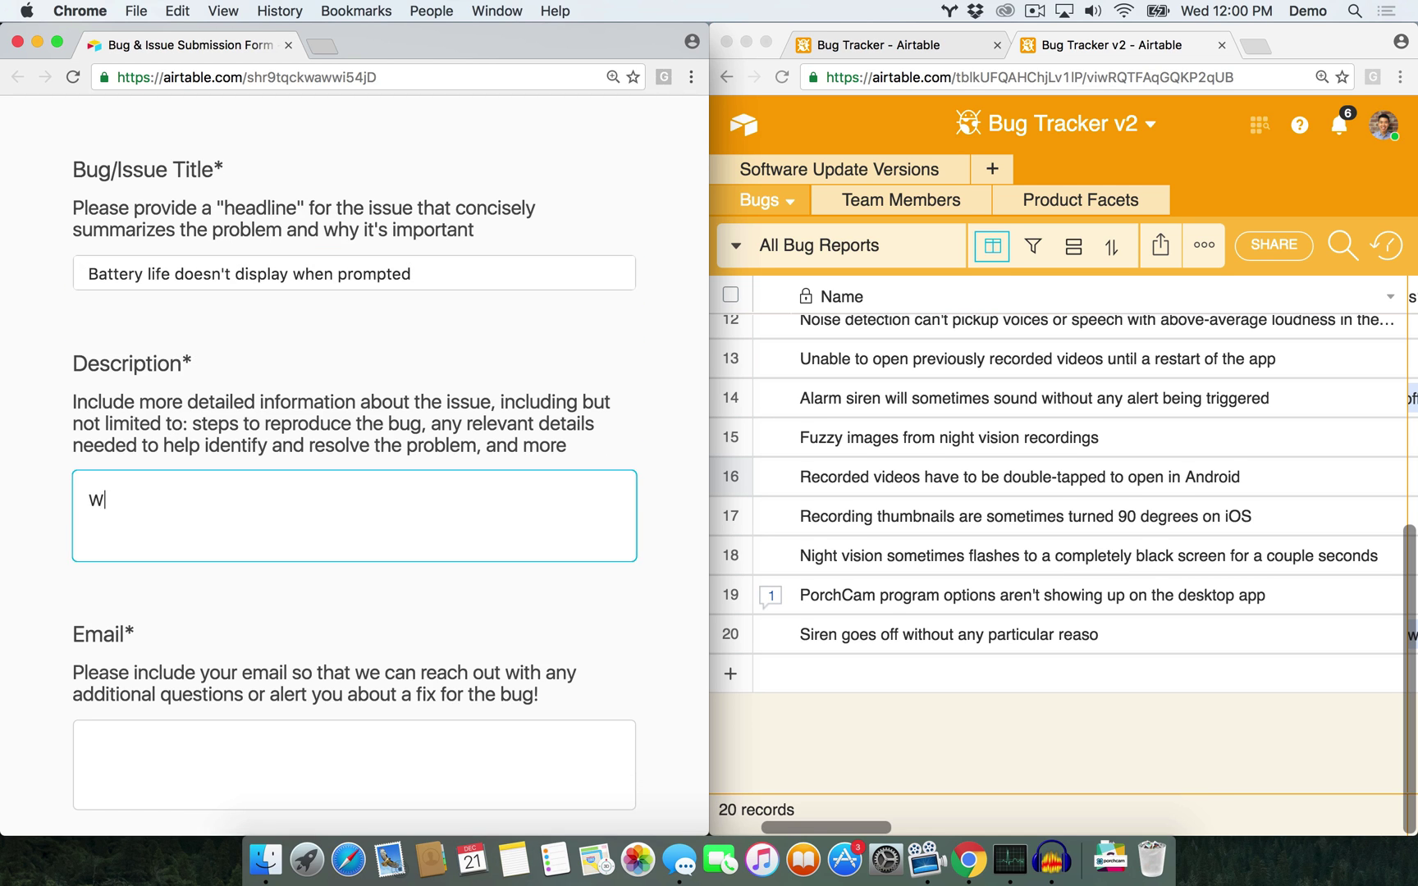
pyautogui.write('hen I try to select the battery option in settings')
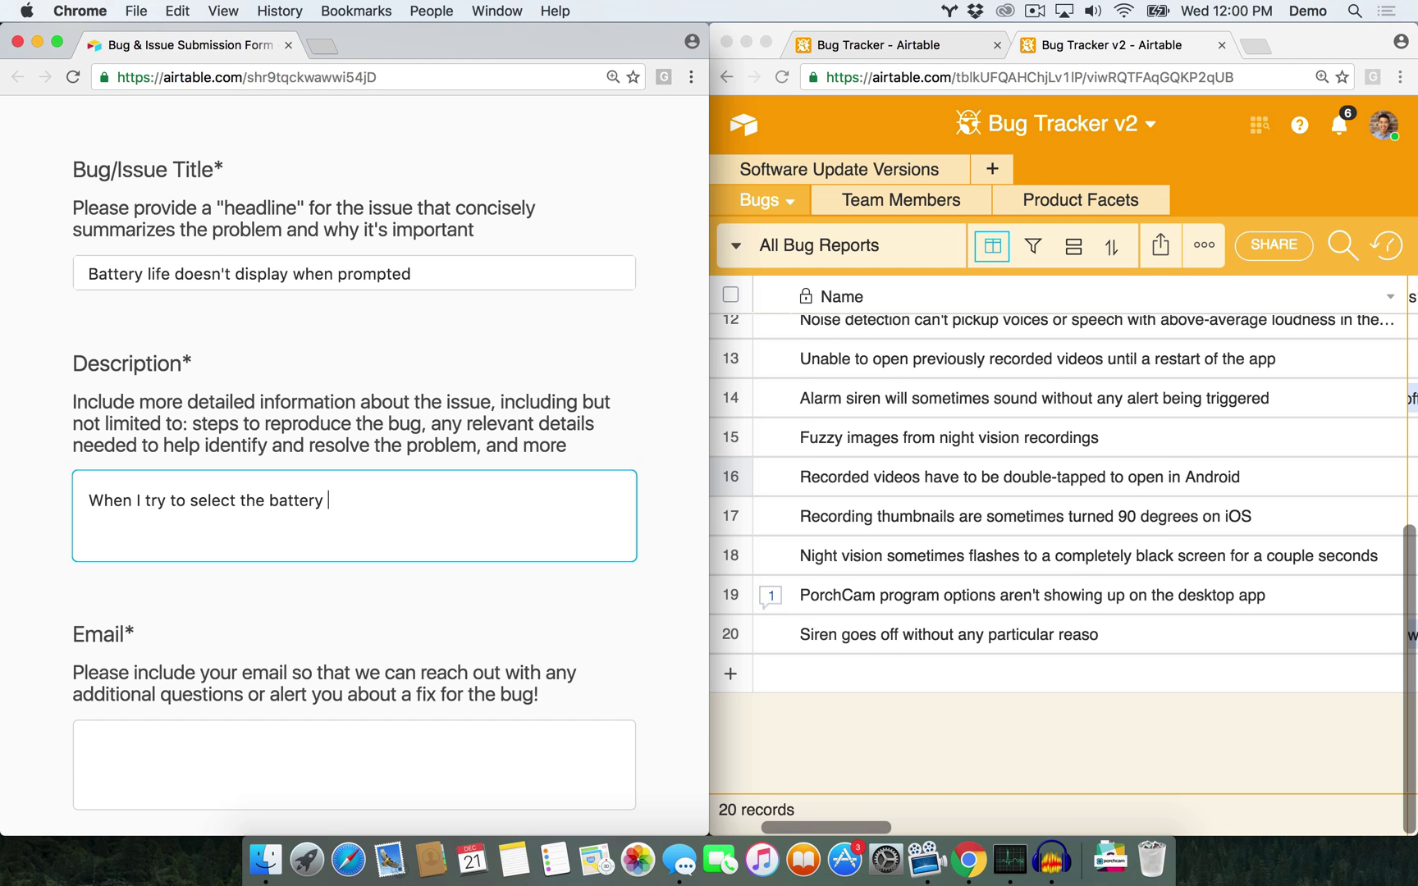
pyautogui.write(', ')
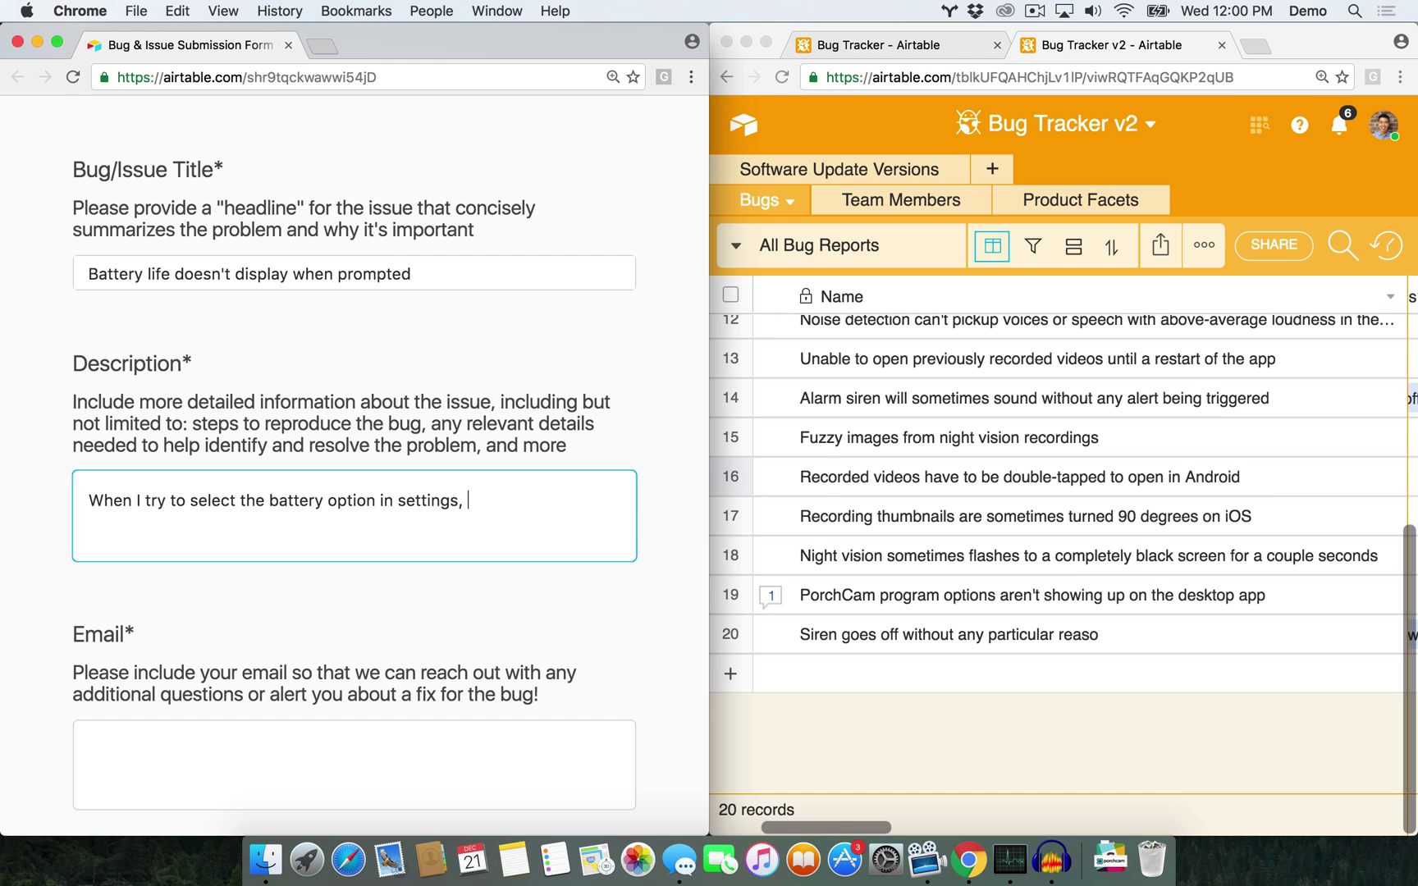
pyautogui.write('the battery icon d')
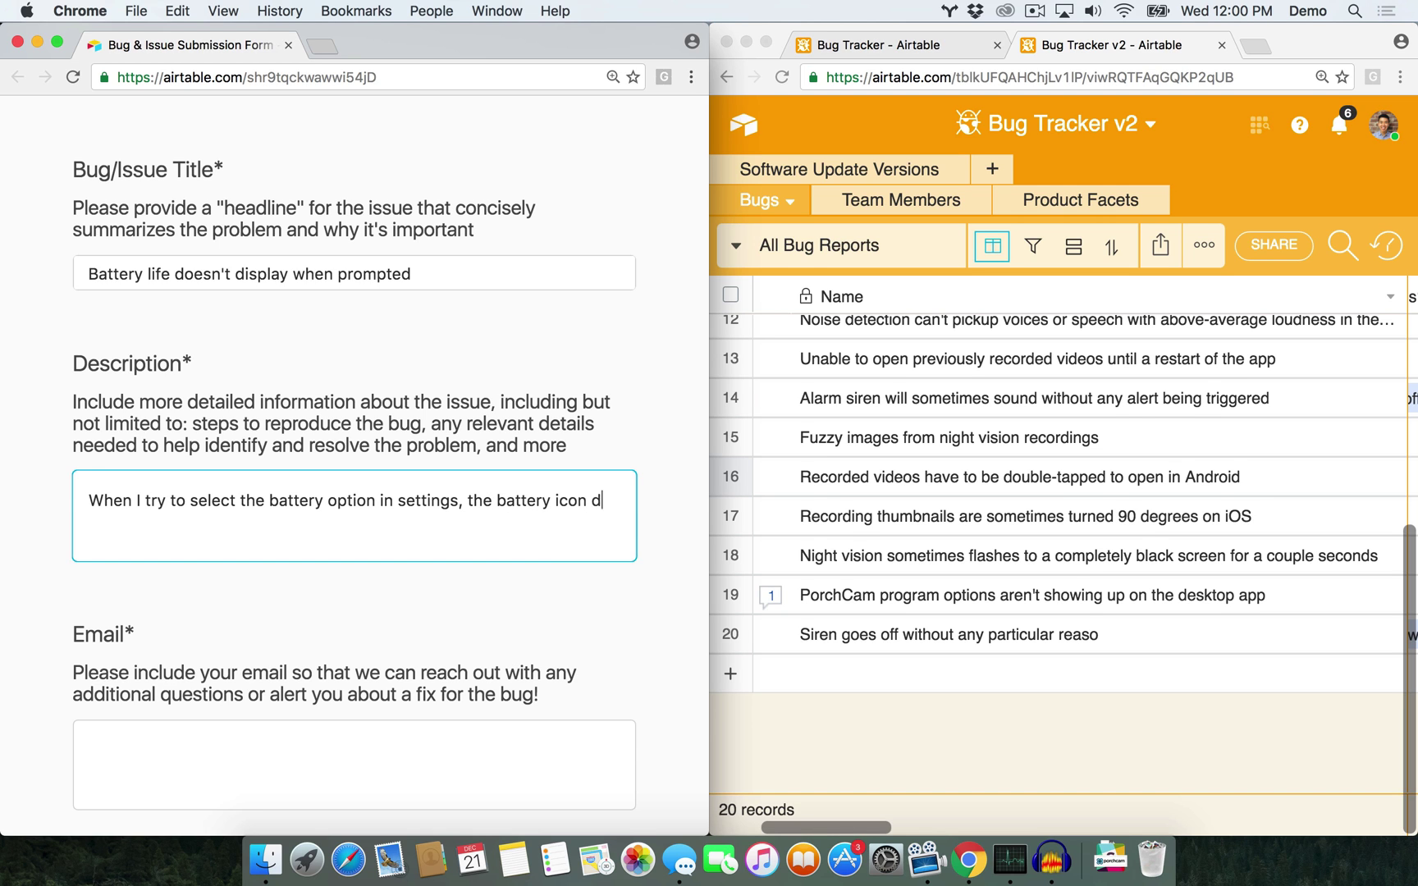
pyautogui.write("oesn't display at all")
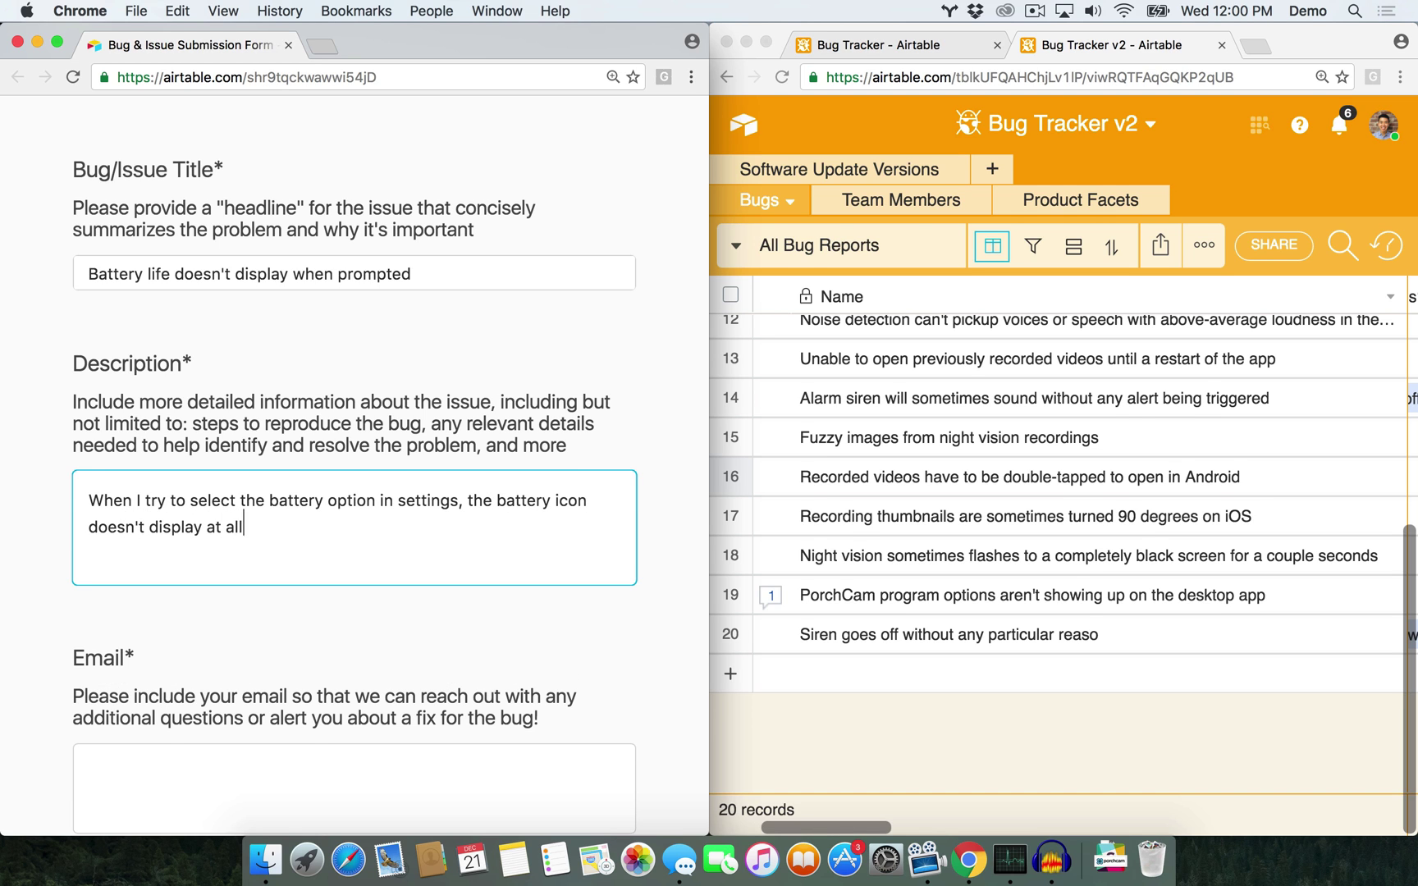
pyautogui.scroll(-4, 303, 513)
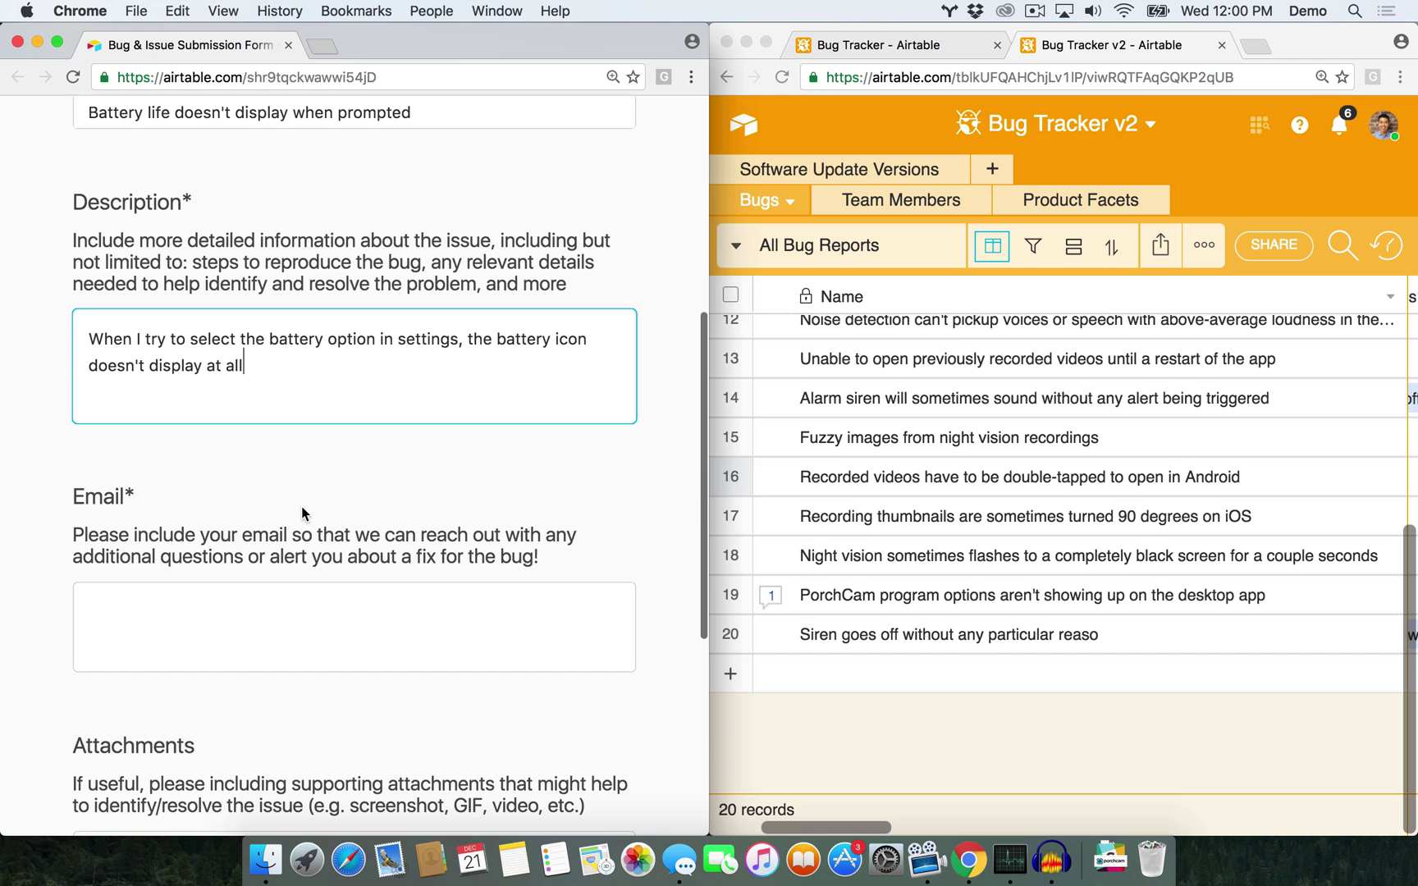
pyautogui.click(291, 618)
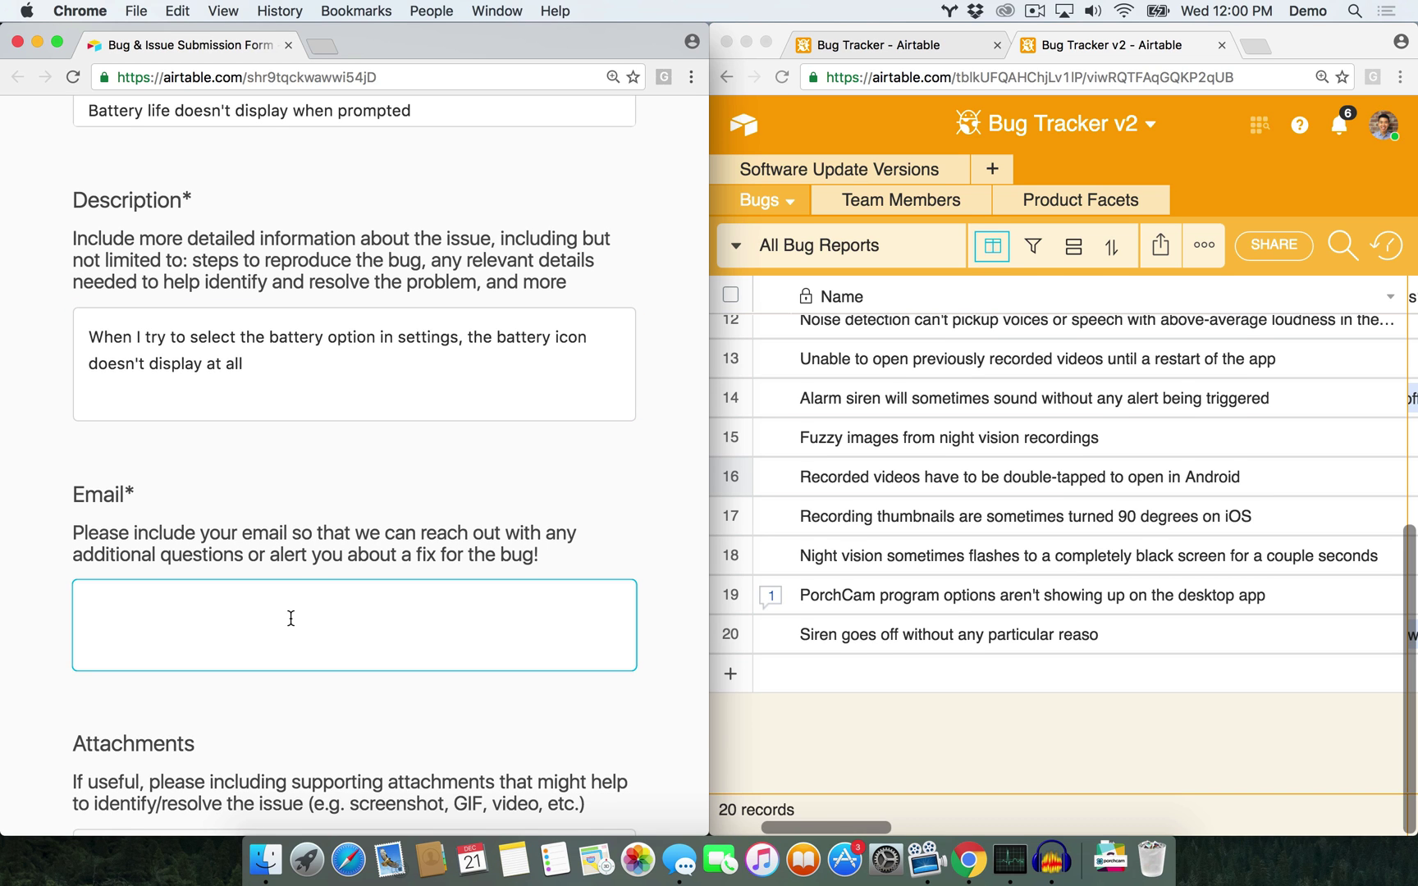
pyautogui.write('jon@example.com')
pyautogui.scroll(-10, 554, 516)
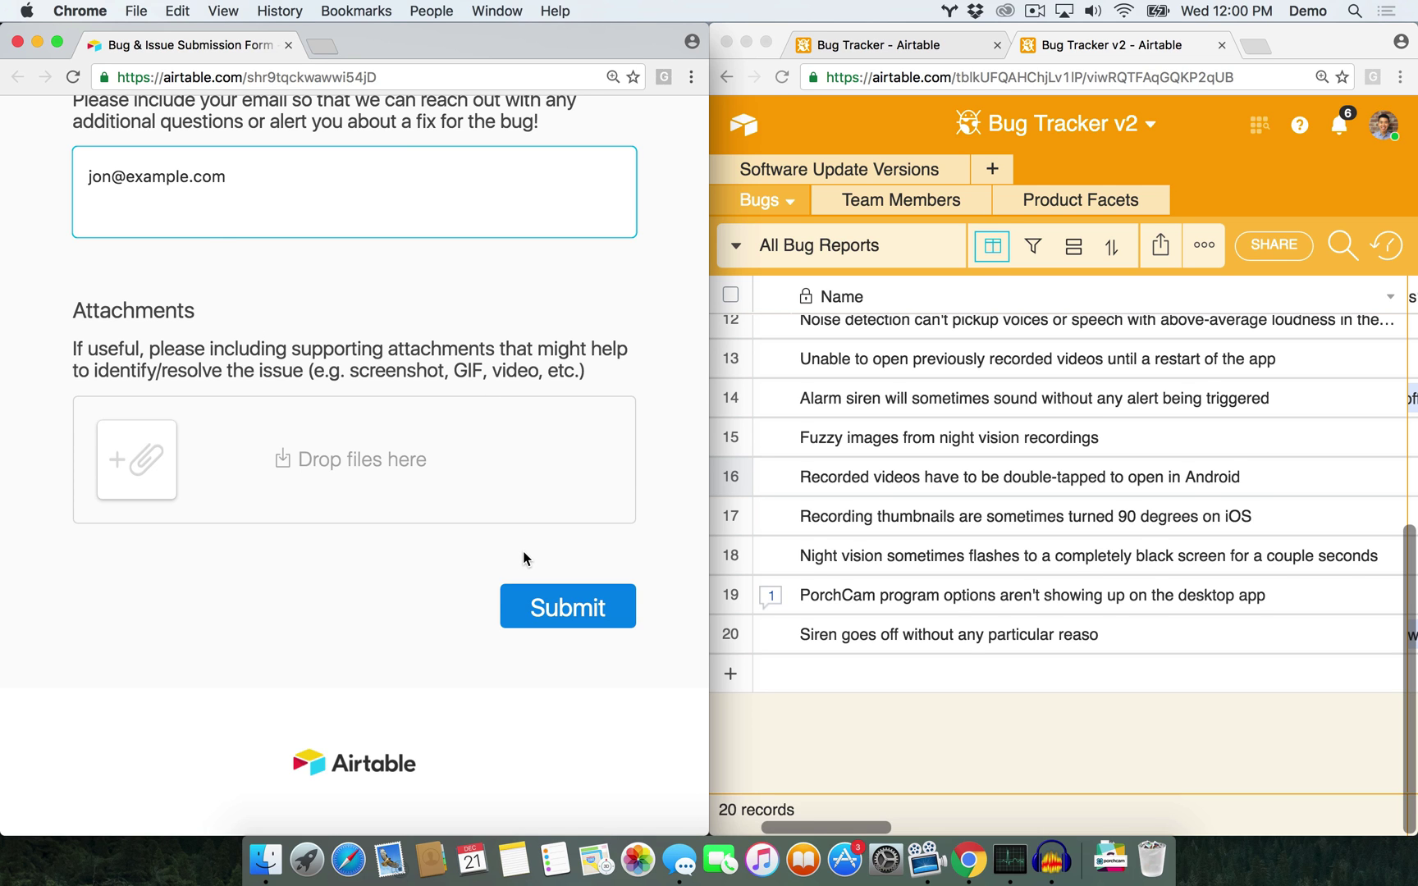
# Submit the completed battery-life bug report form.
pyautogui.click(579, 603)
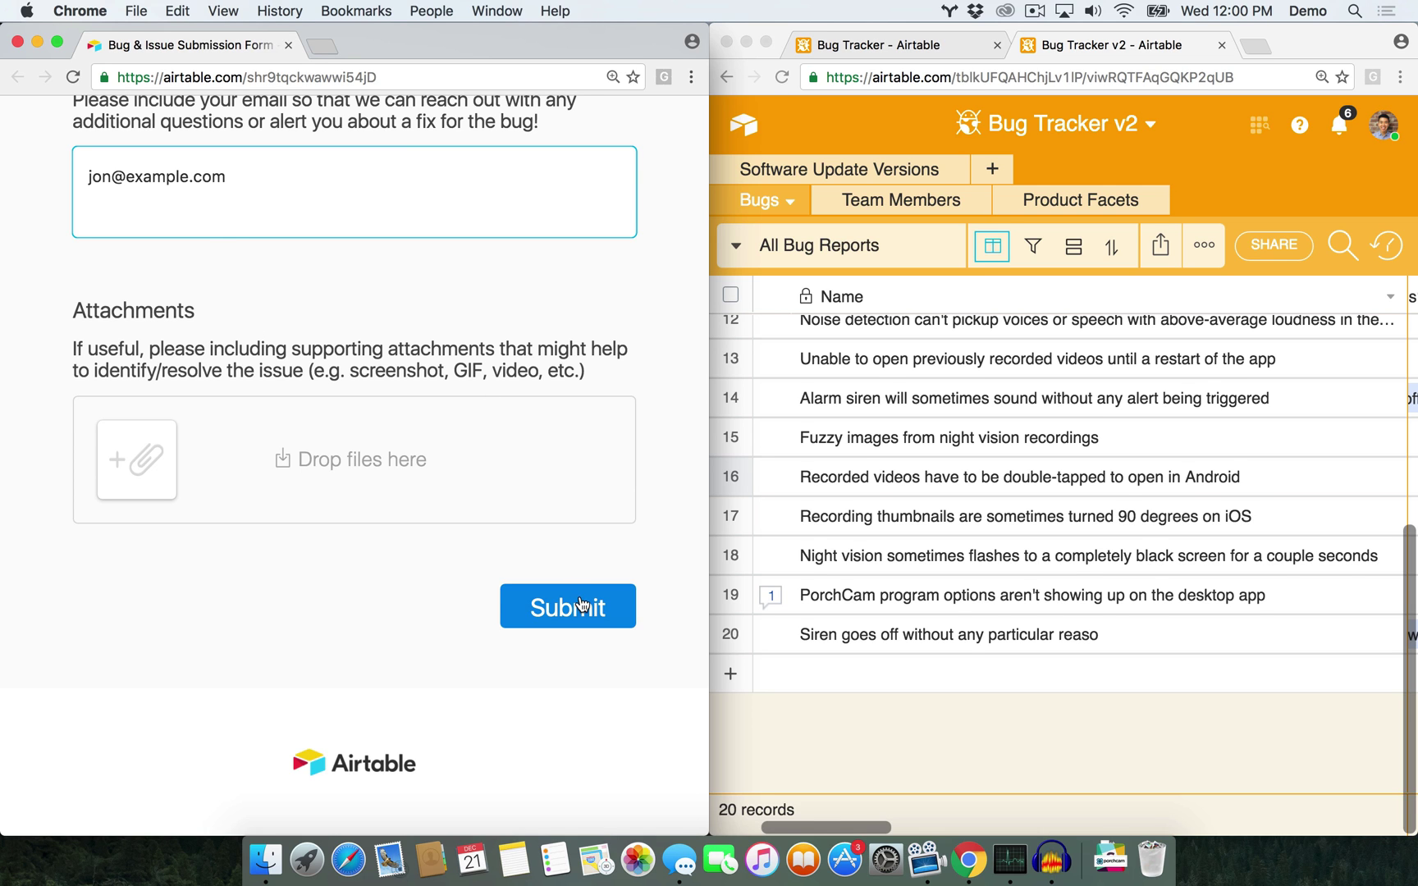